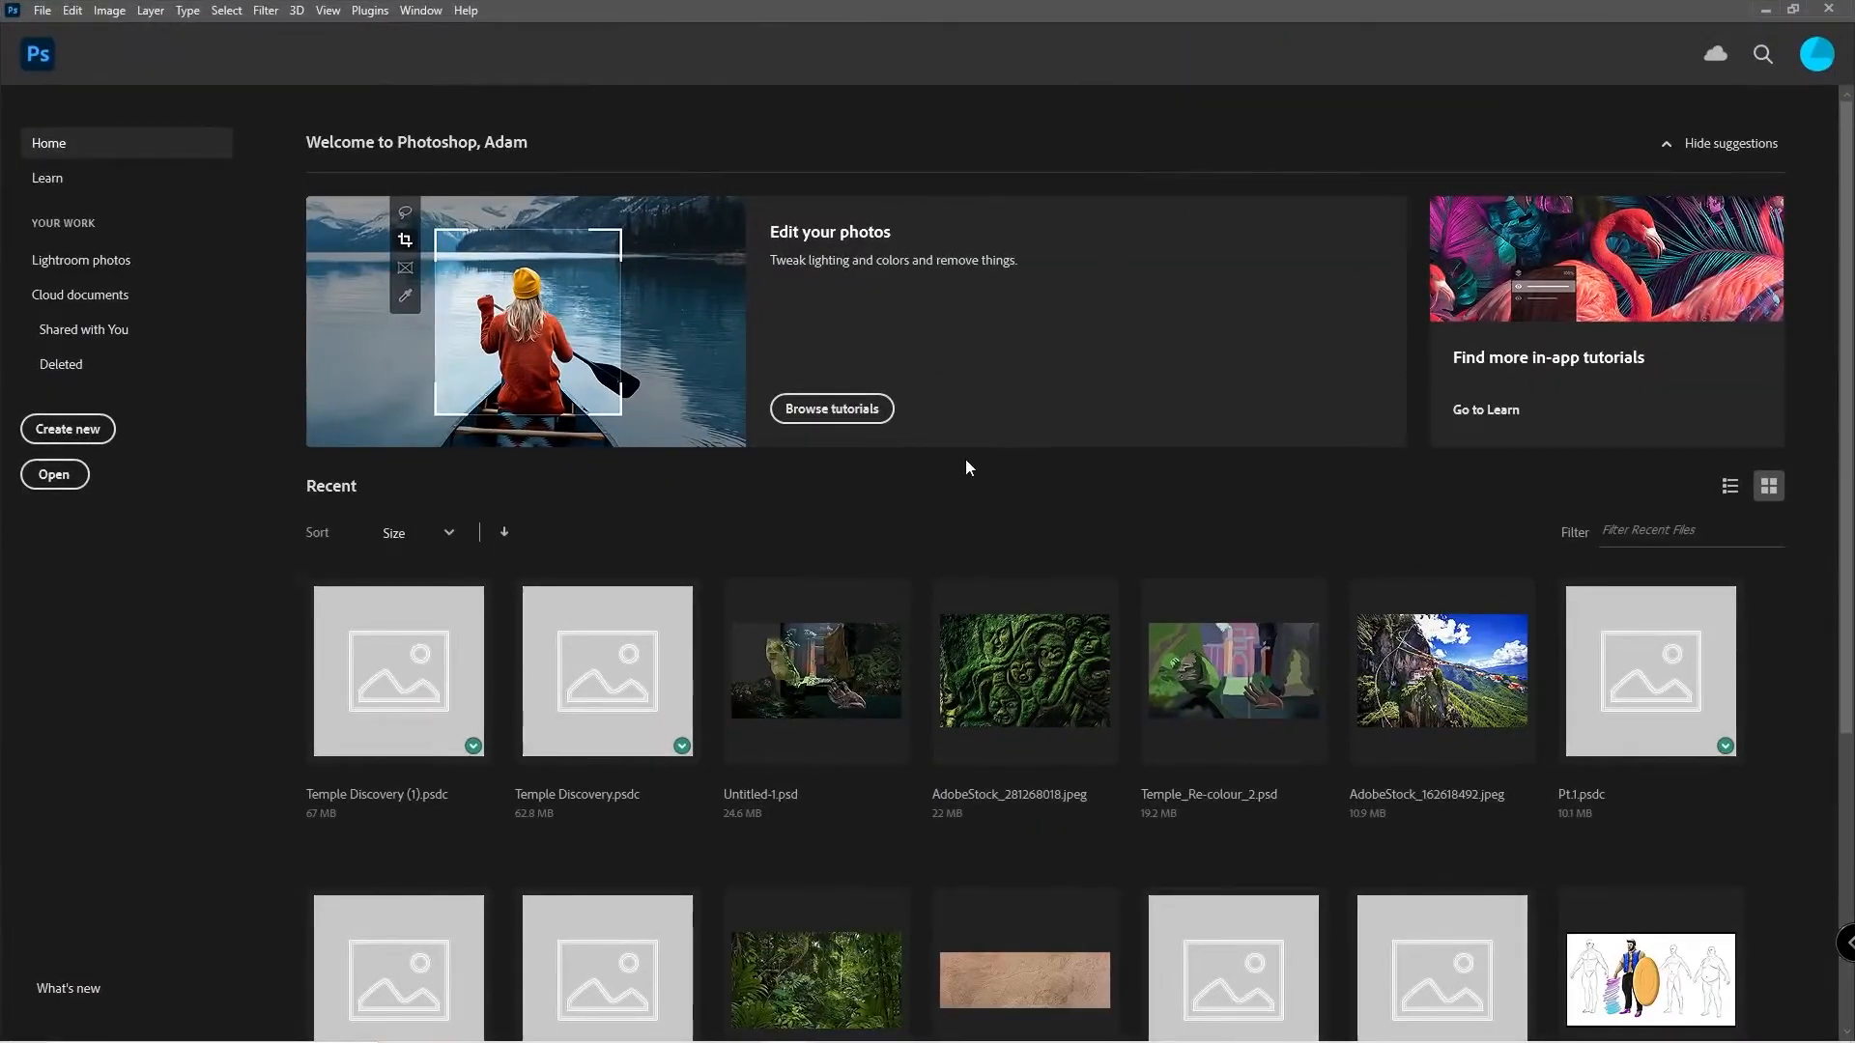
{"action": "scroll", "coordinate": [776, 495], "scroll_direction": "down", "scroll_amount": 4}
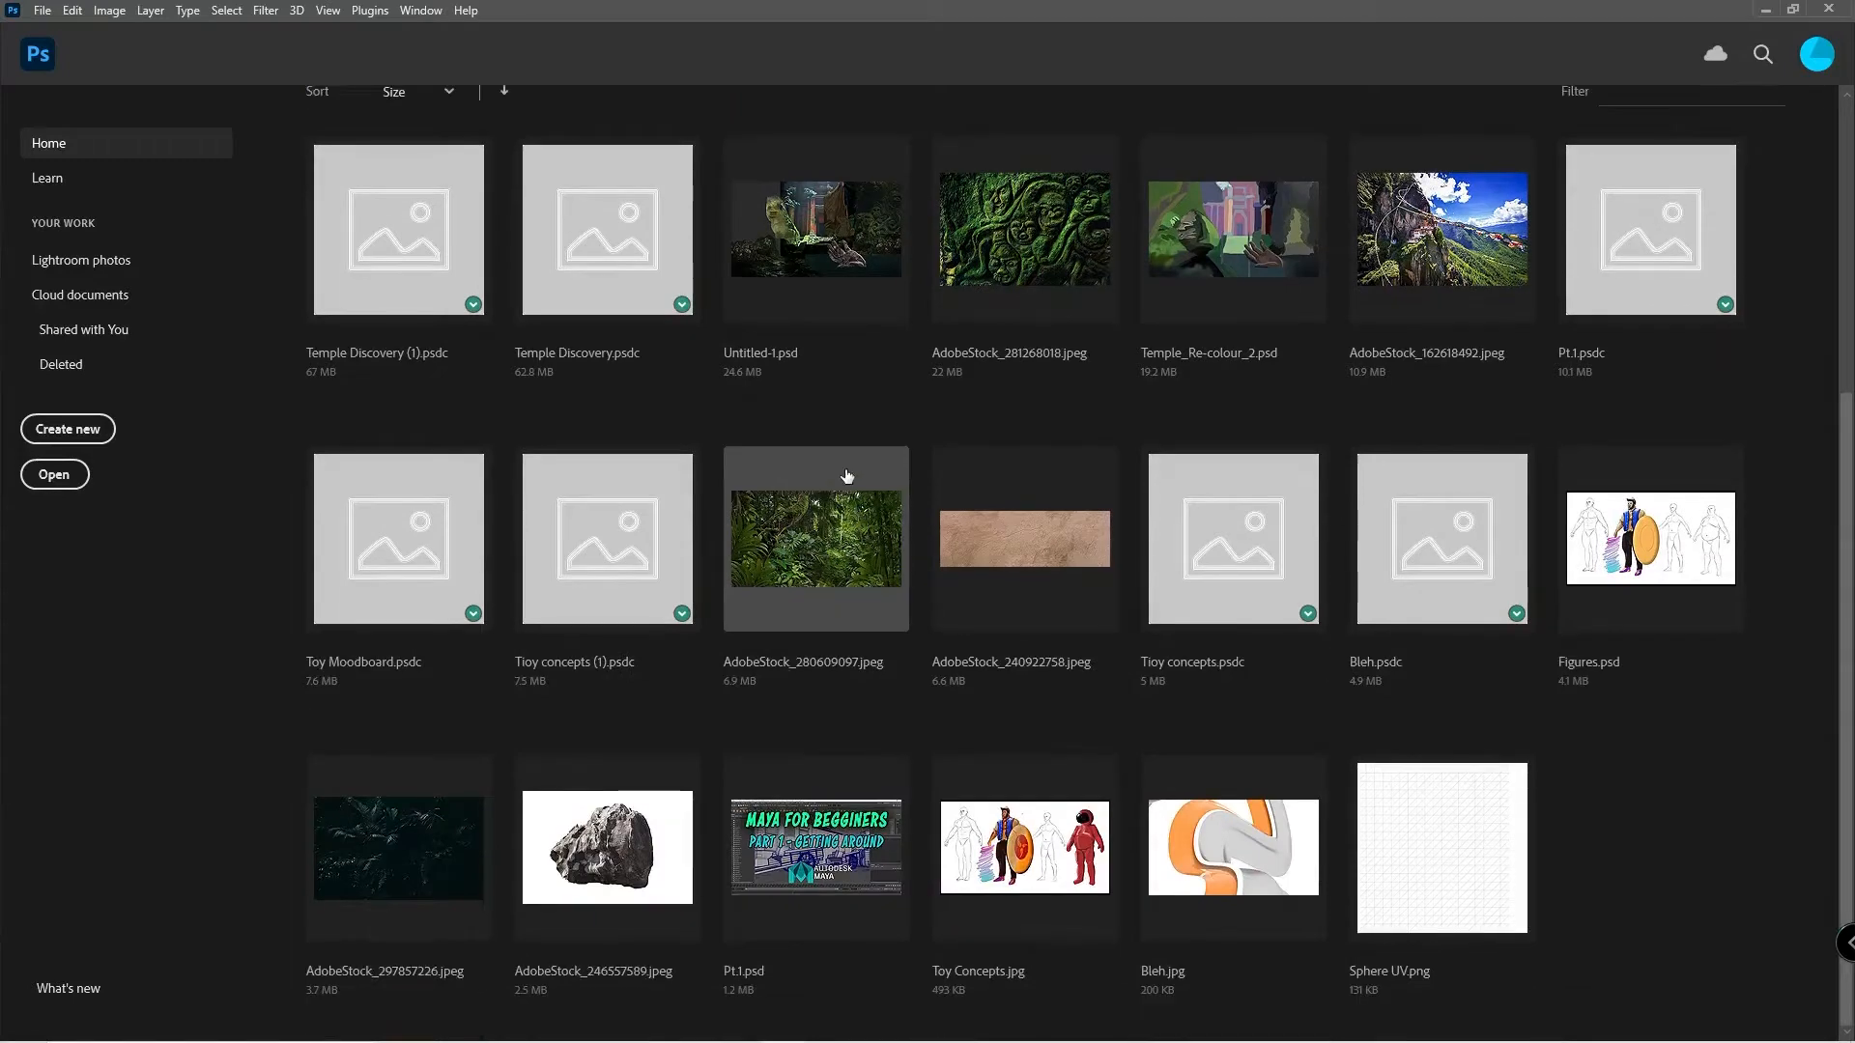
{"action": "scroll", "coordinate": [850, 479], "scroll_direction": "up", "scroll_amount": 1}
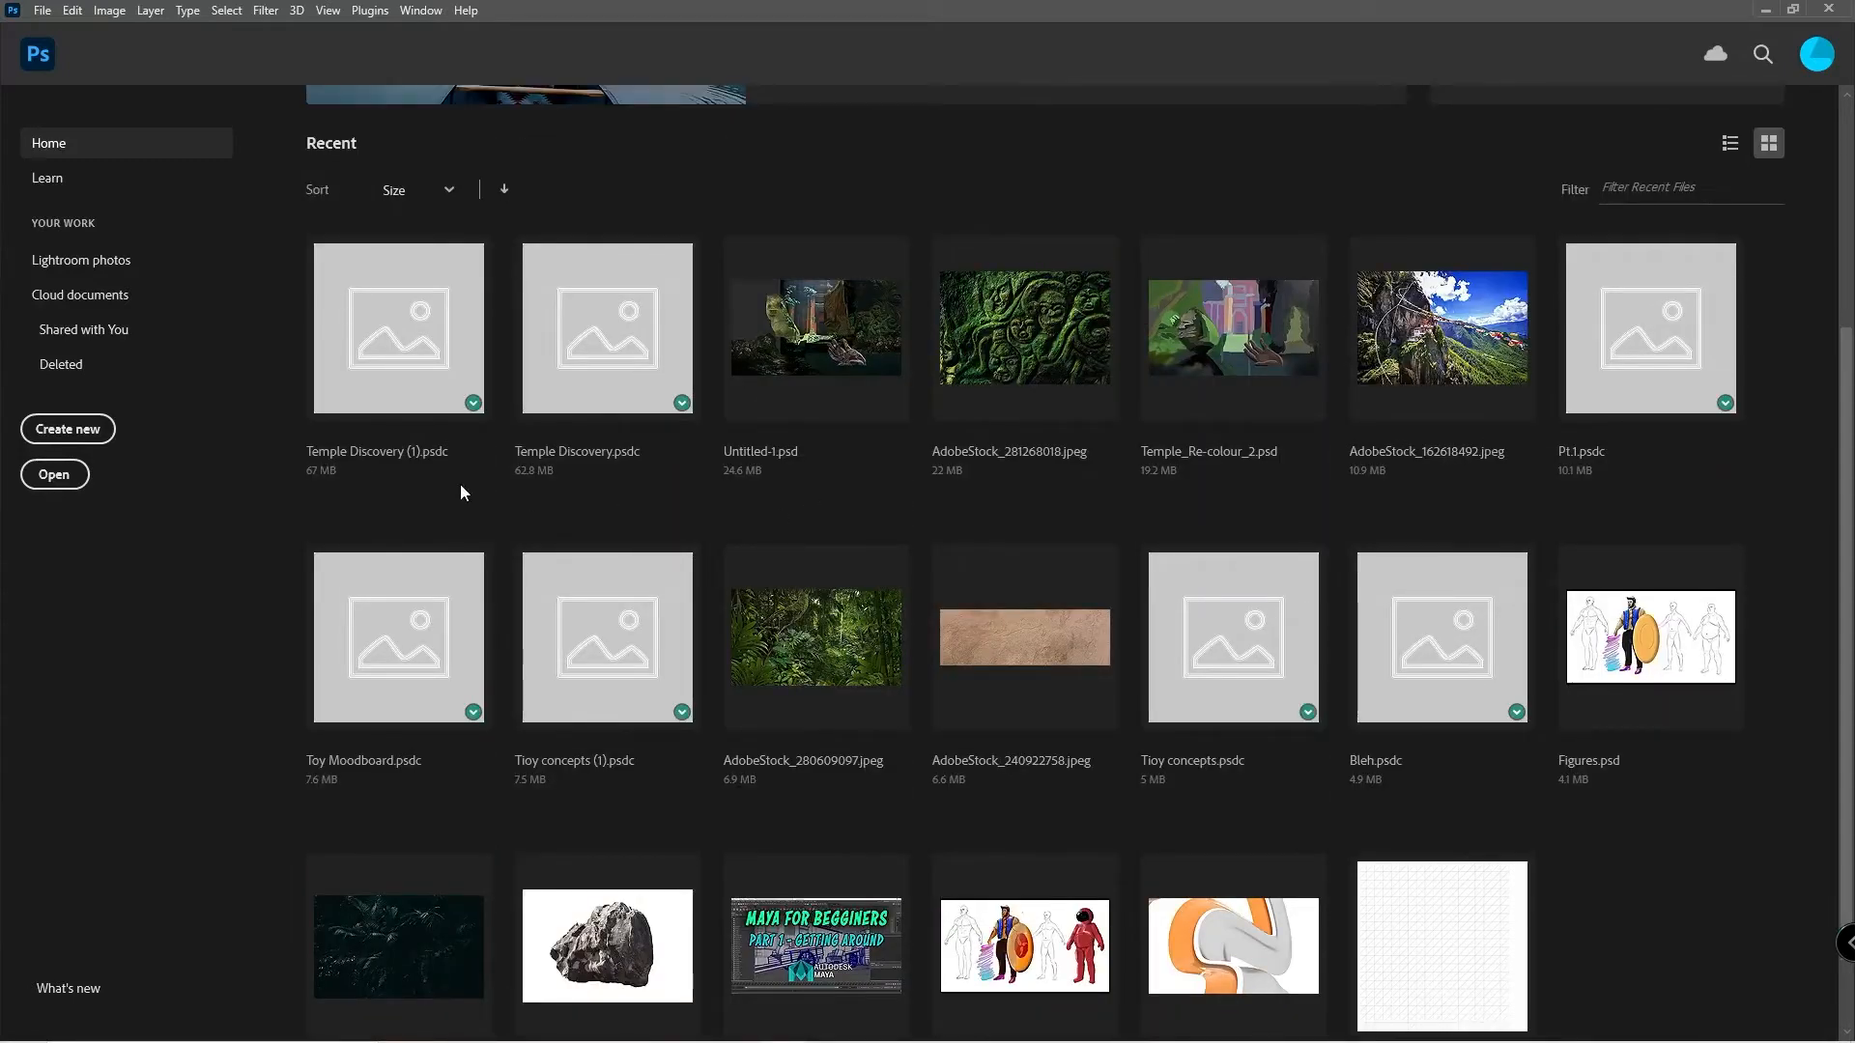
{"action": "scroll", "coordinate": [460, 490], "scroll_direction": "up", "scroll_amount": 2}
{"action": "scroll", "coordinate": [1141, 522], "scroll_direction": "down", "scroll_amount": 3}
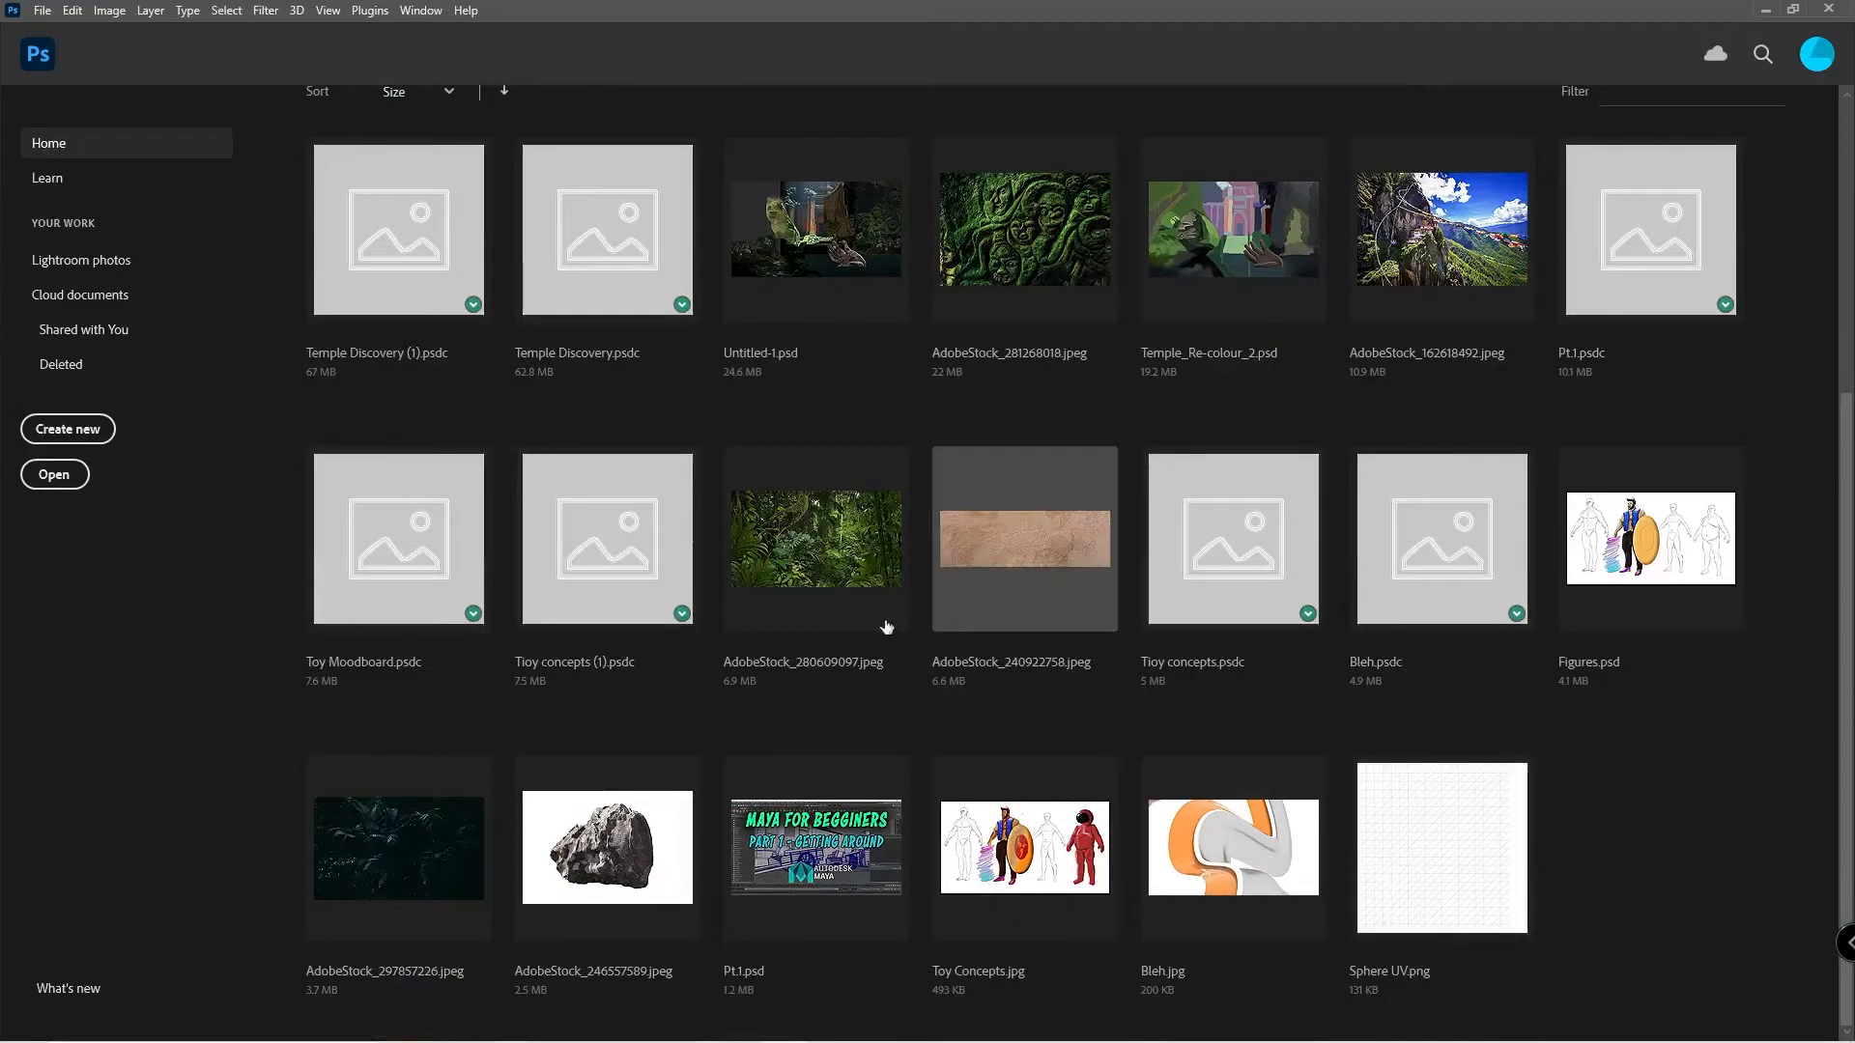
{"action": "scroll", "coordinate": [701, 504], "scroll_direction": "up", "scroll_amount": 5}
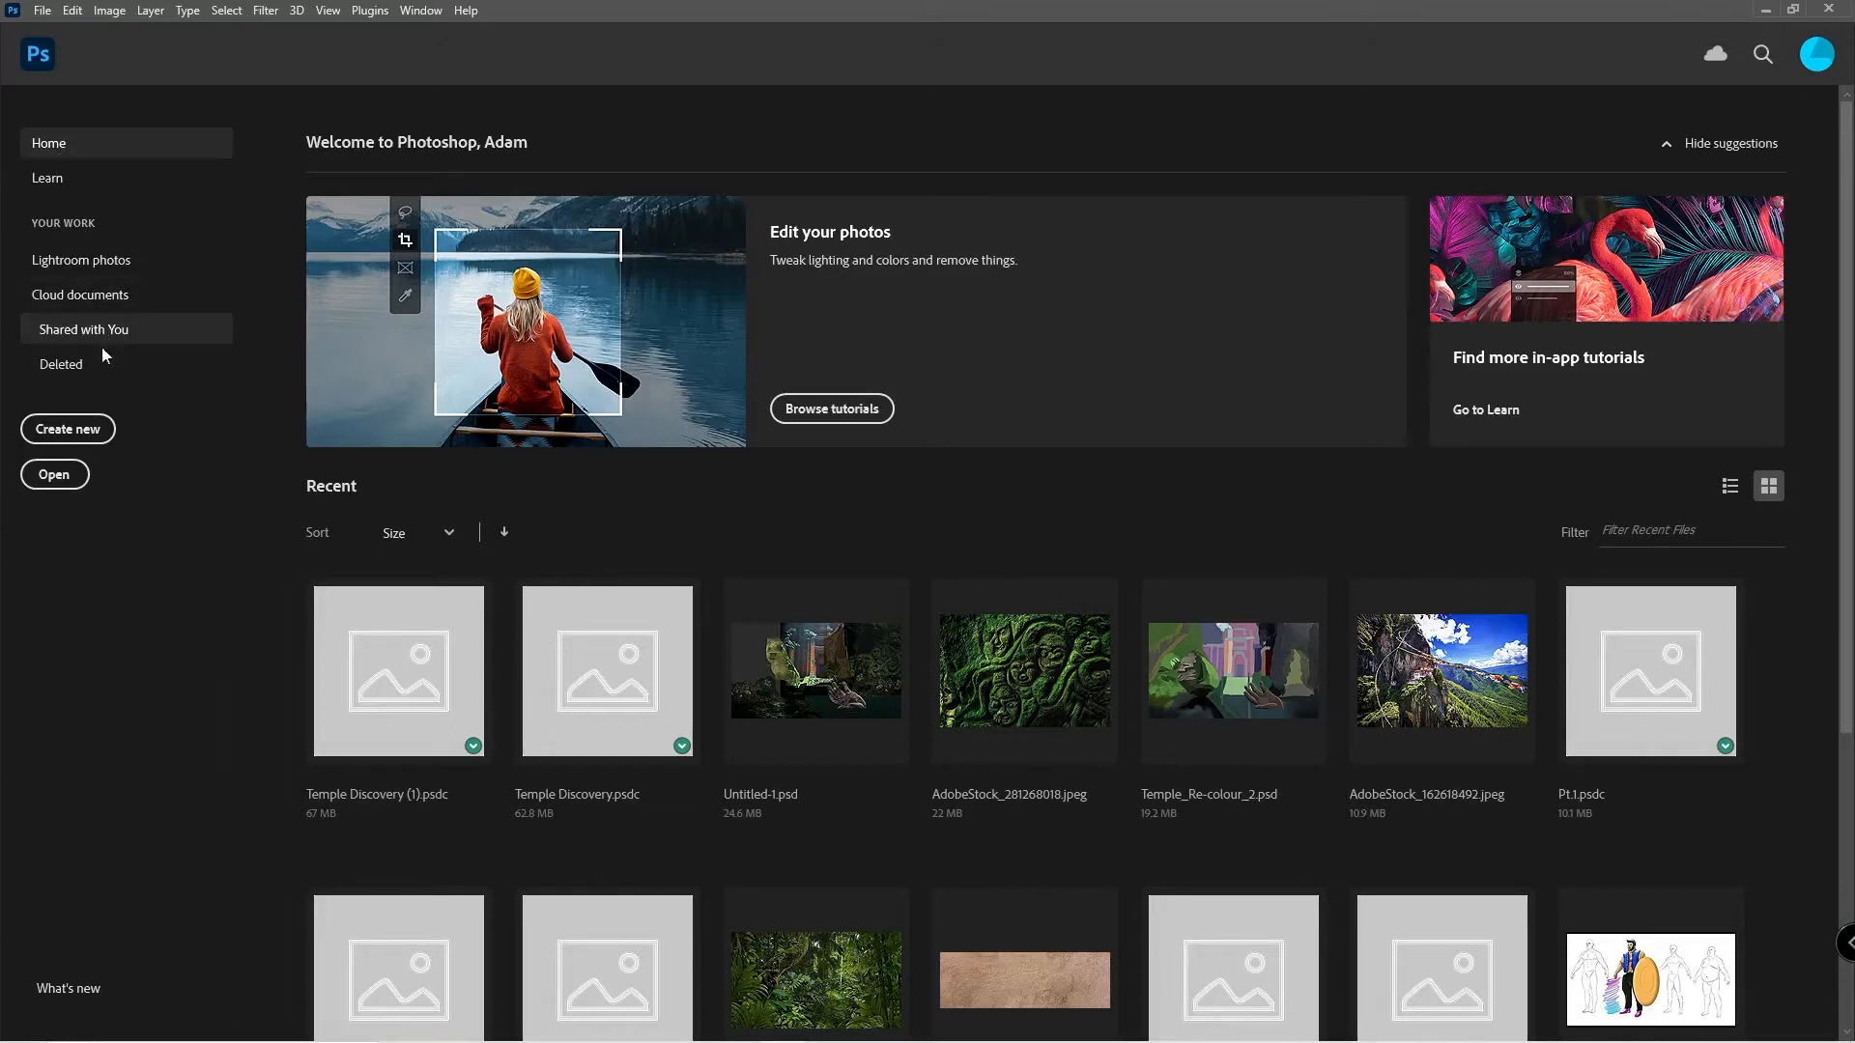
Start a new document and look through the Art & Illustration, Web, Mobile, Photo and recent presets.
{"action": "left_click", "coordinate": [59, 439]}
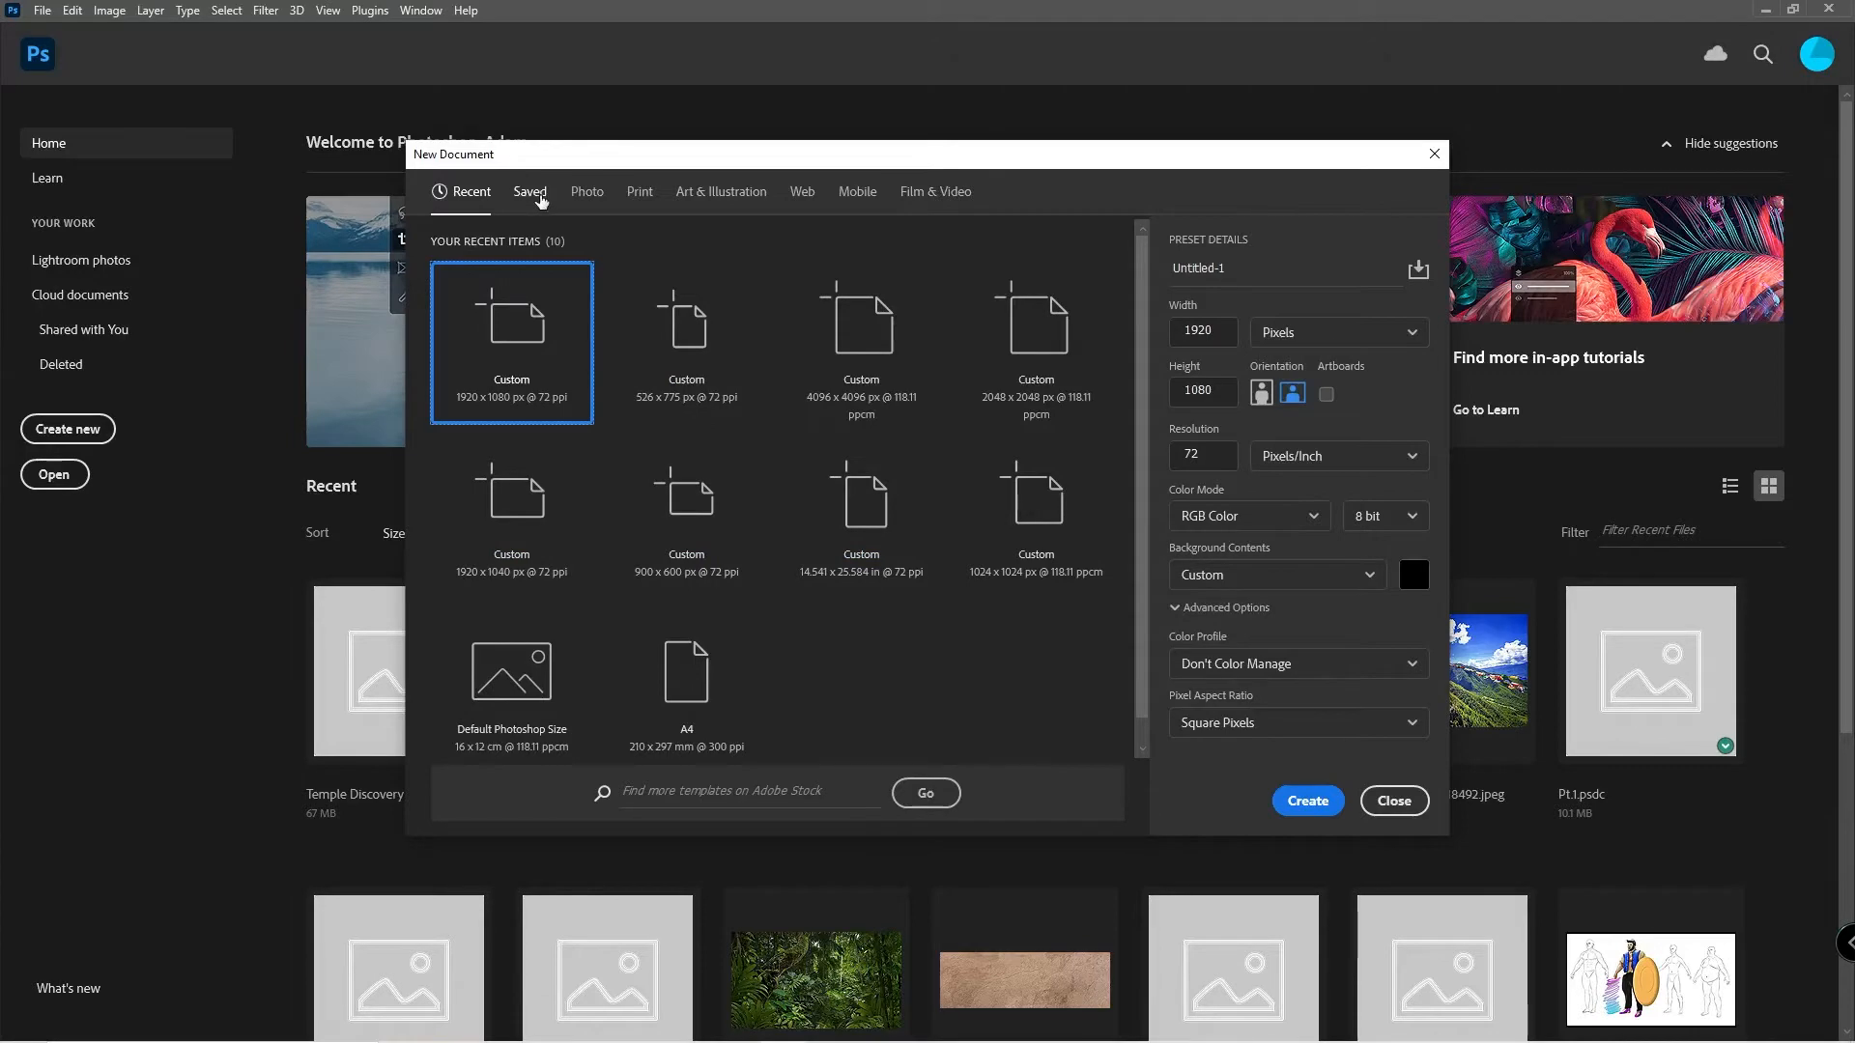
{"action": "left_click", "coordinate": [728, 193]}
{"action": "left_click", "coordinate": [803, 193]}
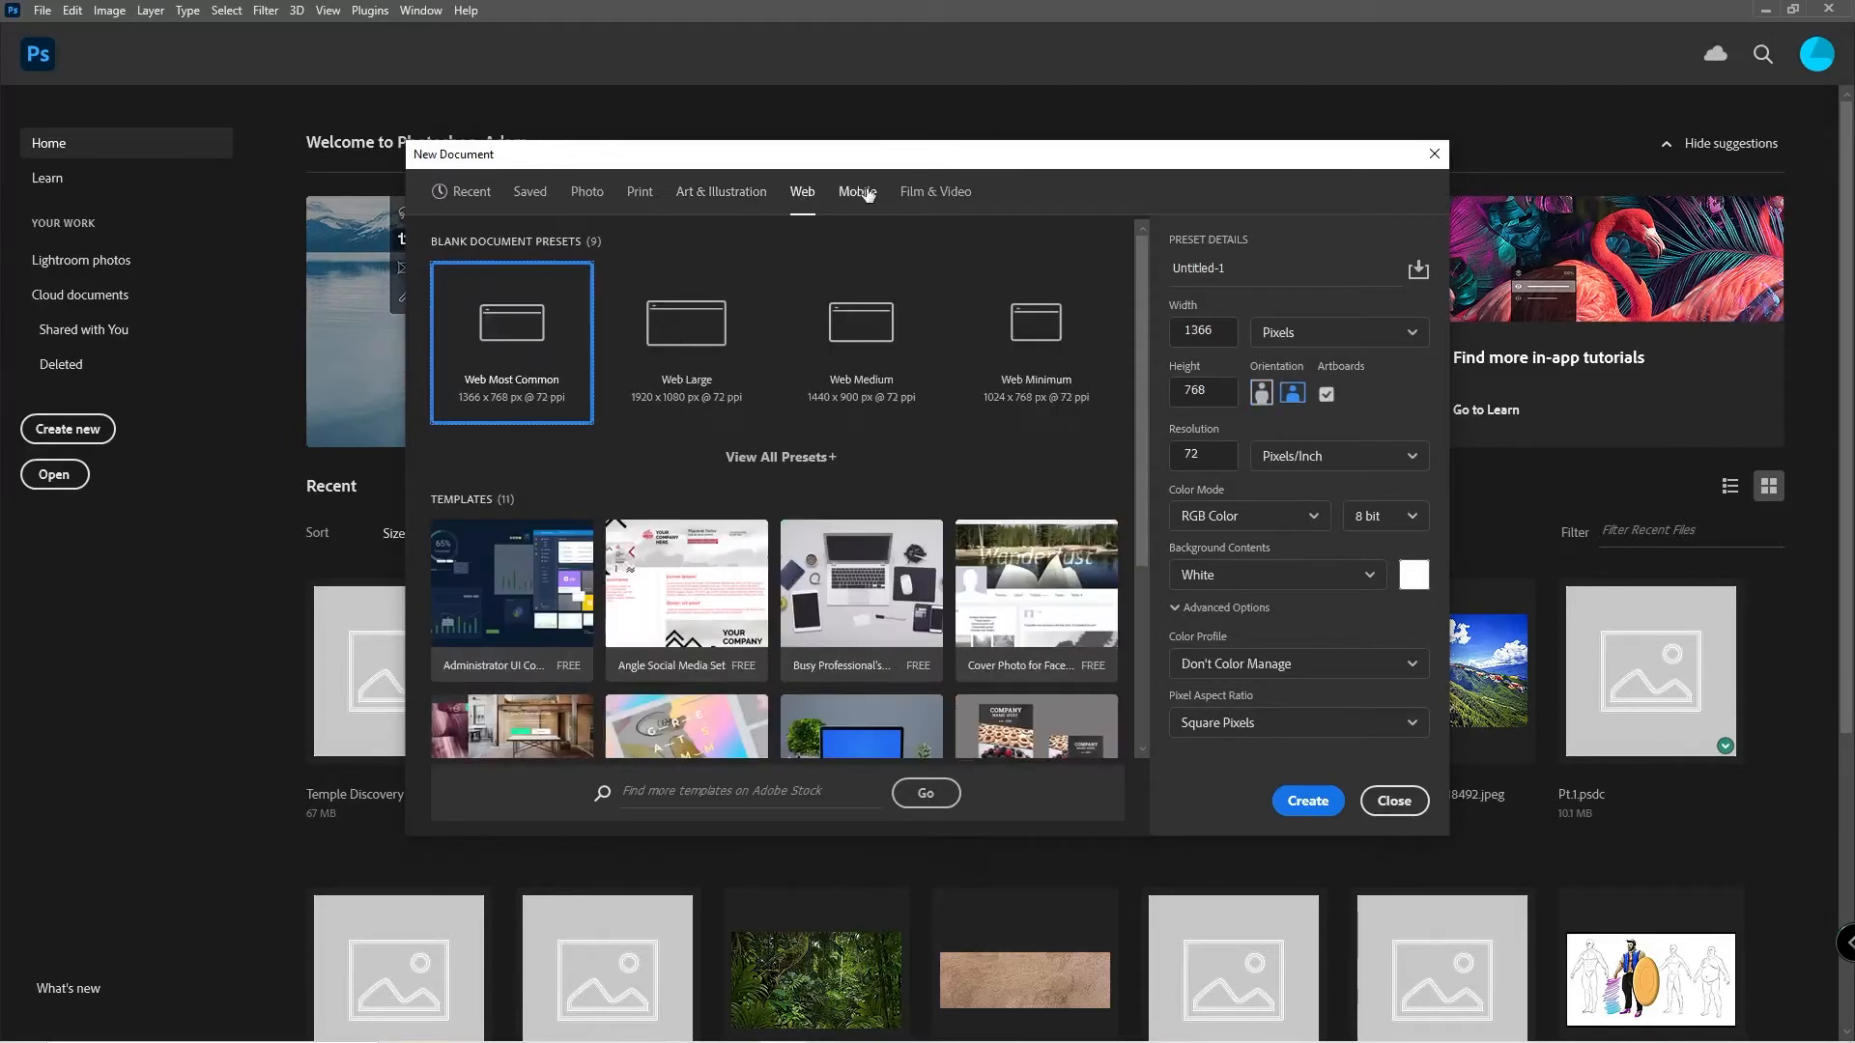
{"action": "left_click", "coordinate": [856, 192]}
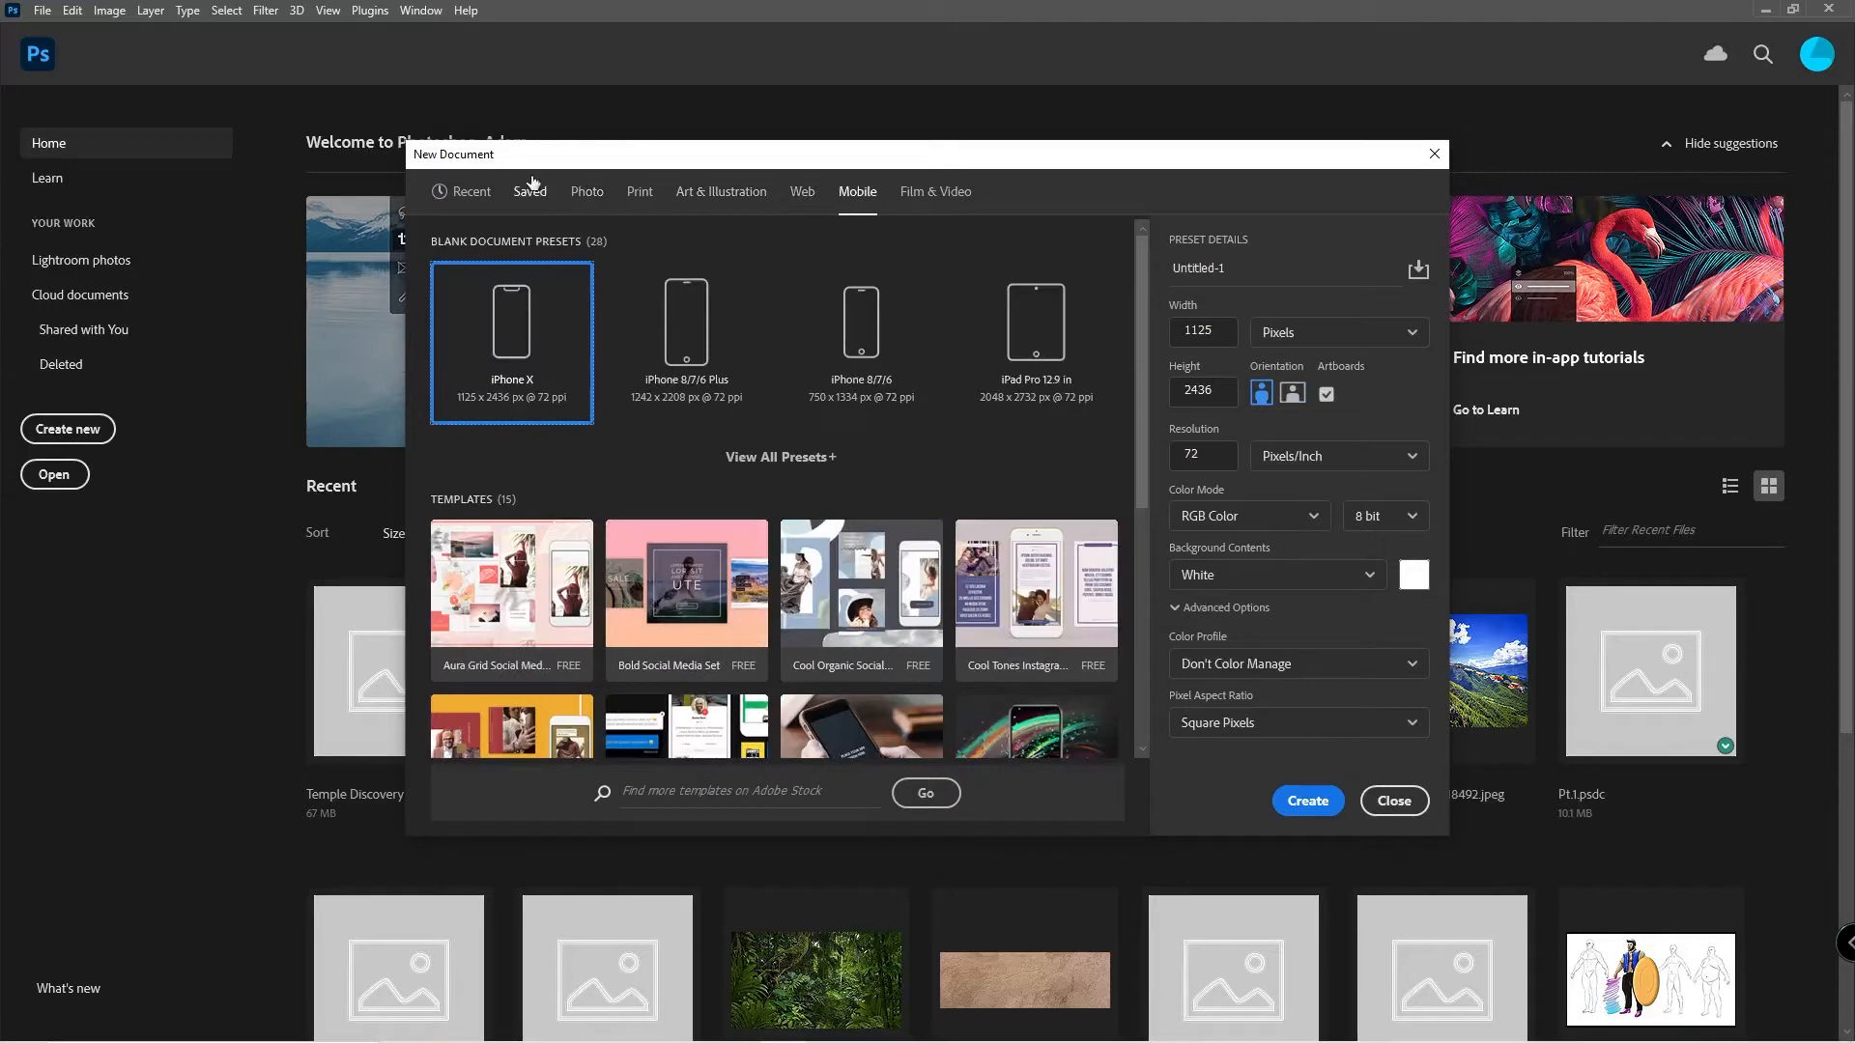
{"action": "left_click", "coordinate": [592, 198]}
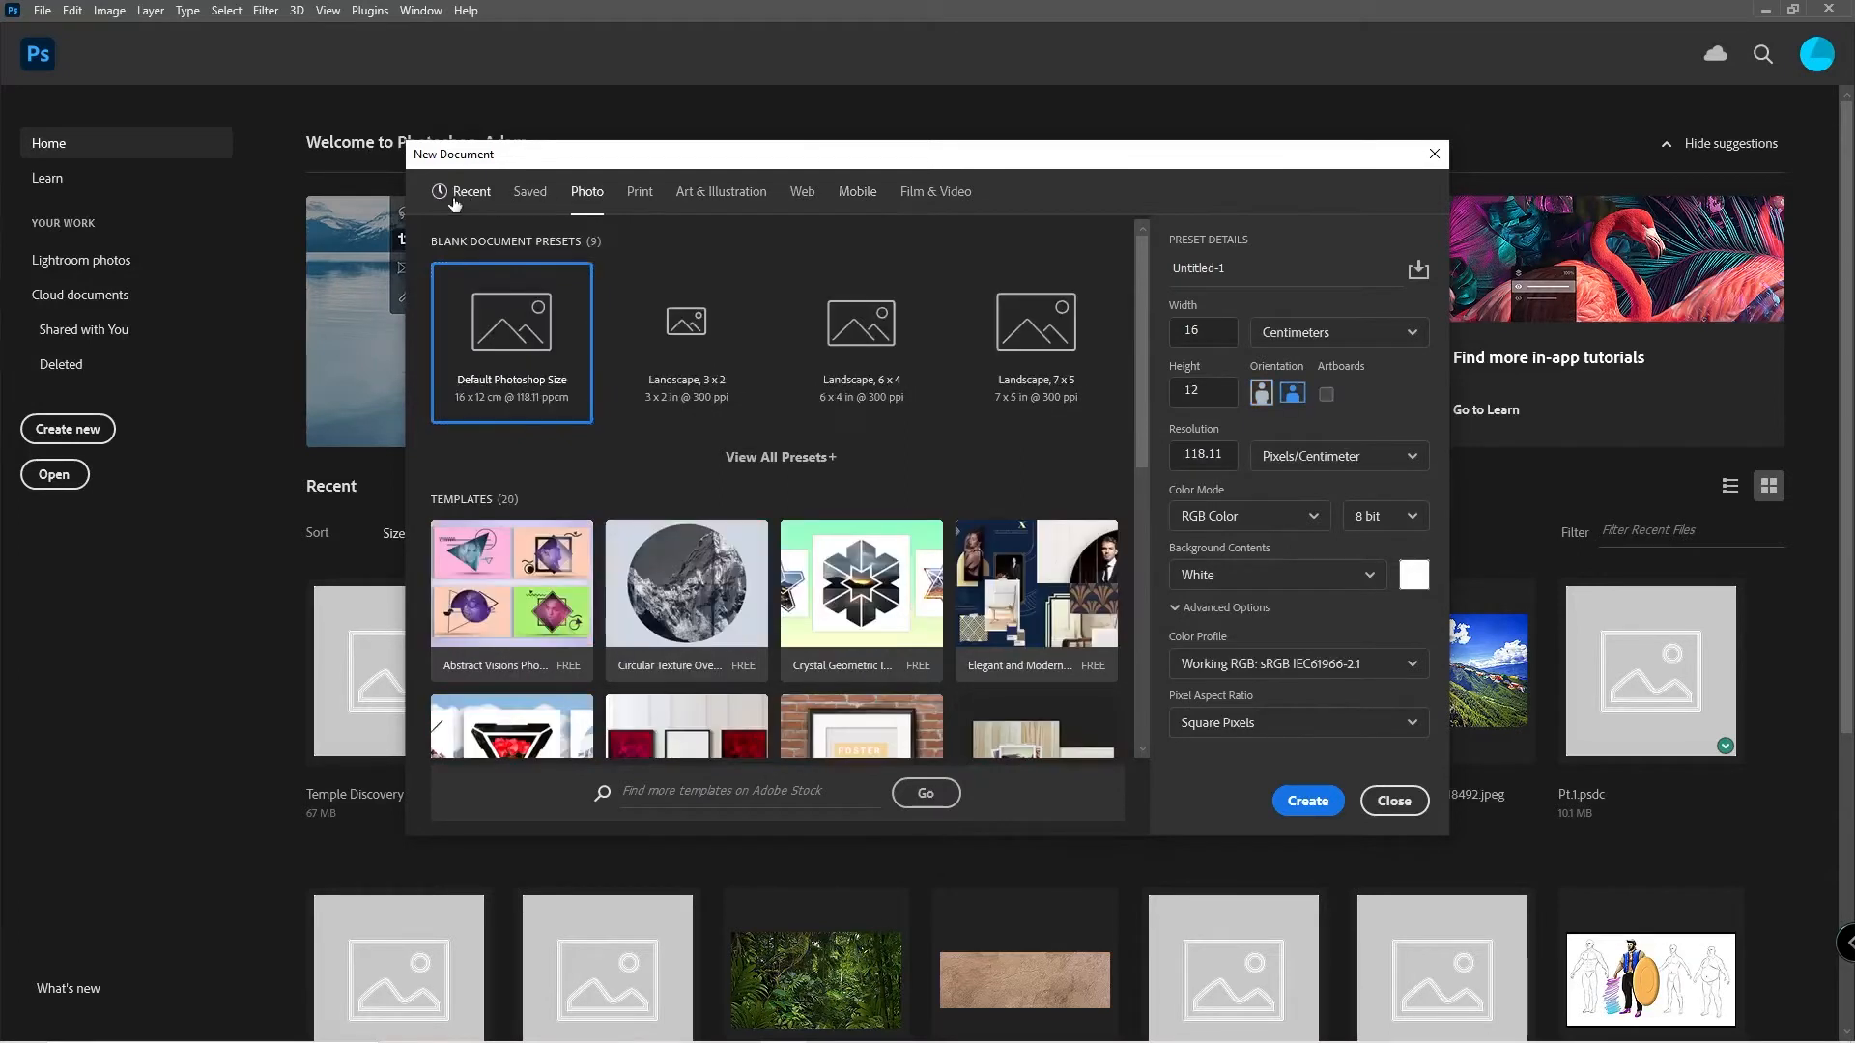
{"action": "left_click", "coordinate": [455, 199]}
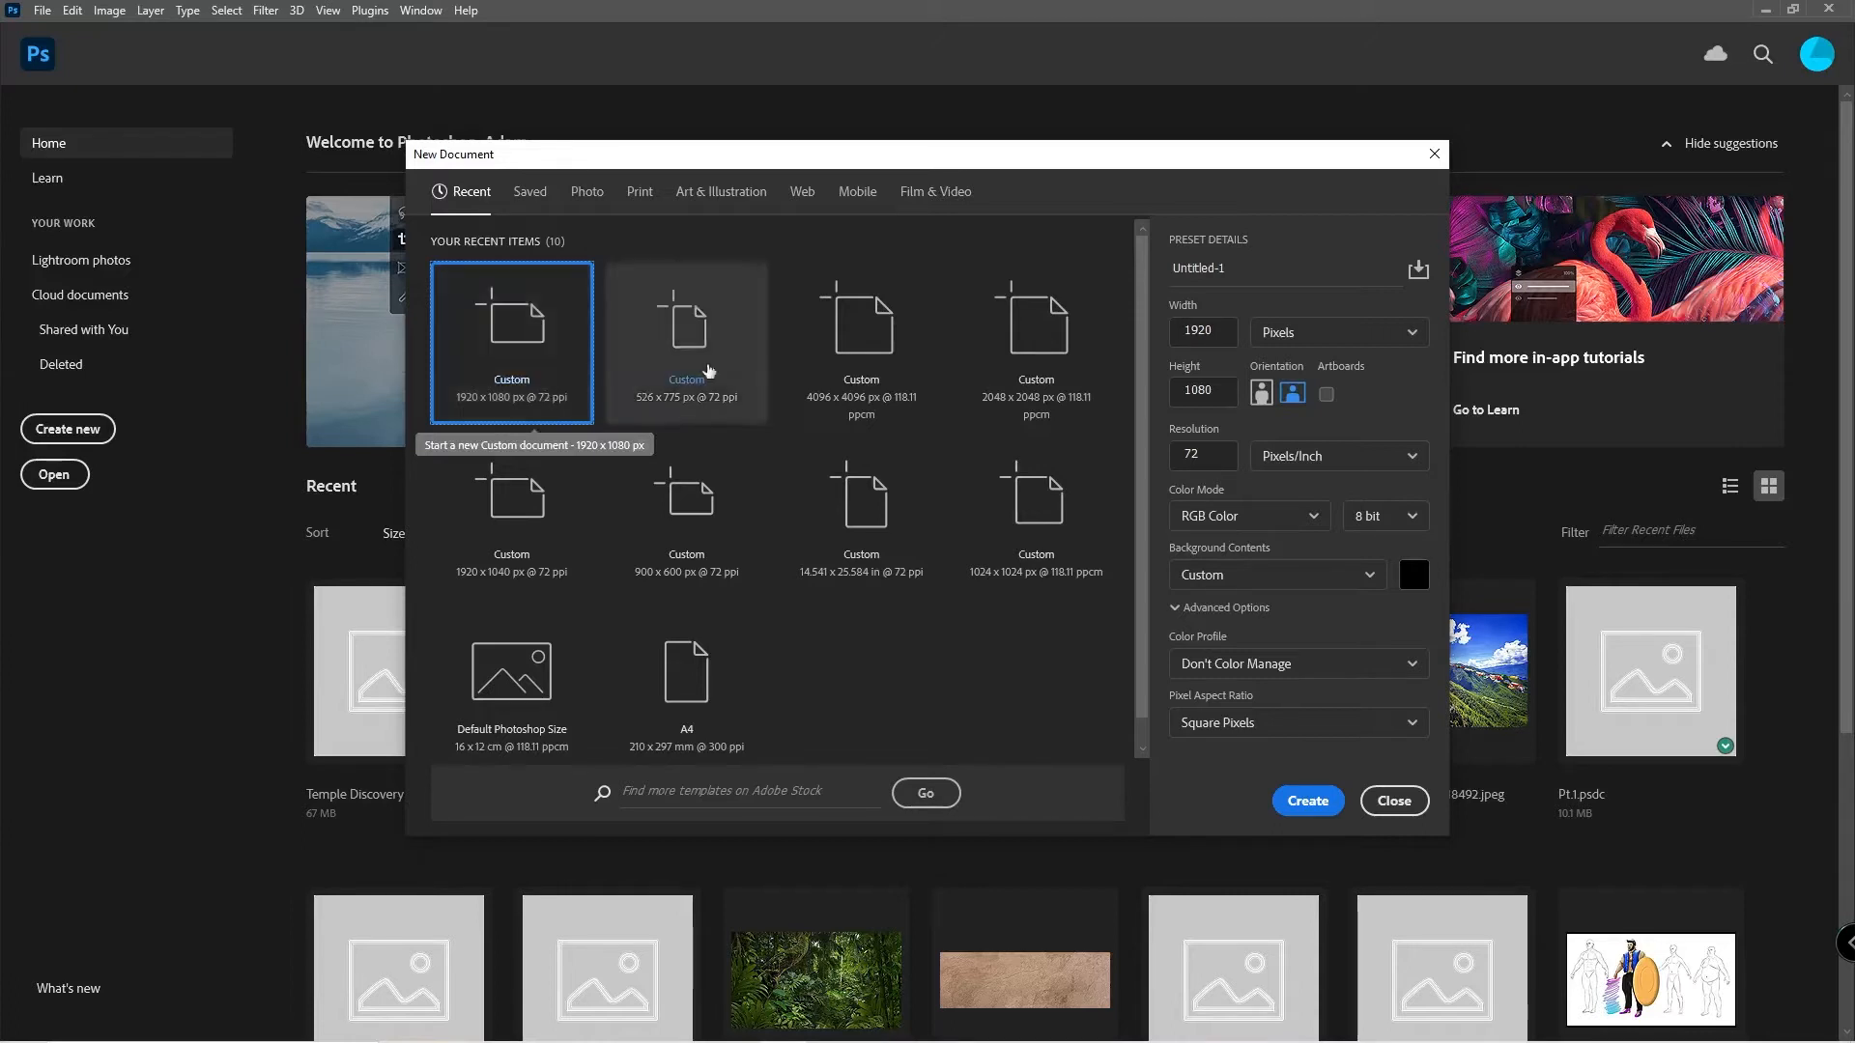
Name the new document "My Workplace" in the preset details.
{"action": "left_click", "coordinate": [1280, 279]}
{"action": "double_click", "coordinate": [1280, 280]}
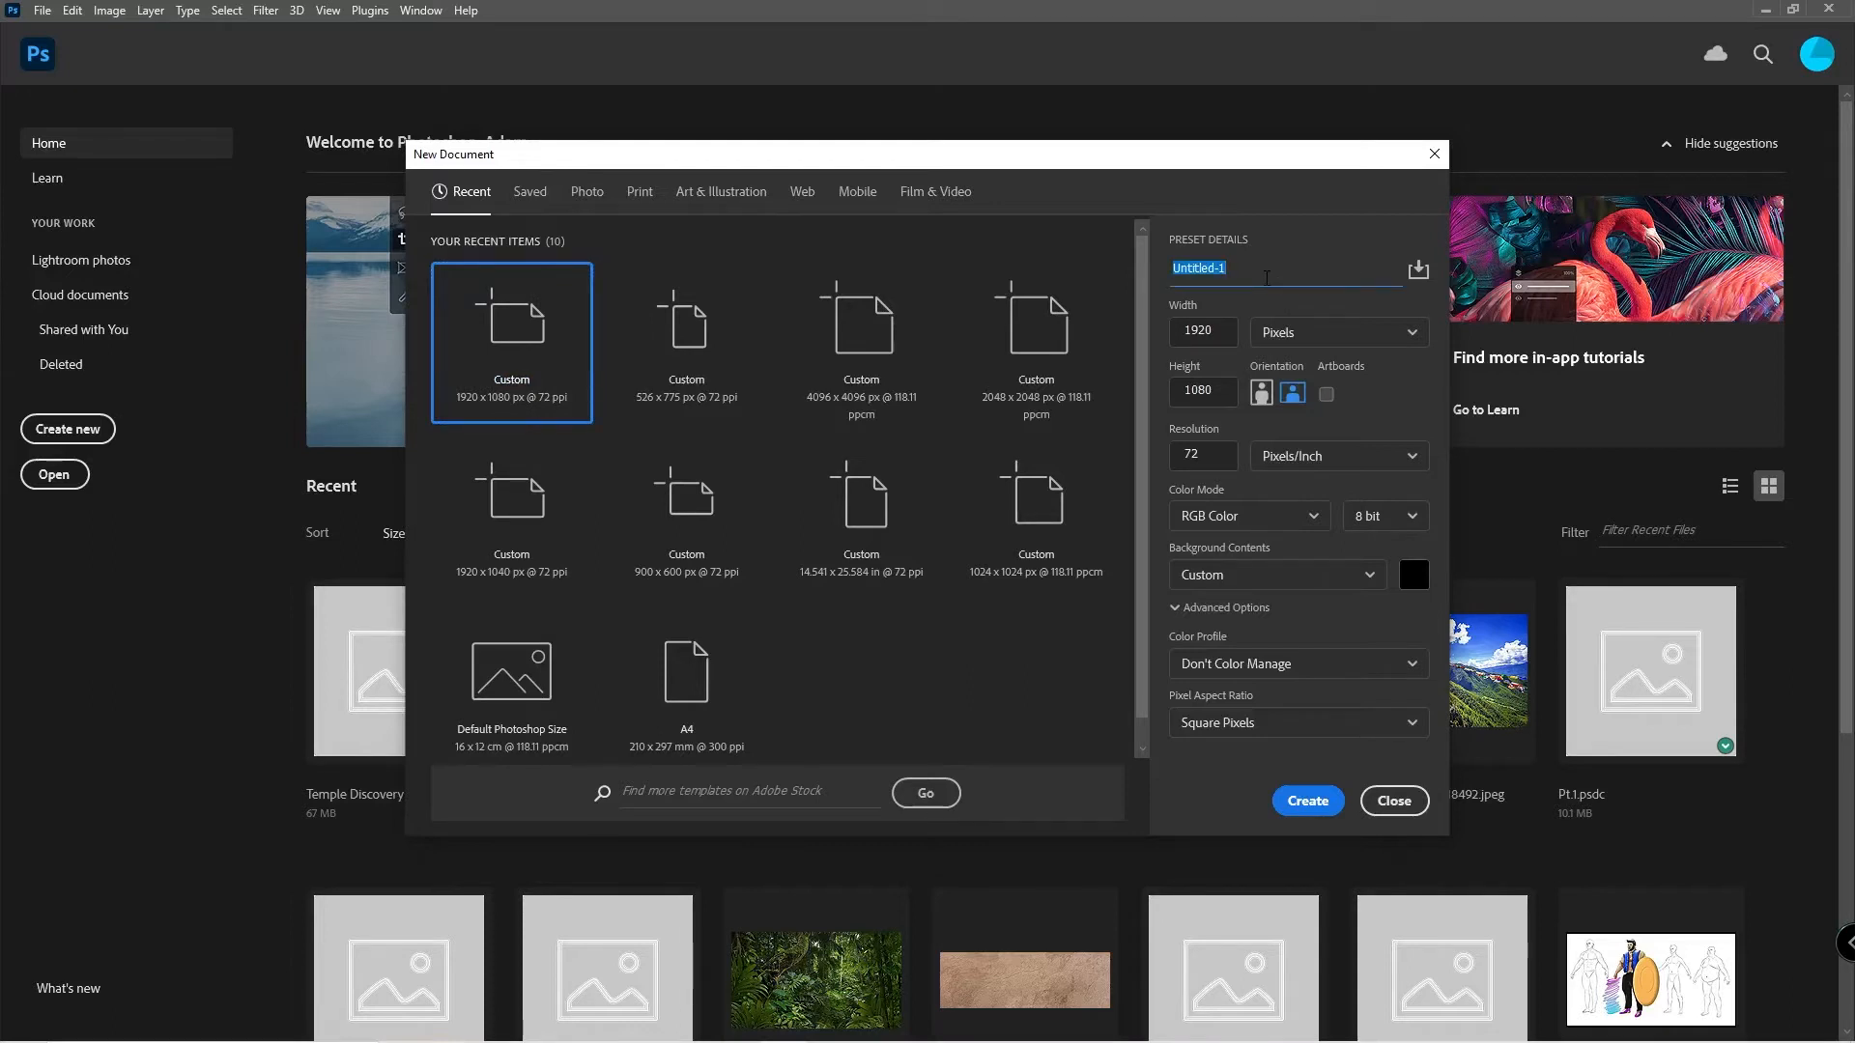
{"action": "type", "text": "My Workplace"}
{"action": "left_click", "coordinate": [1418, 272]}
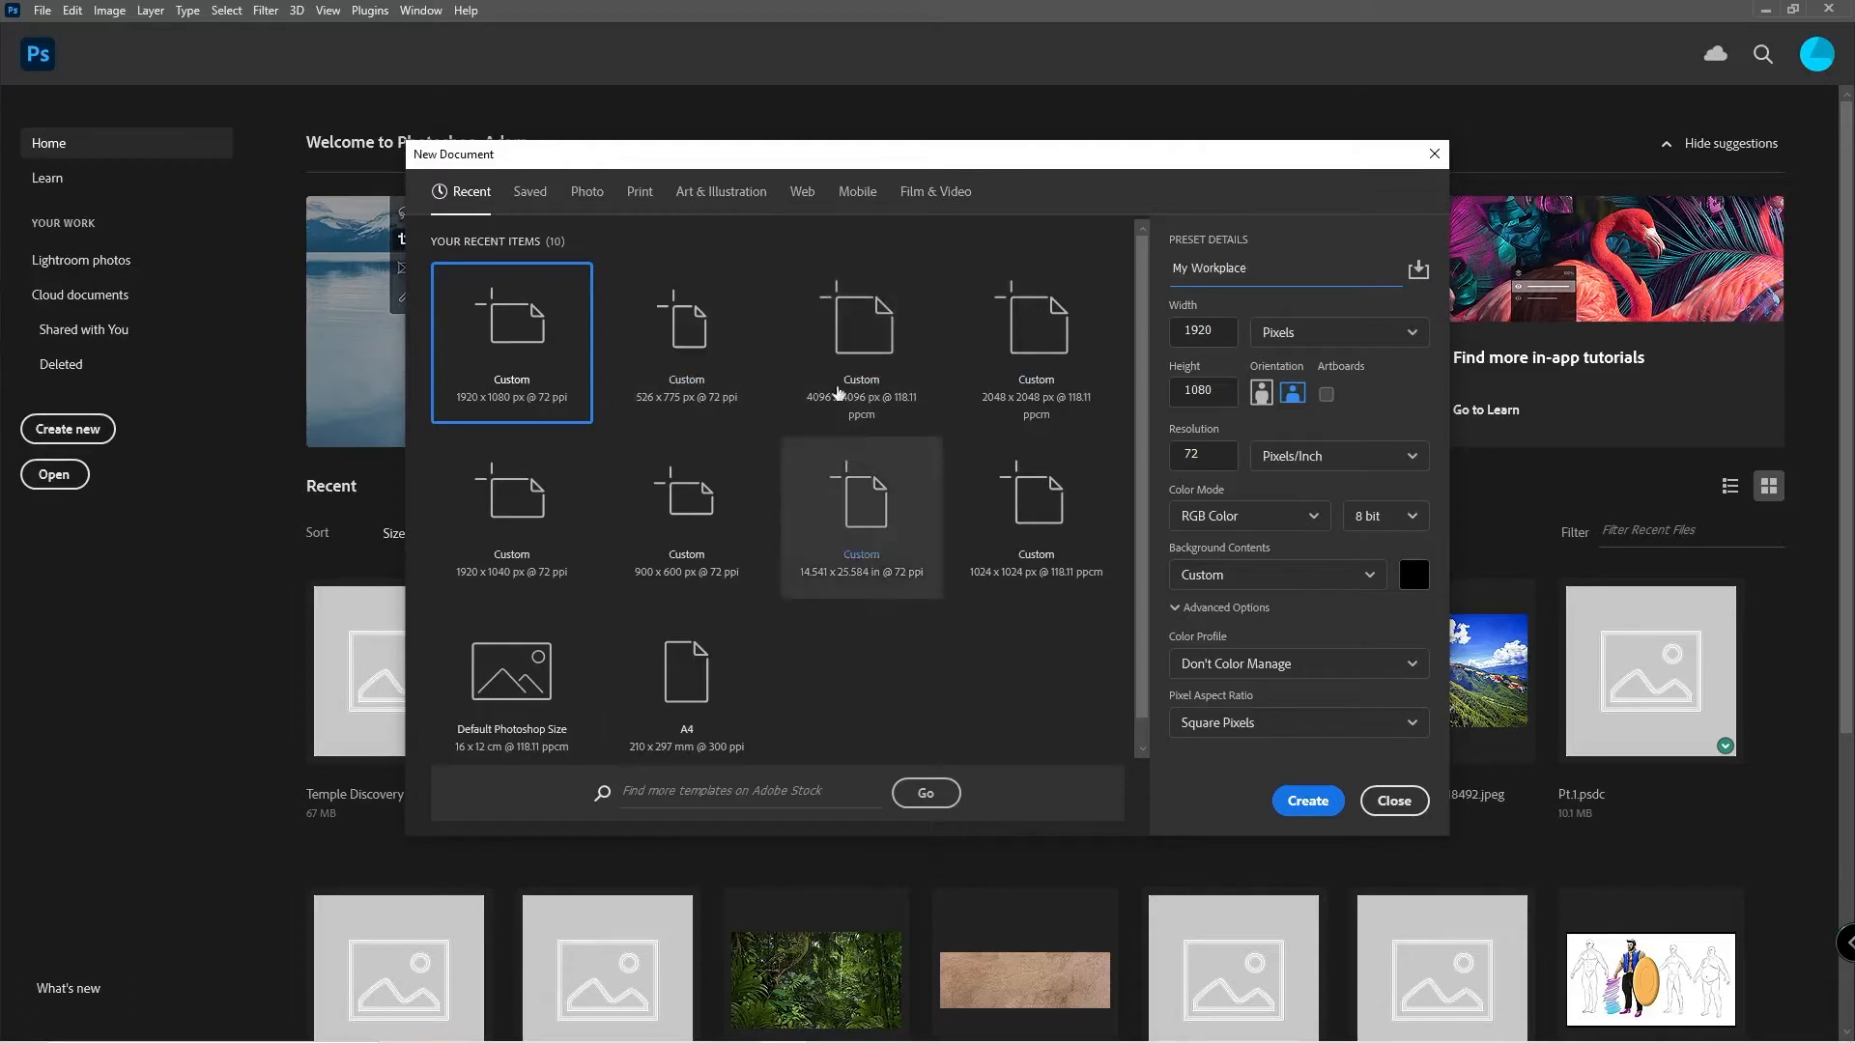
Clear the document name in the preset details.
{"action": "double_click", "coordinate": [1300, 274]}
{"action": "key", "text": "BackSpace"}
{"action": "key", "text": "BackSpace"}
{"action": "key", "text": "BackSpace"}
{"action": "key", "text": "BackSpace"}
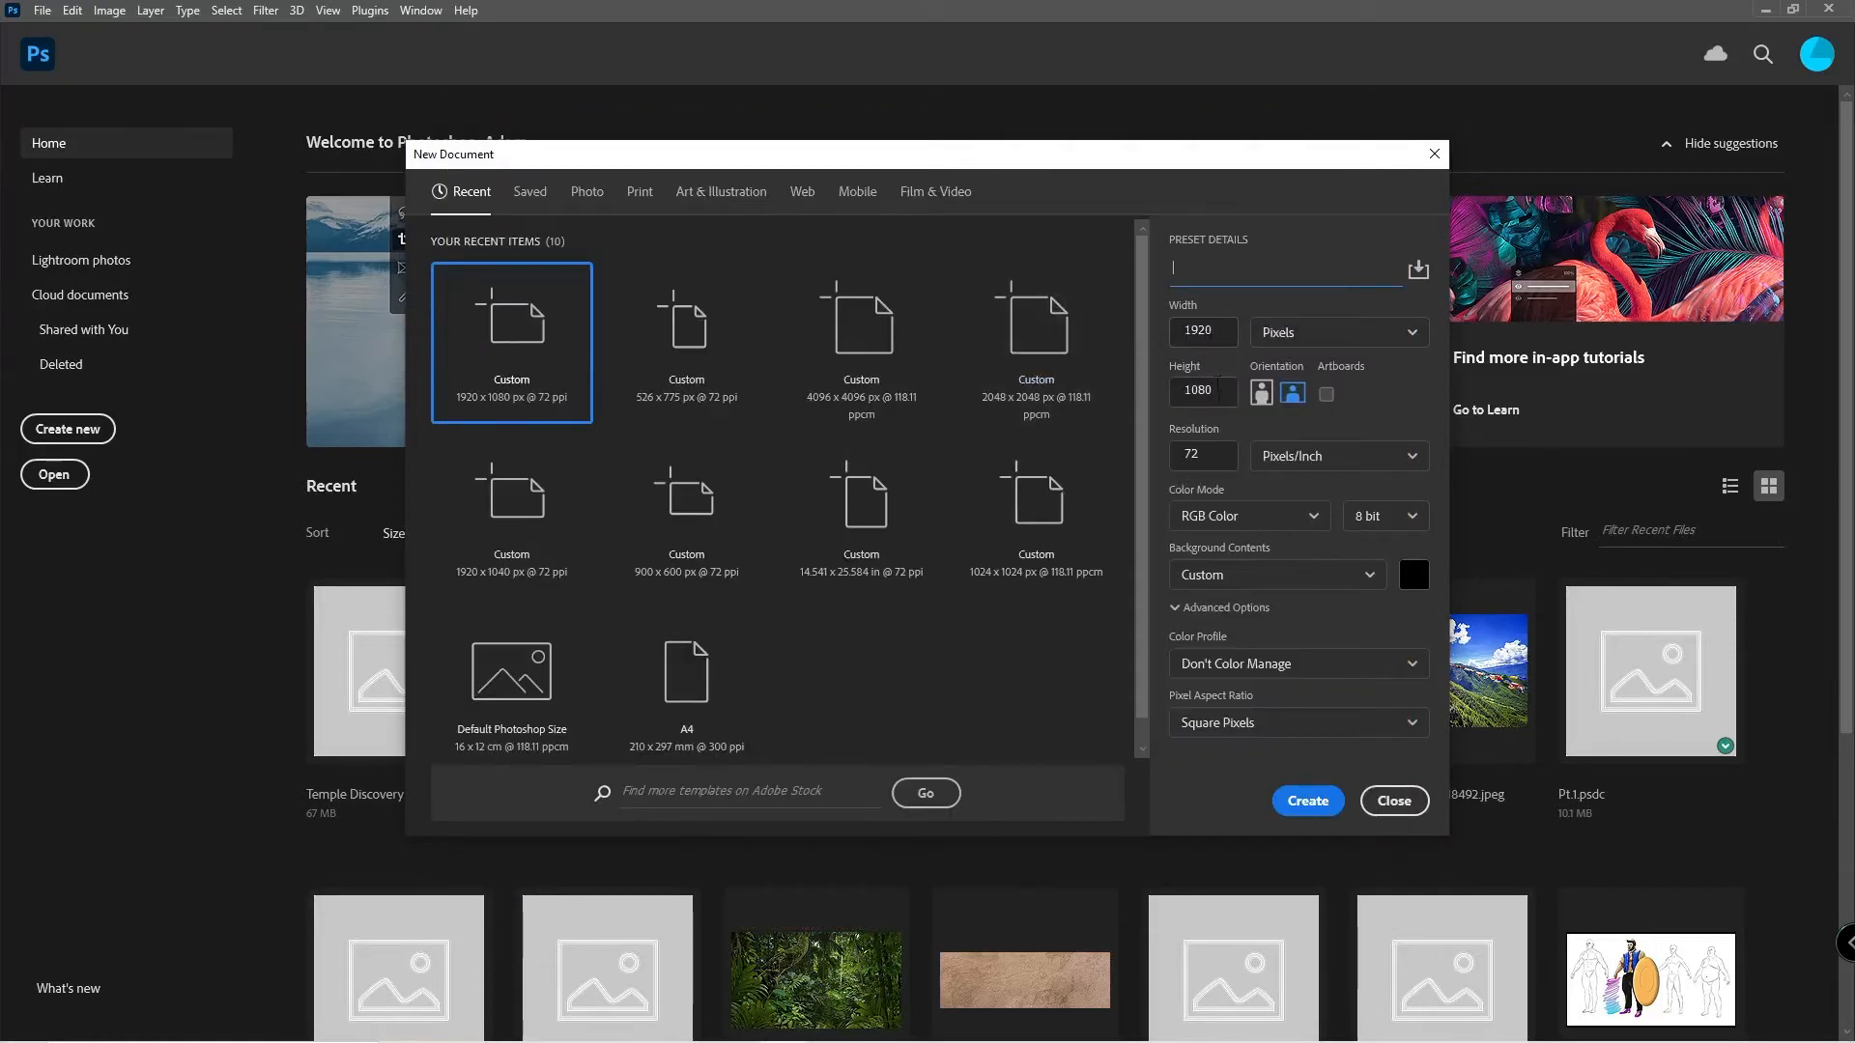
Change the document size units to centimeters and look at the Print and Saved presets.
{"action": "left_click", "coordinate": [1305, 338]}
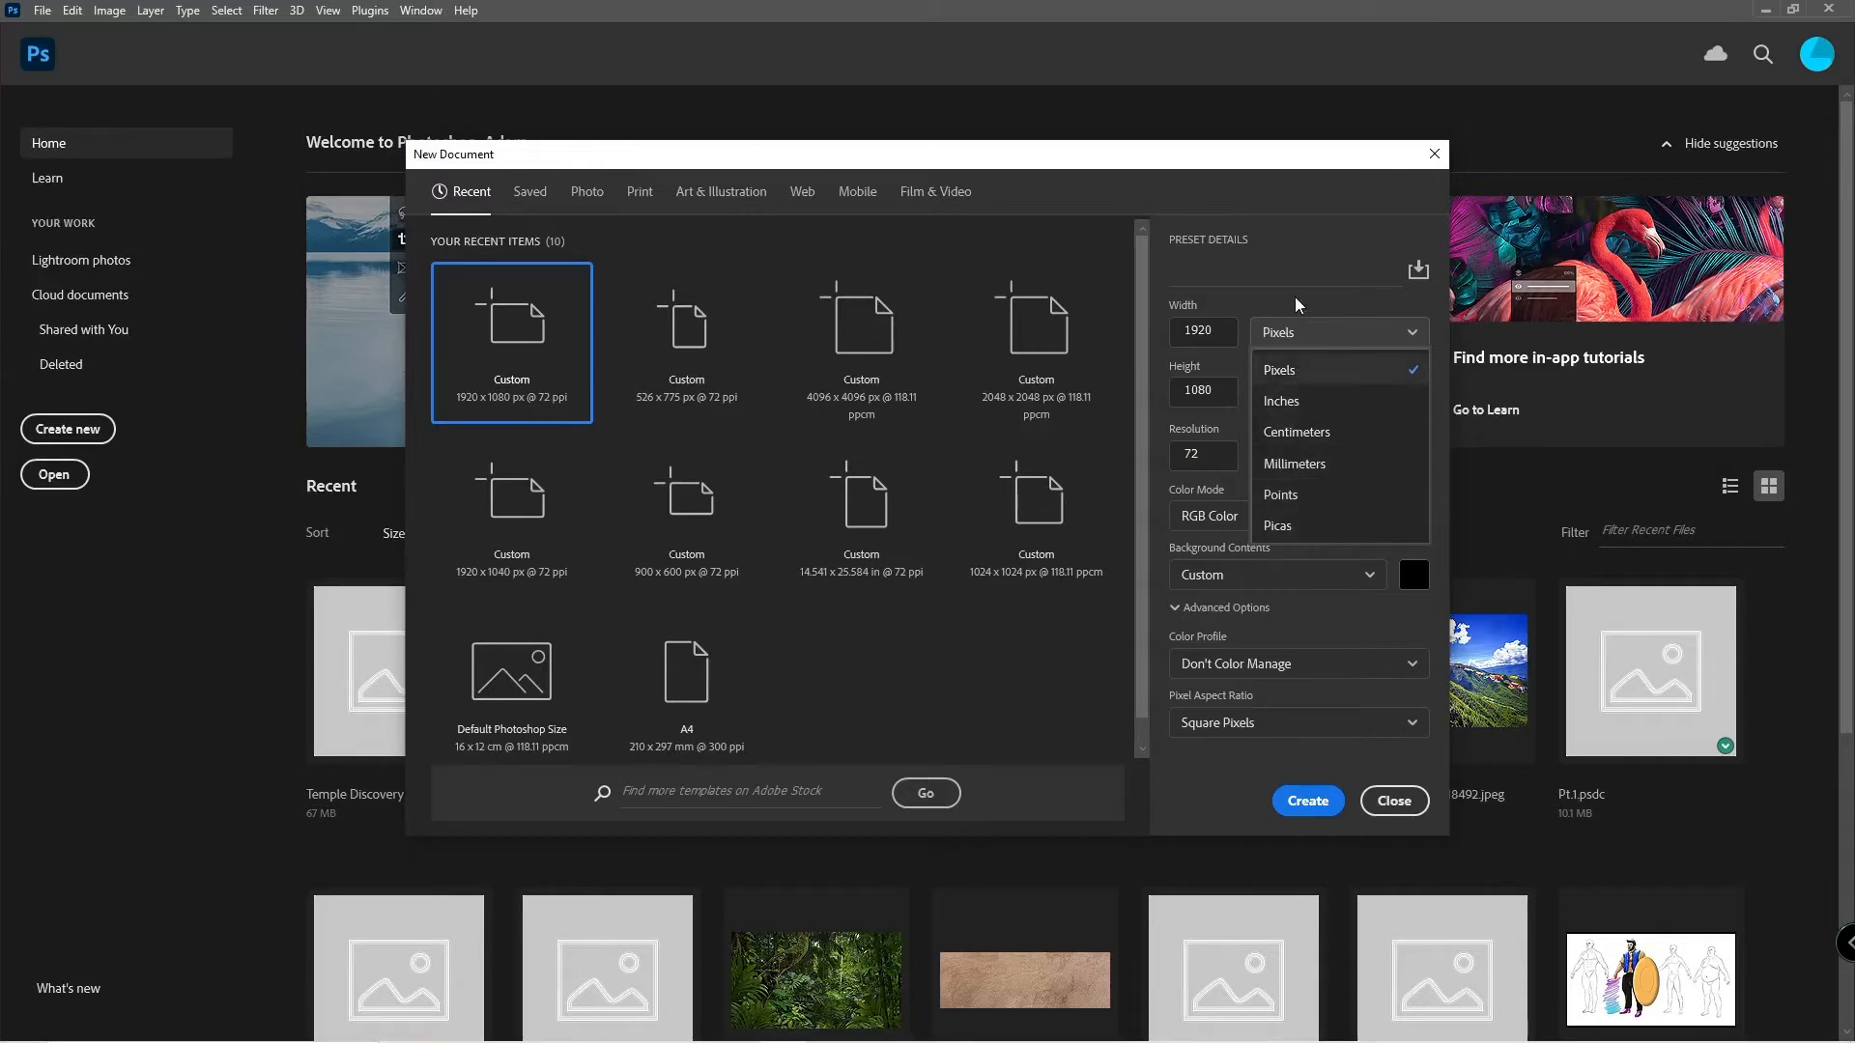
{"action": "left_click", "coordinate": [1301, 439]}
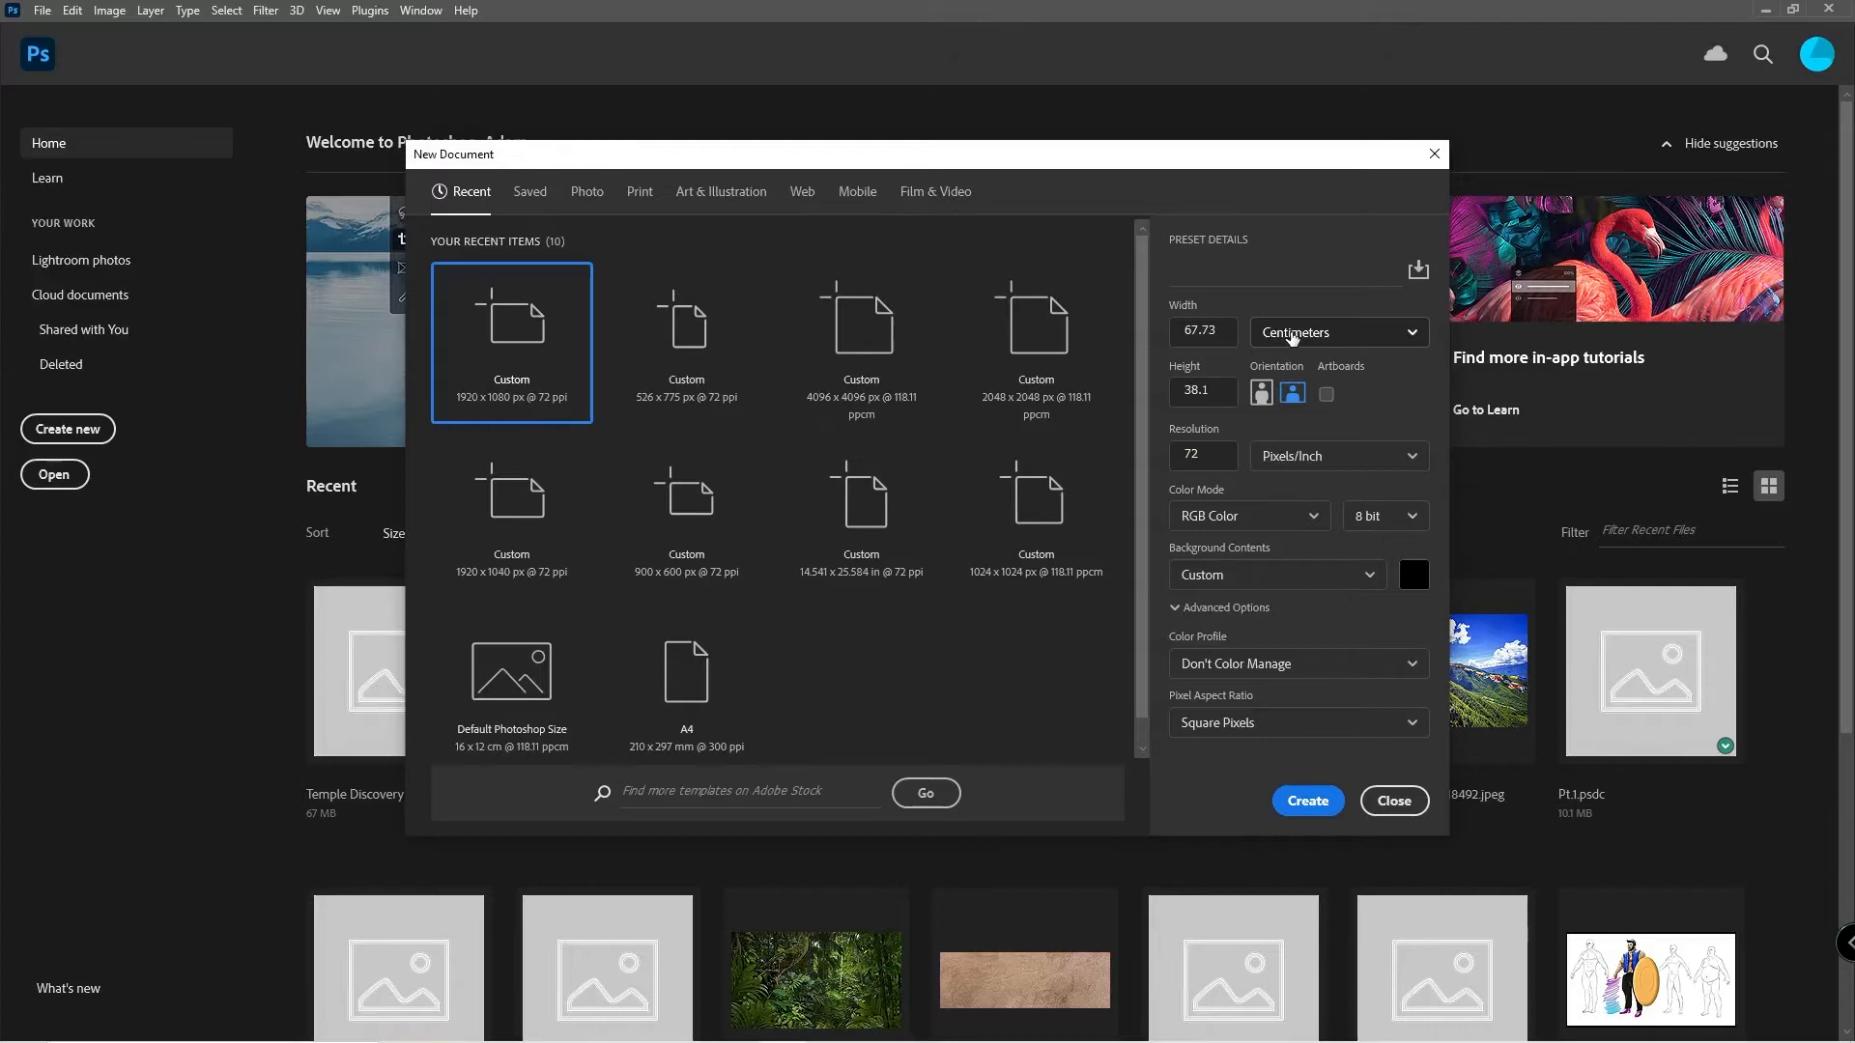
{"action": "left_click", "coordinate": [633, 192]}
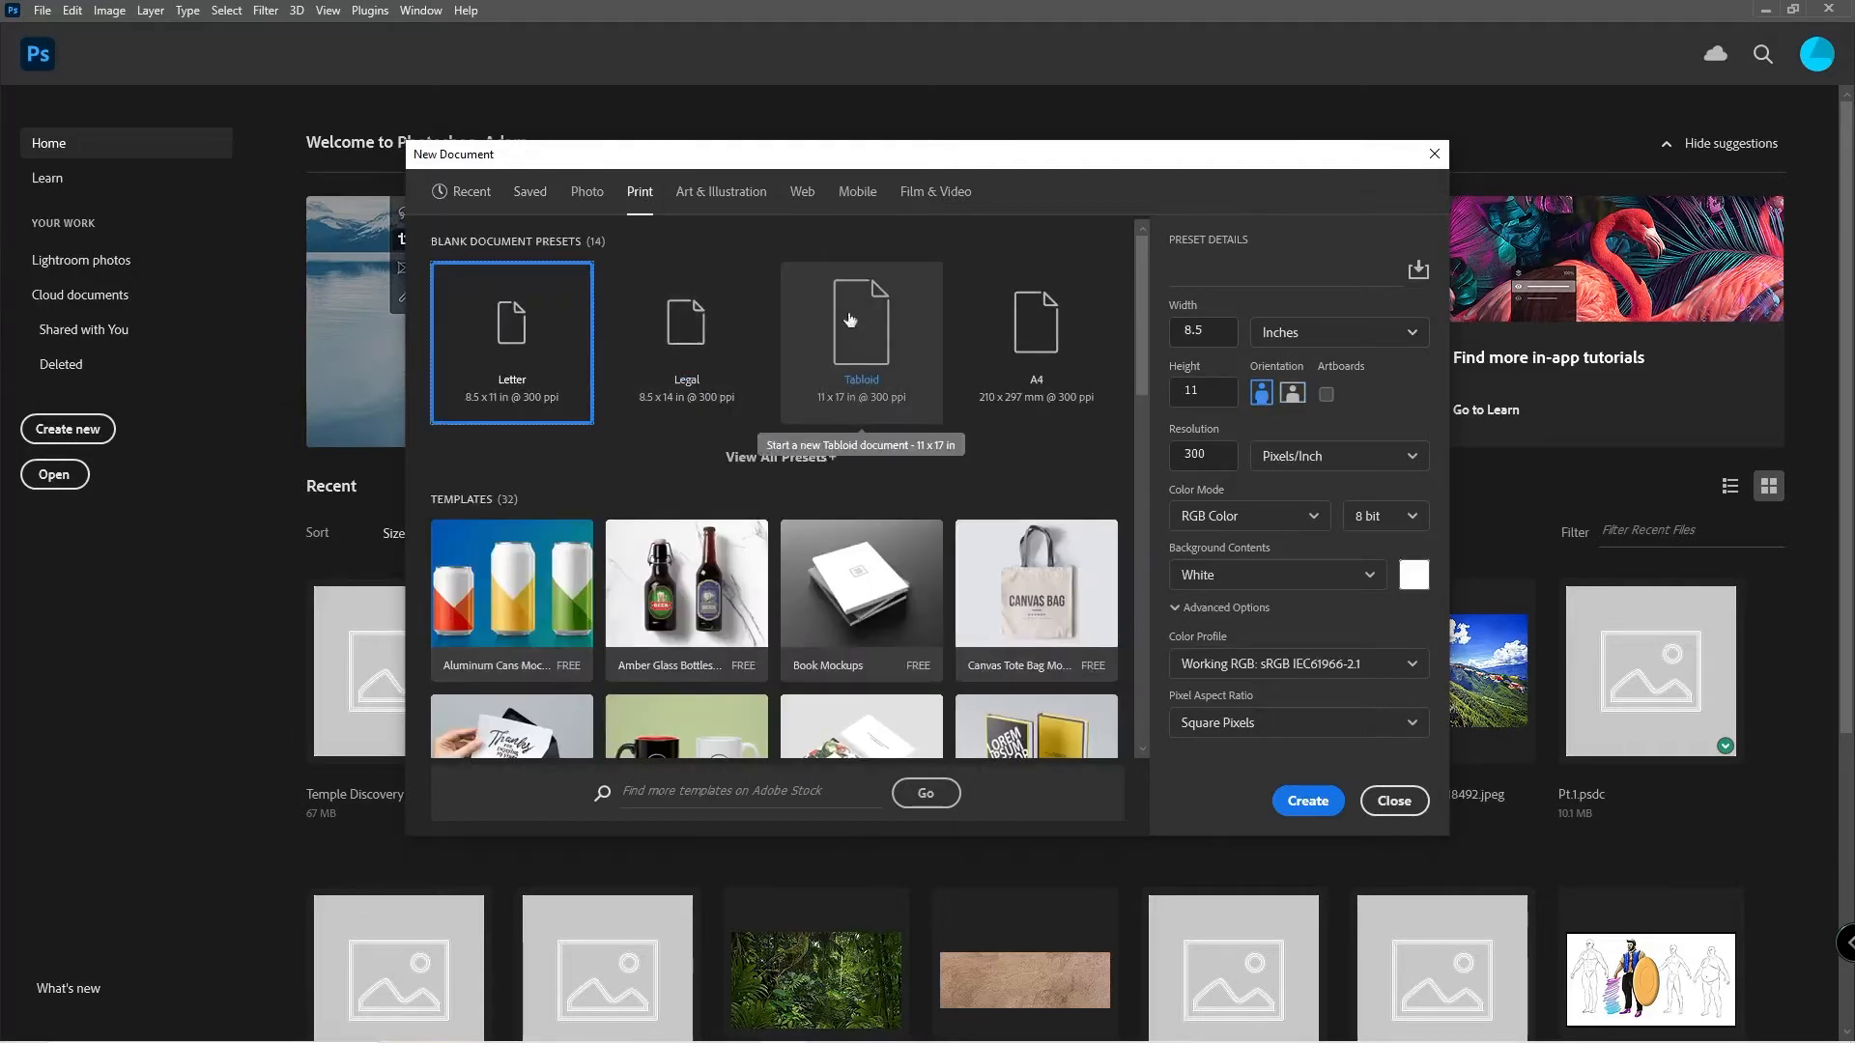
{"action": "left_click", "coordinate": [529, 193]}
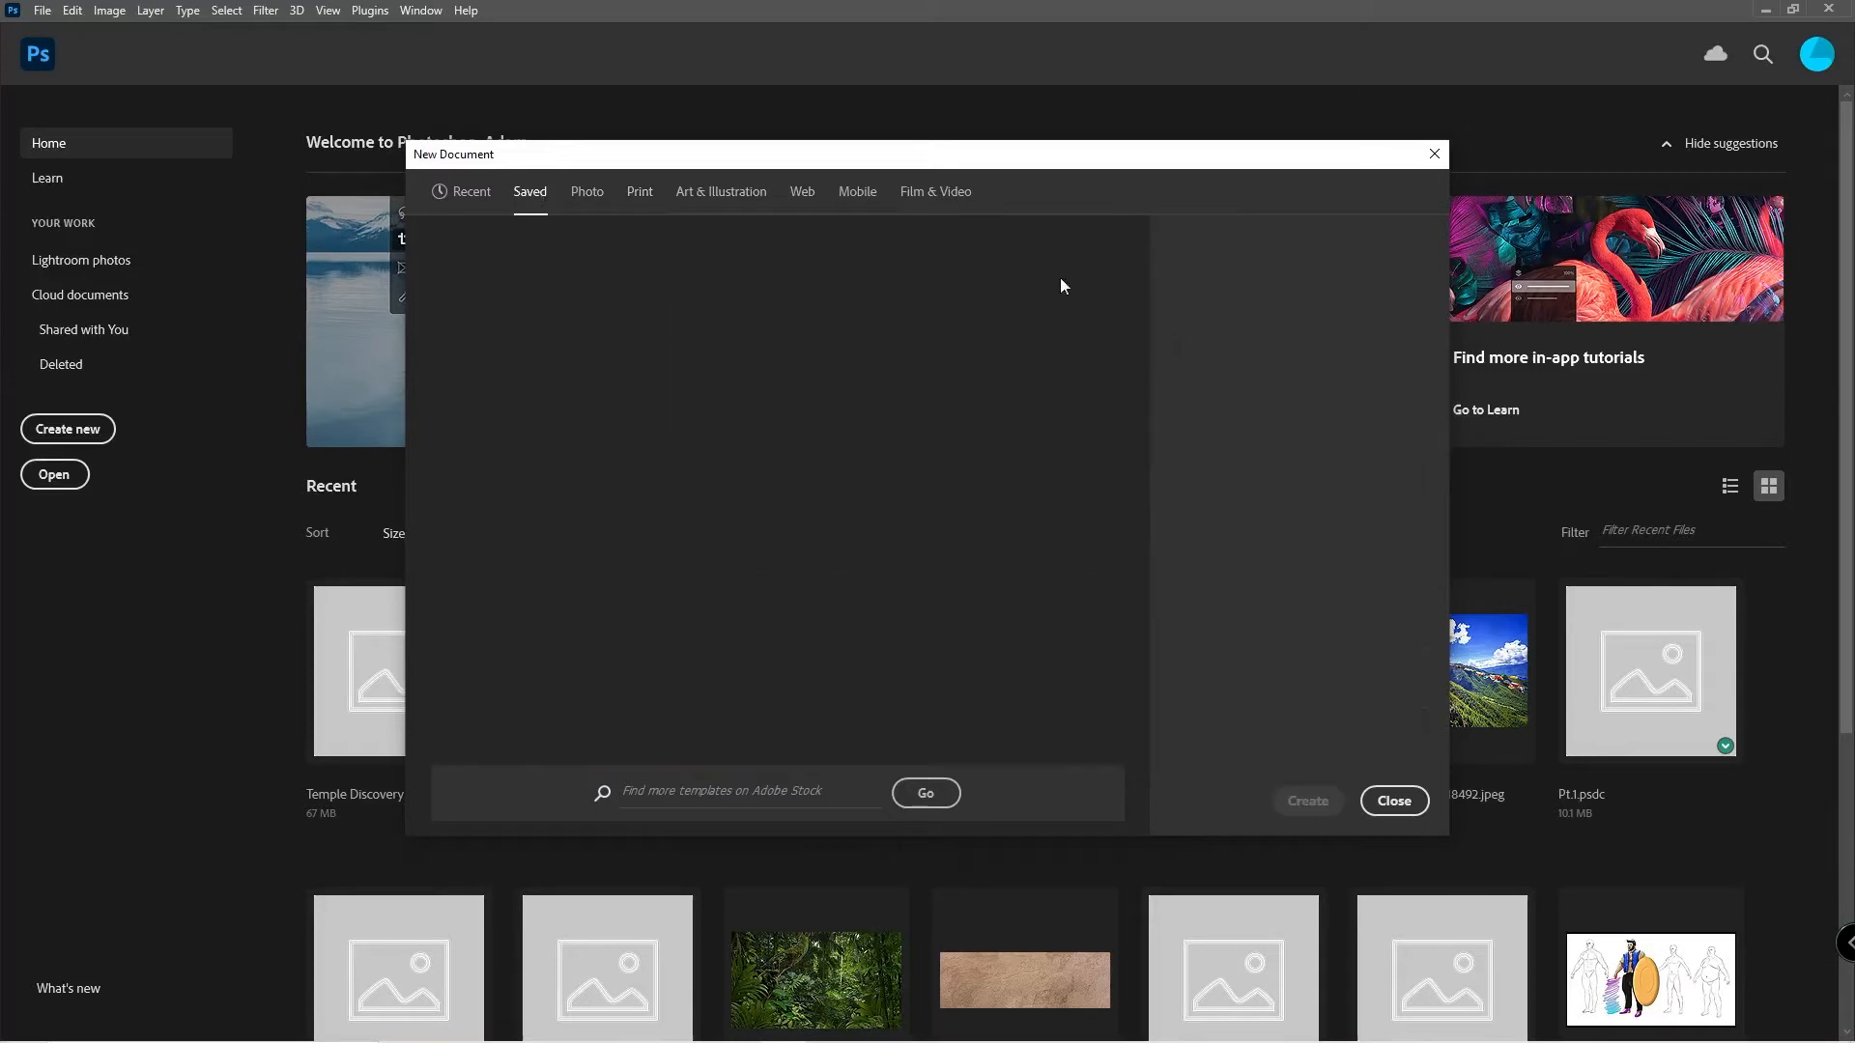
Starting from the Default Photoshop Size photo preset, set the document to 1920 pixels wide and 1080 pixels high.
{"action": "left_click", "coordinate": [584, 192]}
{"action": "left_click", "coordinate": [1289, 335]}
{"action": "left_click", "coordinate": [1269, 366]}
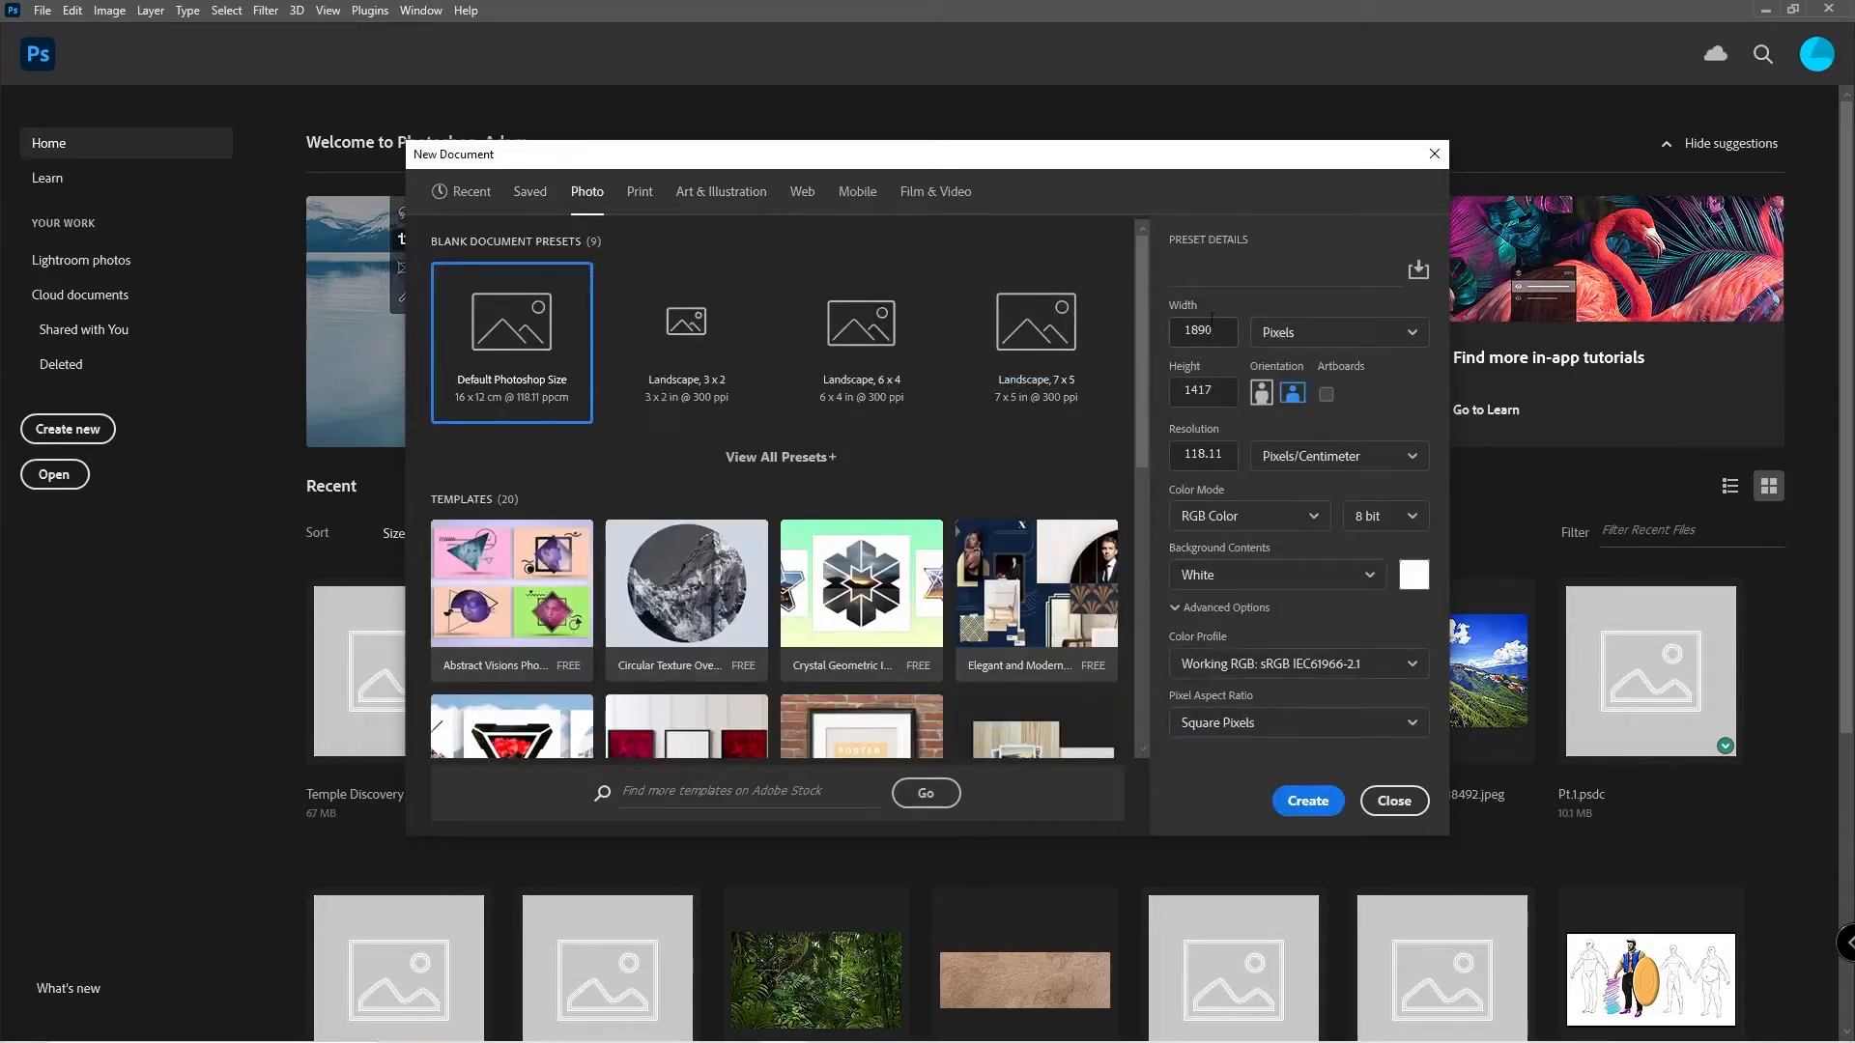
{"action": "left_click", "coordinate": [1222, 333]}
{"action": "type", "text": "1920"}
{"action": "key", "text": "Tab"}
{"action": "type", "text": "1080"}
{"action": "key", "text": "Tab"}
Set the new document's resolution unit to Pixels/Inch.
{"action": "left_click", "coordinate": [1296, 463]}
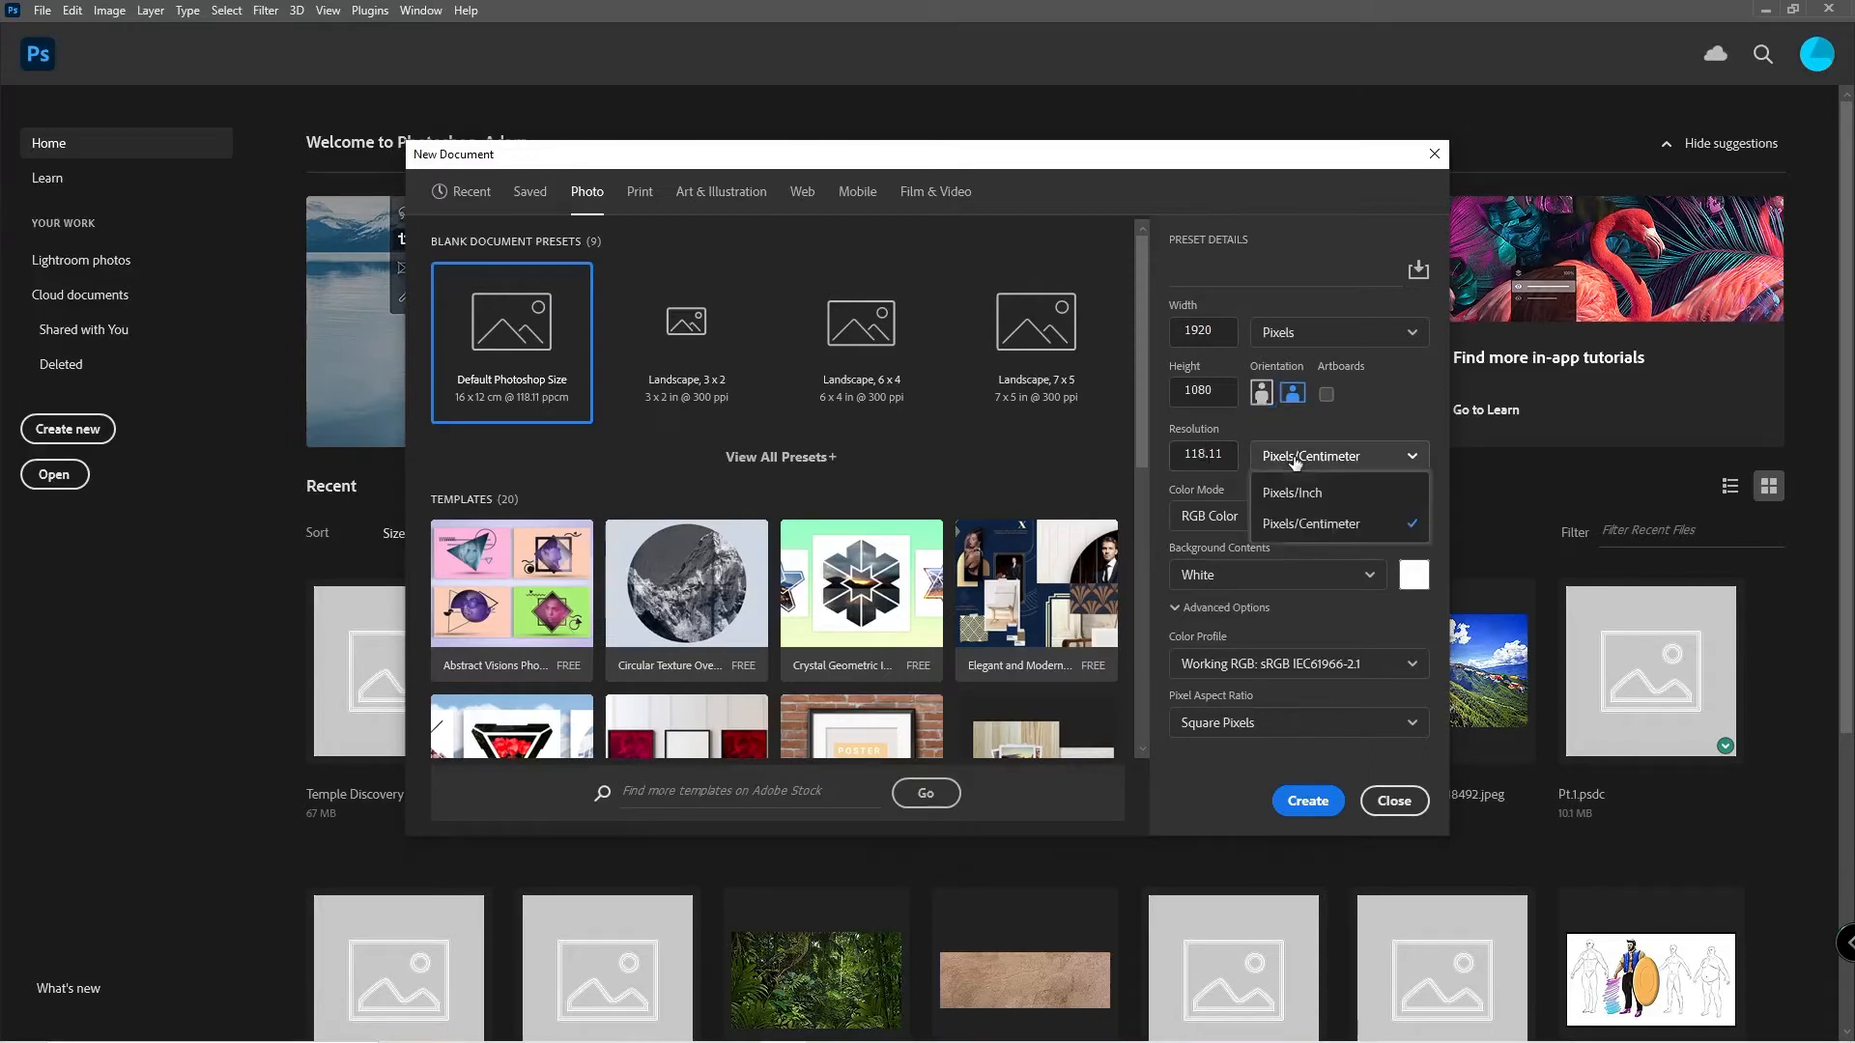
{"action": "left_click", "coordinate": [1414, 409]}
{"action": "left_click", "coordinate": [1273, 460]}
{"action": "left_click", "coordinate": [1289, 489]}
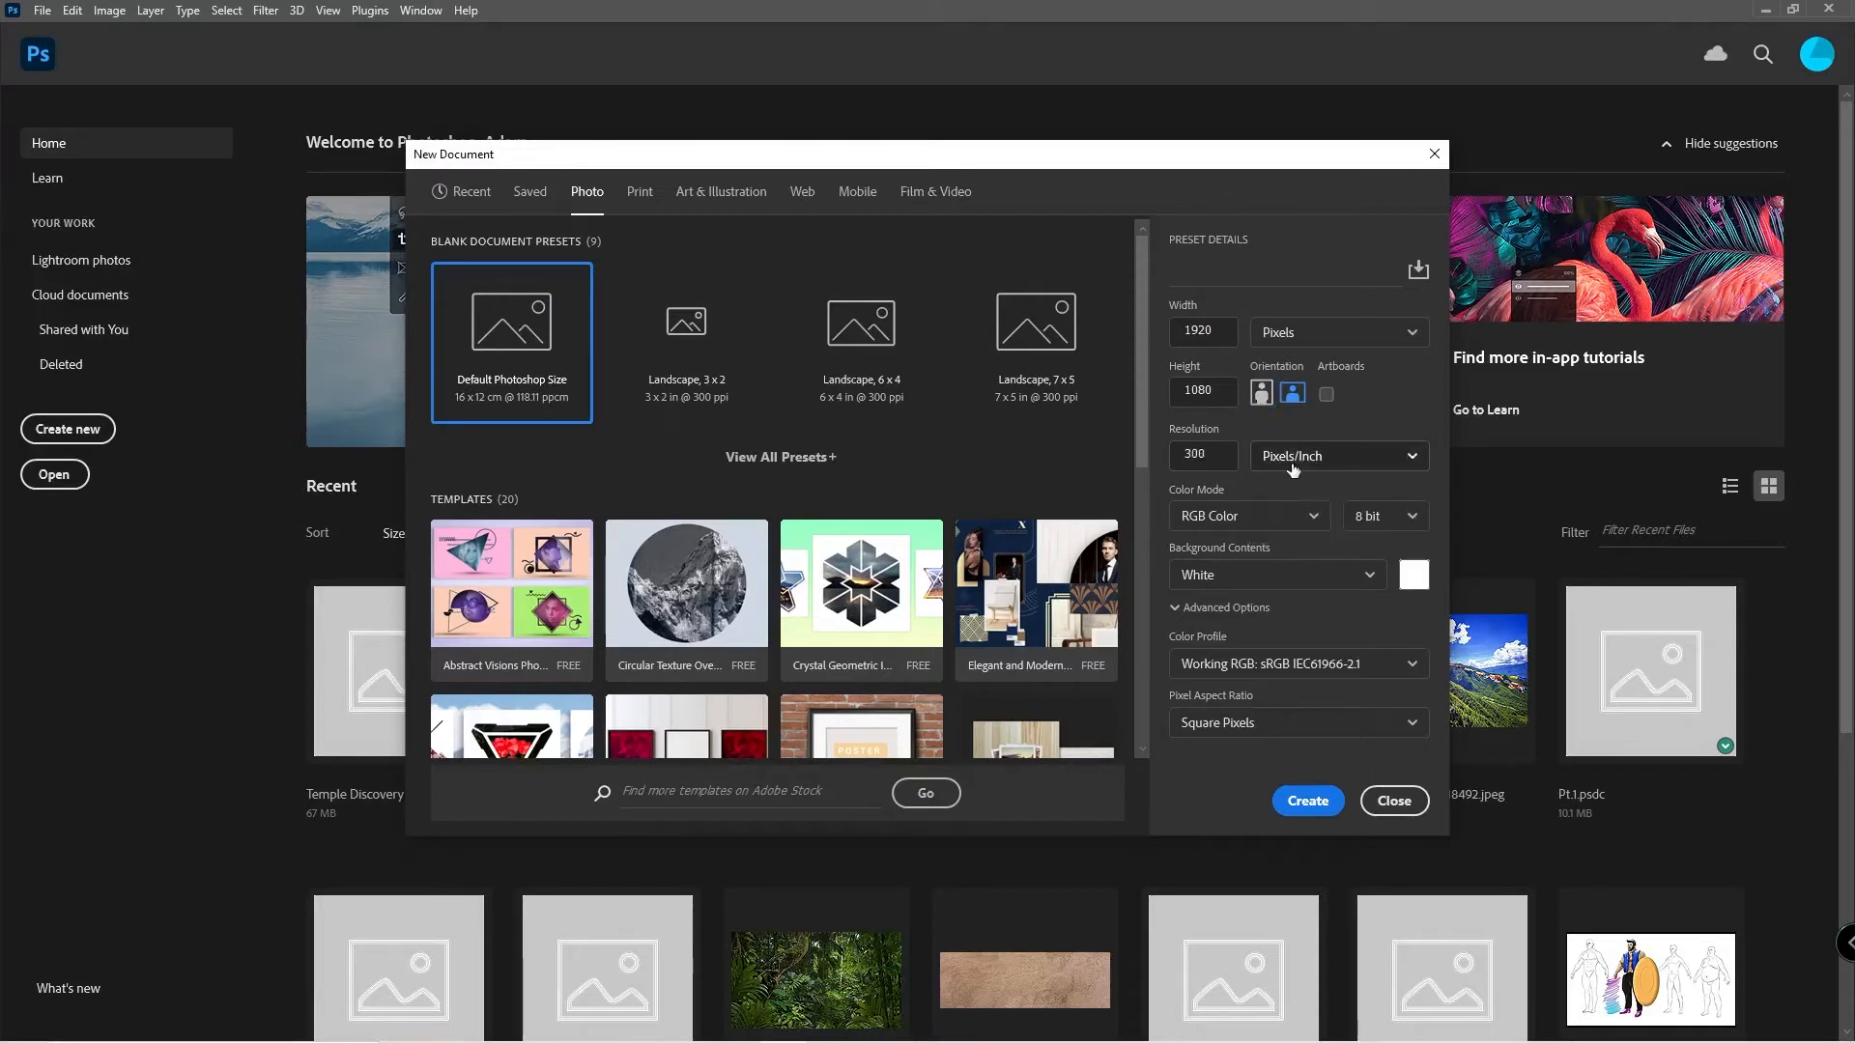
{"action": "left_click", "coordinate": [1287, 464]}
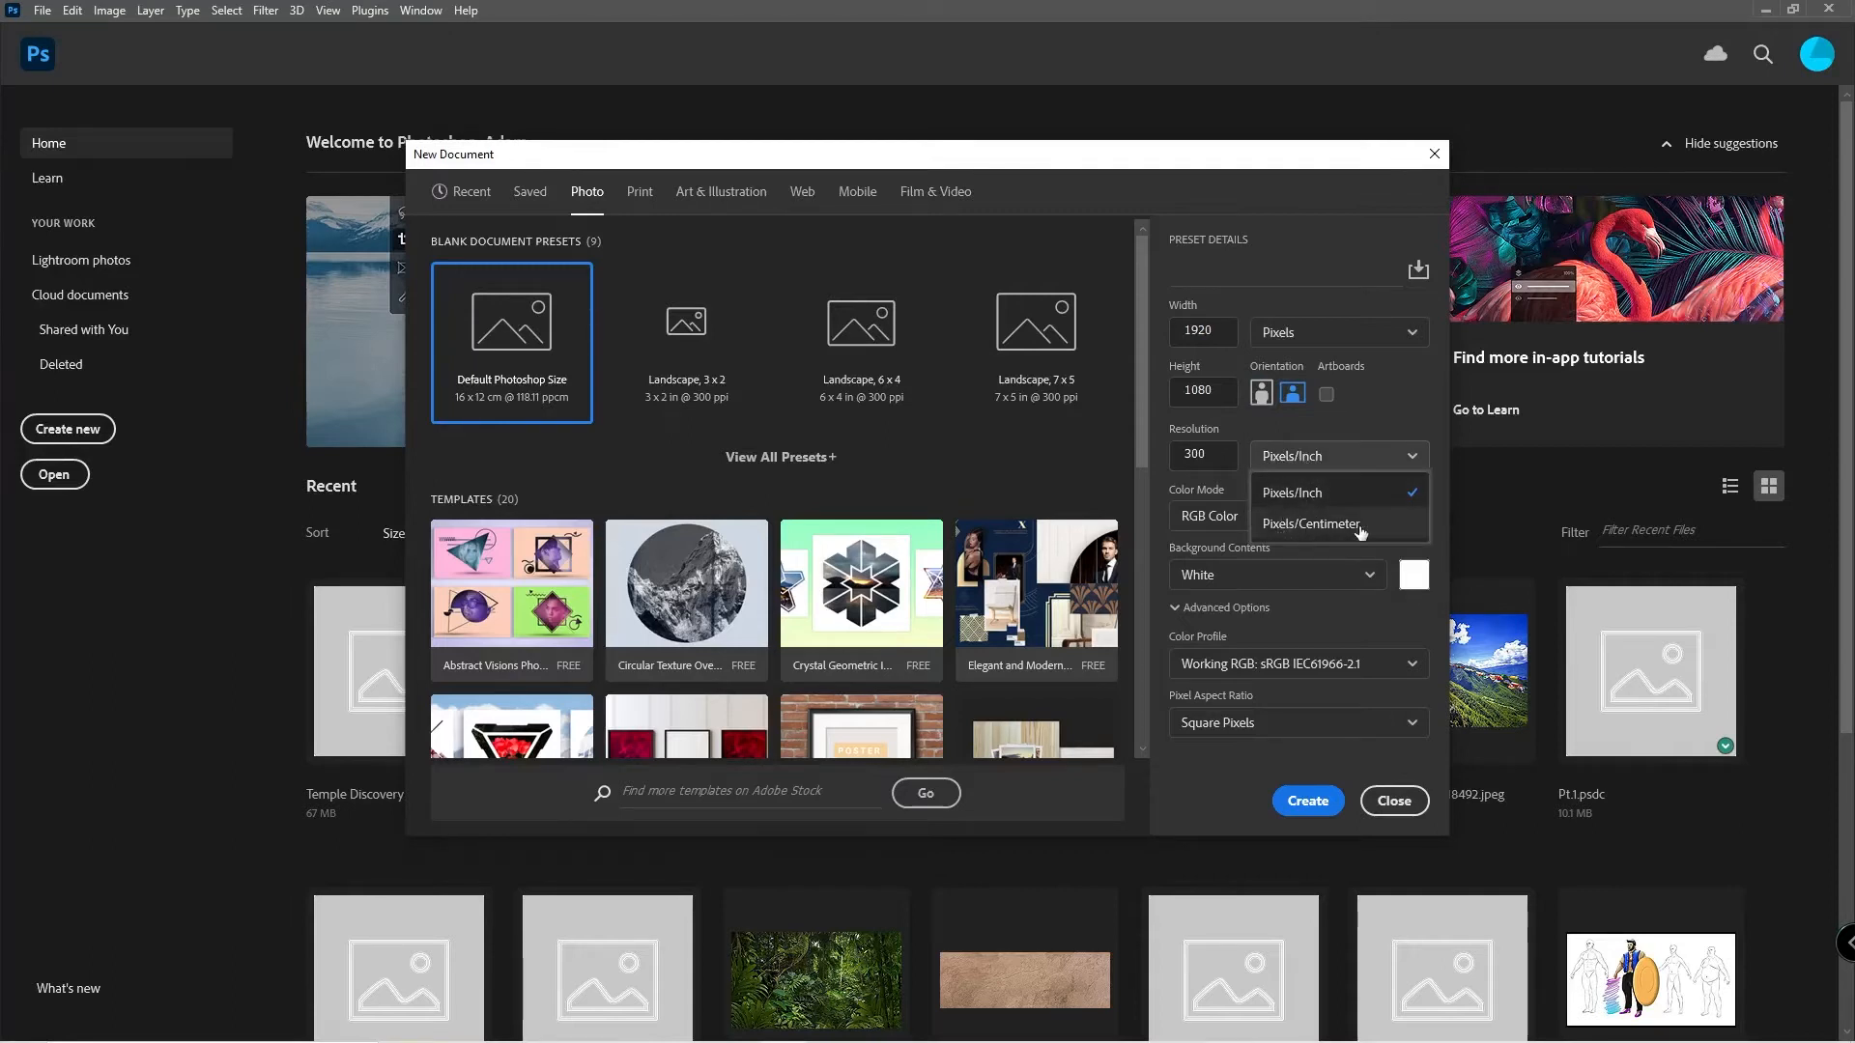
{"action": "left_click", "coordinate": [1331, 419]}
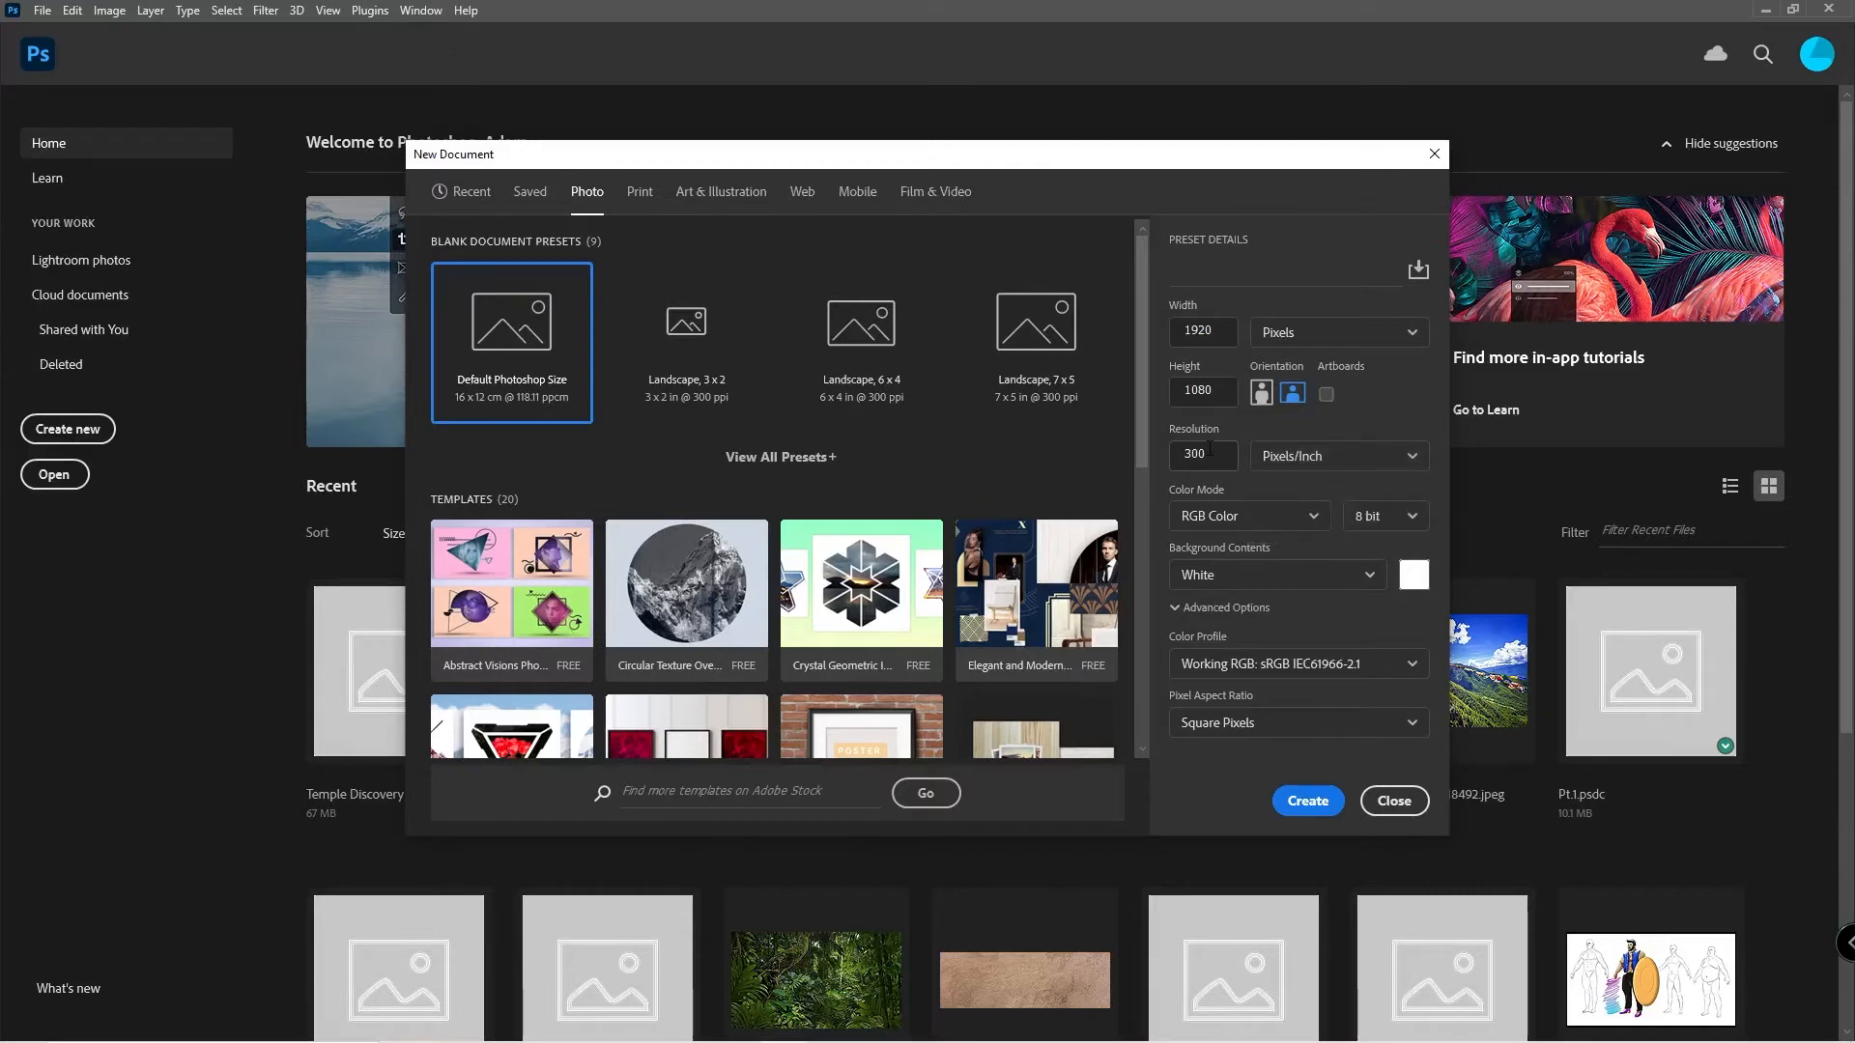
Try the CMYK Color mode for the new document and return it to RGB Color.
{"action": "left_click", "coordinate": [1256, 517]}
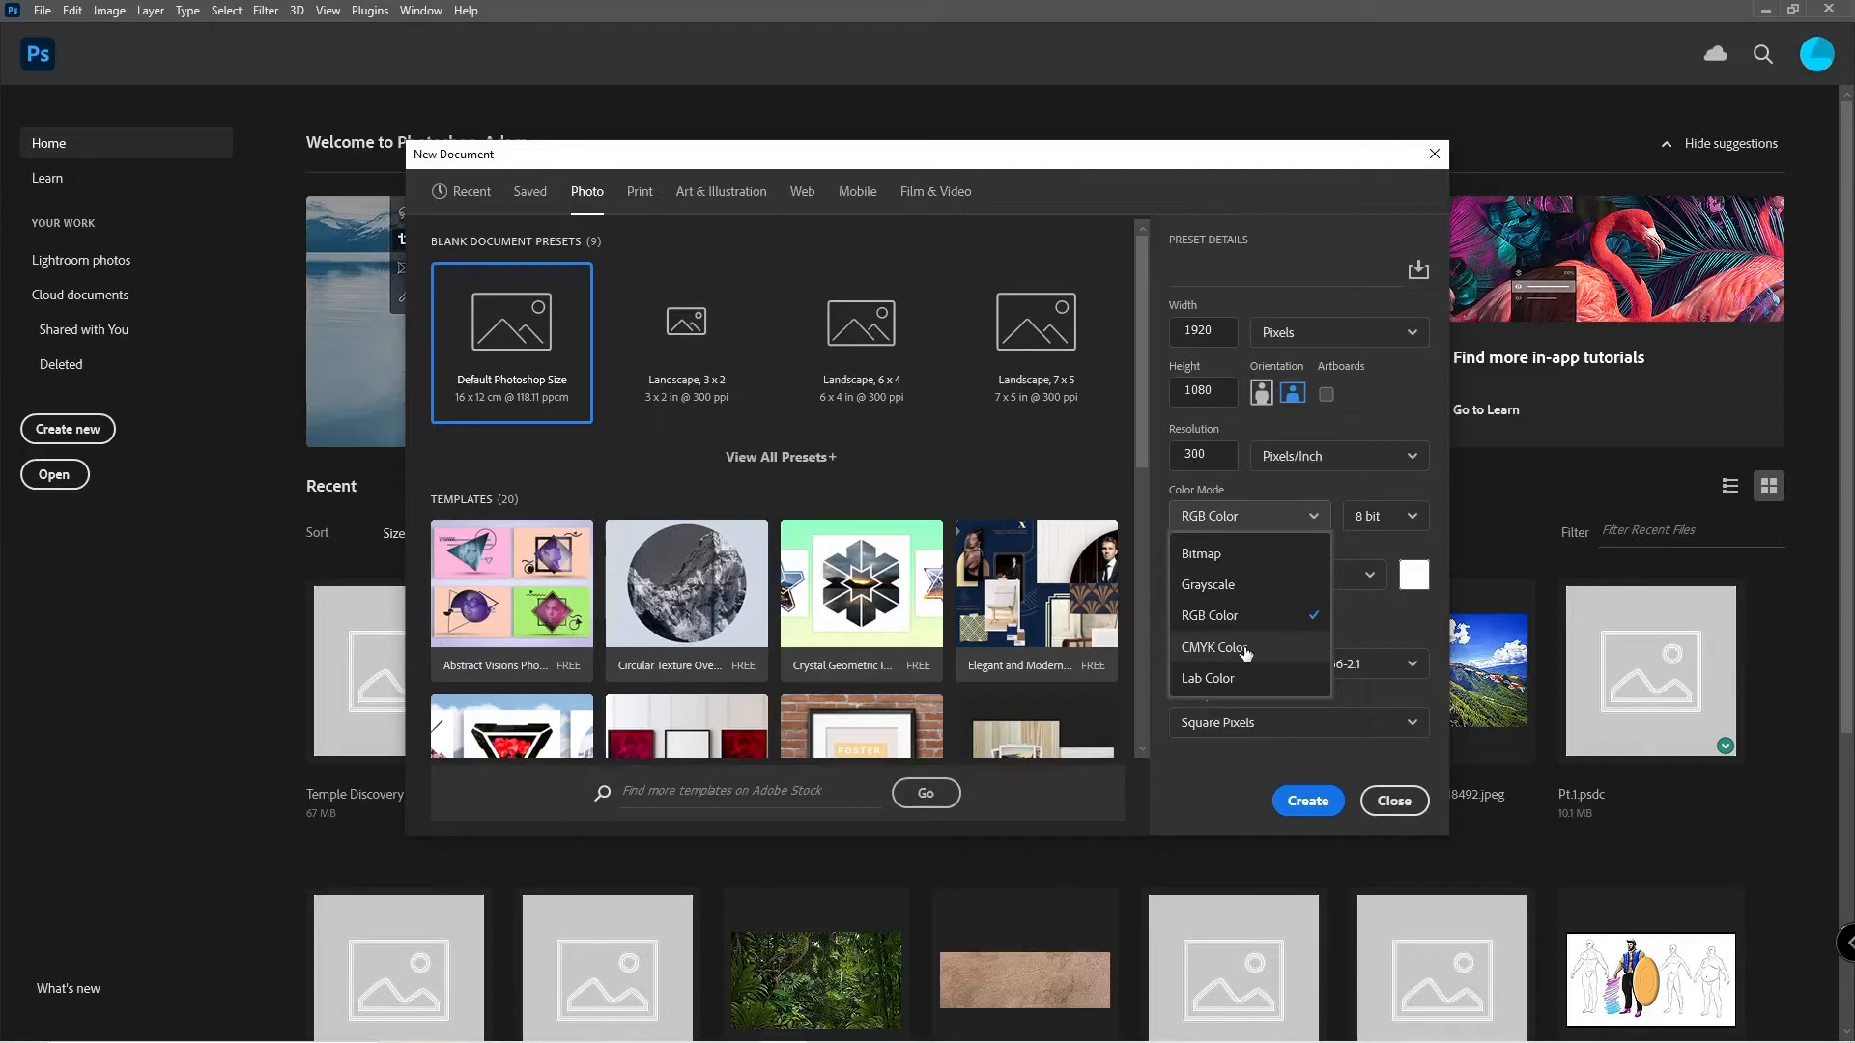
{"action": "left_click", "coordinate": [1246, 650]}
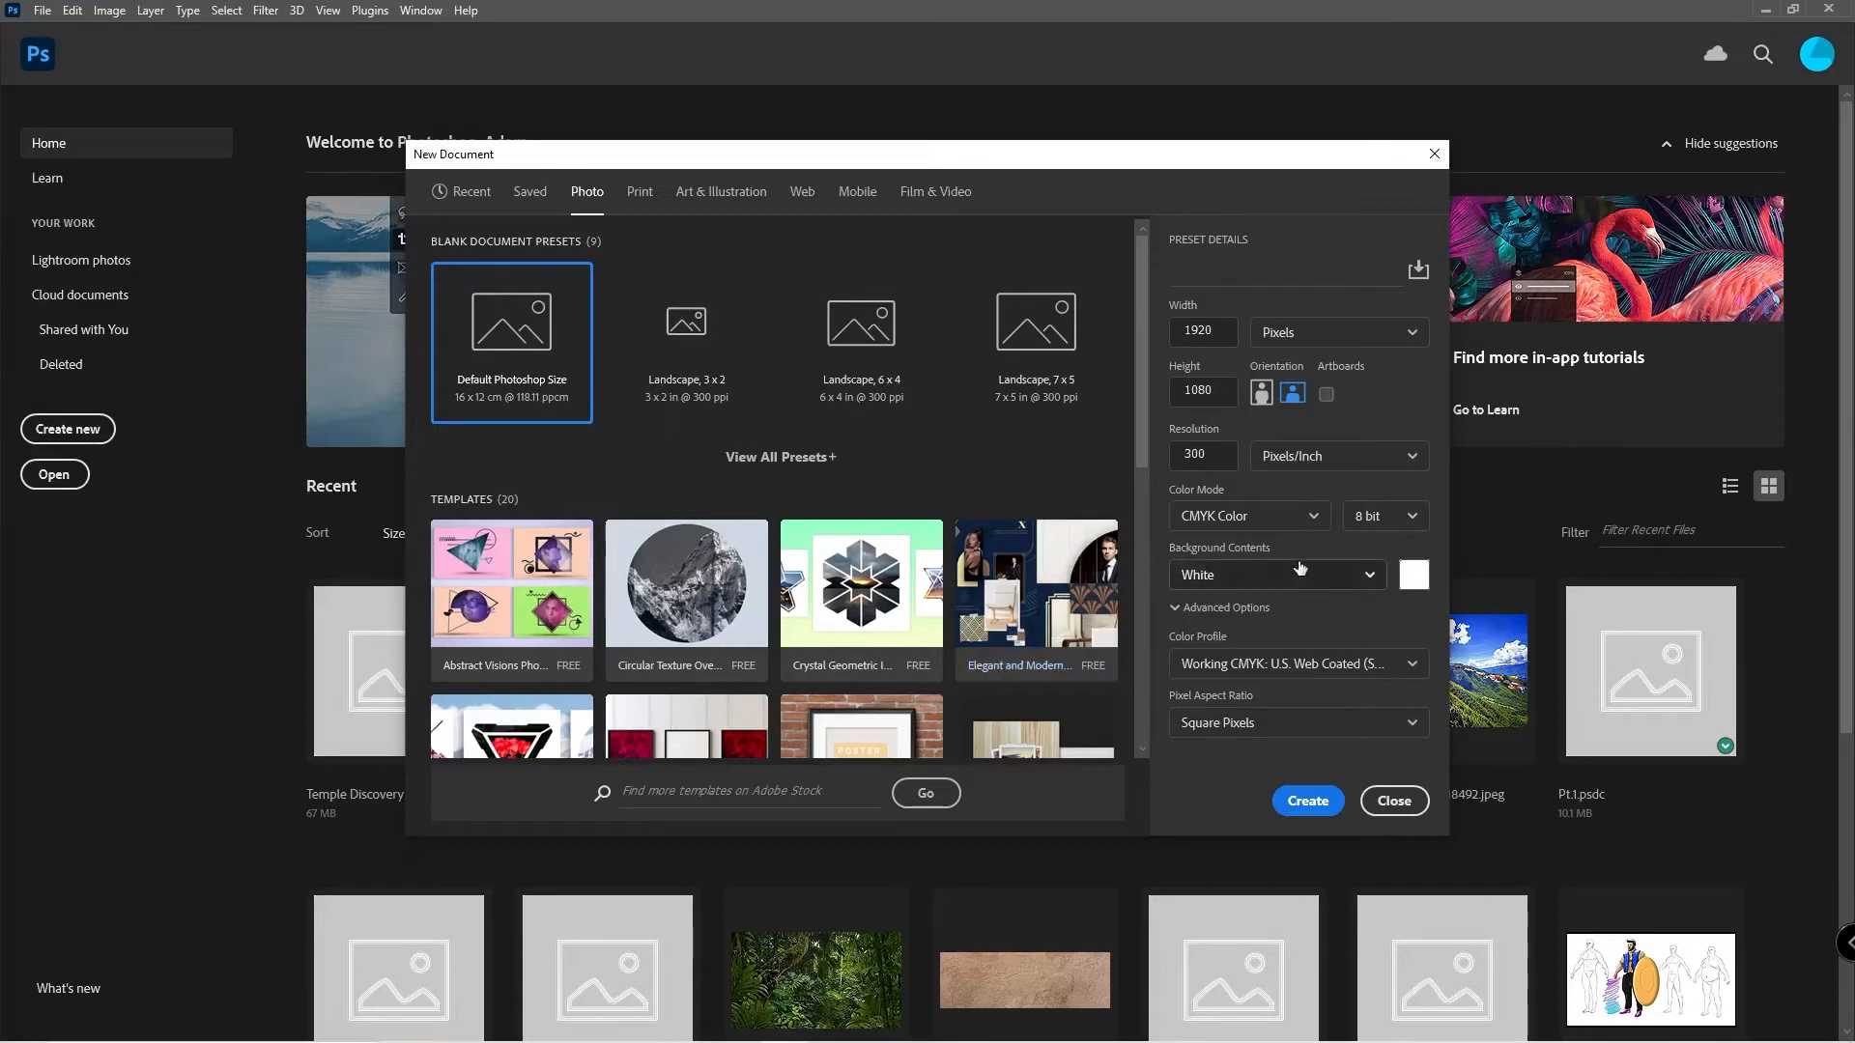
{"action": "left_click", "coordinate": [1242, 518]}
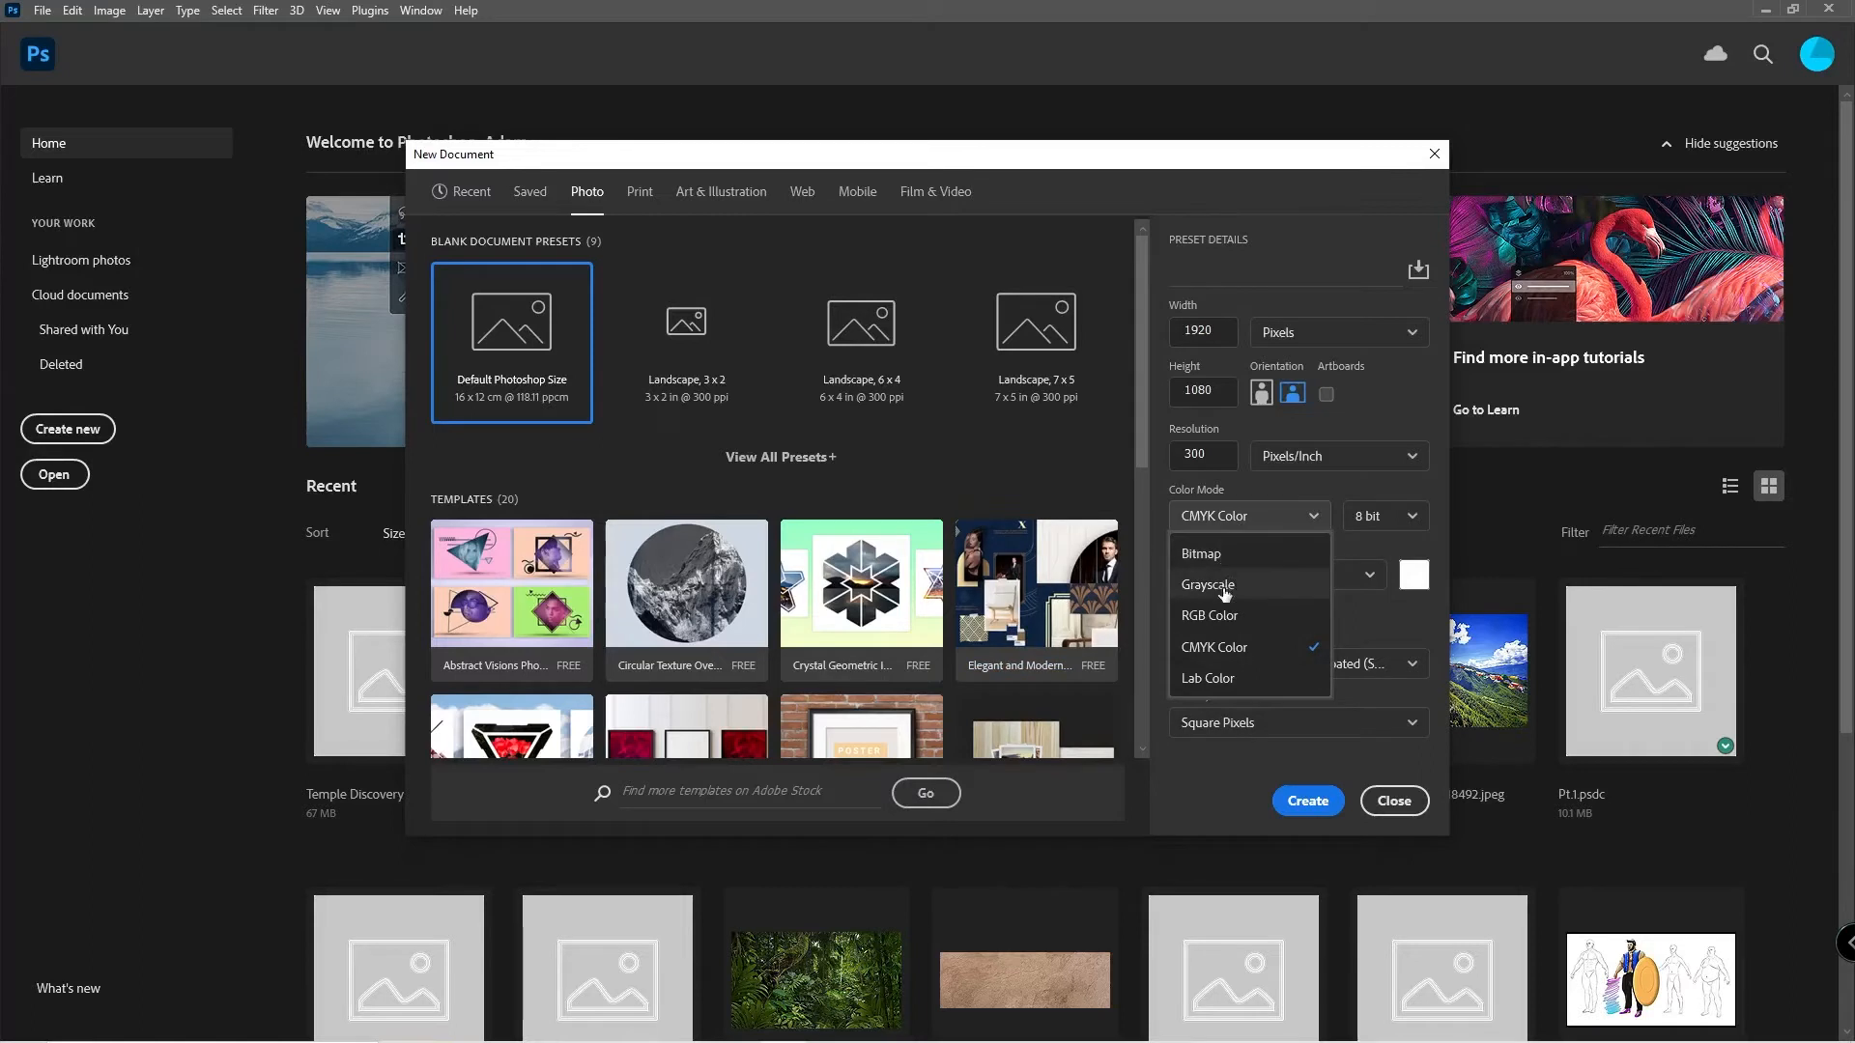
{"action": "left_click", "coordinate": [1229, 615]}
{"action": "left_click", "coordinate": [1301, 515]}
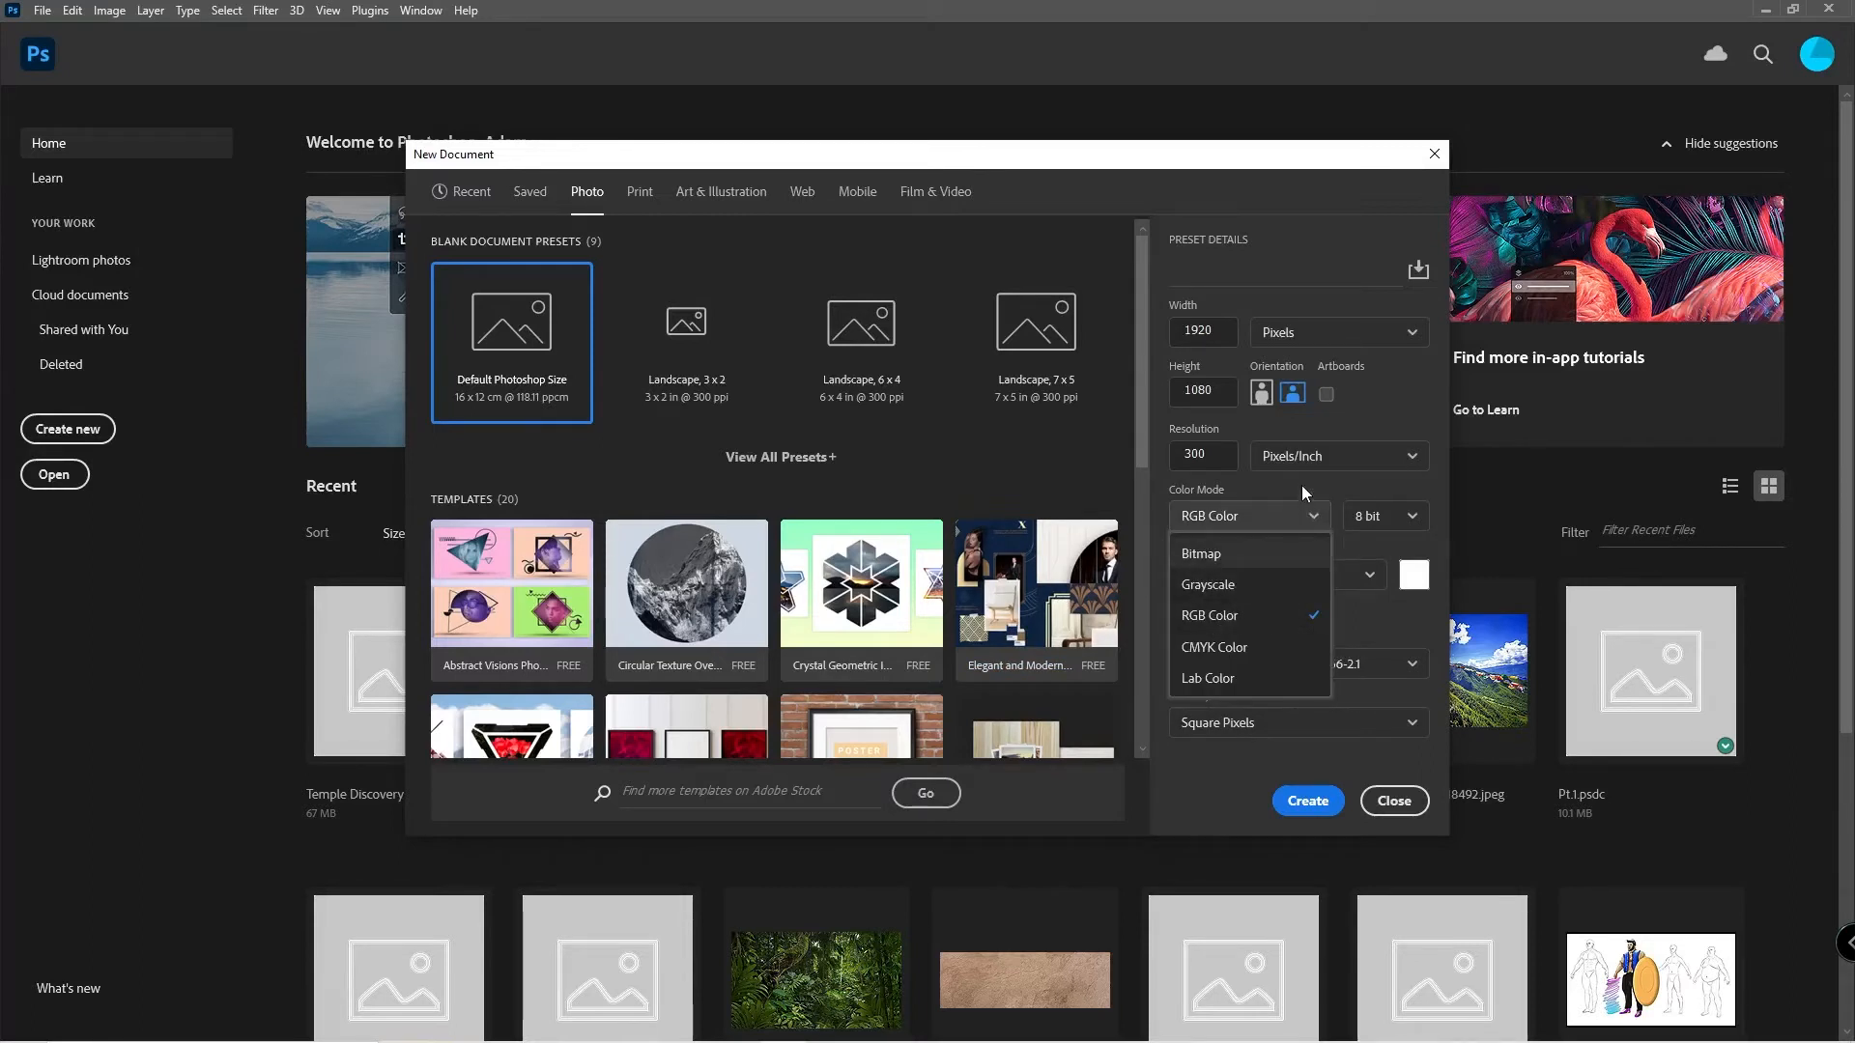
{"action": "left_click", "coordinate": [1301, 514]}
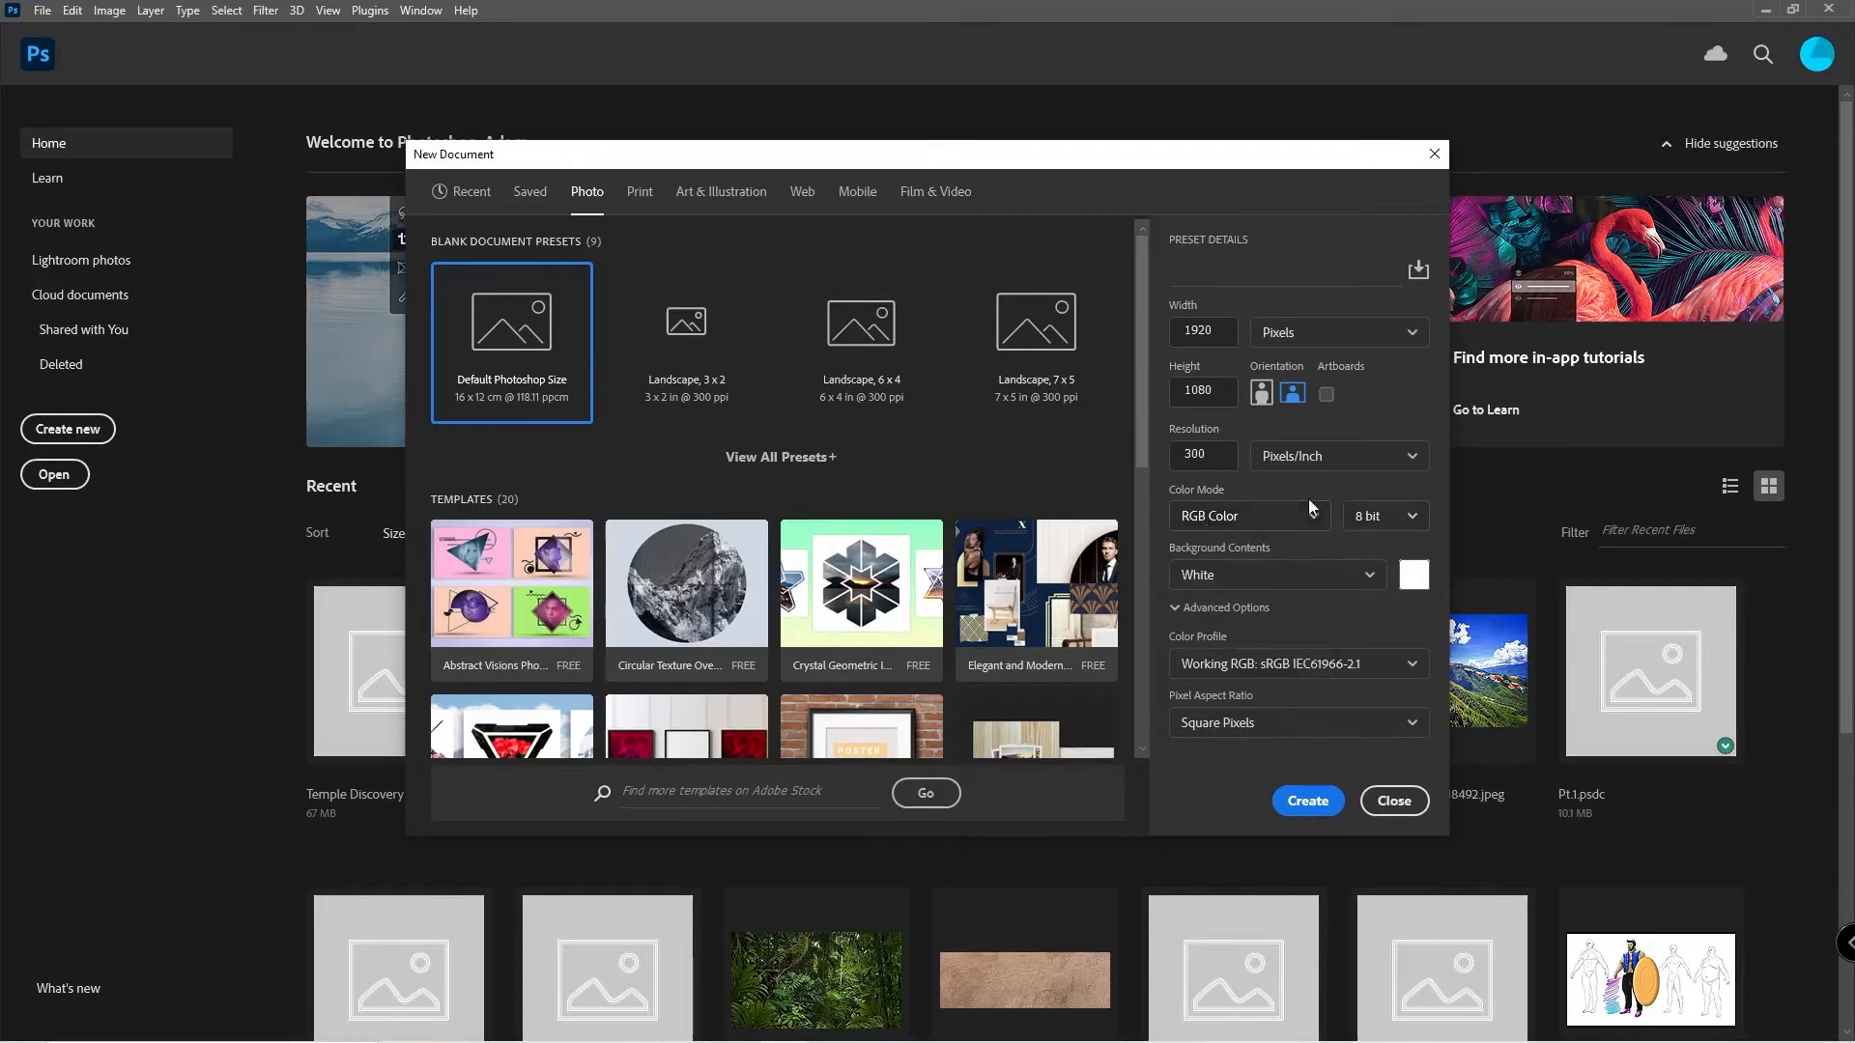
Set the new document's color bit depth to 16 bit.
{"action": "left_click", "coordinate": [1365, 518]}
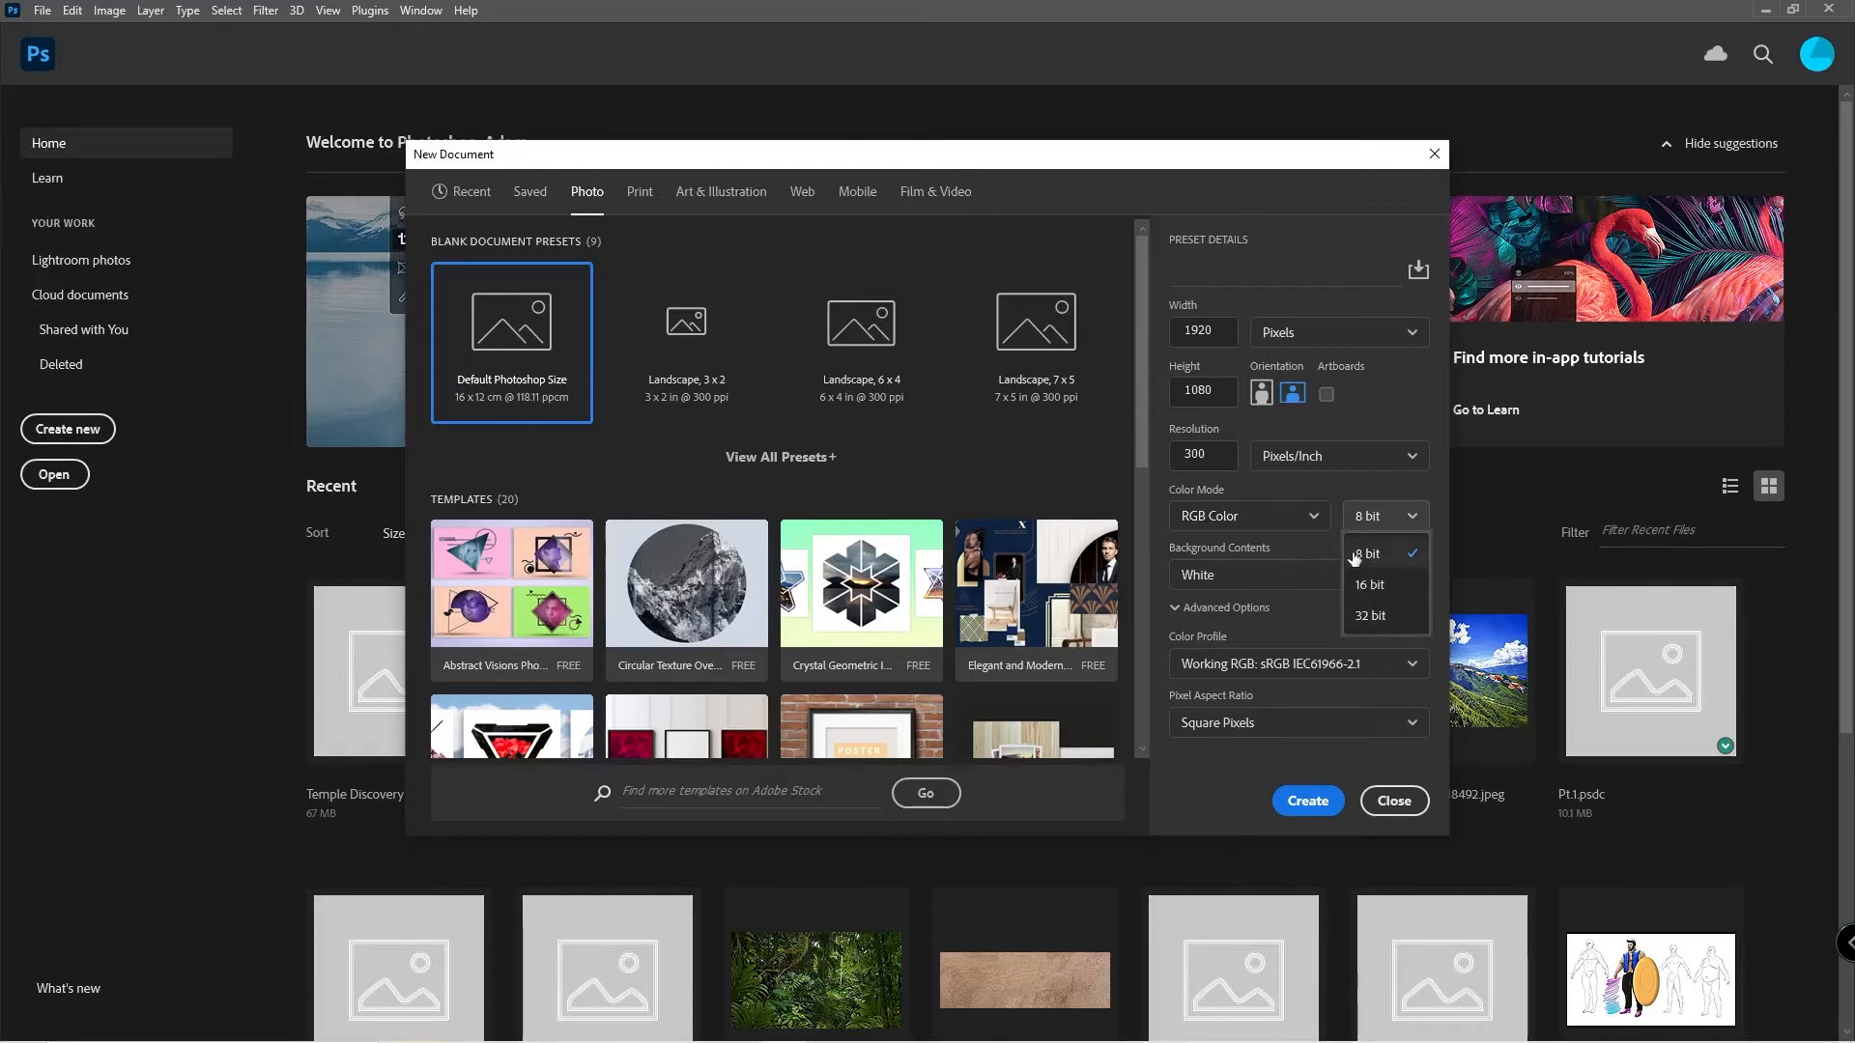
{"action": "left_click", "coordinate": [1251, 507]}
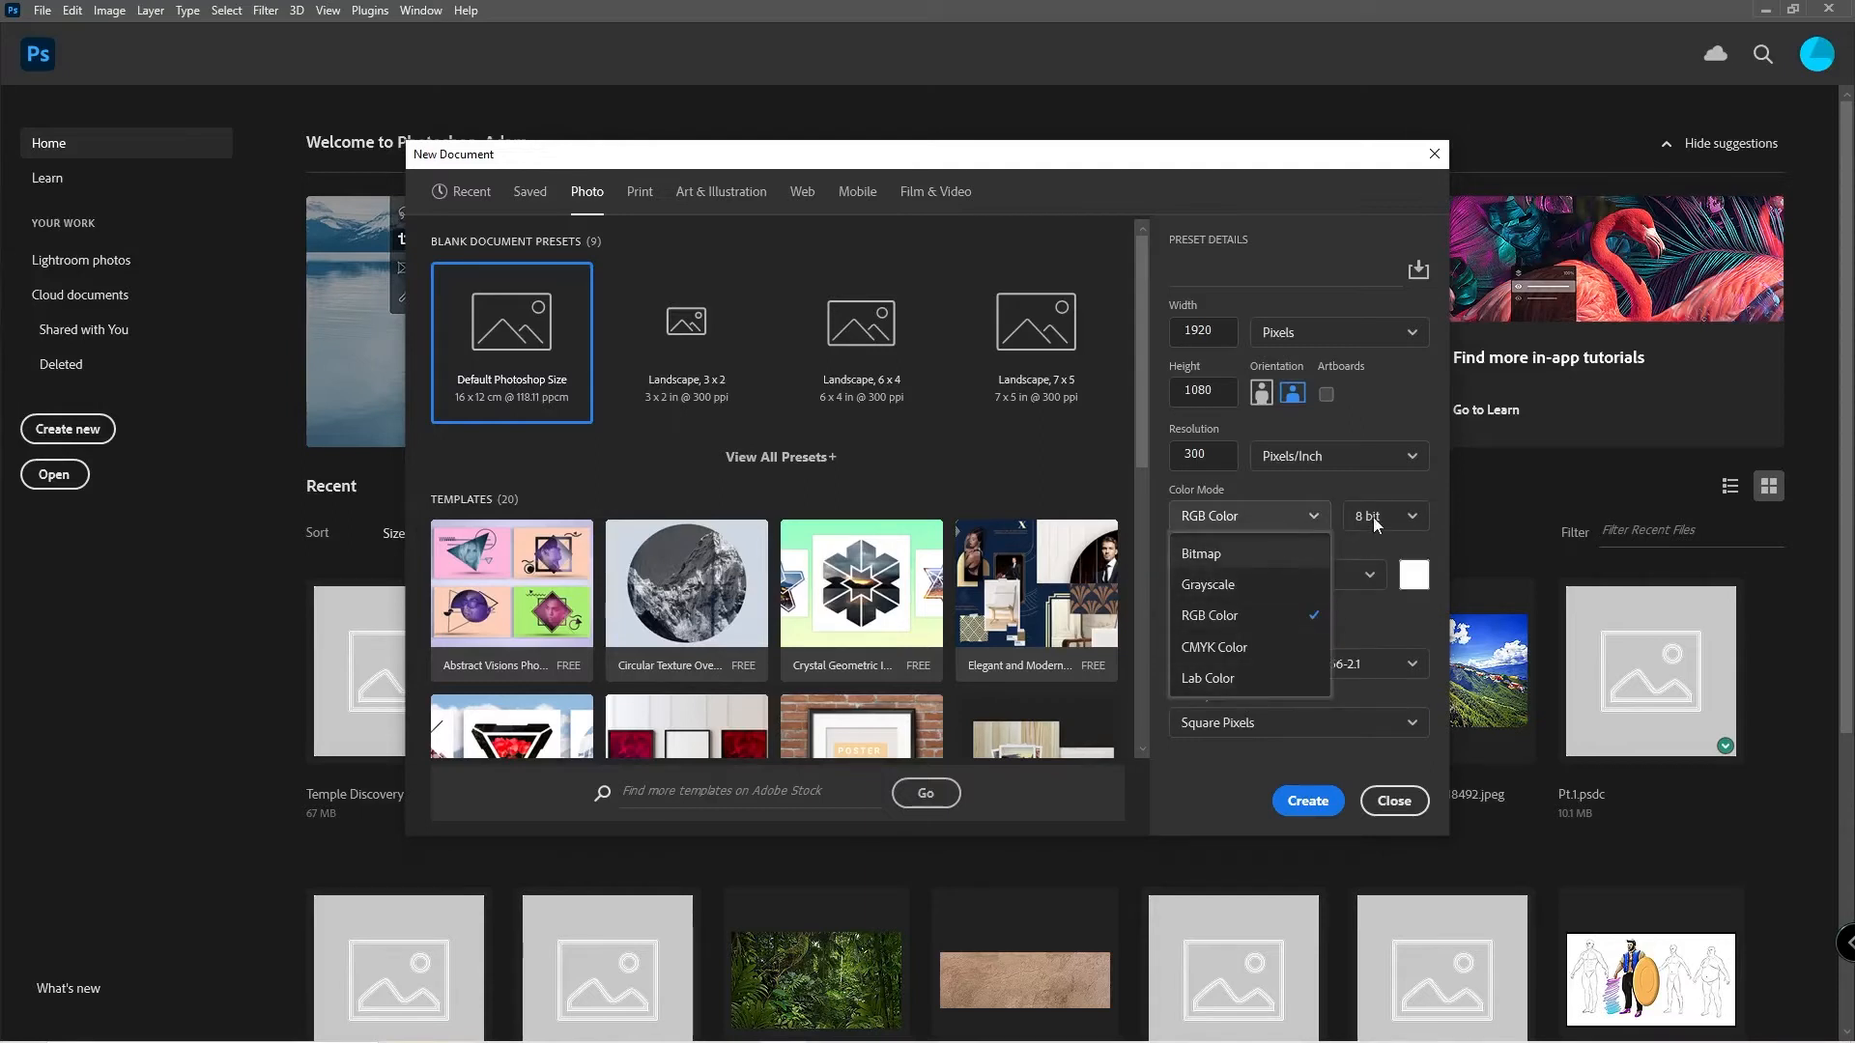
{"action": "left_click", "coordinate": [1377, 520]}
{"action": "left_click", "coordinate": [1383, 585]}
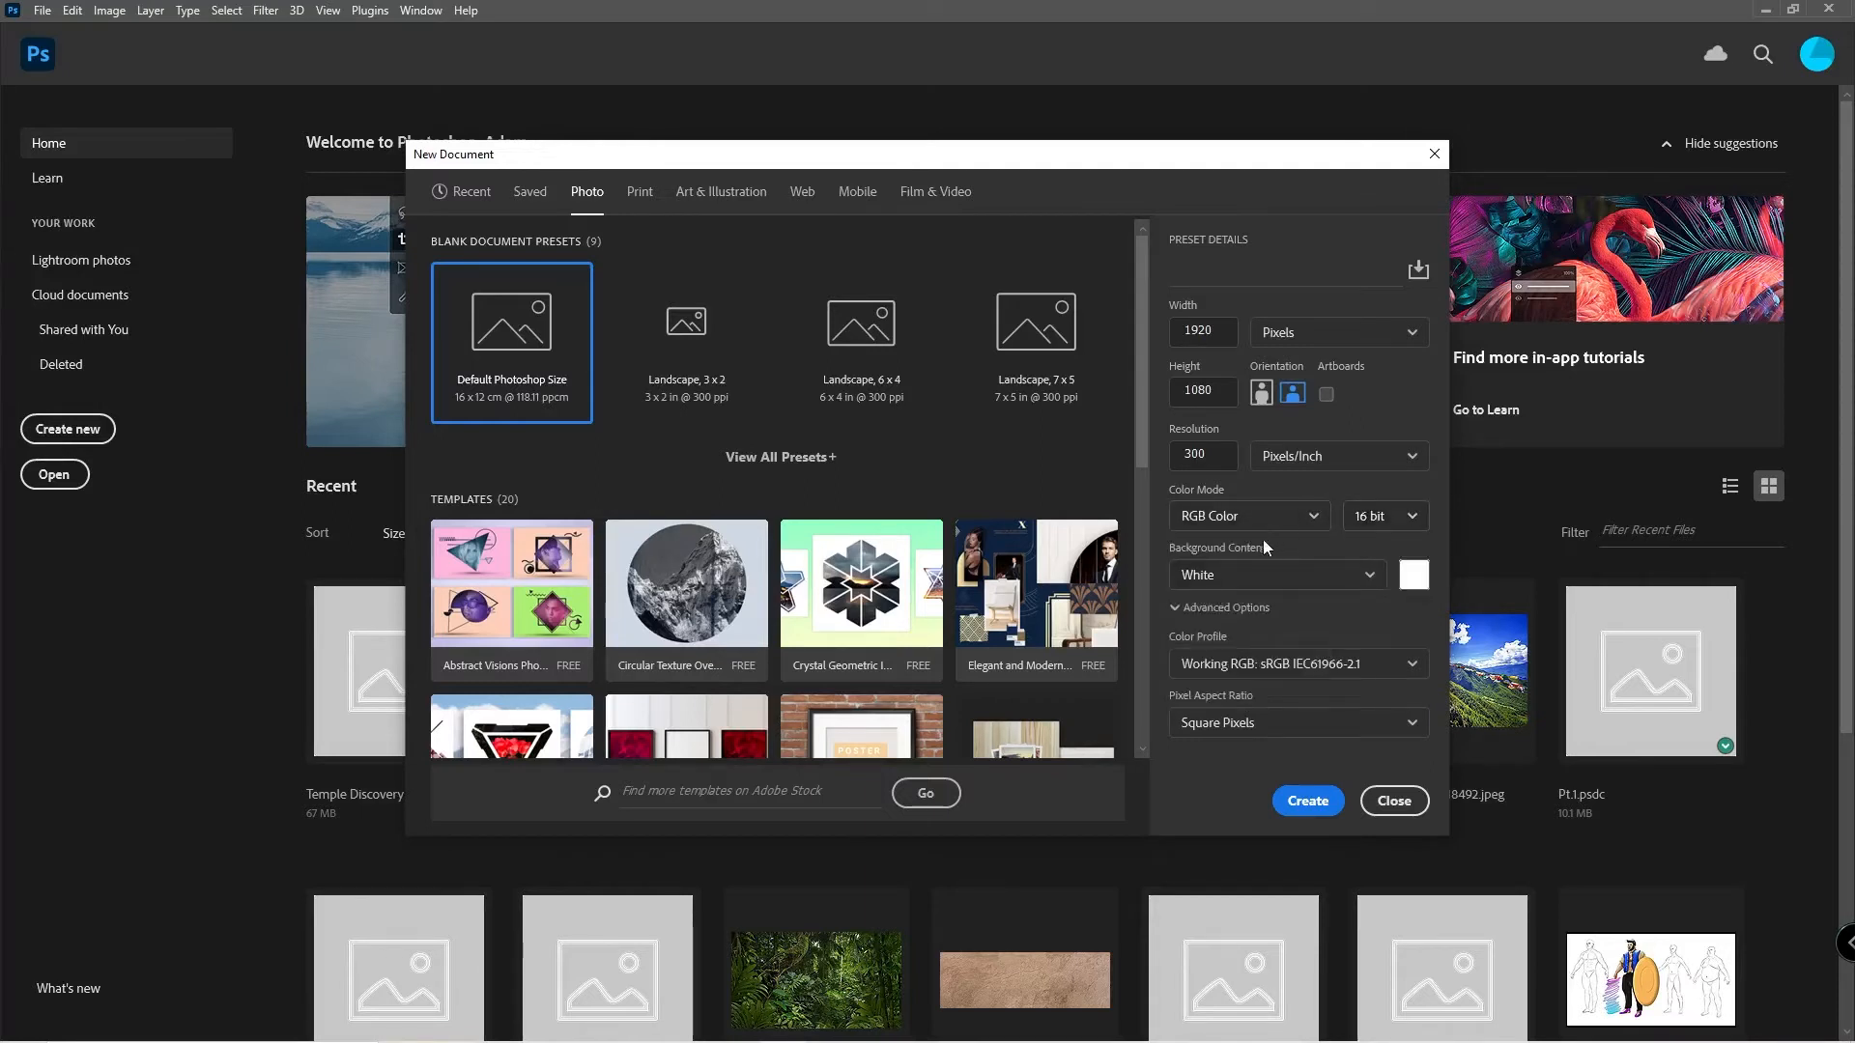
Create the document with a white background and the Working RGB: sRGB IEC61966-2.1 color profile.
{"action": "left_click", "coordinate": [1342, 566]}
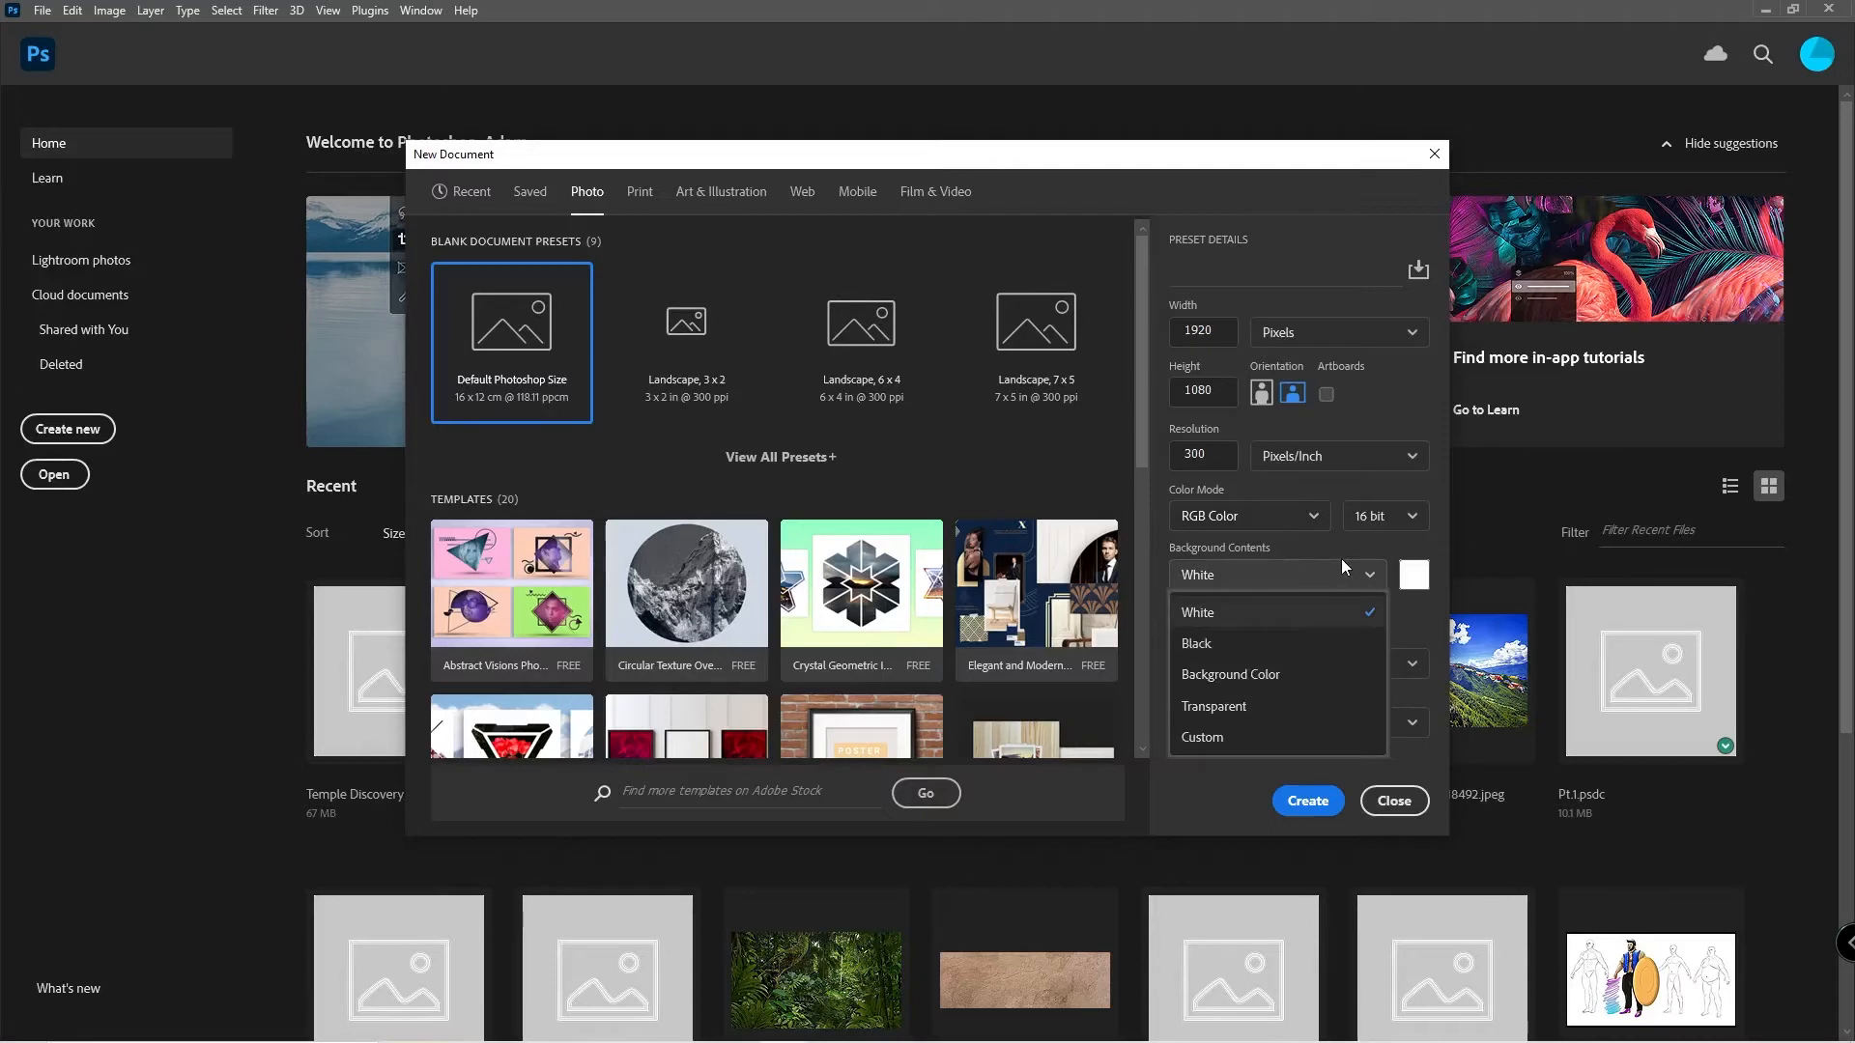
{"action": "left_click", "coordinate": [1211, 793]}
{"action": "left_click", "coordinate": [1282, 664]}
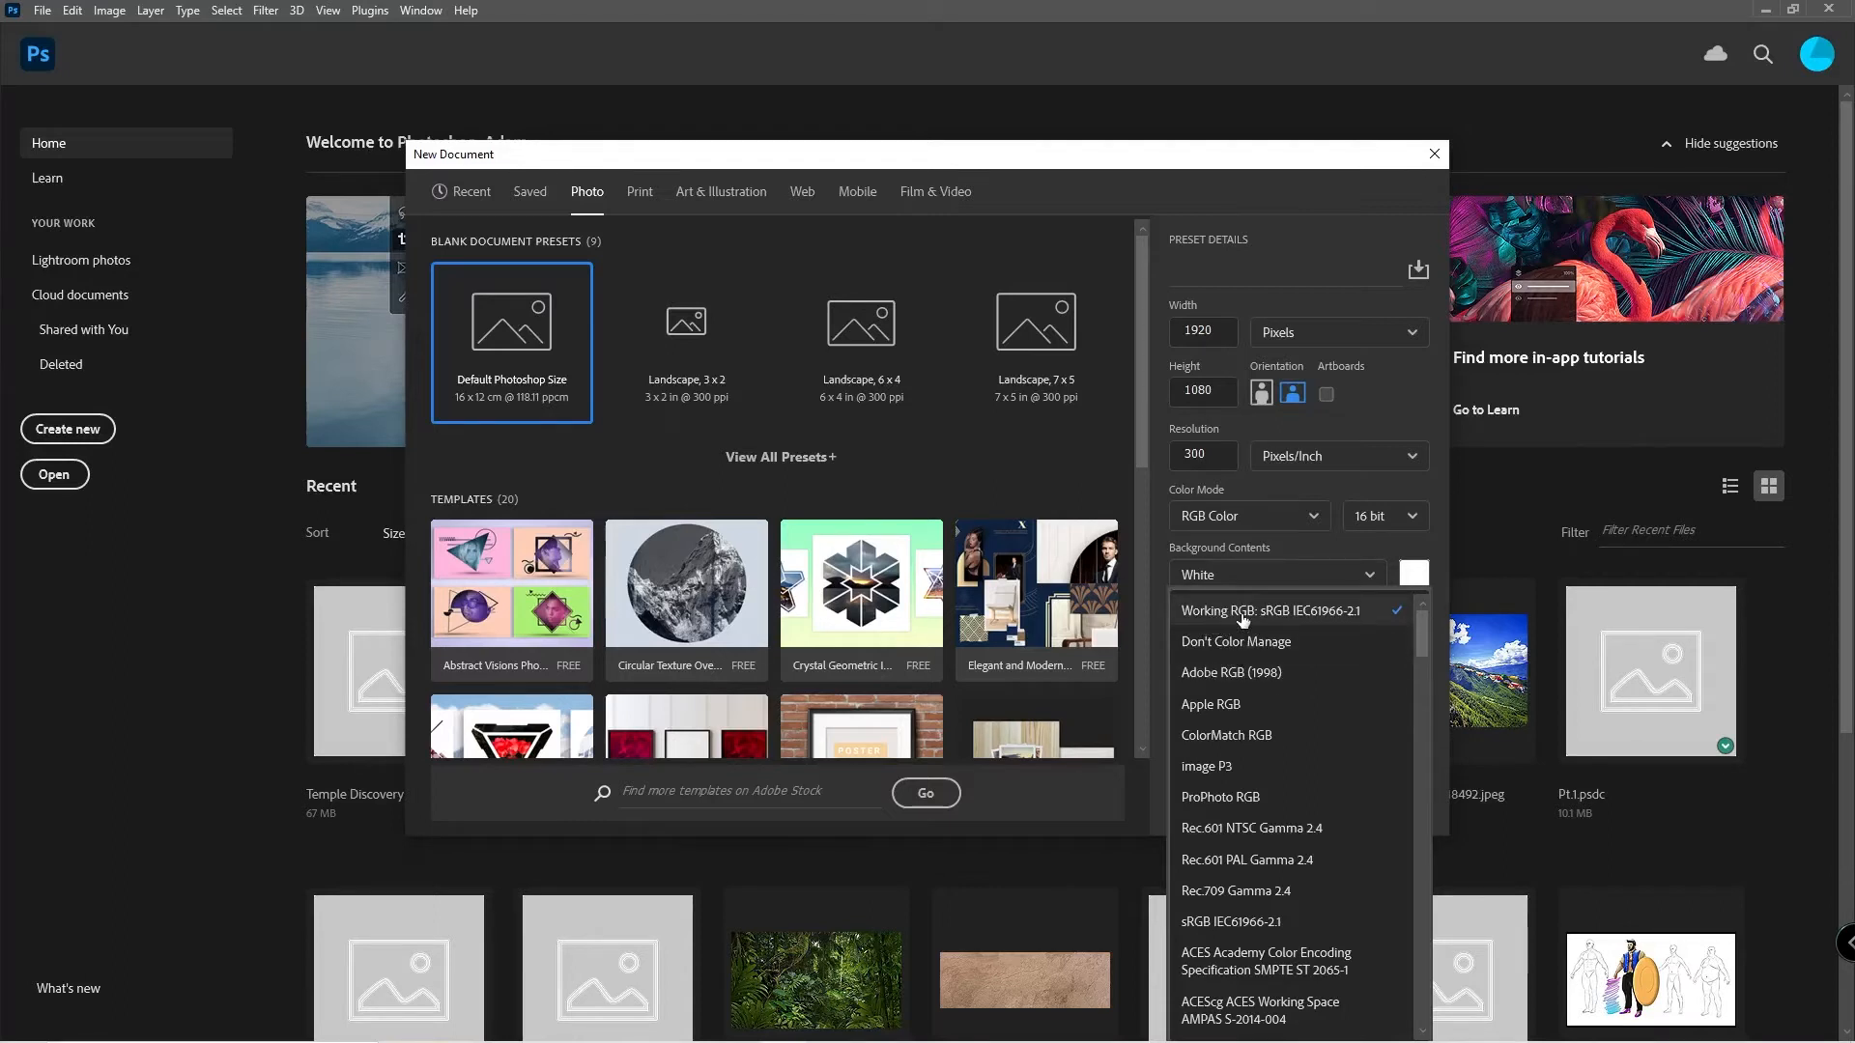
{"action": "left_click", "coordinate": [1306, 612]}
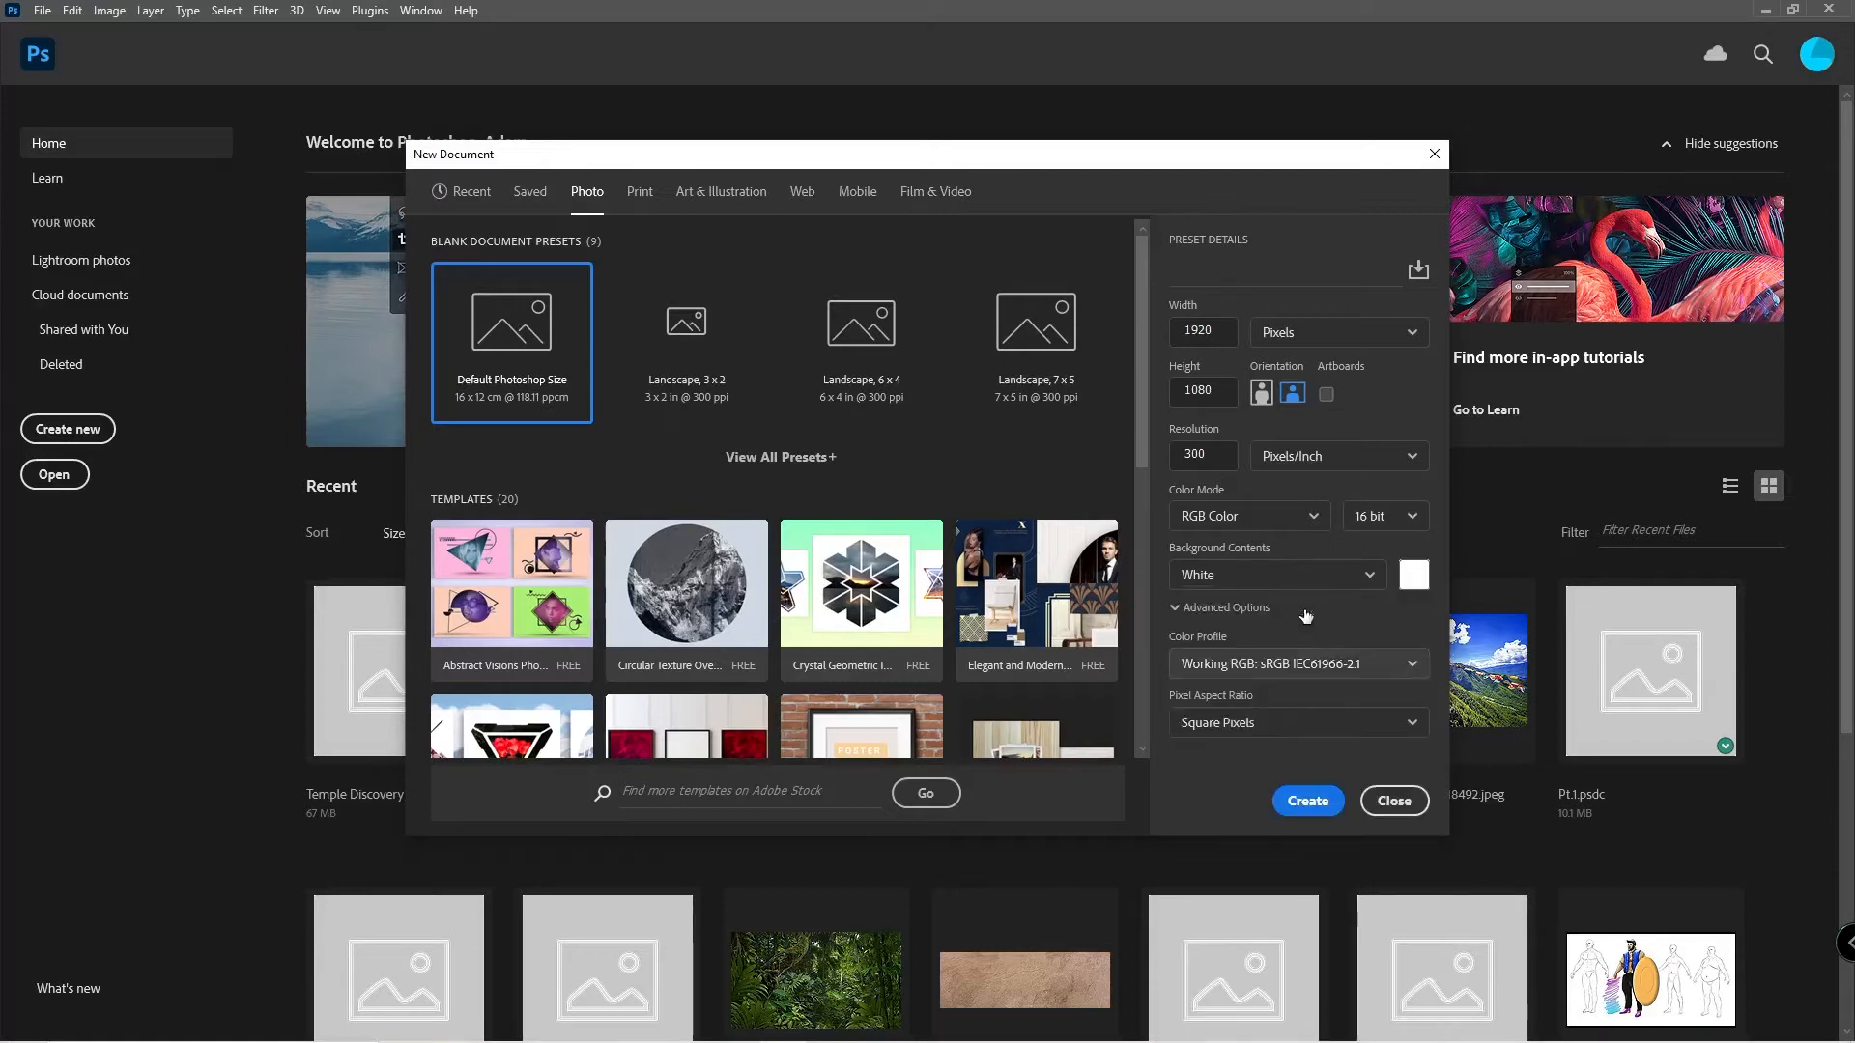
{"action": "left_click", "coordinate": [1305, 802]}
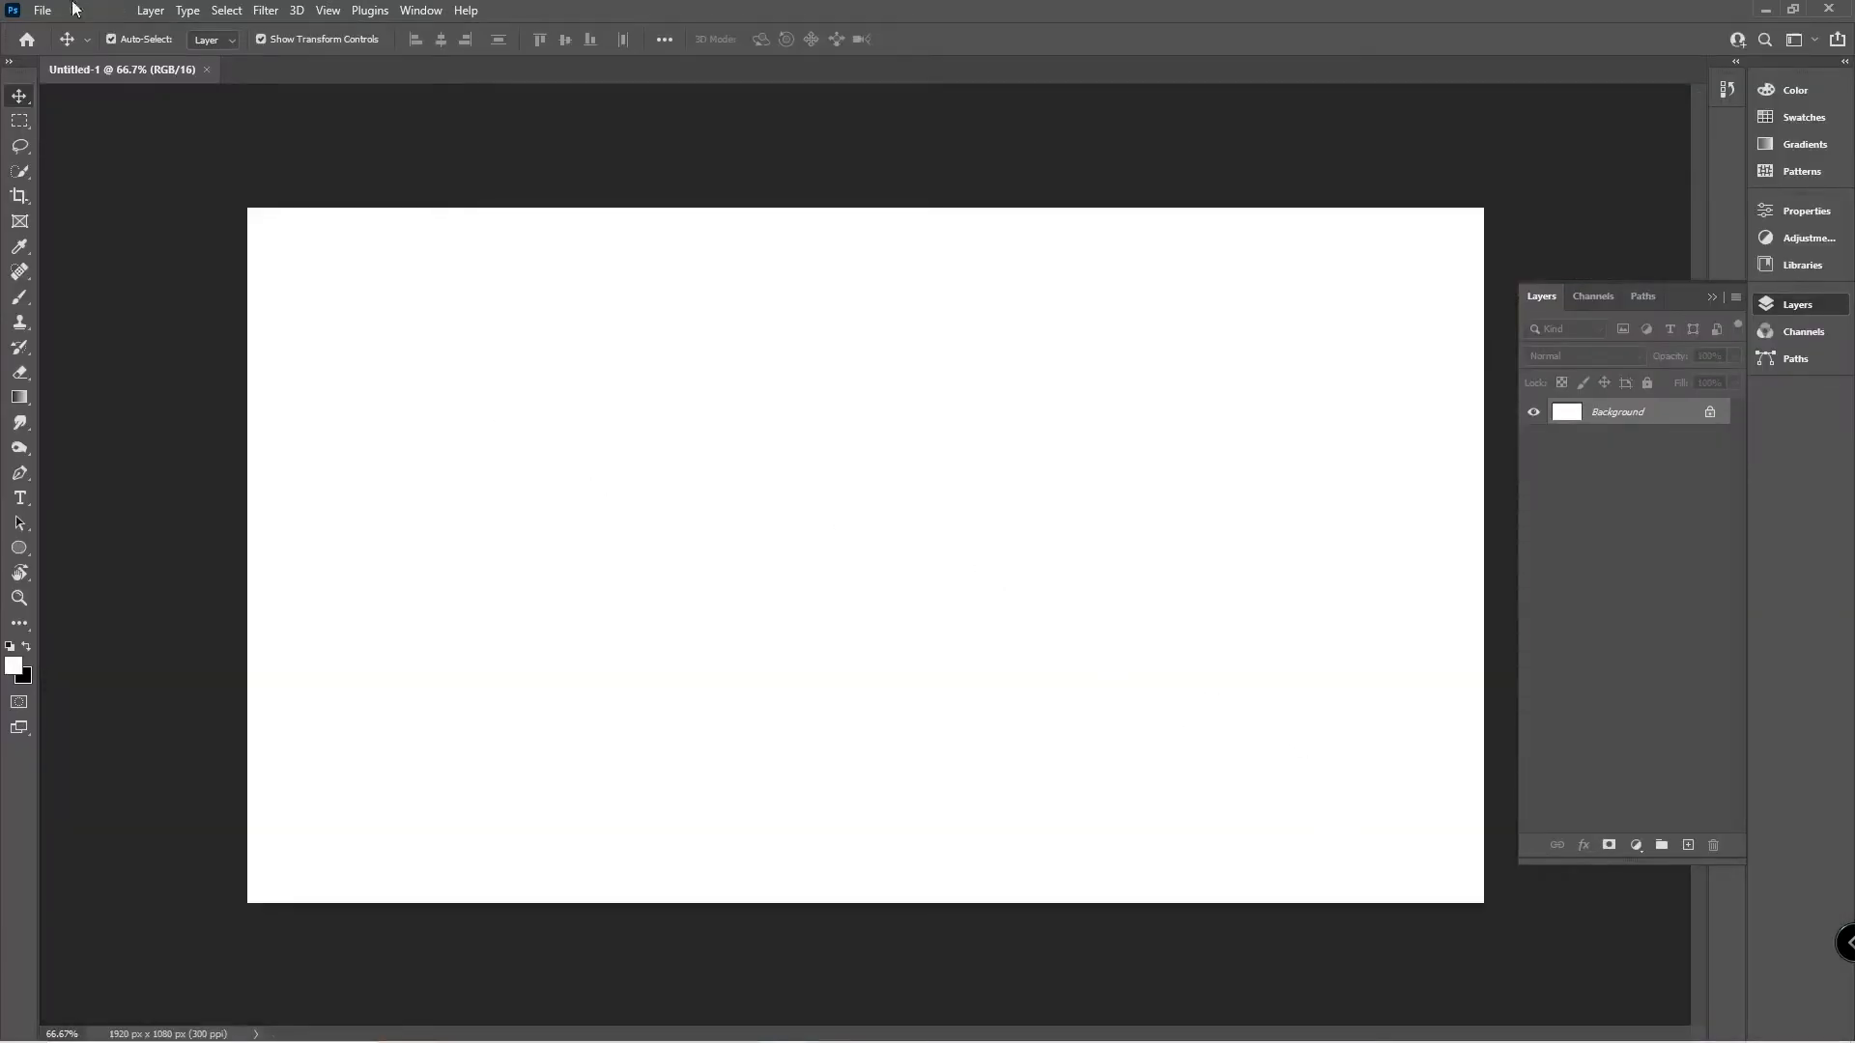
Fit the canvas to the window and switch to full screen mode without the interface.
{"action": "key", "text": "ctrl+0"}
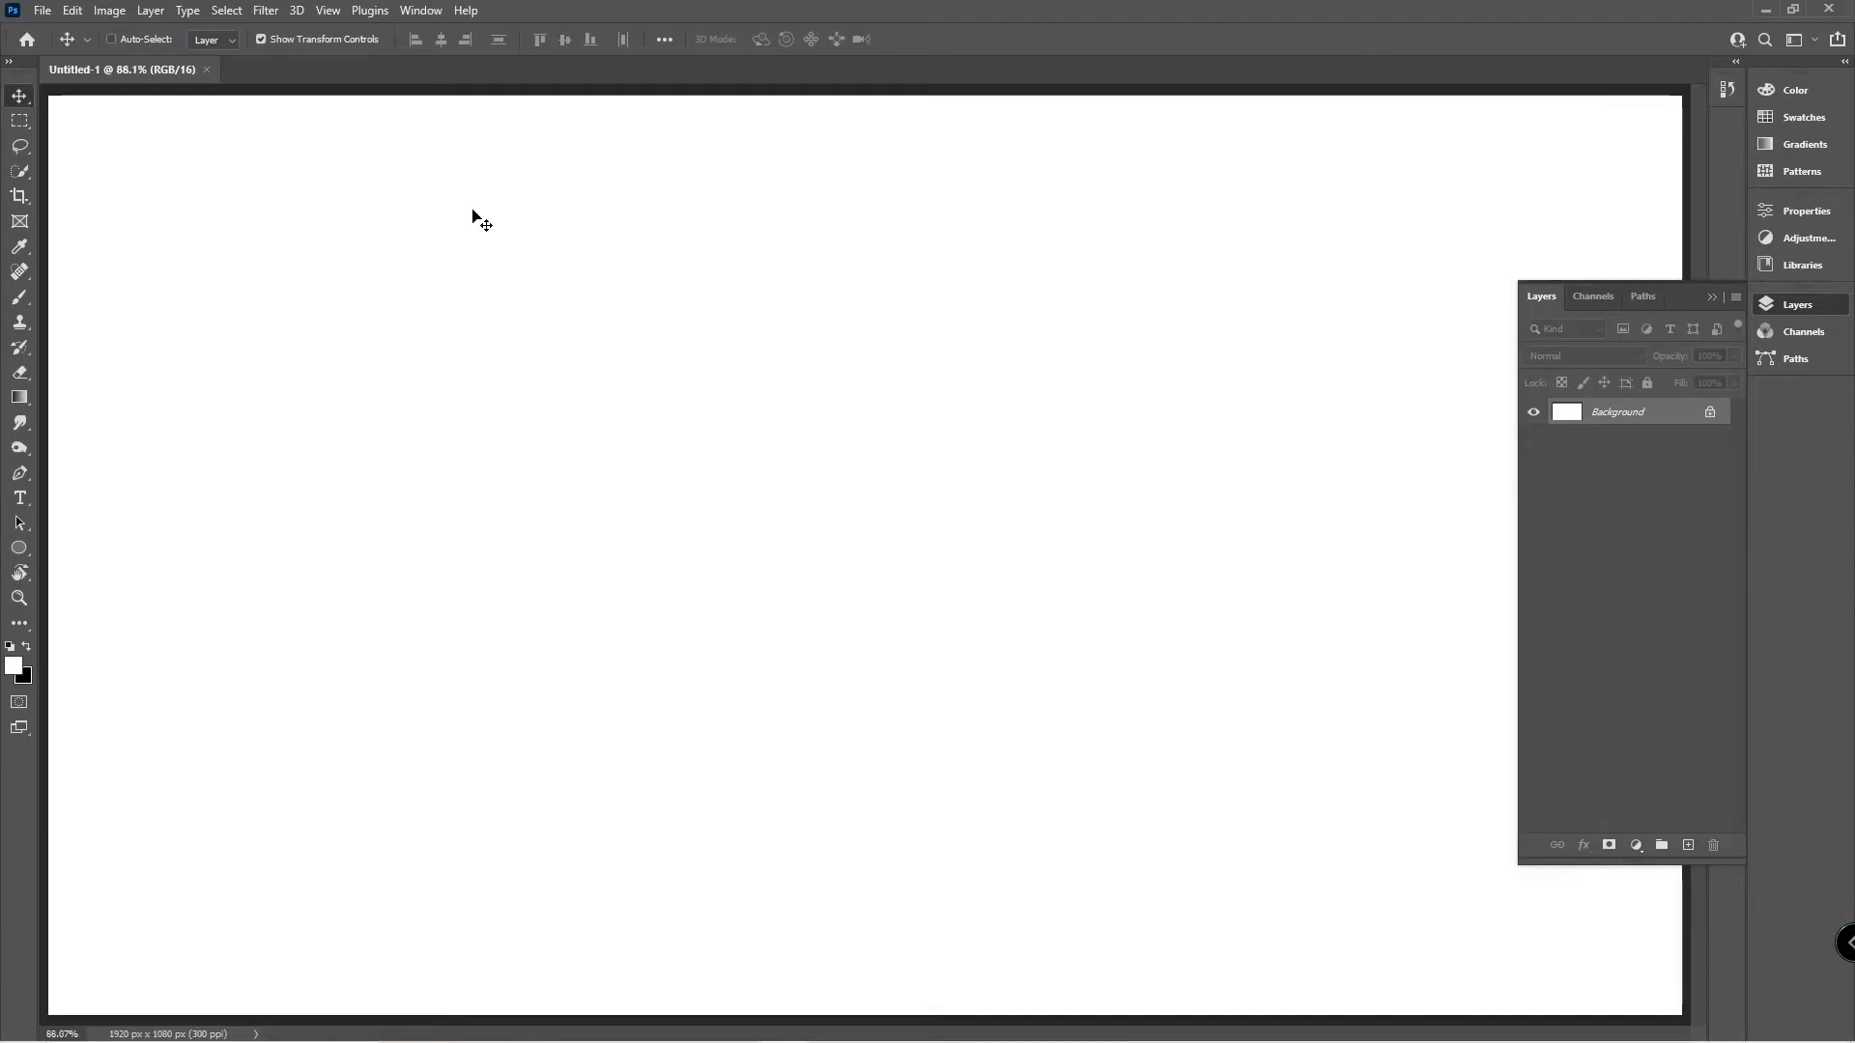
{"action": "key", "text": "f"}
{"action": "key", "text": "f"}
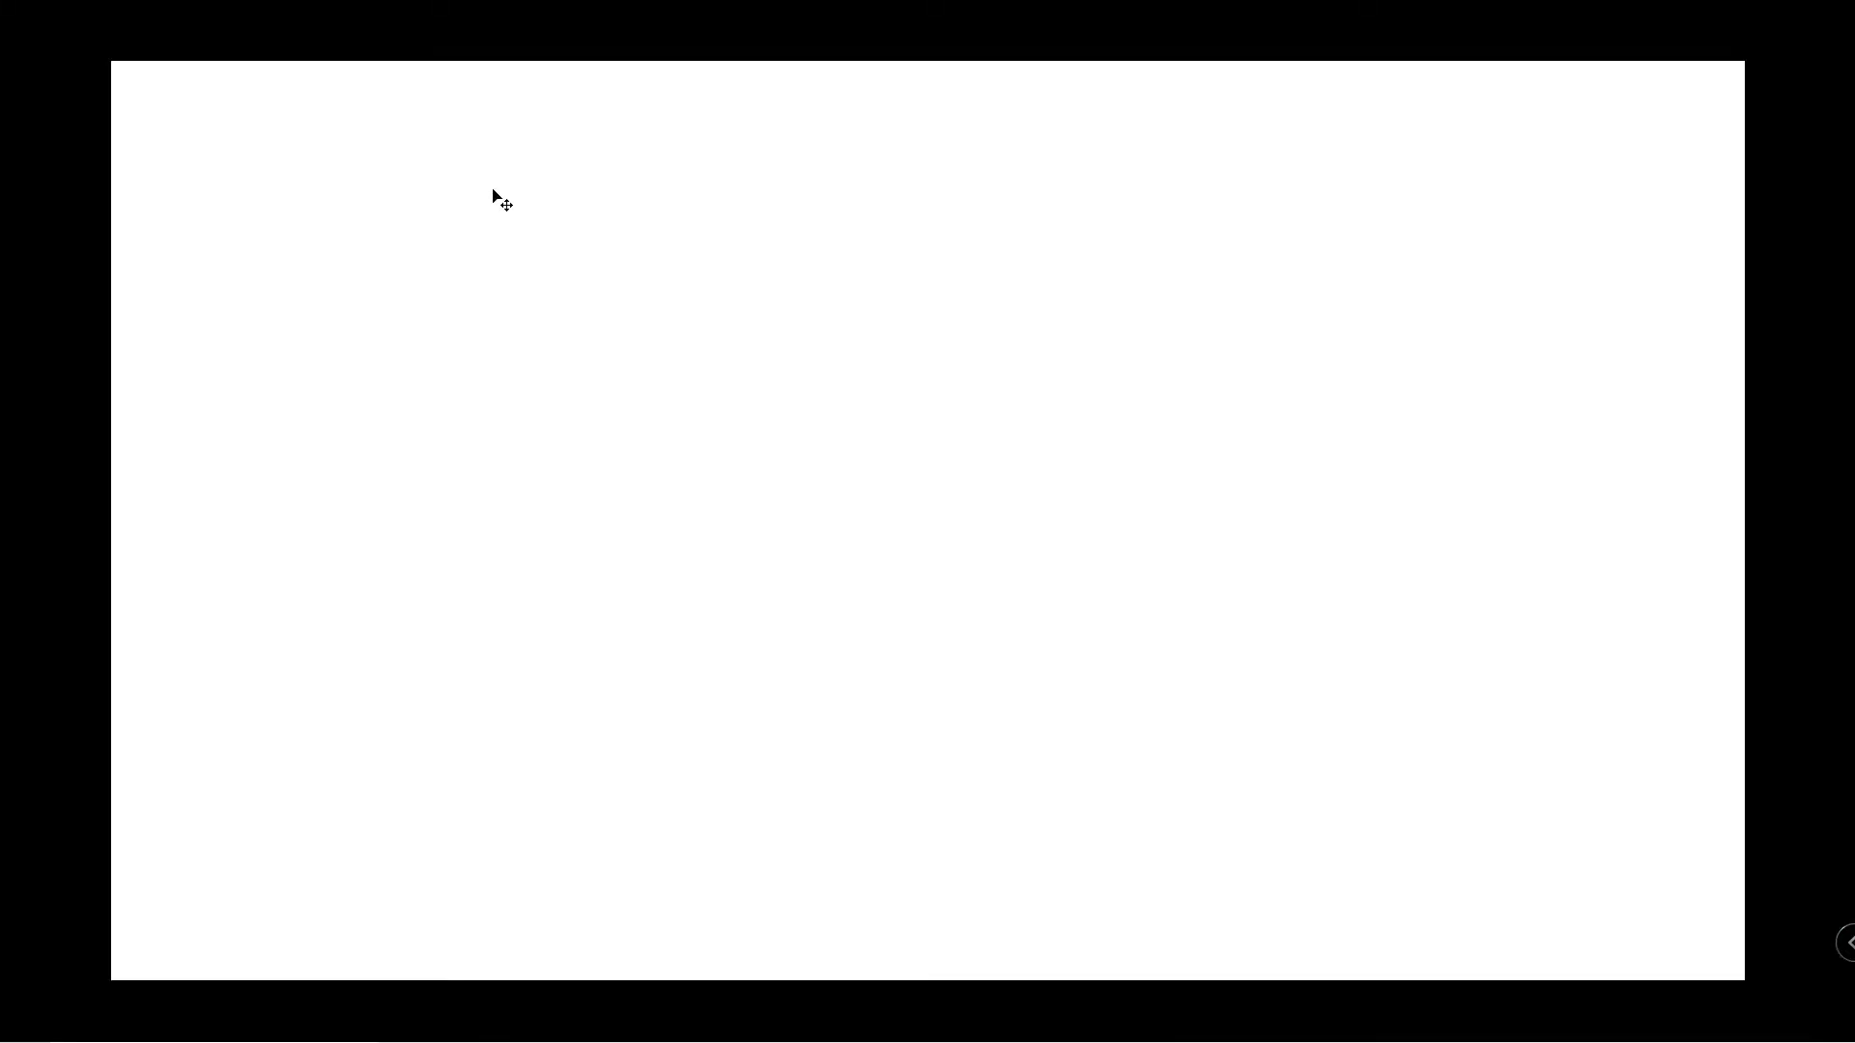
Return to the standard screen mode with the full interface and zoom the canvas out to 66.67%.
{"action": "key", "text": "f"}
{"action": "key", "text": "x"}
{"action": "key", "text": "ctrl+minus"}
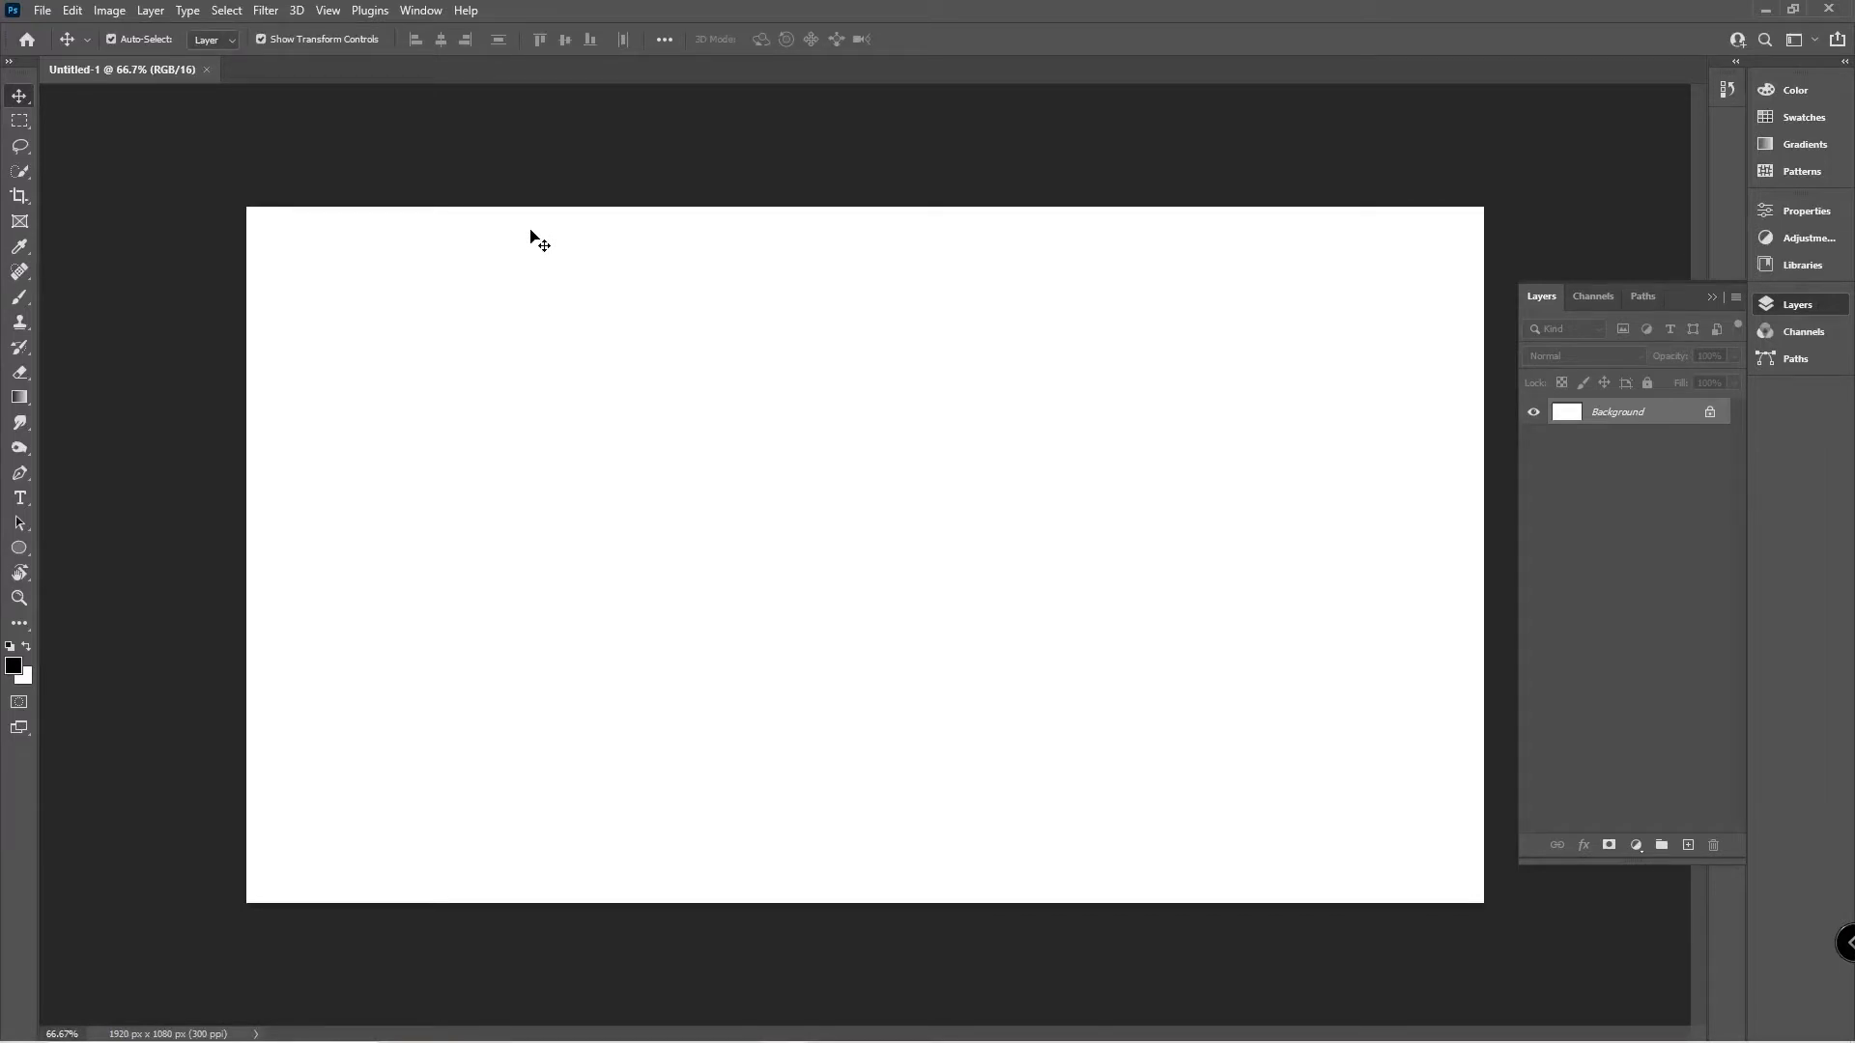
Find and open Wacom Tablet Properties from the Windows search.
{"action": "key", "text": "ctrl"}
{"action": "key", "text": "super"}
{"action": "type", "text": "Wacom"}
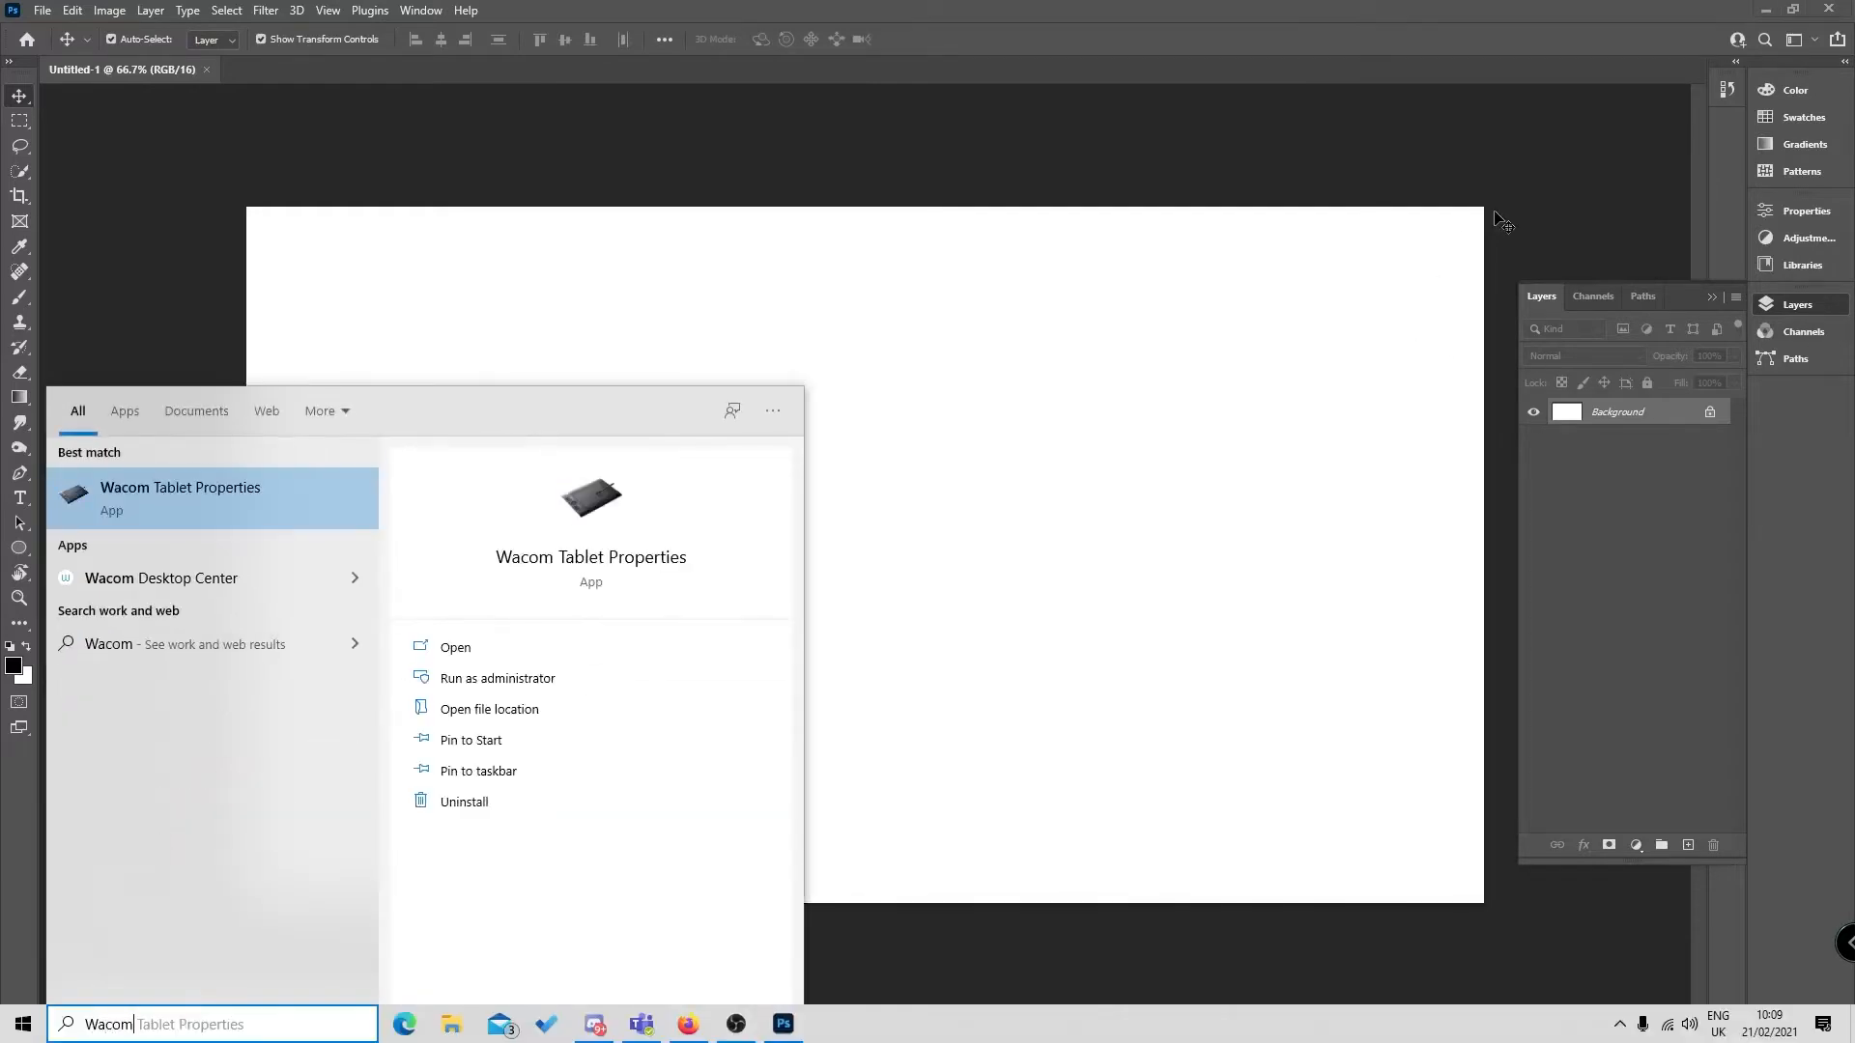
{"action": "key", "text": "Return"}
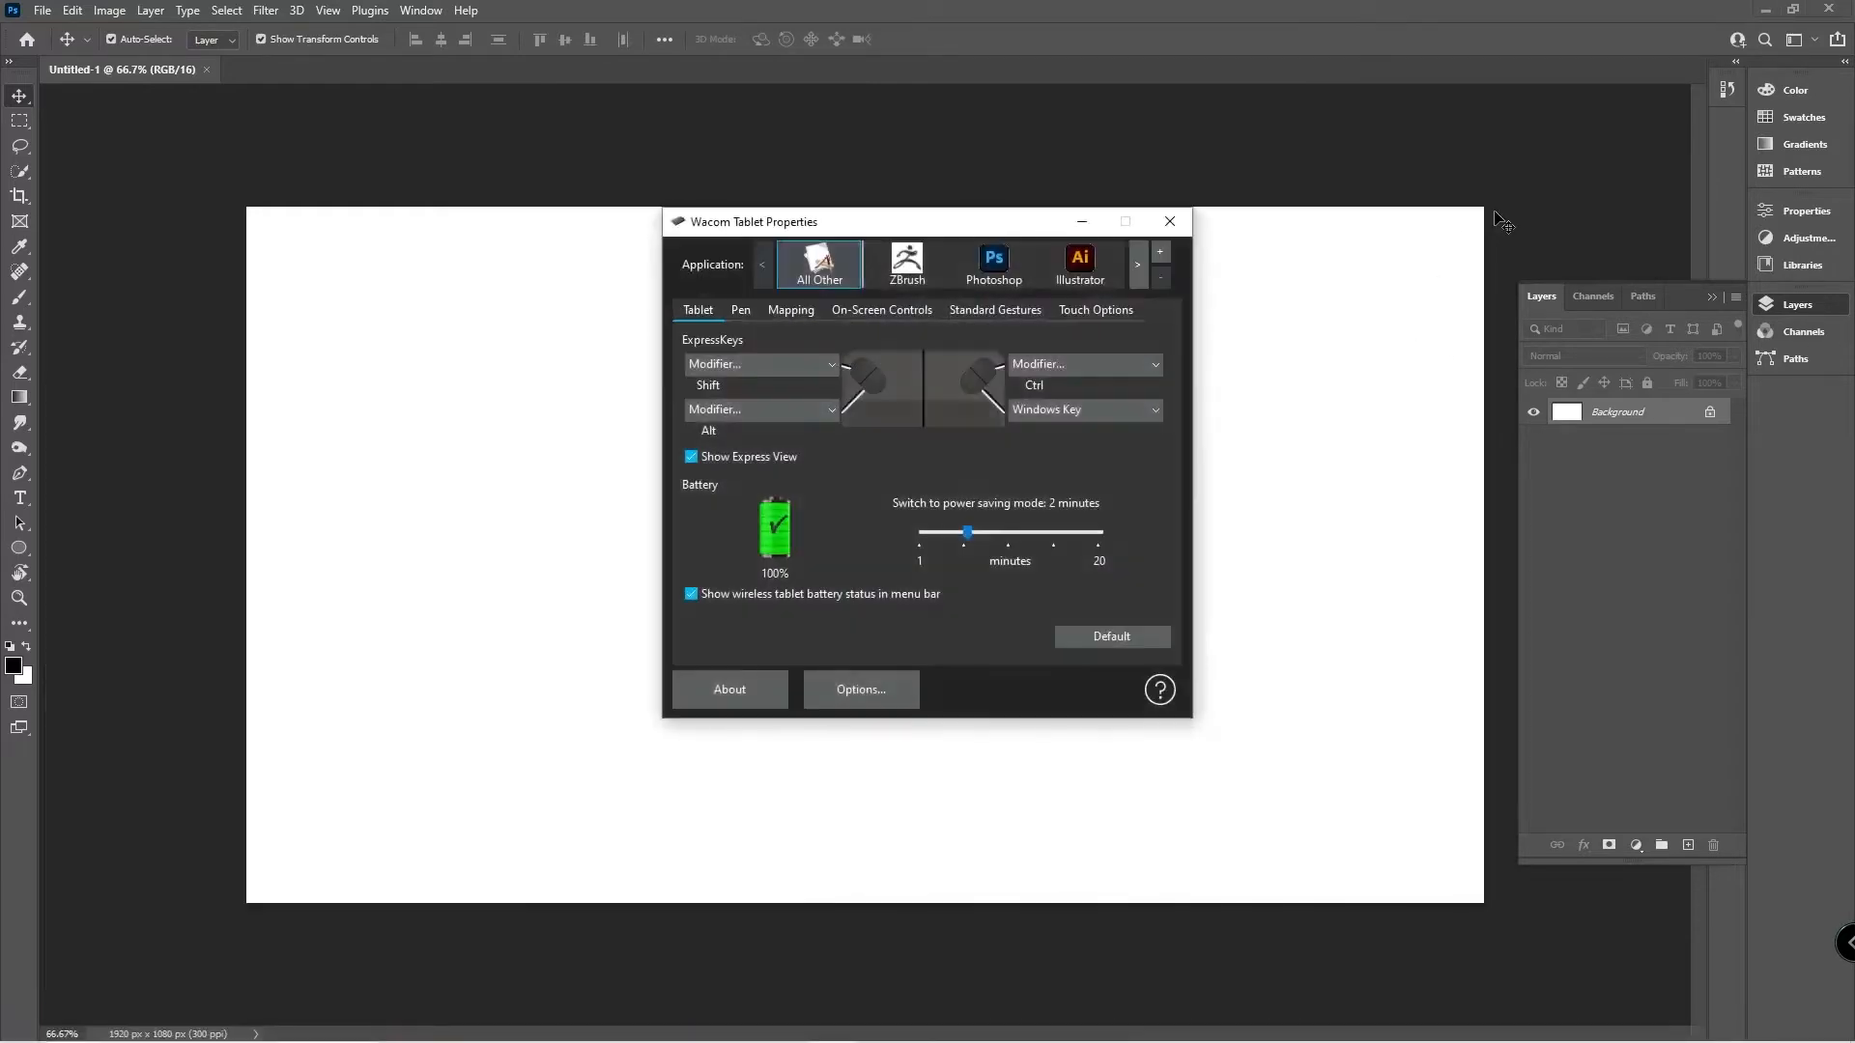
Map the pen tablet's screen area to Monitor 2 for Photoshop and close the tablet properties.
{"action": "left_click", "coordinate": [968, 267]}
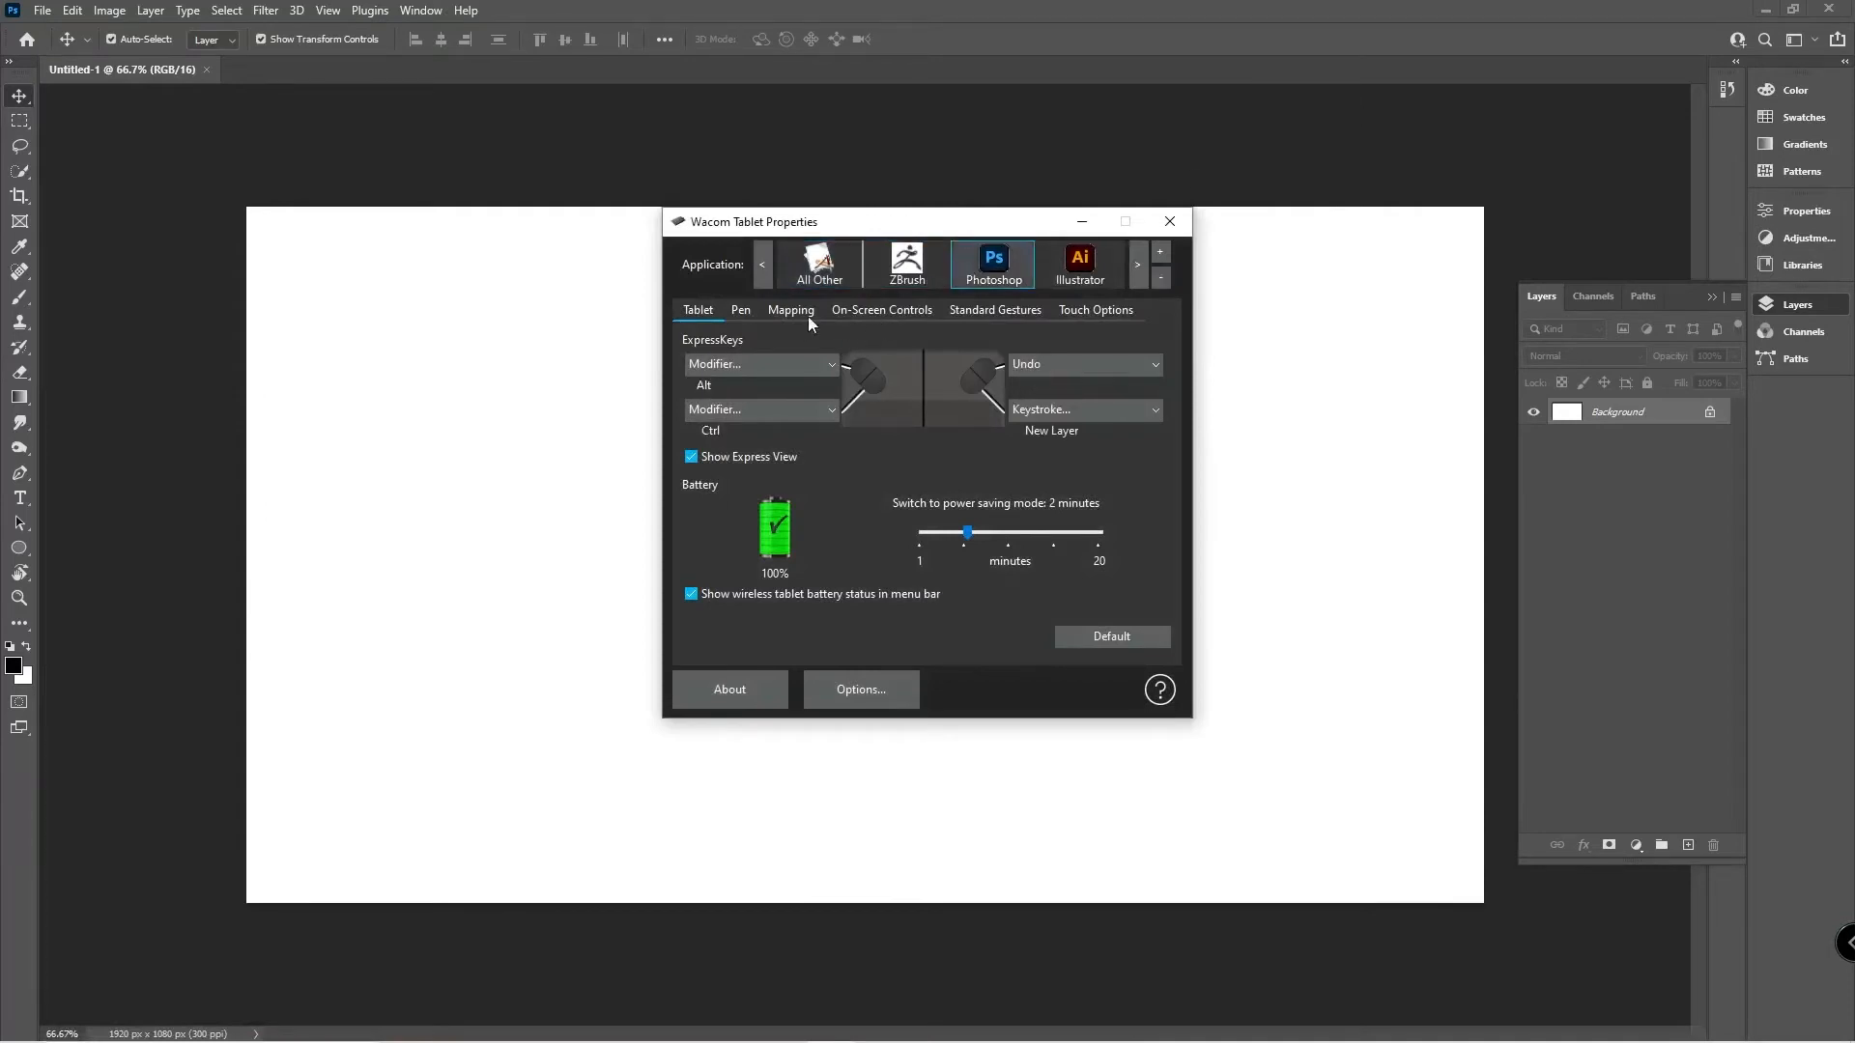
{"action": "left_click", "coordinate": [779, 313]}
{"action": "left_click", "coordinate": [1111, 456]}
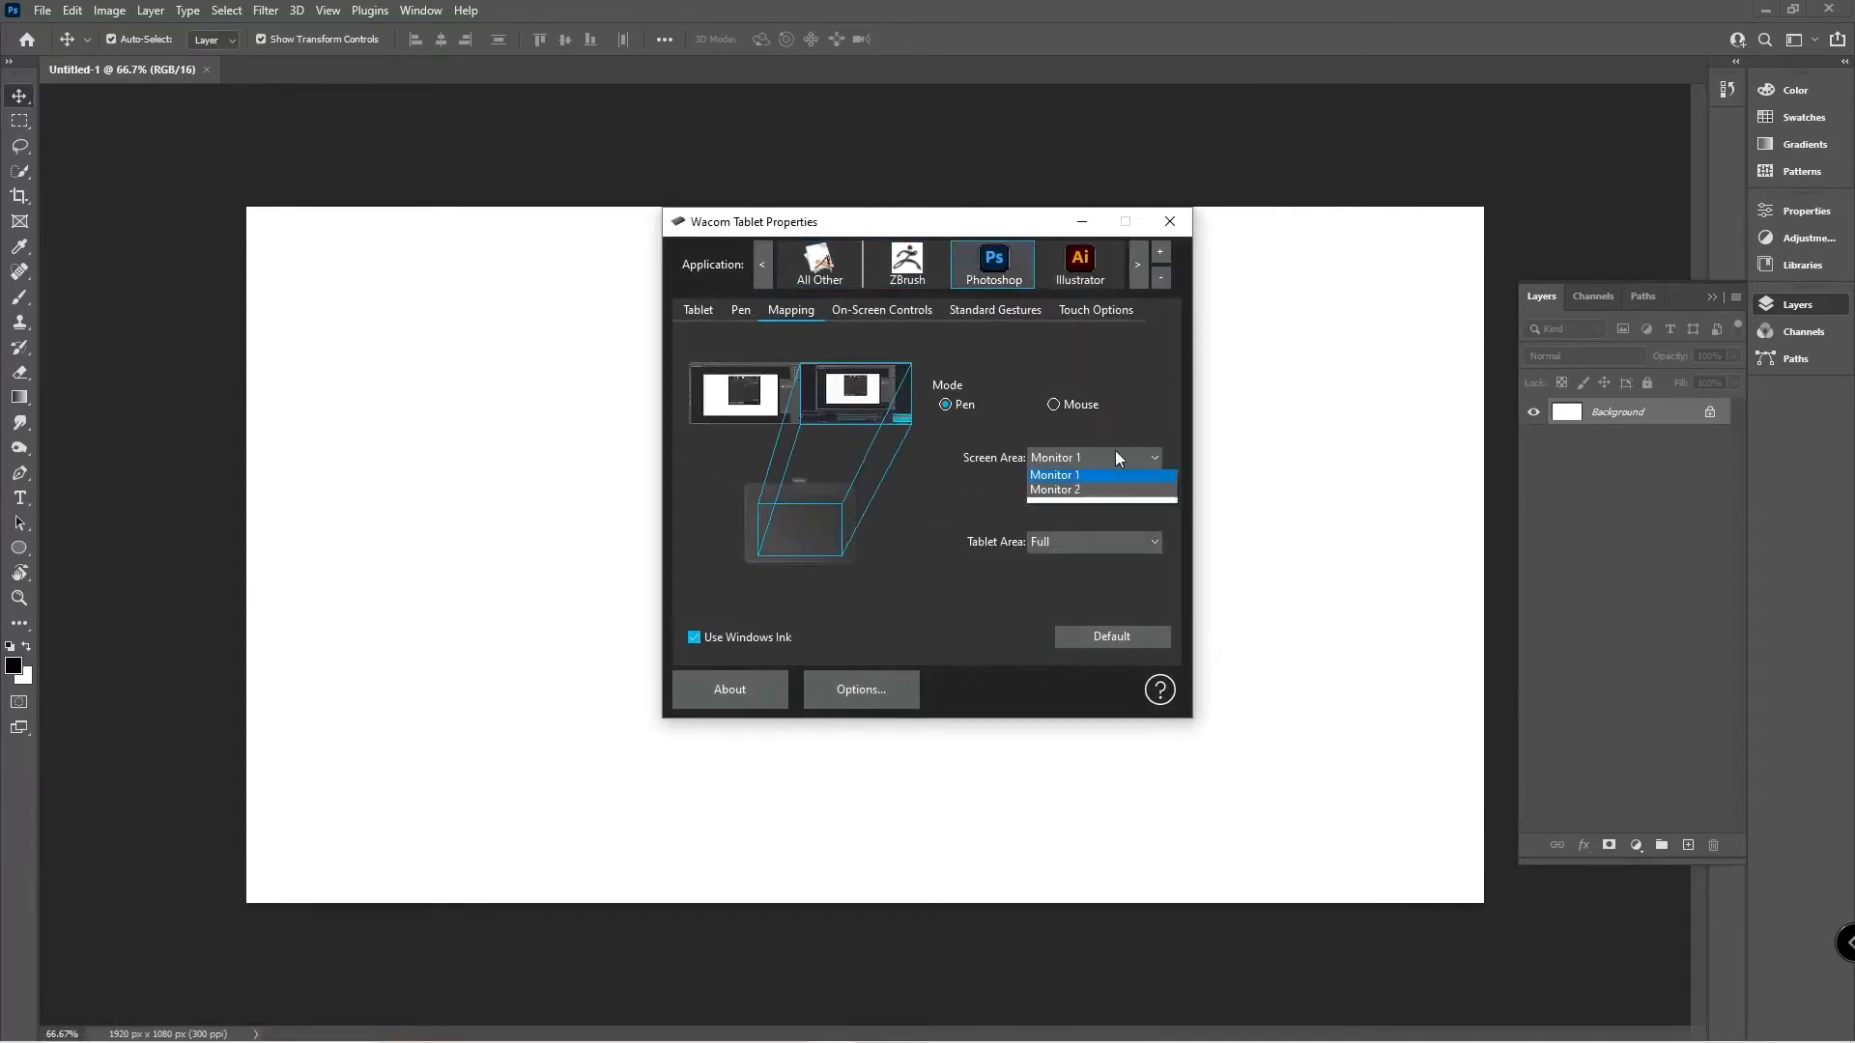
{"action": "left_click", "coordinate": [1055, 520]}
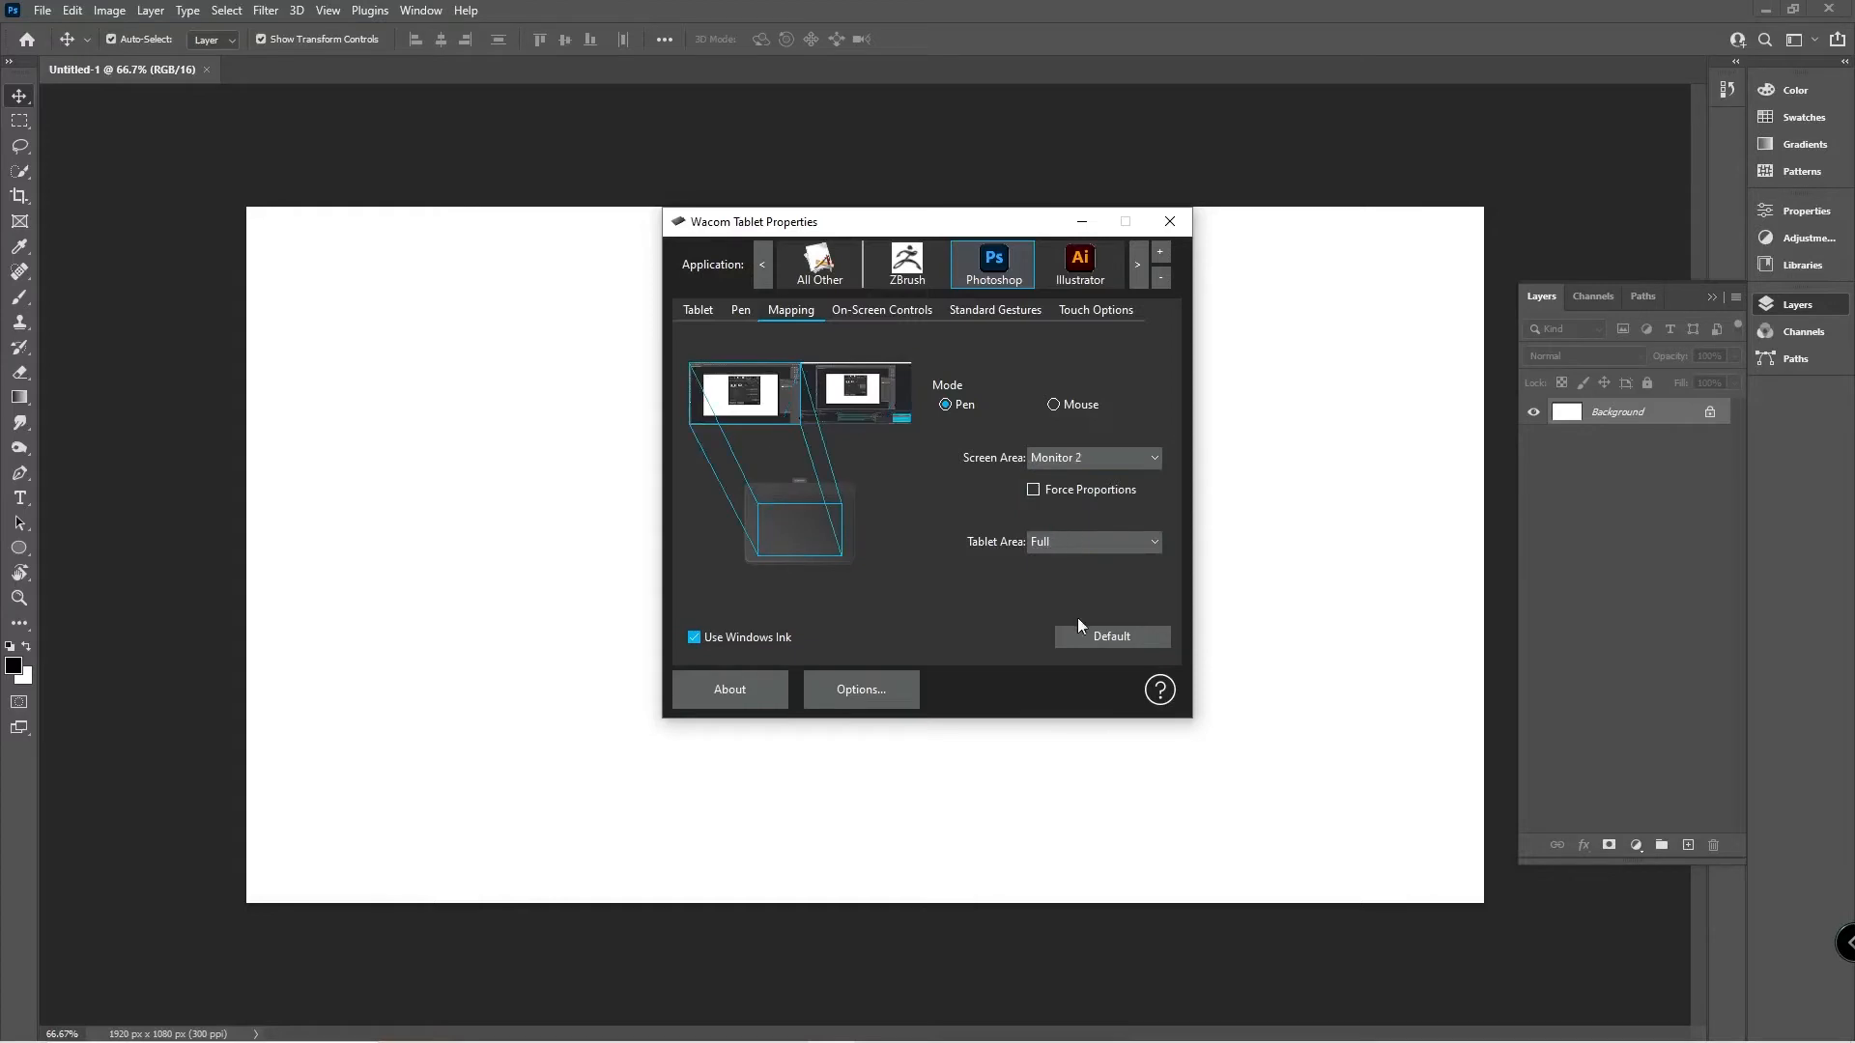
{"action": "left_click", "coordinate": [1169, 221]}
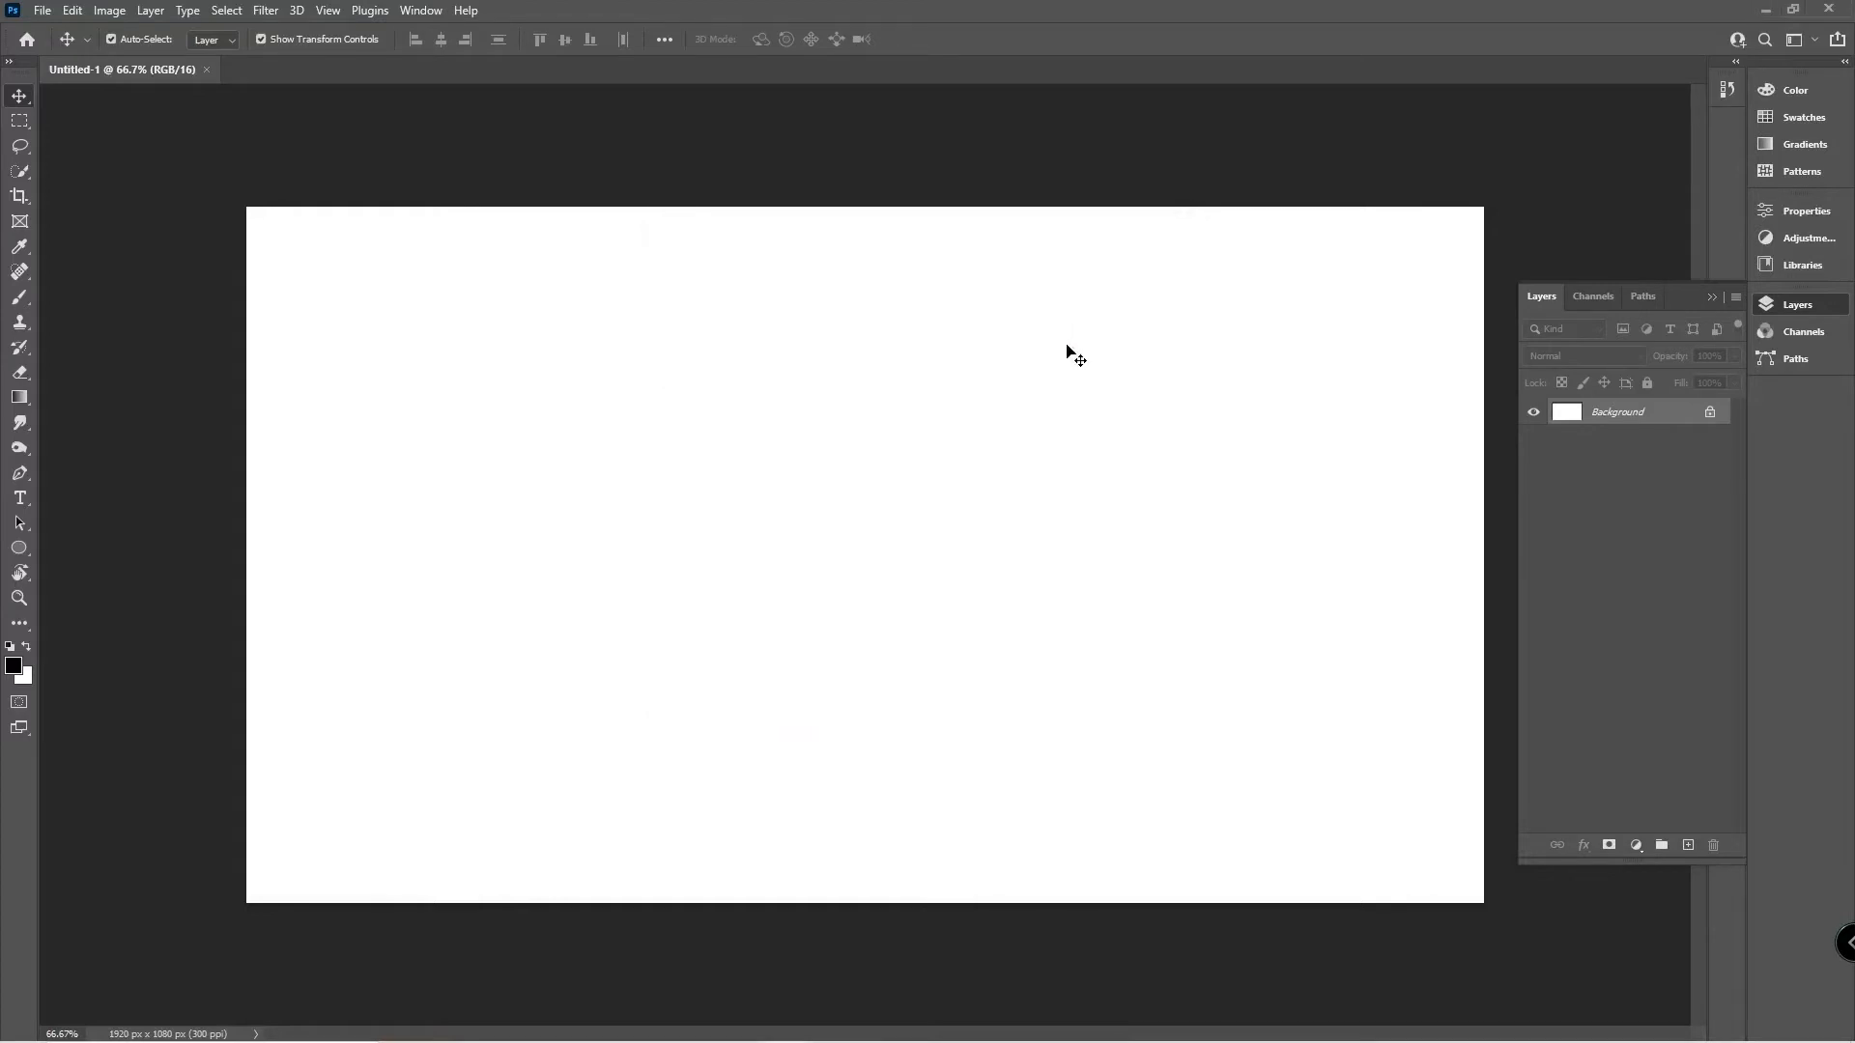
Reset the Essentials workspace to its default panel layout.
{"action": "left_click_drag", "start_coordinate": [629, 458], "coordinate": [670, 522]}
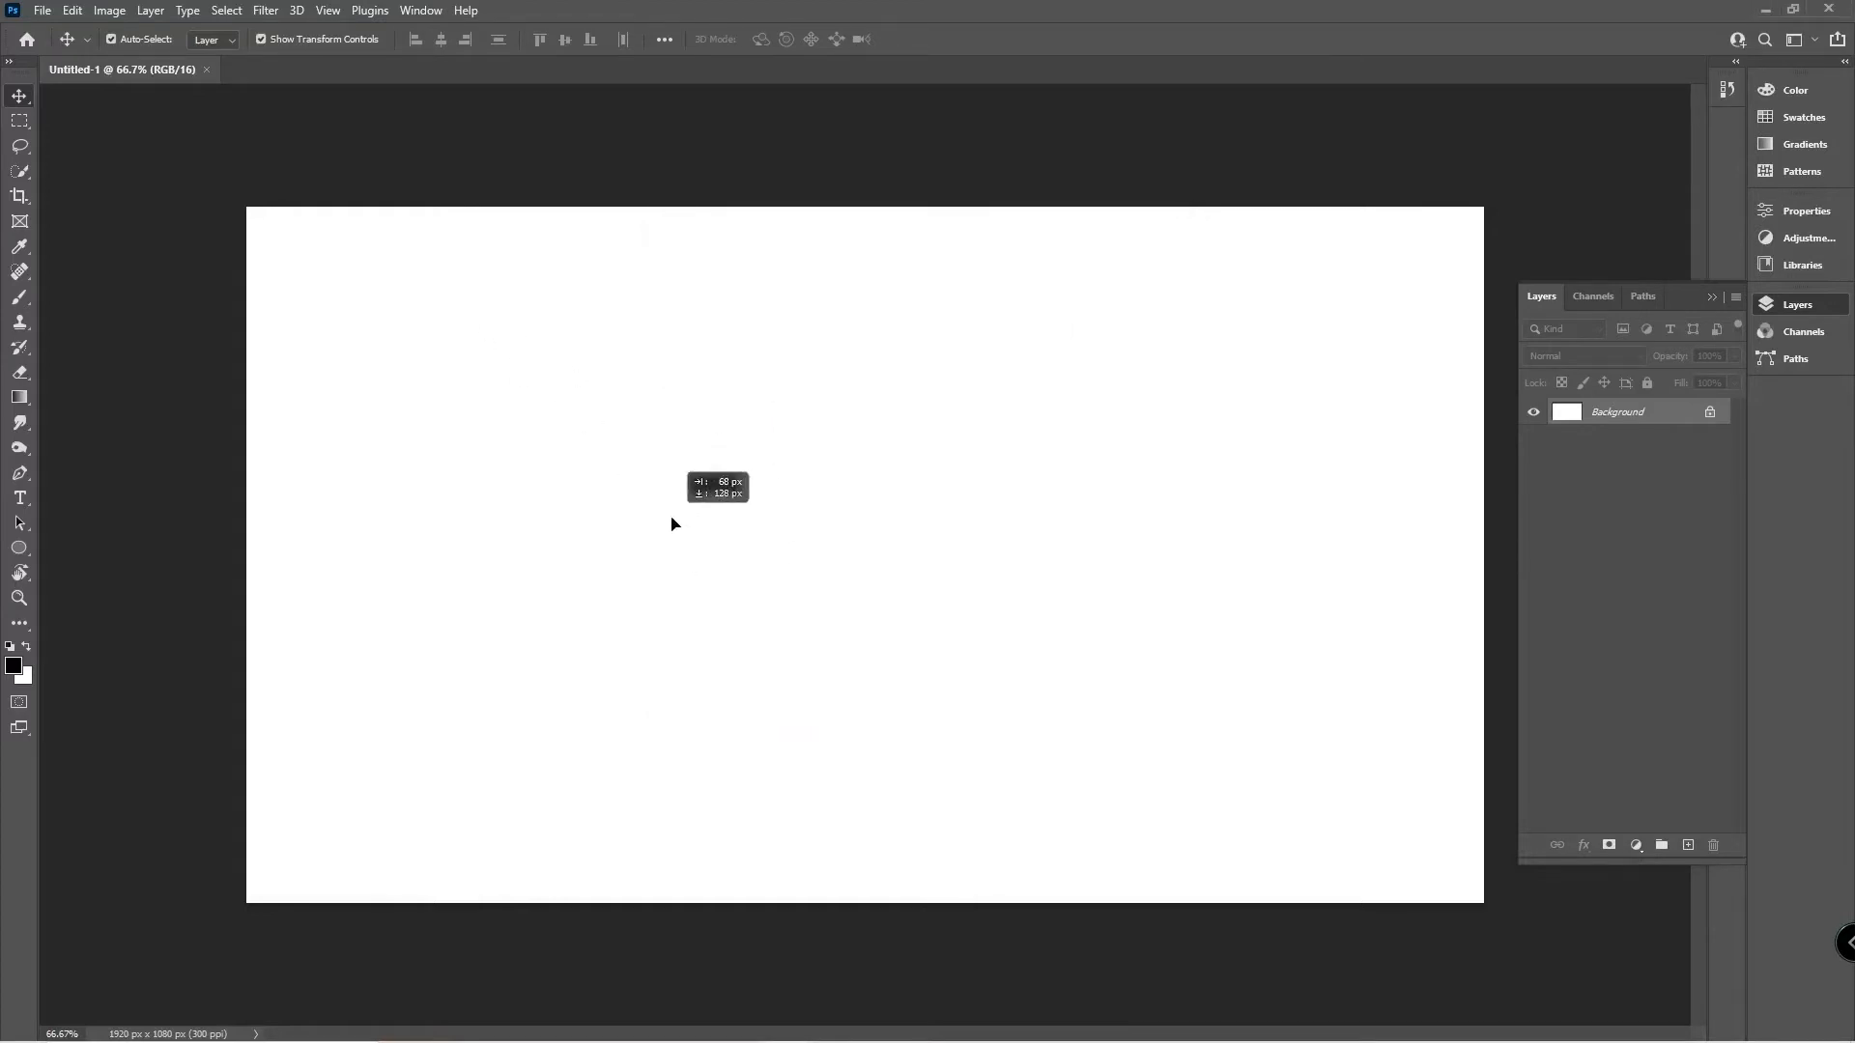
{"action": "left_click", "coordinate": [1038, 439]}
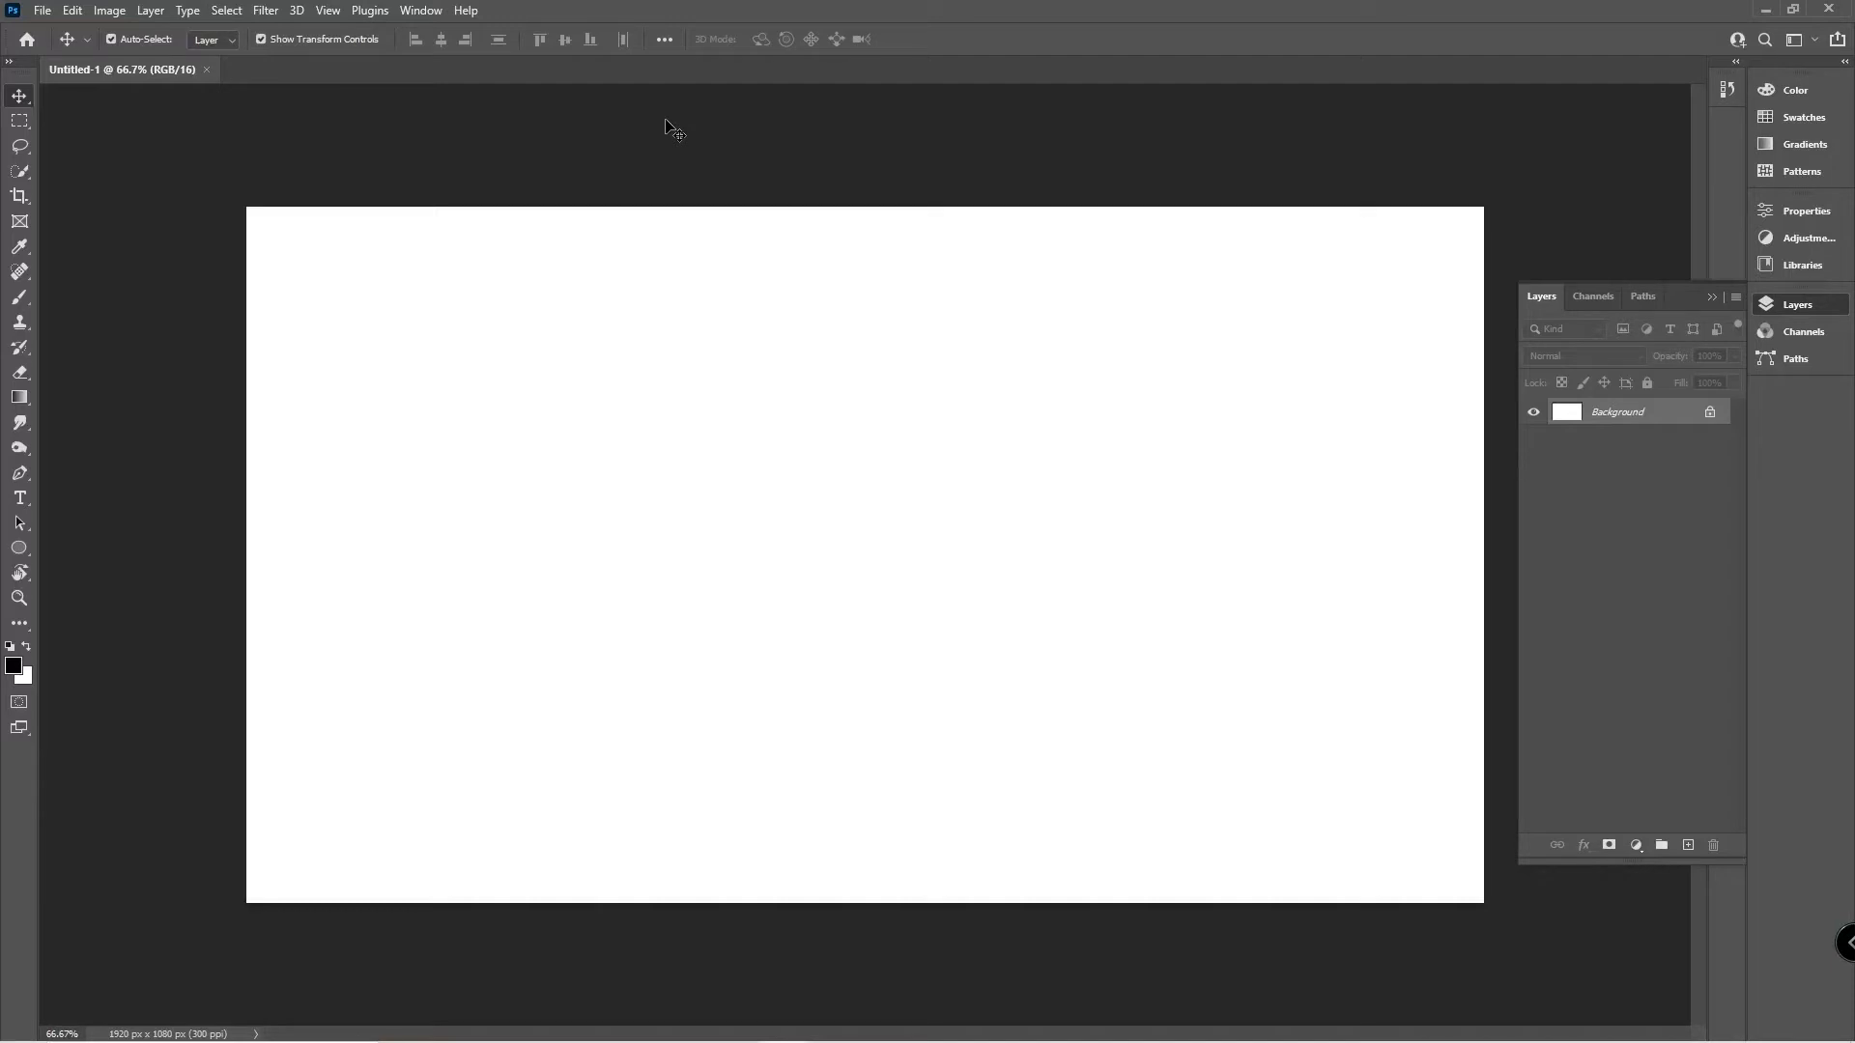
{"action": "left_click", "coordinate": [1809, 39]}
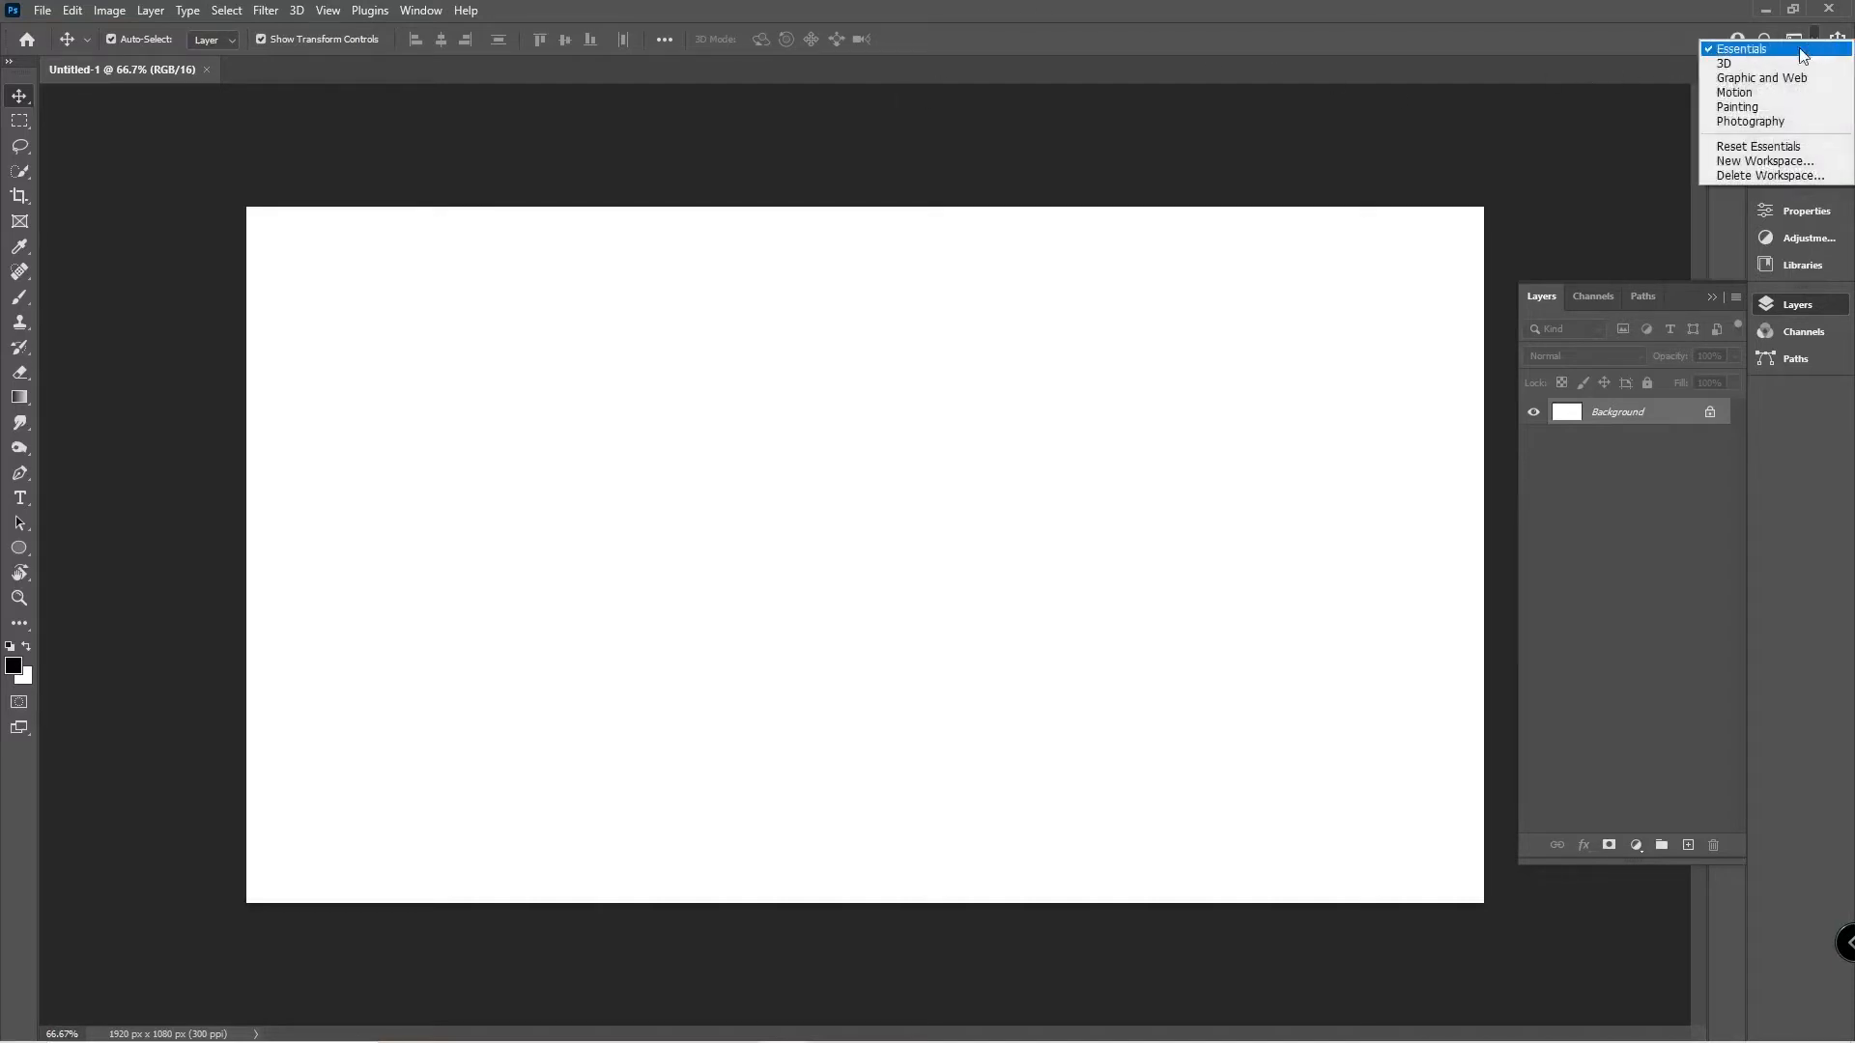
{"action": "left_click", "coordinate": [1759, 146]}
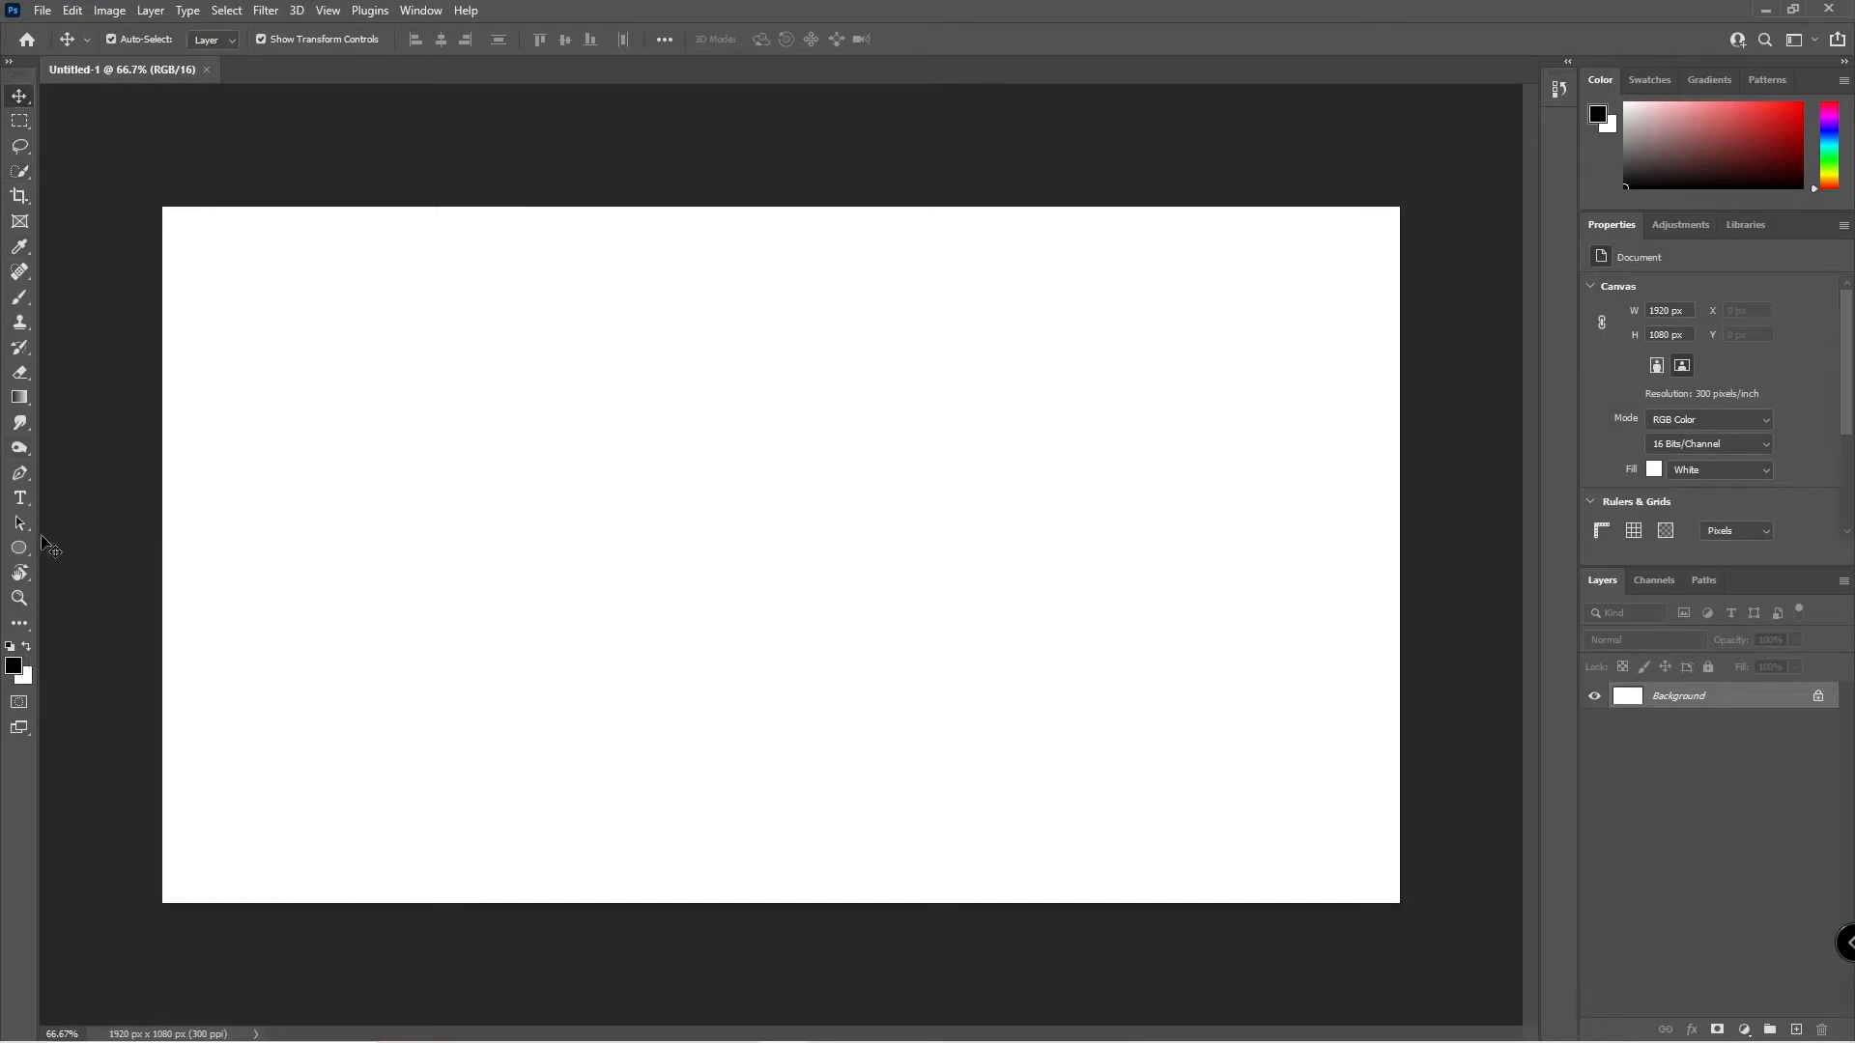
Look at the Rectangular Marquee tool and the Quick Selection tool with its grouped variants.
{"action": "left_click", "coordinate": [19, 119]}
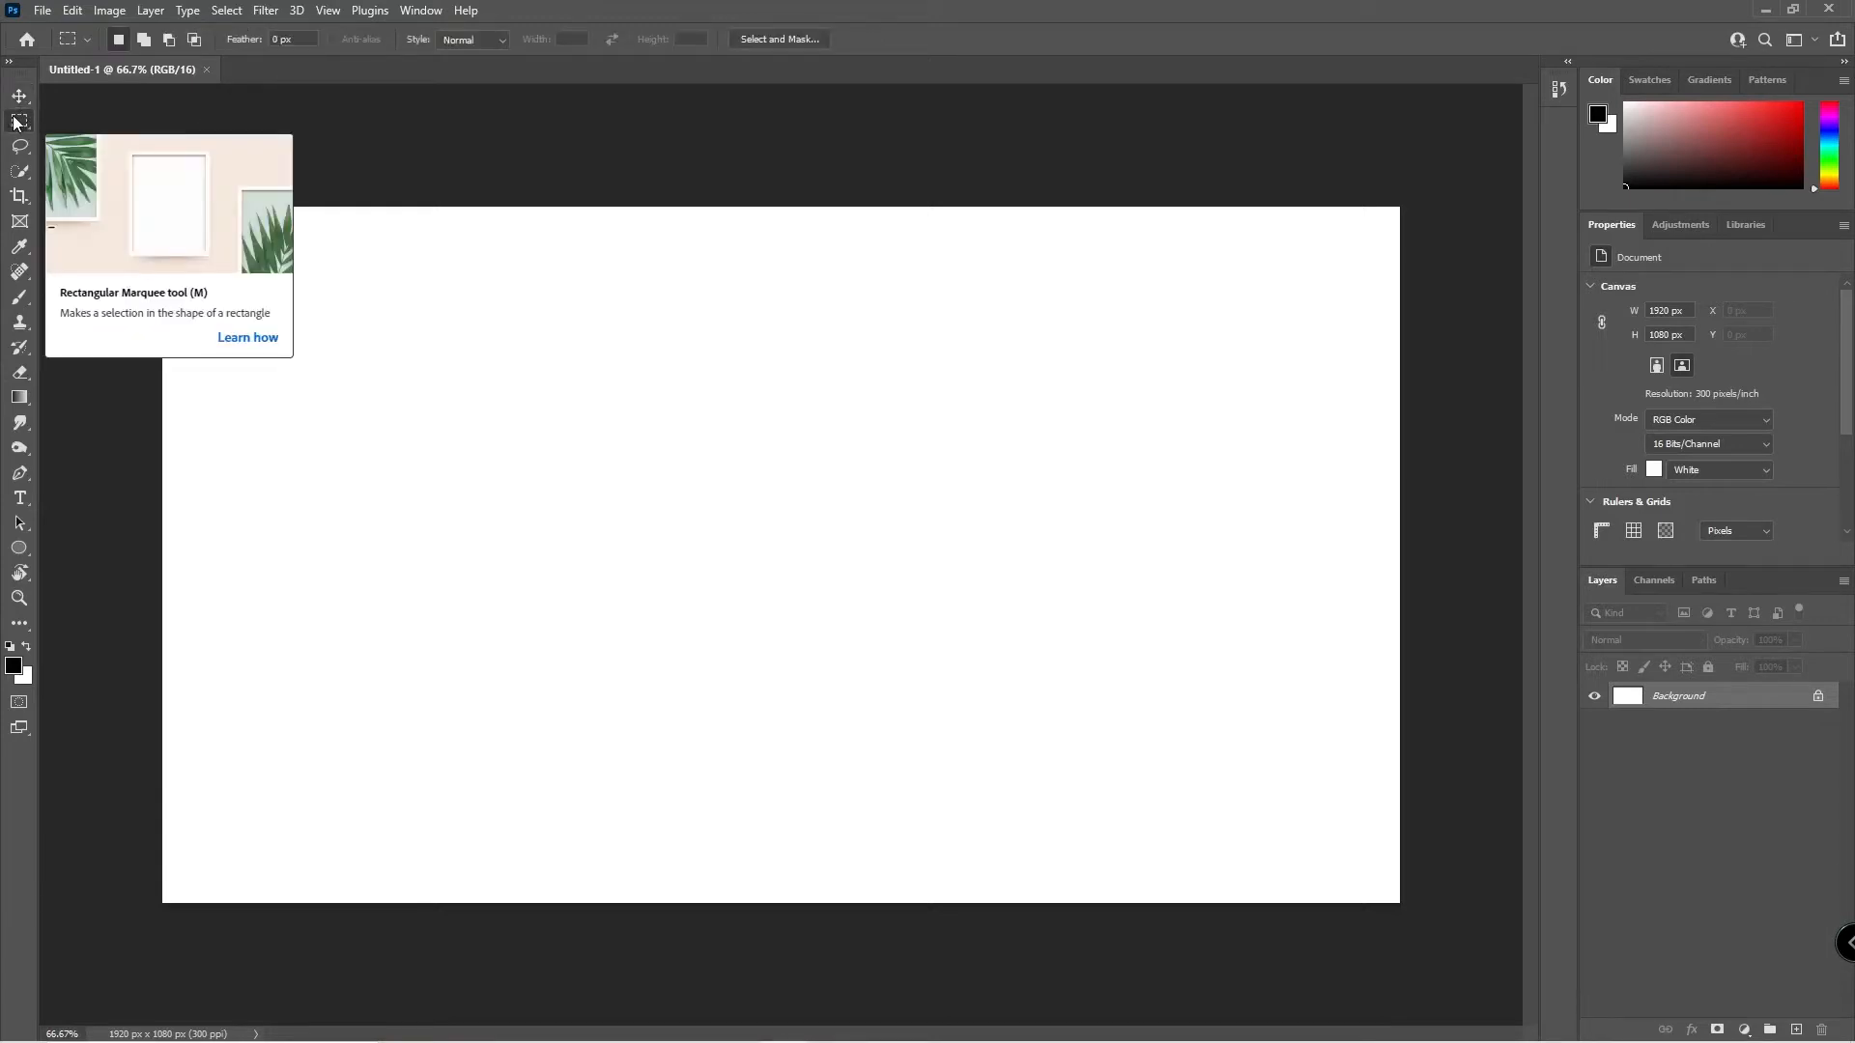
{"action": "left_click", "coordinate": [15, 175]}
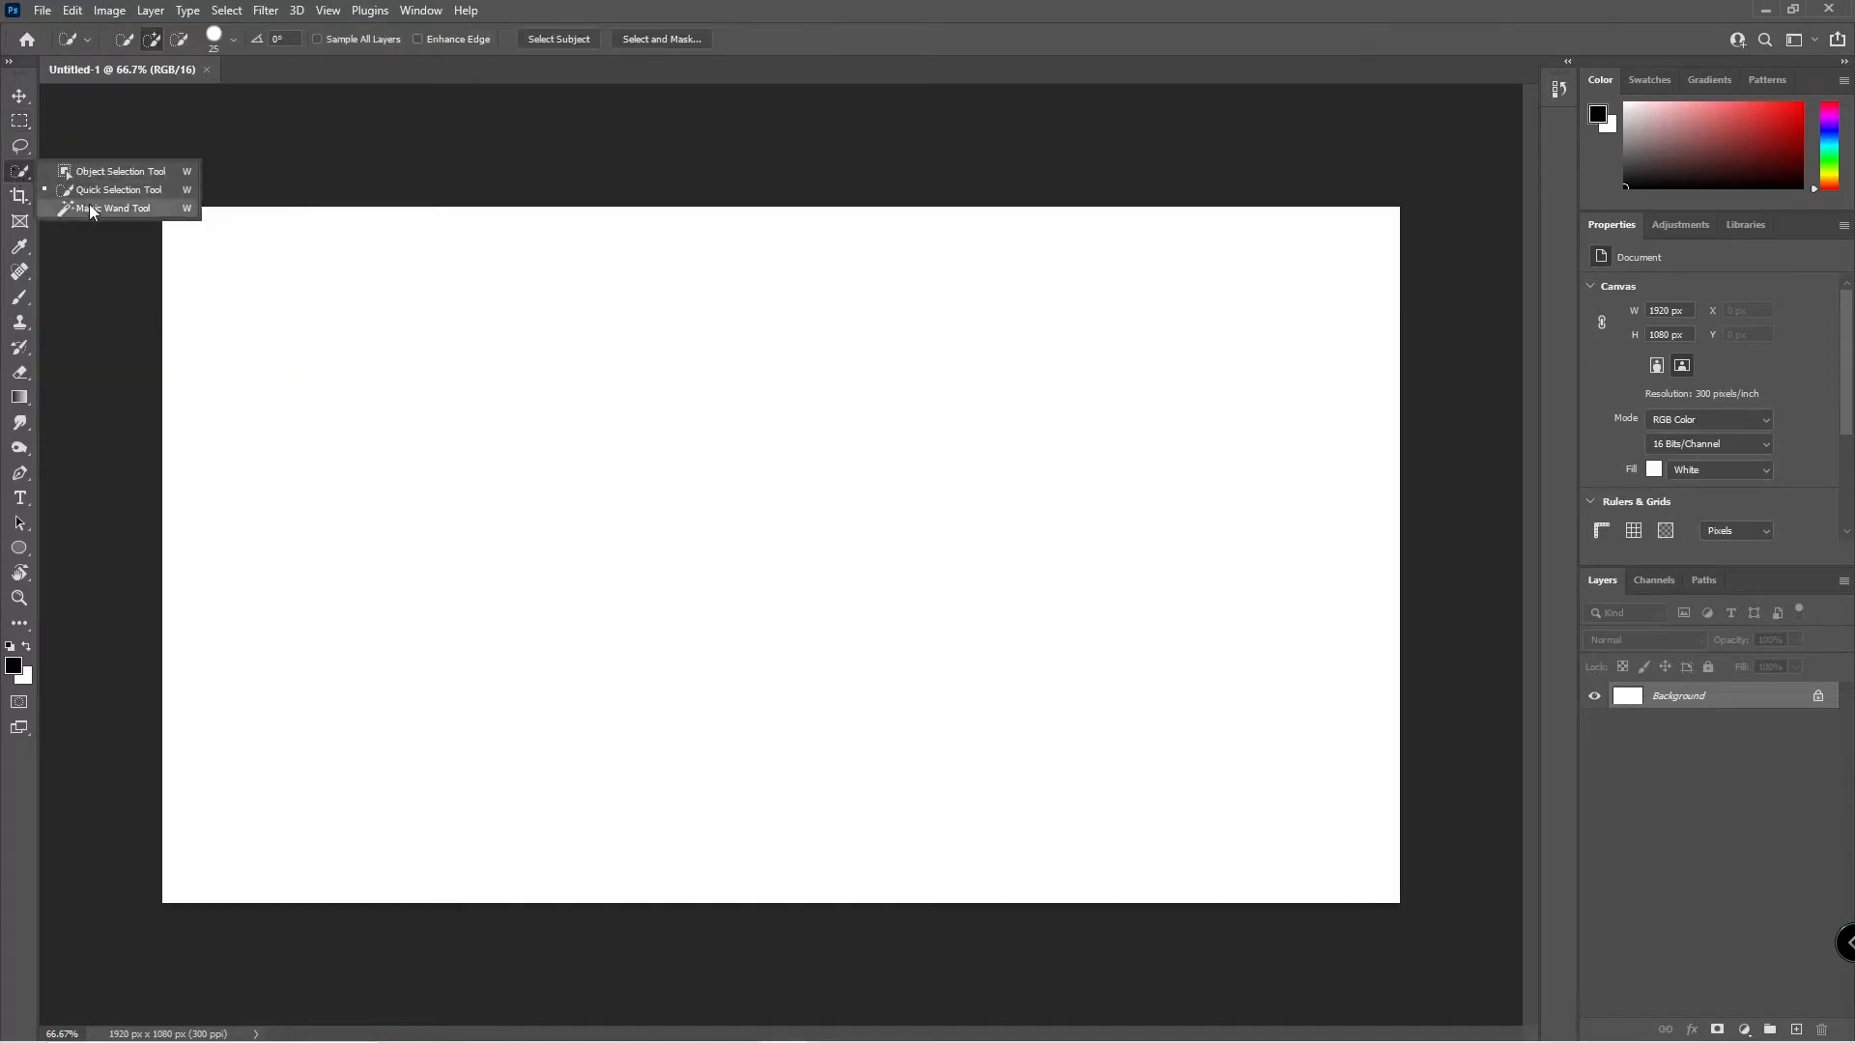
{"action": "left_click", "coordinate": [71, 188]}
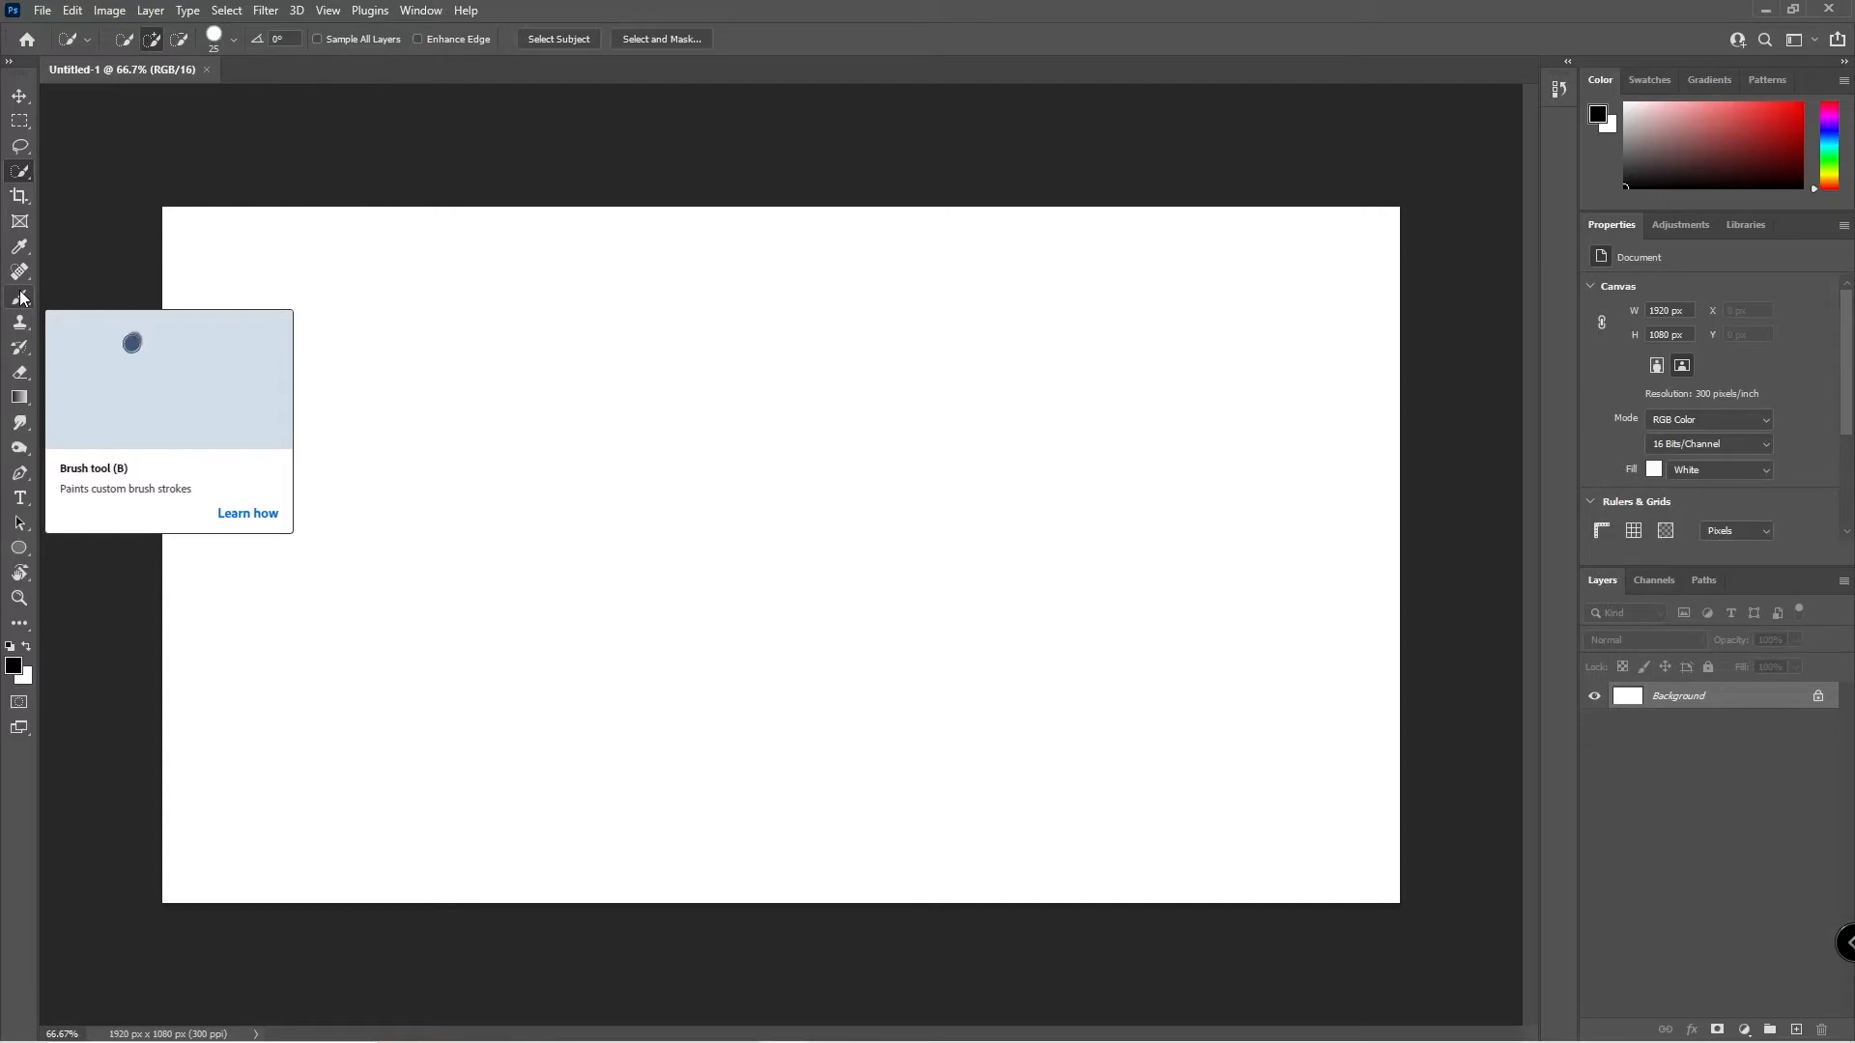
Shrink the Brush tool to 80 px and paint loose curved test strokes and a dot across the canvas.
{"action": "left_click", "coordinate": [21, 297]}
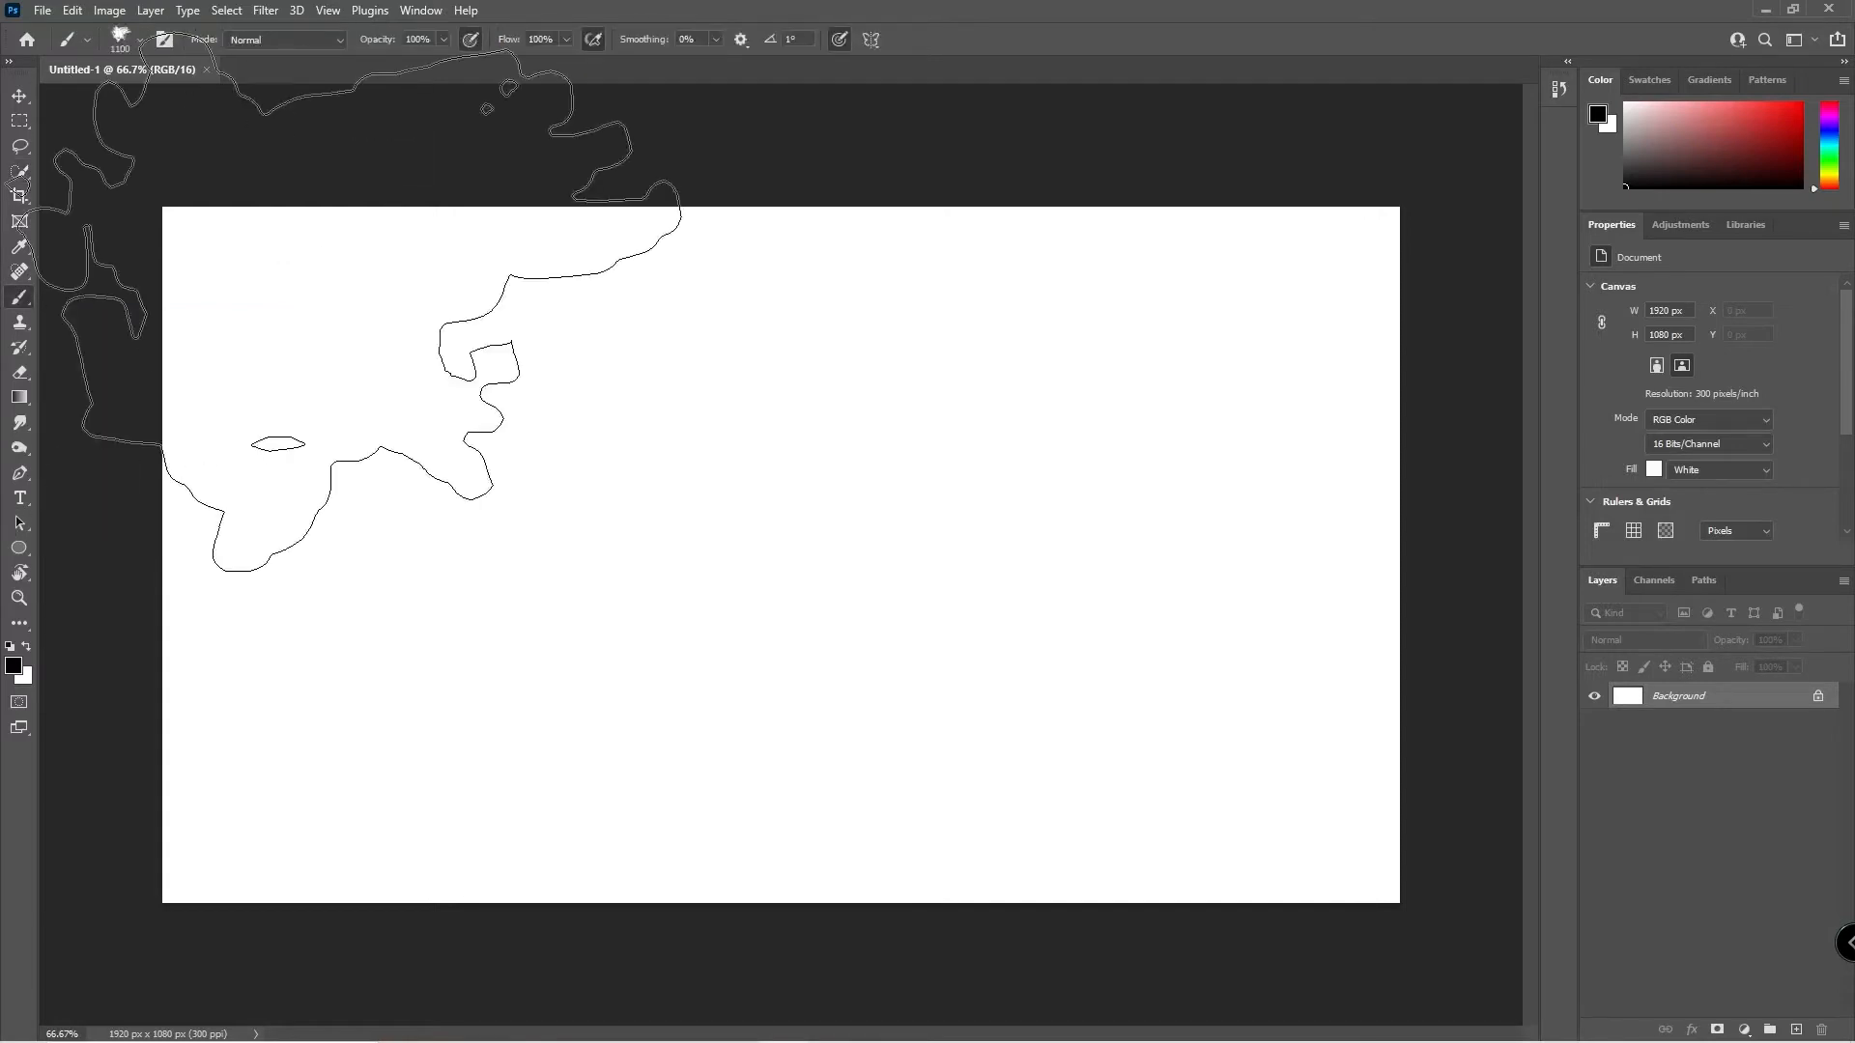
{"action": "key", "text": "bracketleft"}
{"action": "key", "text": "bracketleft"}
{"action": "key", "text": "bracketleft"}
{"action": "key", "text": "bracketleft"}
{"action": "key", "text": "bracketleft"}
{"action": "key", "text": "bracketleft"}
{"action": "key", "text": "bracketleft"}
{"action": "key", "text": "bracketleft"}
{"action": "key", "text": "bracketleft"}
{"action": "key", "text": "bracketleft"}
{"action": "key", "text": "bracketleft"}
{"action": "key", "text": "bracketleft"}
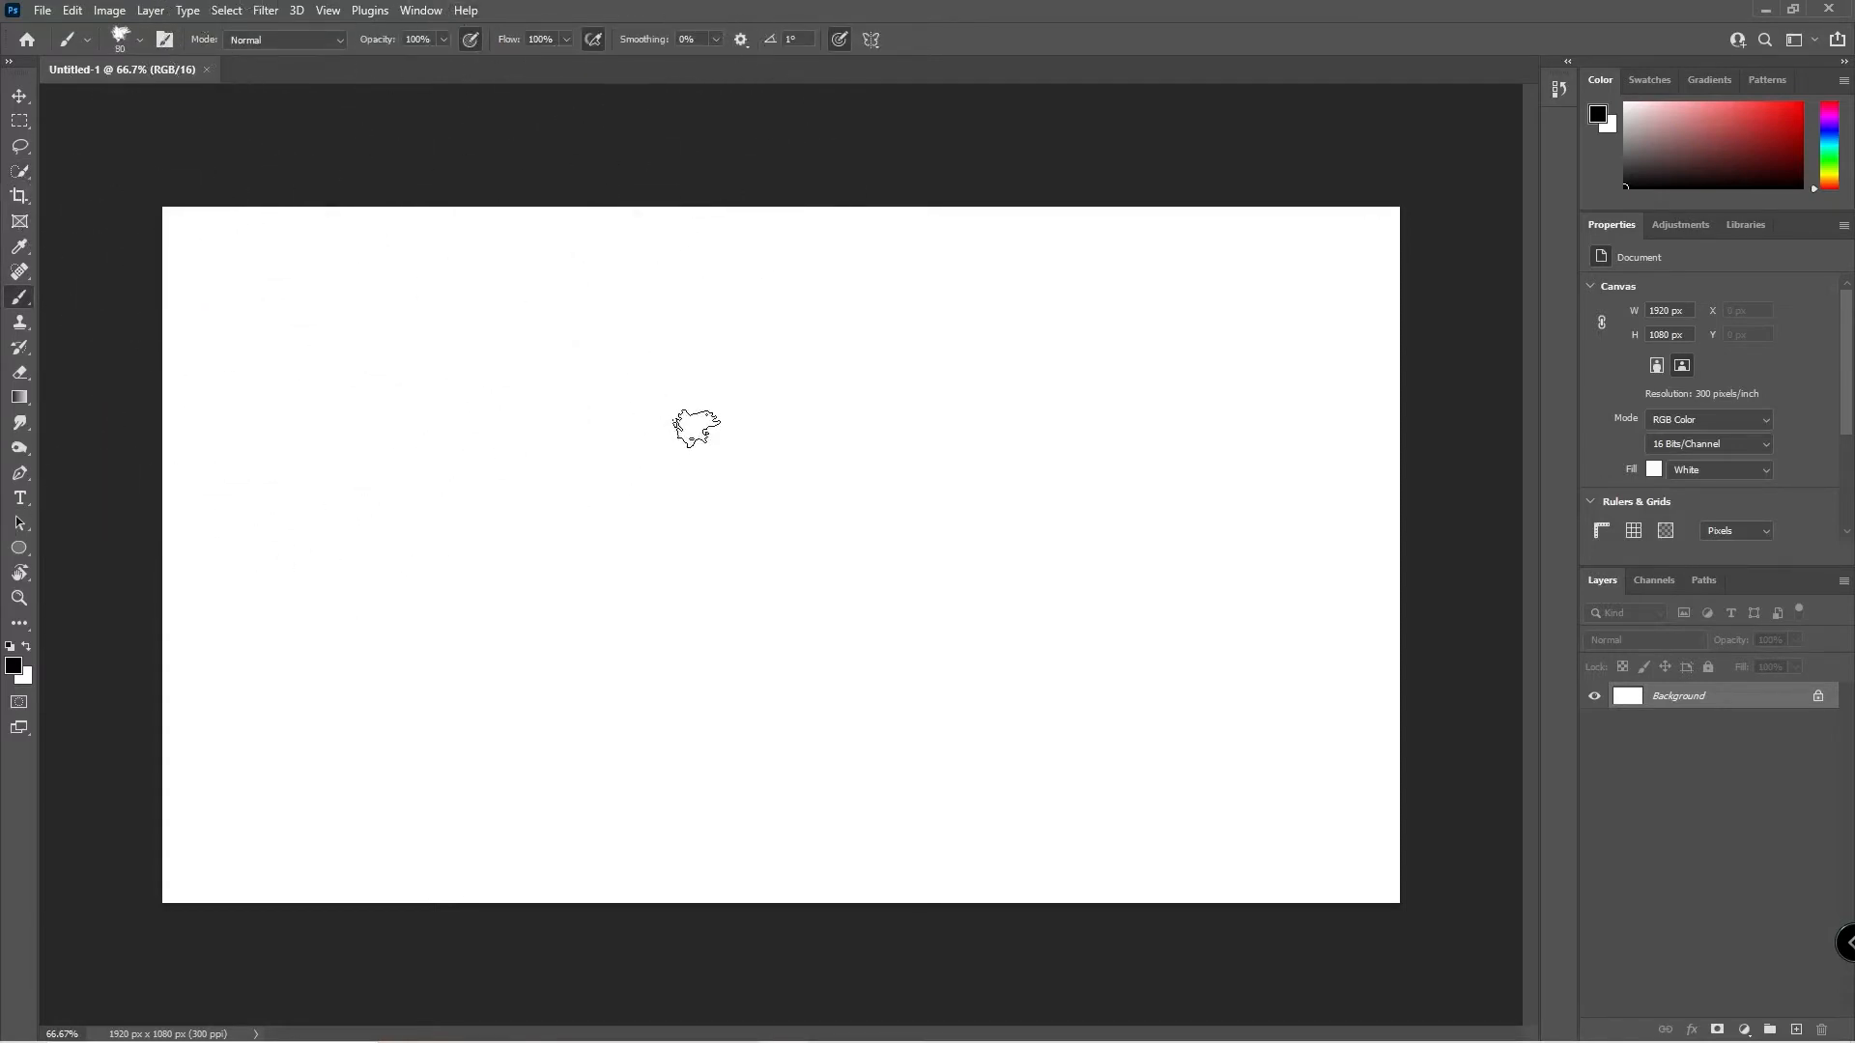
{"action": "left_click_drag", "start_coordinate": [1138, 395], "coordinate": [787, 739]}
{"action": "left_click_drag", "start_coordinate": [720, 655], "coordinate": [667, 633]}
{"action": "left_click_drag", "start_coordinate": [748, 461], "coordinate": [604, 758]}
{"action": "left_click_drag", "start_coordinate": [430, 633], "coordinate": [608, 577]}
{"action": "left_click", "coordinate": [547, 386]}
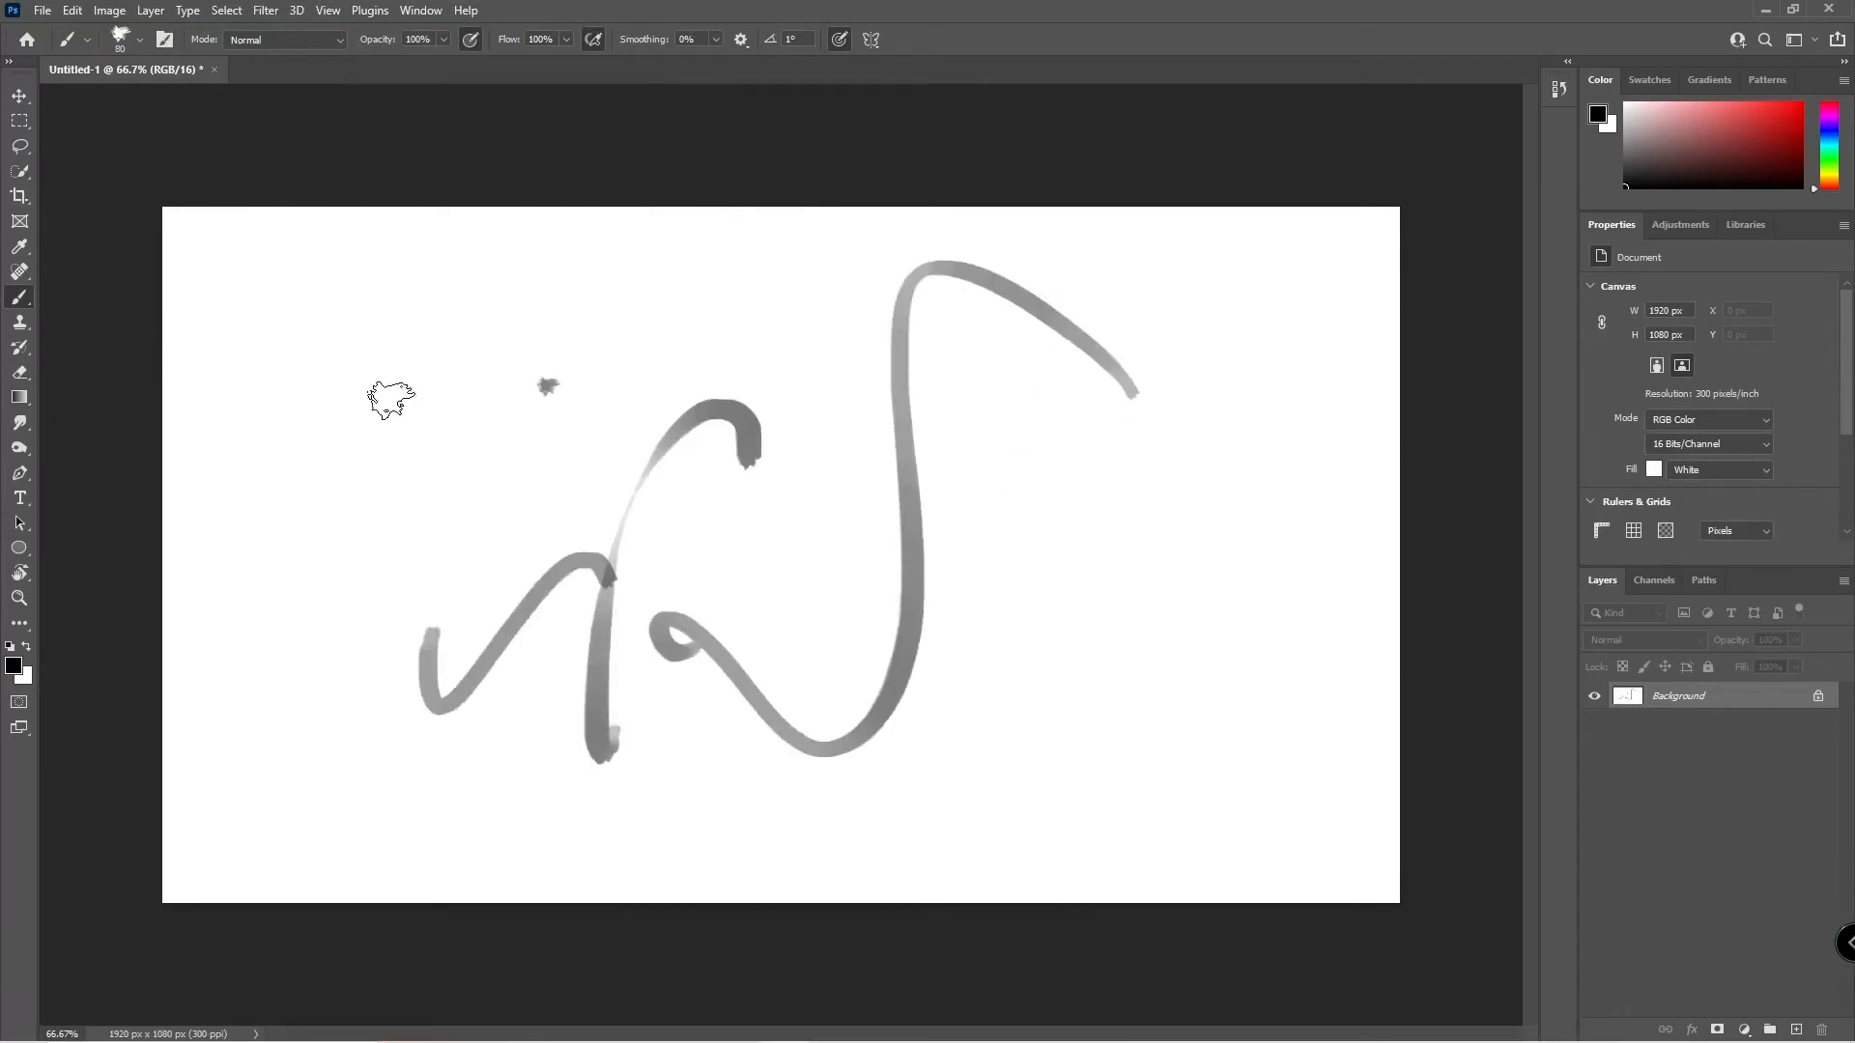
Reduce the brush to 40 px and paint a small face with eyes, nose, smile, eyebrows and tongue beside the long curve.
{"action": "key", "text": "bracketleft"}
{"action": "key", "text": "bracketleft"}
{"action": "key", "text": "bracketleft"}
{"action": "key", "text": "bracketleft"}
{"action": "left_click_drag", "start_coordinate": [1017, 532], "coordinate": [1025, 515]}
{"action": "left_click_drag", "start_coordinate": [1142, 532], "coordinate": [1123, 498]}
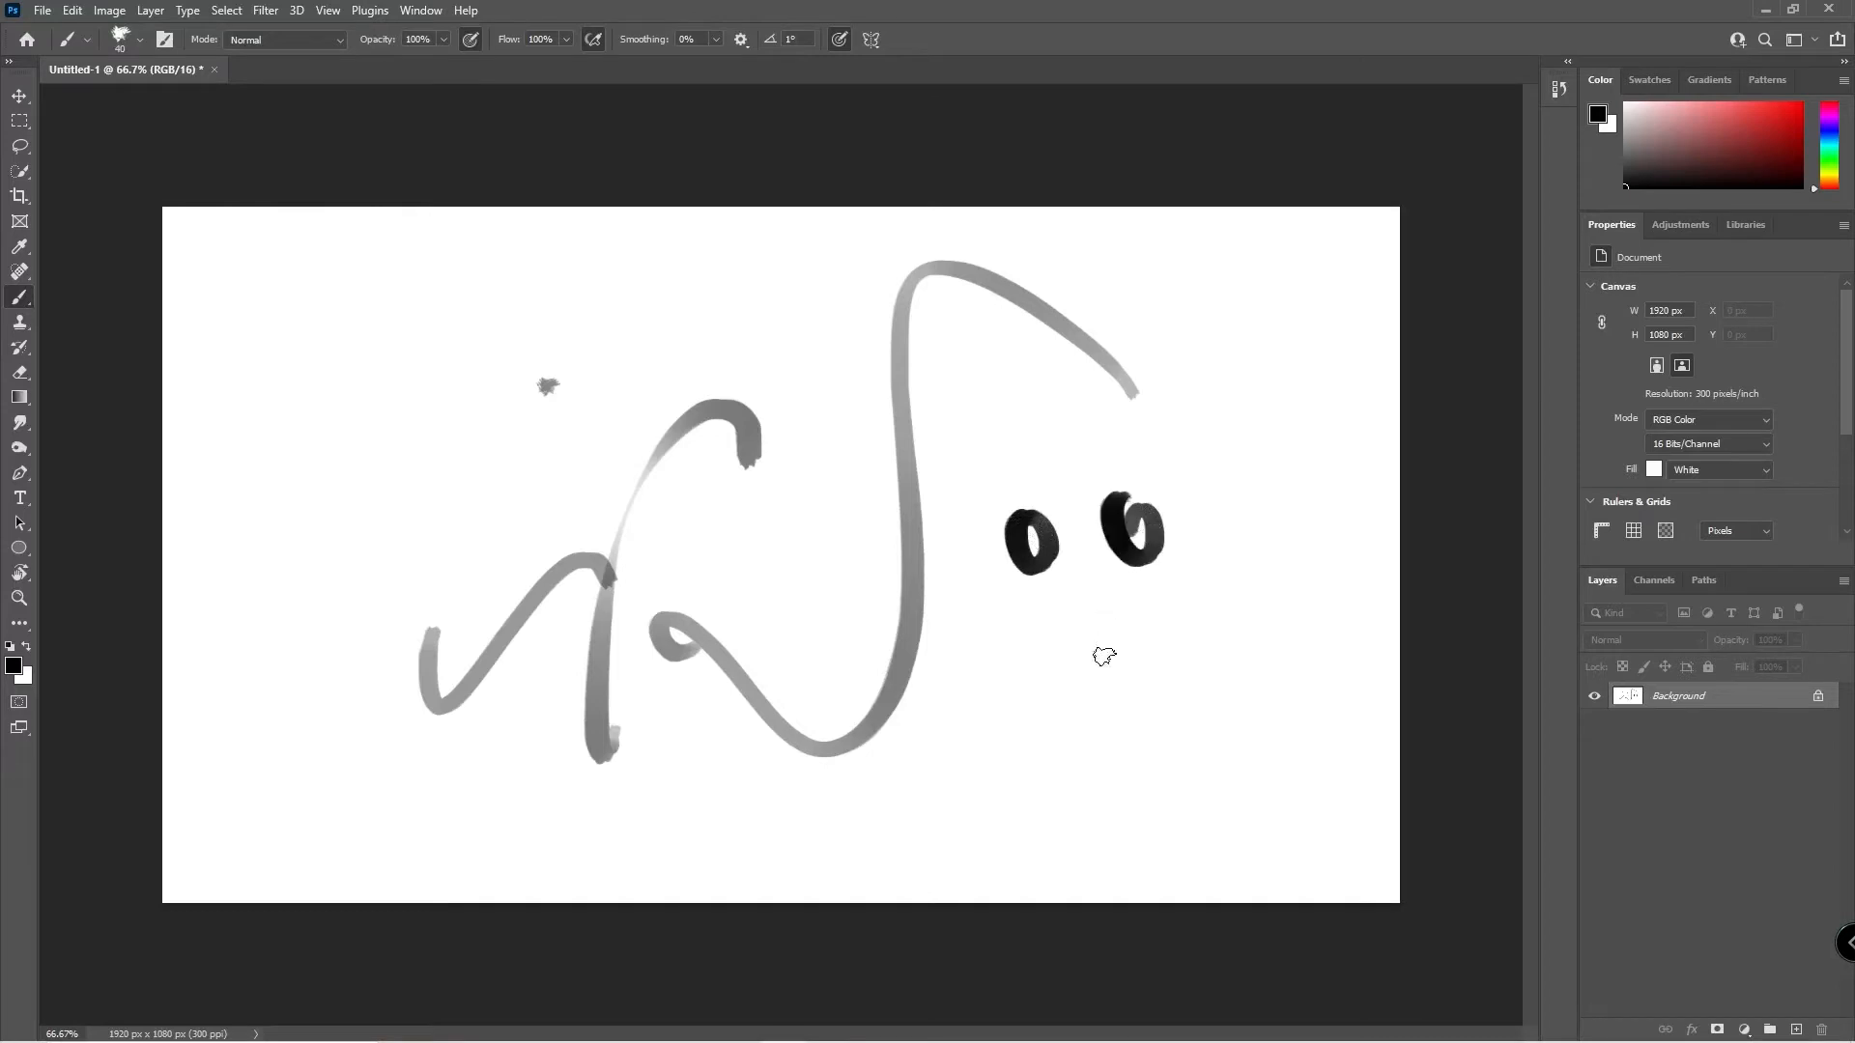
{"action": "left_click", "coordinate": [1082, 612]}
{"action": "left_click_drag", "start_coordinate": [1042, 640], "coordinate": [1136, 609]}
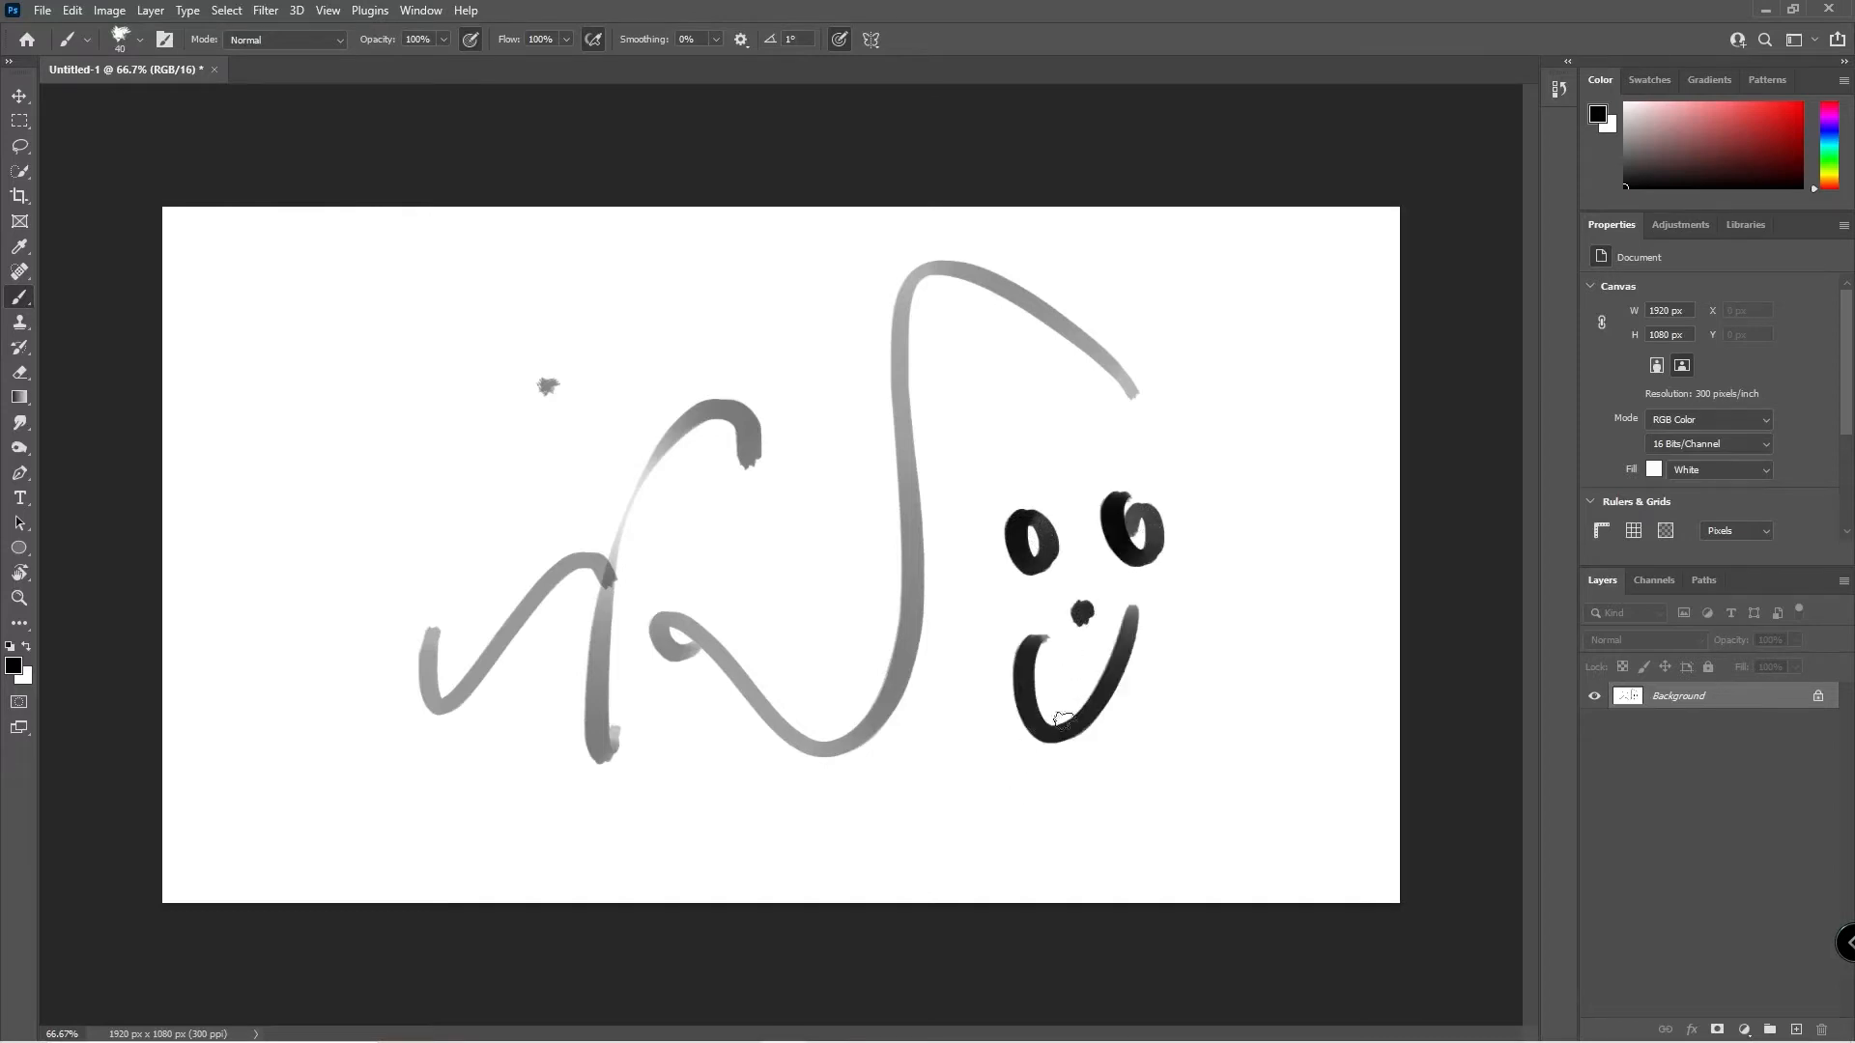
{"action": "mouse_move", "coordinate": [1030, 448]}
{"action": "left_mouse_down"}
{"action": "mouse_move", "coordinate": [996, 471]}
{"action": "mouse_move", "coordinate": [1157, 471]}
{"action": "left_mouse_up"}
{"action": "mouse_move", "coordinate": [1126, 678]}
{"action": "left_mouse_down"}
{"action": "mouse_move", "coordinate": [1102, 715]}
{"action": "mouse_move", "coordinate": [1113, 733]}
{"action": "left_mouse_up"}
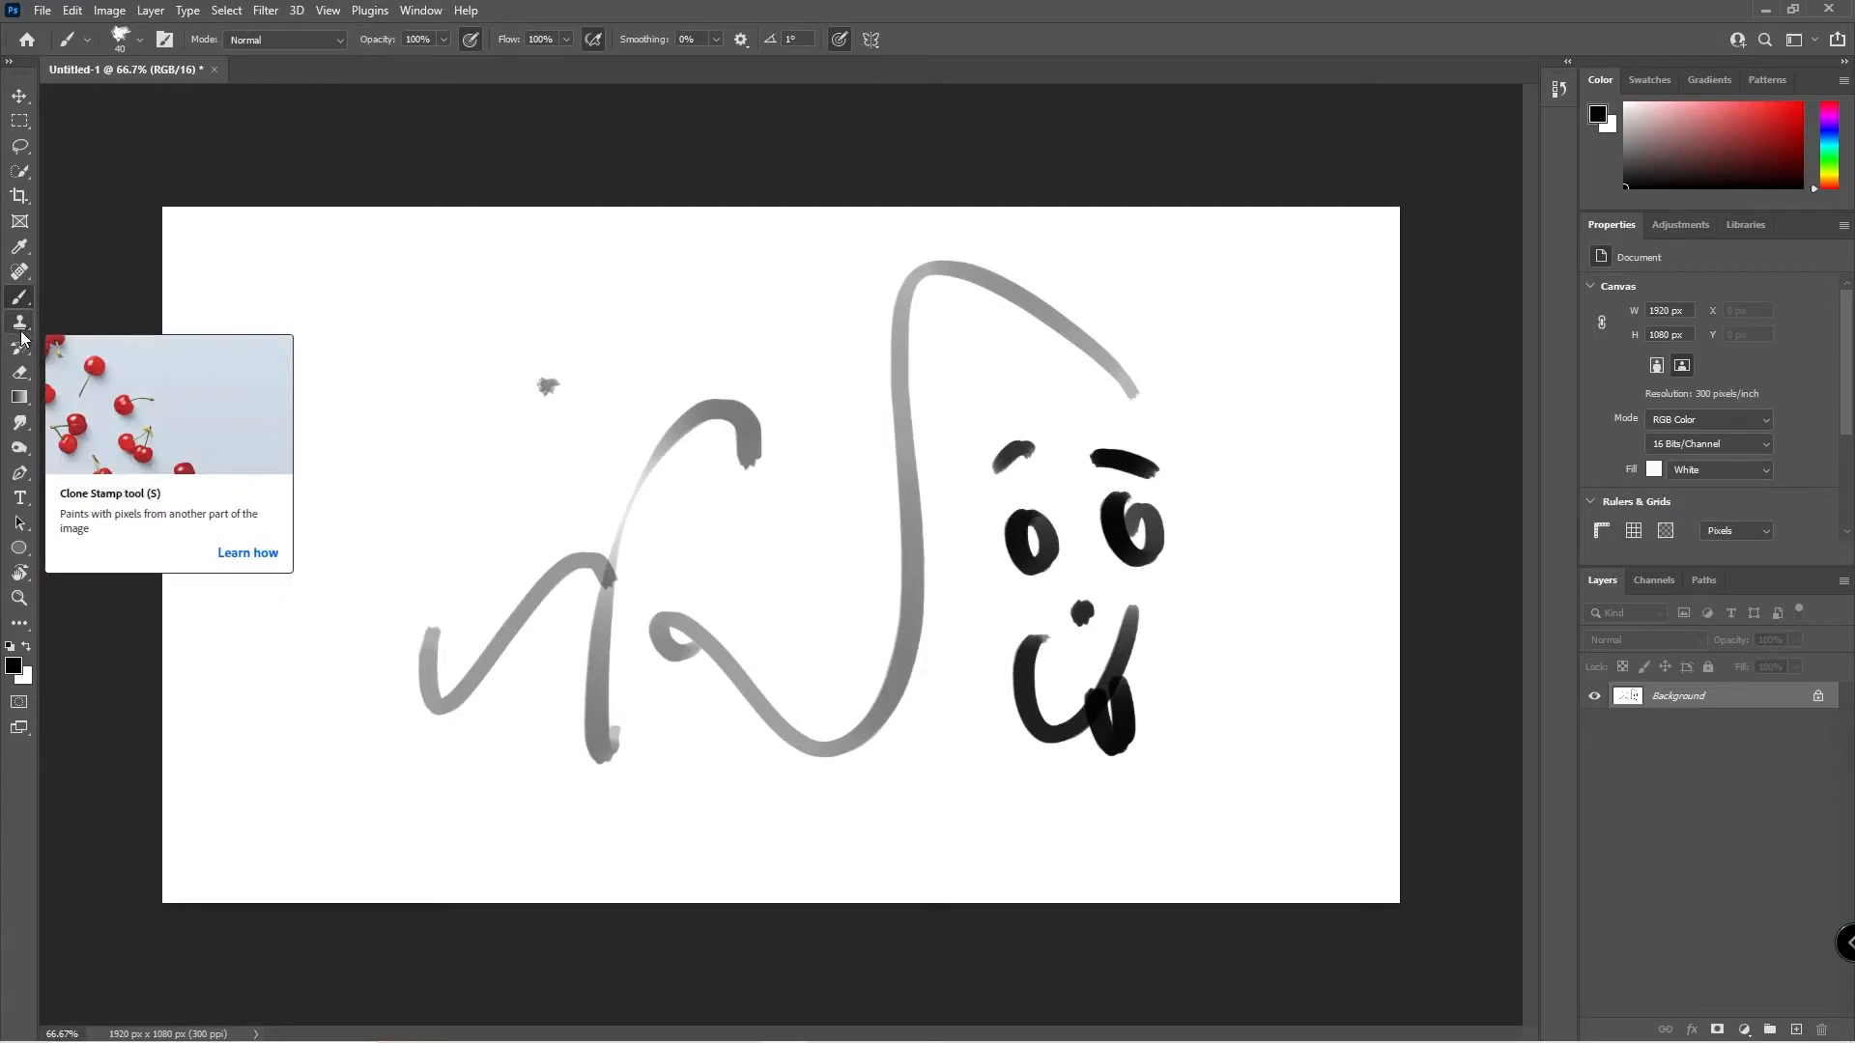
Partially erase the face and the long curve with the Eraser at 74% opacity, reducing its size to 100 px.
{"action": "left_click", "coordinate": [20, 381]}
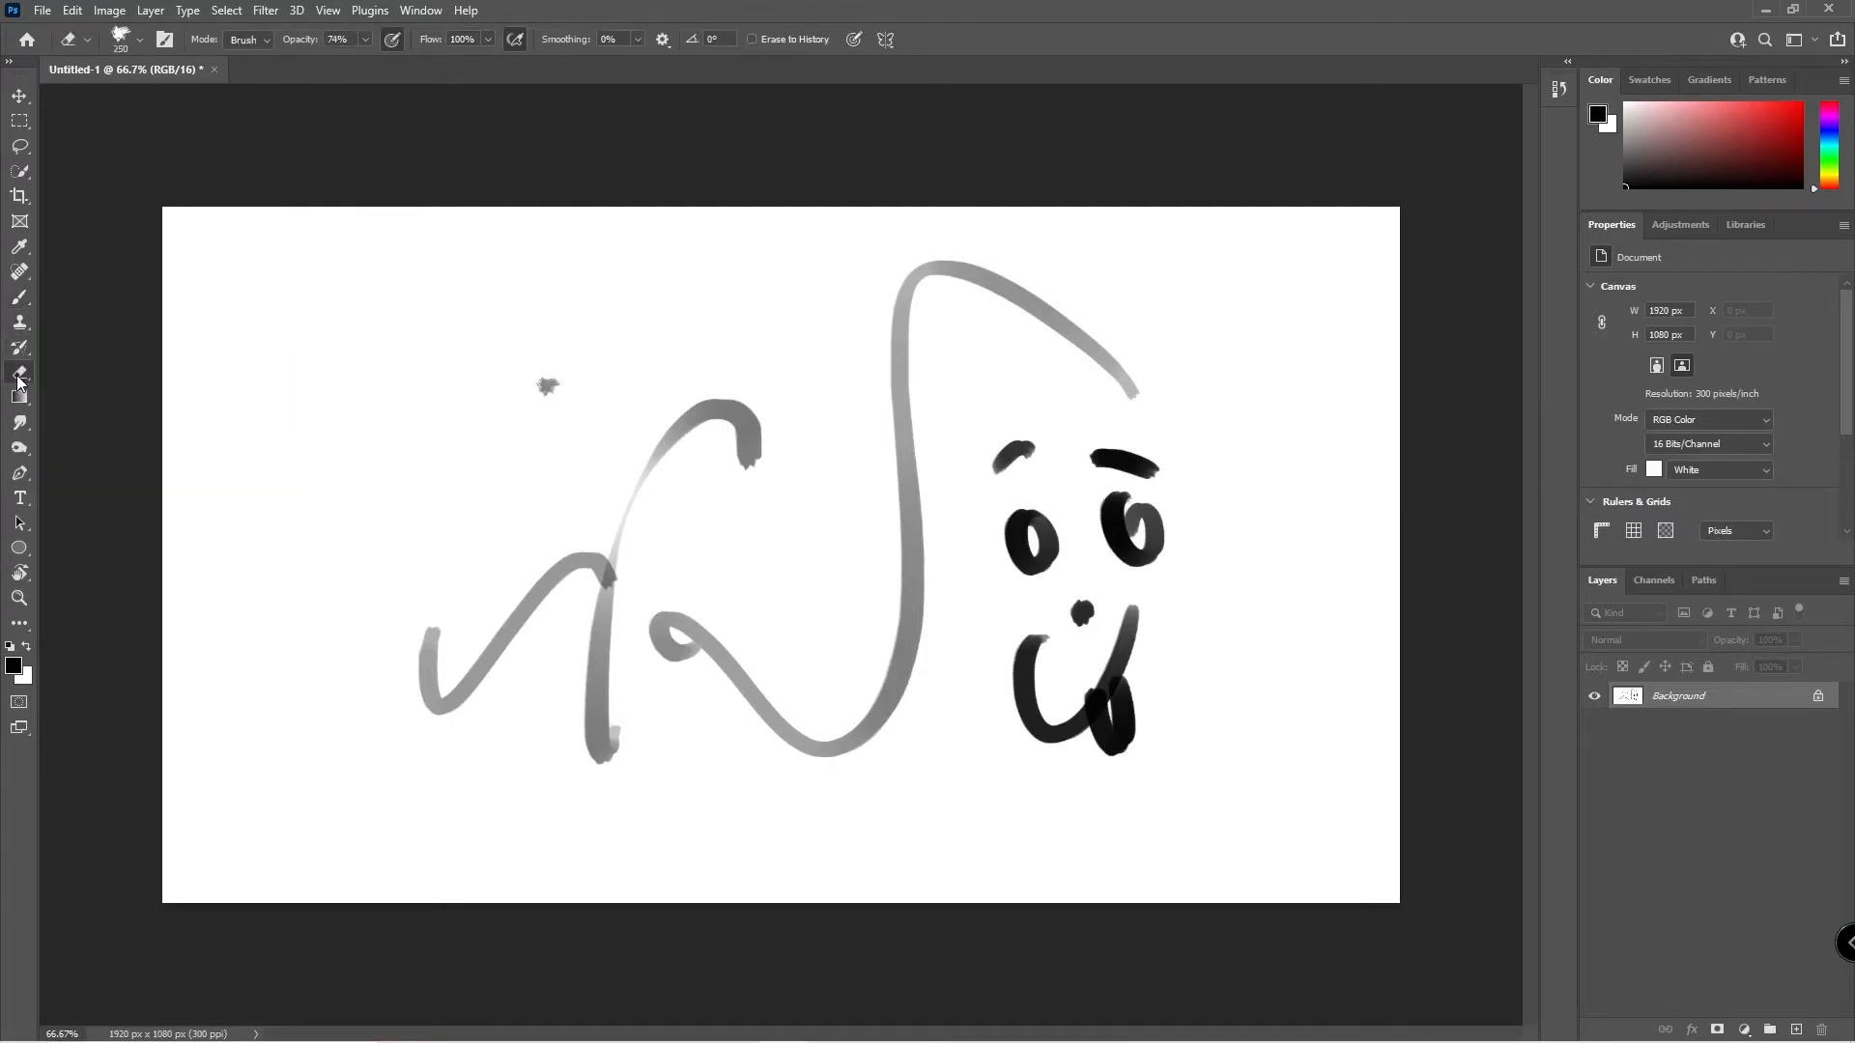
{"action": "key", "text": "bracketright"}
{"action": "key", "text": "bracketleft"}
{"action": "mouse_move", "coordinate": [1137, 599]}
{"action": "left_mouse_down"}
{"action": "mouse_move", "coordinate": [1104, 306]}
{"action": "mouse_move", "coordinate": [1046, 273]}
{"action": "mouse_move", "coordinate": [1071, 629]}
{"action": "mouse_move", "coordinate": [962, 505]}
{"action": "mouse_move", "coordinate": [1079, 455]}
{"action": "mouse_move", "coordinate": [1091, 663]}
{"action": "mouse_move", "coordinate": [1032, 508]}
{"action": "left_mouse_up"}
{"action": "key", "text": "bracketleft"}
{"action": "key", "text": "bracketleft"}
{"action": "key", "text": "bracketleft"}
{"action": "mouse_move", "coordinate": [917, 565]}
{"action": "left_mouse_down"}
{"action": "mouse_move", "coordinate": [932, 580]}
{"action": "mouse_move", "coordinate": [812, 733]}
{"action": "mouse_move", "coordinate": [756, 692]}
{"action": "mouse_move", "coordinate": [807, 724]}
{"action": "left_mouse_up"}
{"action": "key", "text": "bracketleft"}
{"action": "key", "text": "bracketleft"}
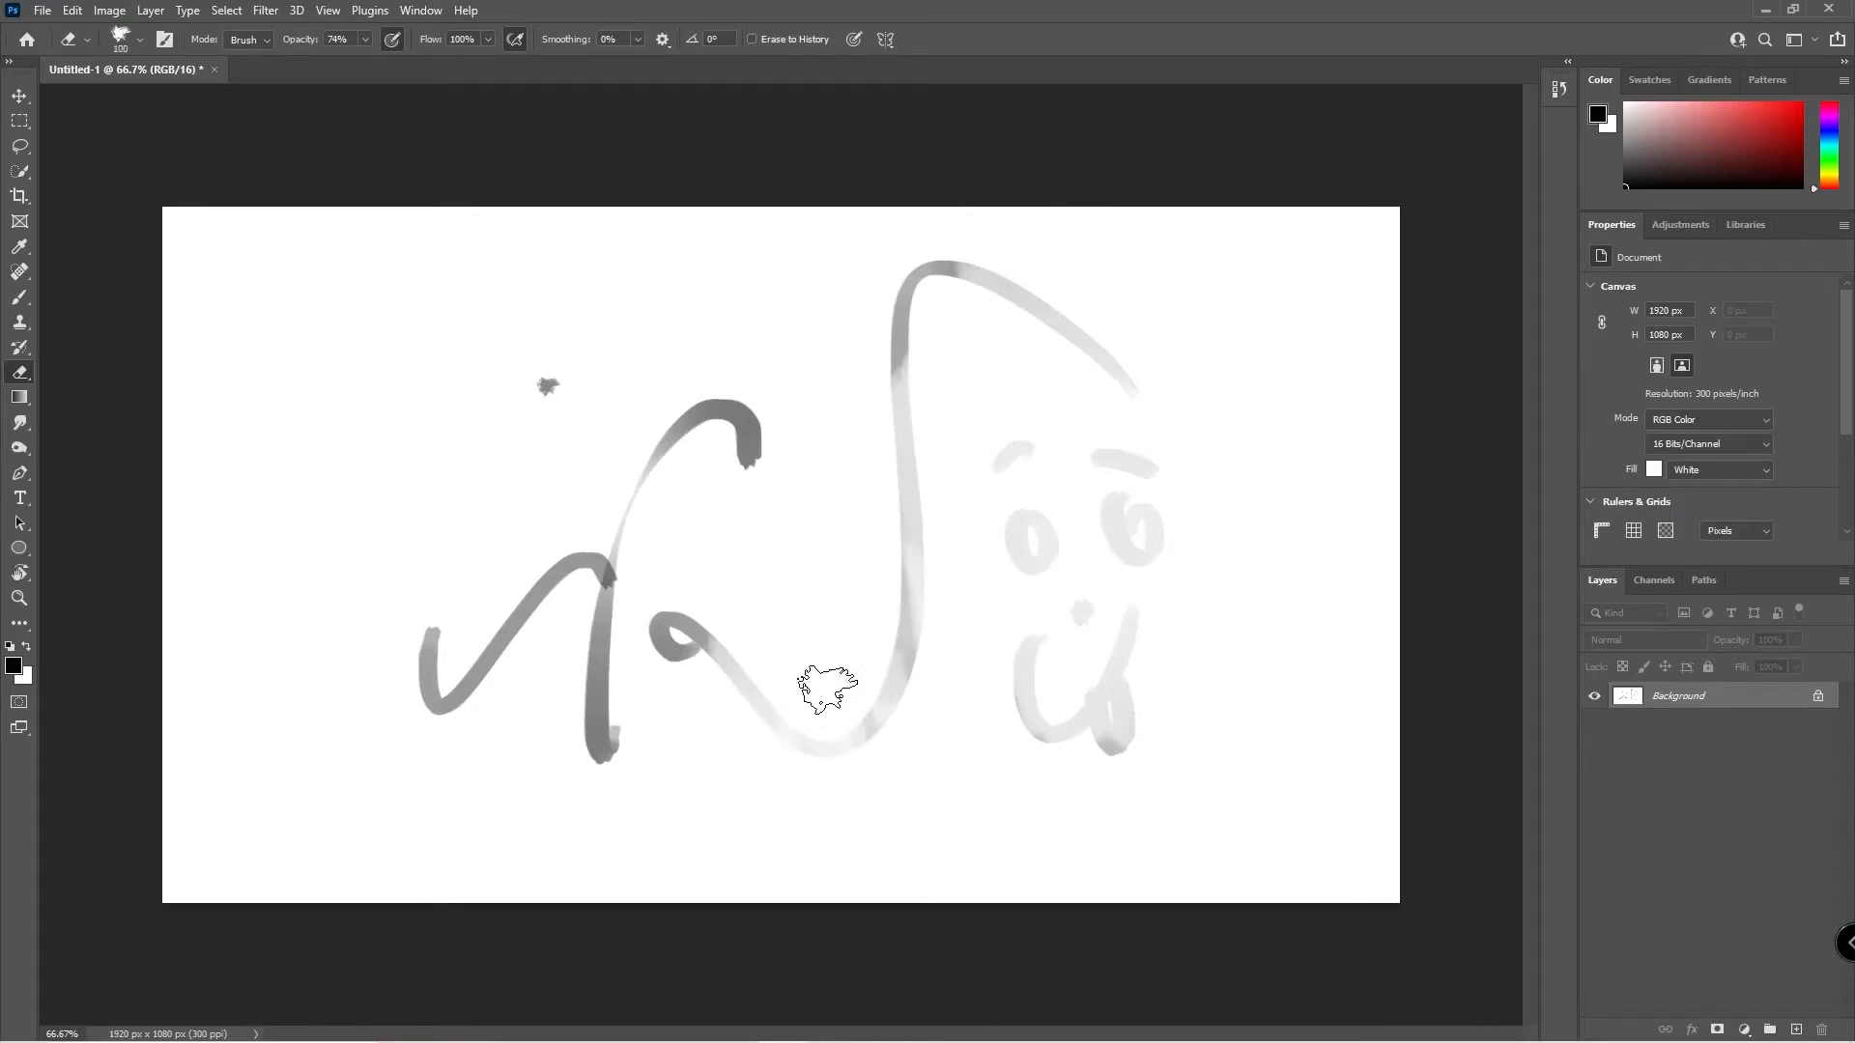
Raise the Eraser's opacity to 100% and erase all remaining strokes from the canvas.
{"action": "left_click_drag", "start_coordinate": [295, 38], "coordinate": [325, 39]}
{"action": "mouse_move", "coordinate": [865, 691]}
{"action": "left_mouse_down"}
{"action": "mouse_move", "coordinate": [894, 754]}
{"action": "mouse_move", "coordinate": [872, 619]}
{"action": "mouse_move", "coordinate": [924, 716]}
{"action": "mouse_move", "coordinate": [969, 704]}
{"action": "mouse_move", "coordinate": [940, 550]}
{"action": "mouse_move", "coordinate": [913, 687]}
{"action": "mouse_move", "coordinate": [1015, 724]}
{"action": "mouse_move", "coordinate": [1078, 544]}
{"action": "mouse_move", "coordinate": [1065, 364]}
{"action": "mouse_move", "coordinate": [1145, 660]}
{"action": "mouse_move", "coordinate": [1163, 651]}
{"action": "mouse_move", "coordinate": [1030, 219]}
{"action": "mouse_move", "coordinate": [904, 213]}
{"action": "mouse_move", "coordinate": [1023, 490]}
{"action": "mouse_move", "coordinate": [1049, 325]}
{"action": "mouse_move", "coordinate": [916, 173]}
{"action": "mouse_move", "coordinate": [945, 421]}
{"action": "mouse_move", "coordinate": [859, 361]}
{"action": "mouse_move", "coordinate": [791, 445]}
{"action": "mouse_move", "coordinate": [674, 293]}
{"action": "mouse_move", "coordinate": [748, 606]}
{"action": "mouse_move", "coordinate": [738, 683]}
{"action": "mouse_move", "coordinate": [707, 701]}
{"action": "mouse_move", "coordinate": [664, 579]}
{"action": "mouse_move", "coordinate": [579, 502]}
{"action": "mouse_move", "coordinate": [550, 517]}
{"action": "mouse_move", "coordinate": [565, 762]}
{"action": "mouse_move", "coordinate": [519, 811]}
{"action": "mouse_move", "coordinate": [452, 655]}
{"action": "mouse_move", "coordinate": [398, 658]}
{"action": "mouse_move", "coordinate": [507, 468]}
{"action": "mouse_move", "coordinate": [618, 515]}
{"action": "mouse_move", "coordinate": [482, 384]}
{"action": "mouse_move", "coordinate": [128, 500]}
{"action": "left_mouse_up"}
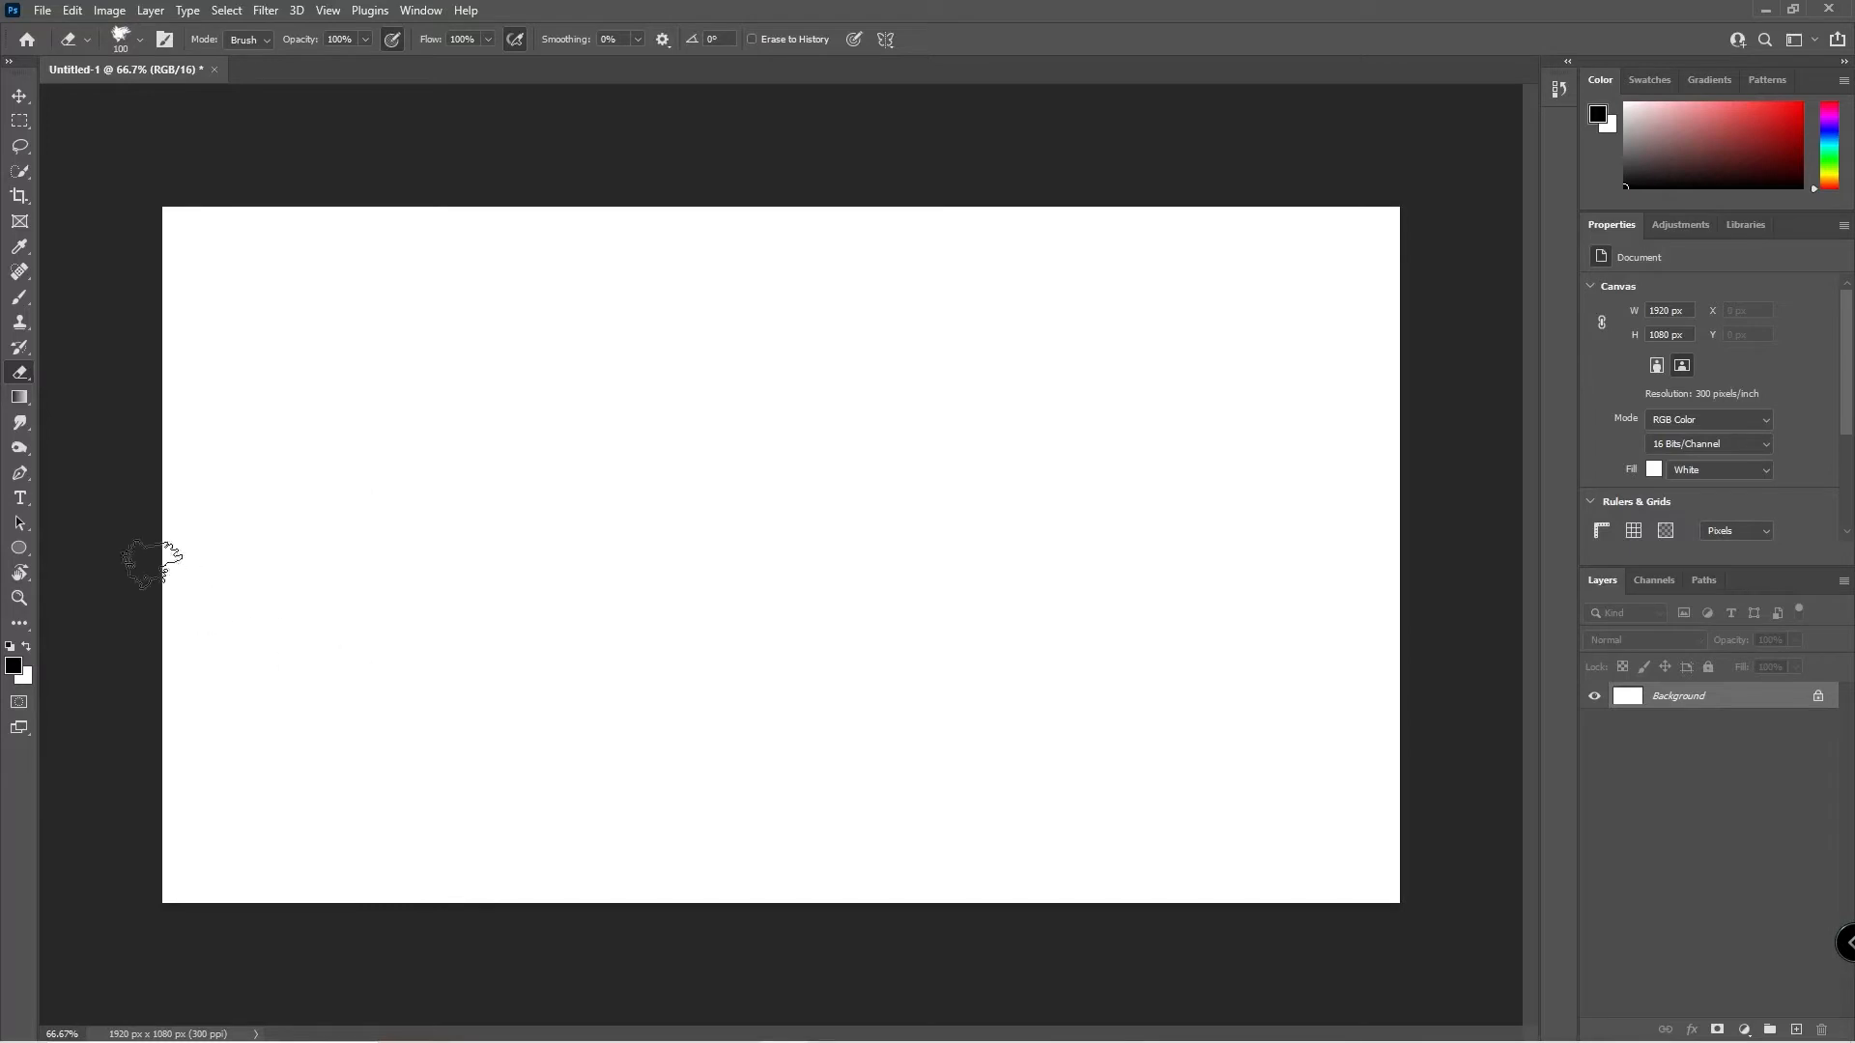
Switch from the Eraser to the Gradient tool and try the current white-to-transparent gradient diagonally across the canvas.
{"action": "right_click", "coordinate": [20, 374]}
{"action": "left_click", "coordinate": [20, 398]}
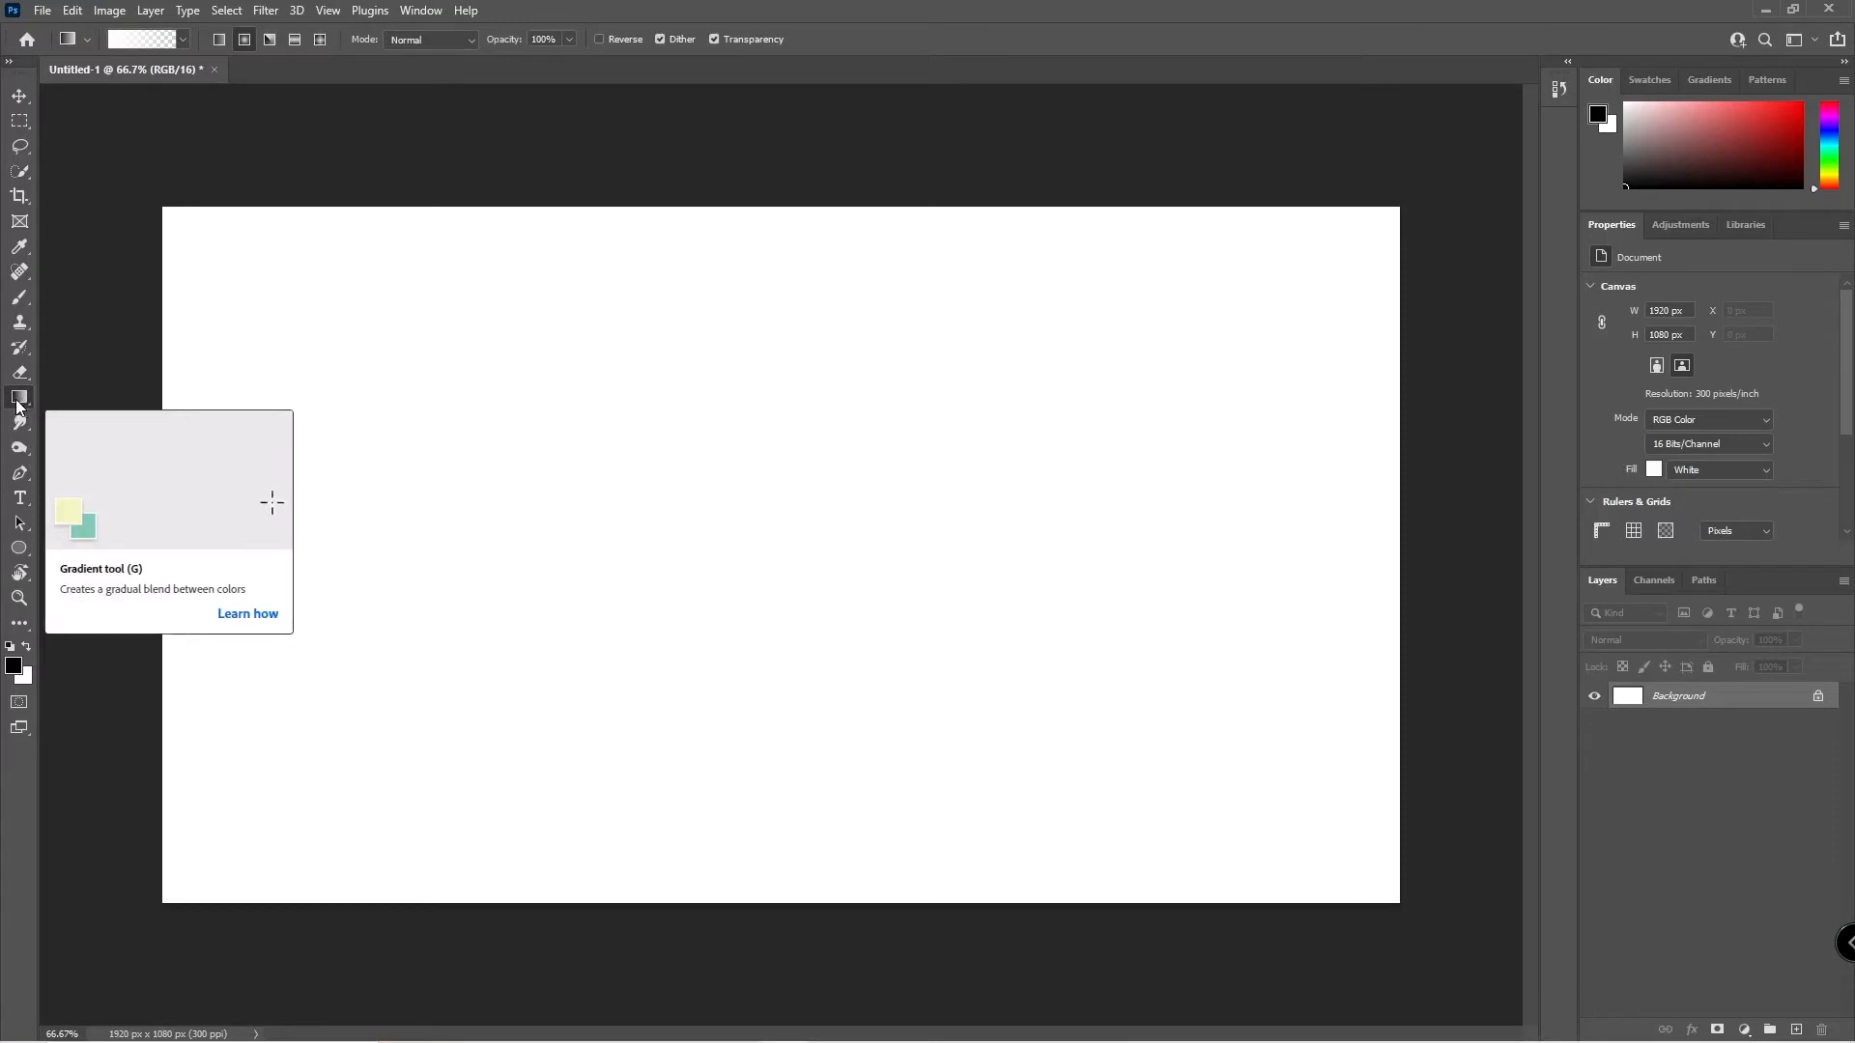
{"action": "right_click", "coordinate": [20, 398]}
{"action": "left_click", "coordinate": [94, 382]}
{"action": "left_click_drag", "start_coordinate": [382, 345], "coordinate": [1033, 732]}
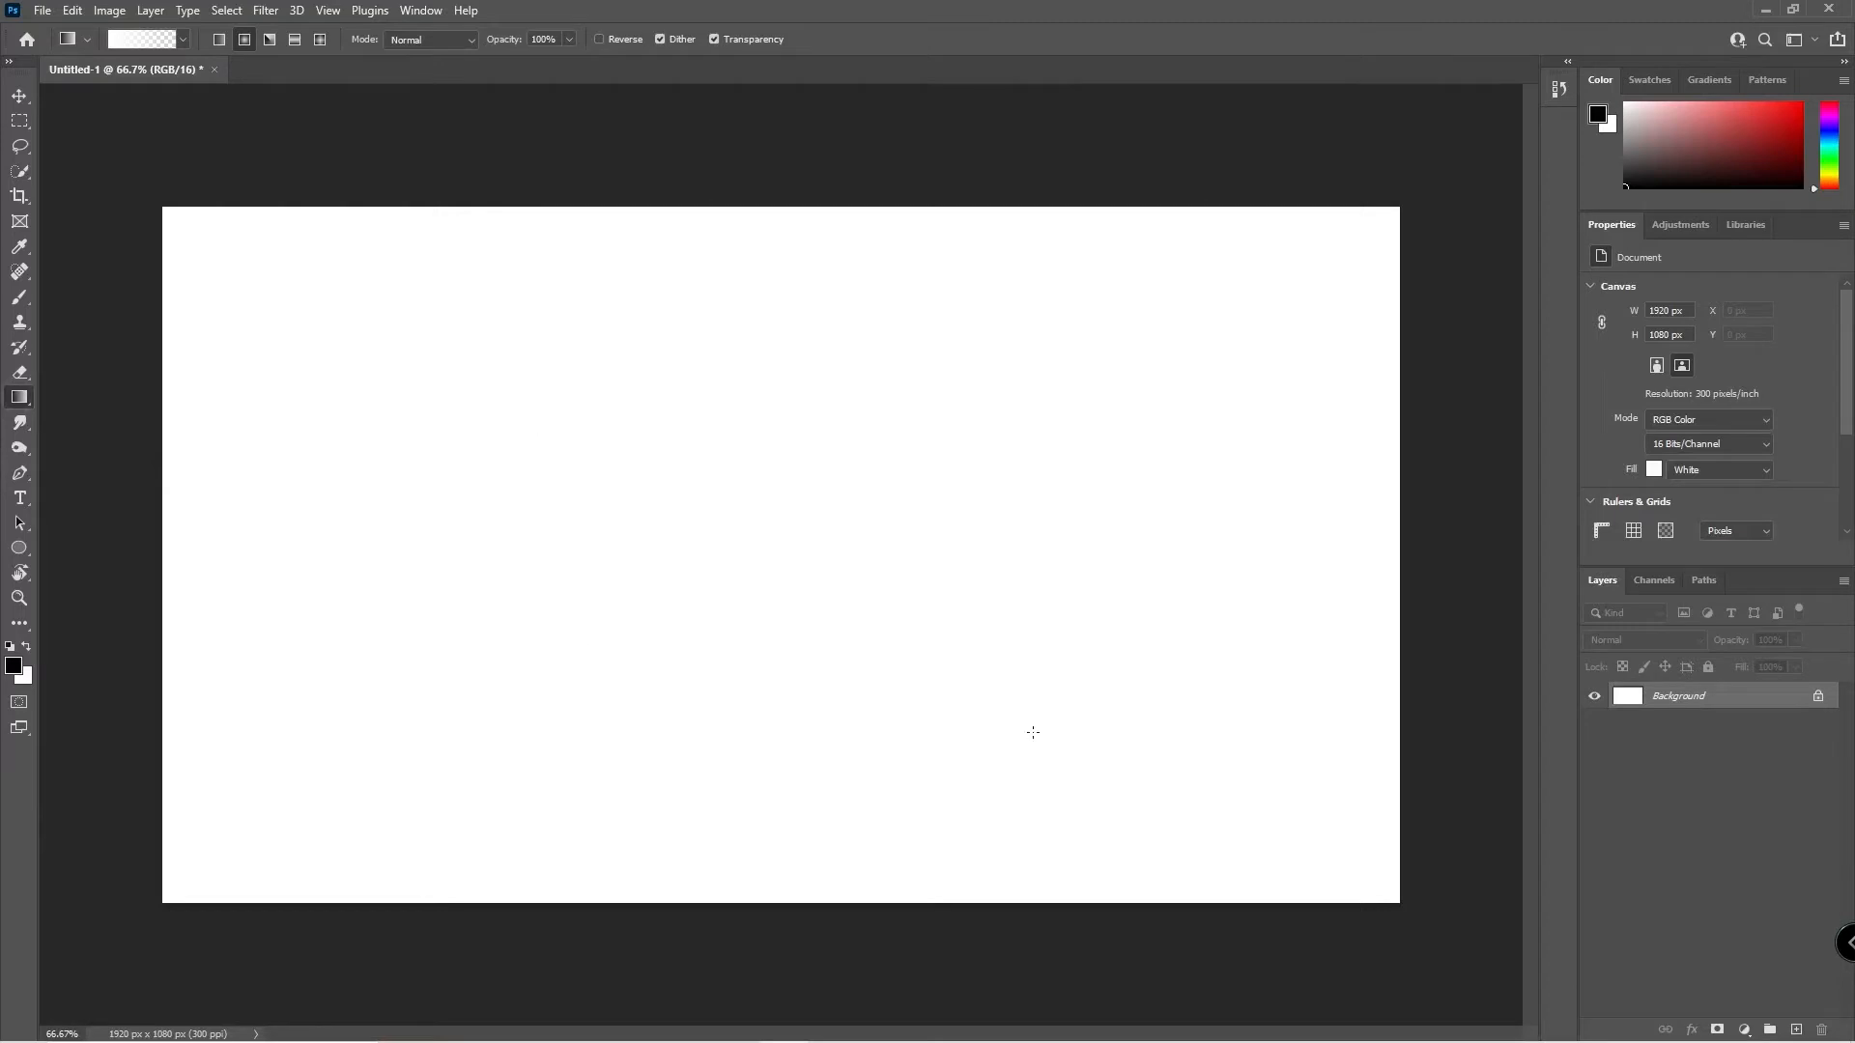
Choose the dark purple to turquoise preset from the Blues gradients and draw it as a radial gradient diagonally across the canvas.
{"action": "left_click", "coordinate": [184, 40]}
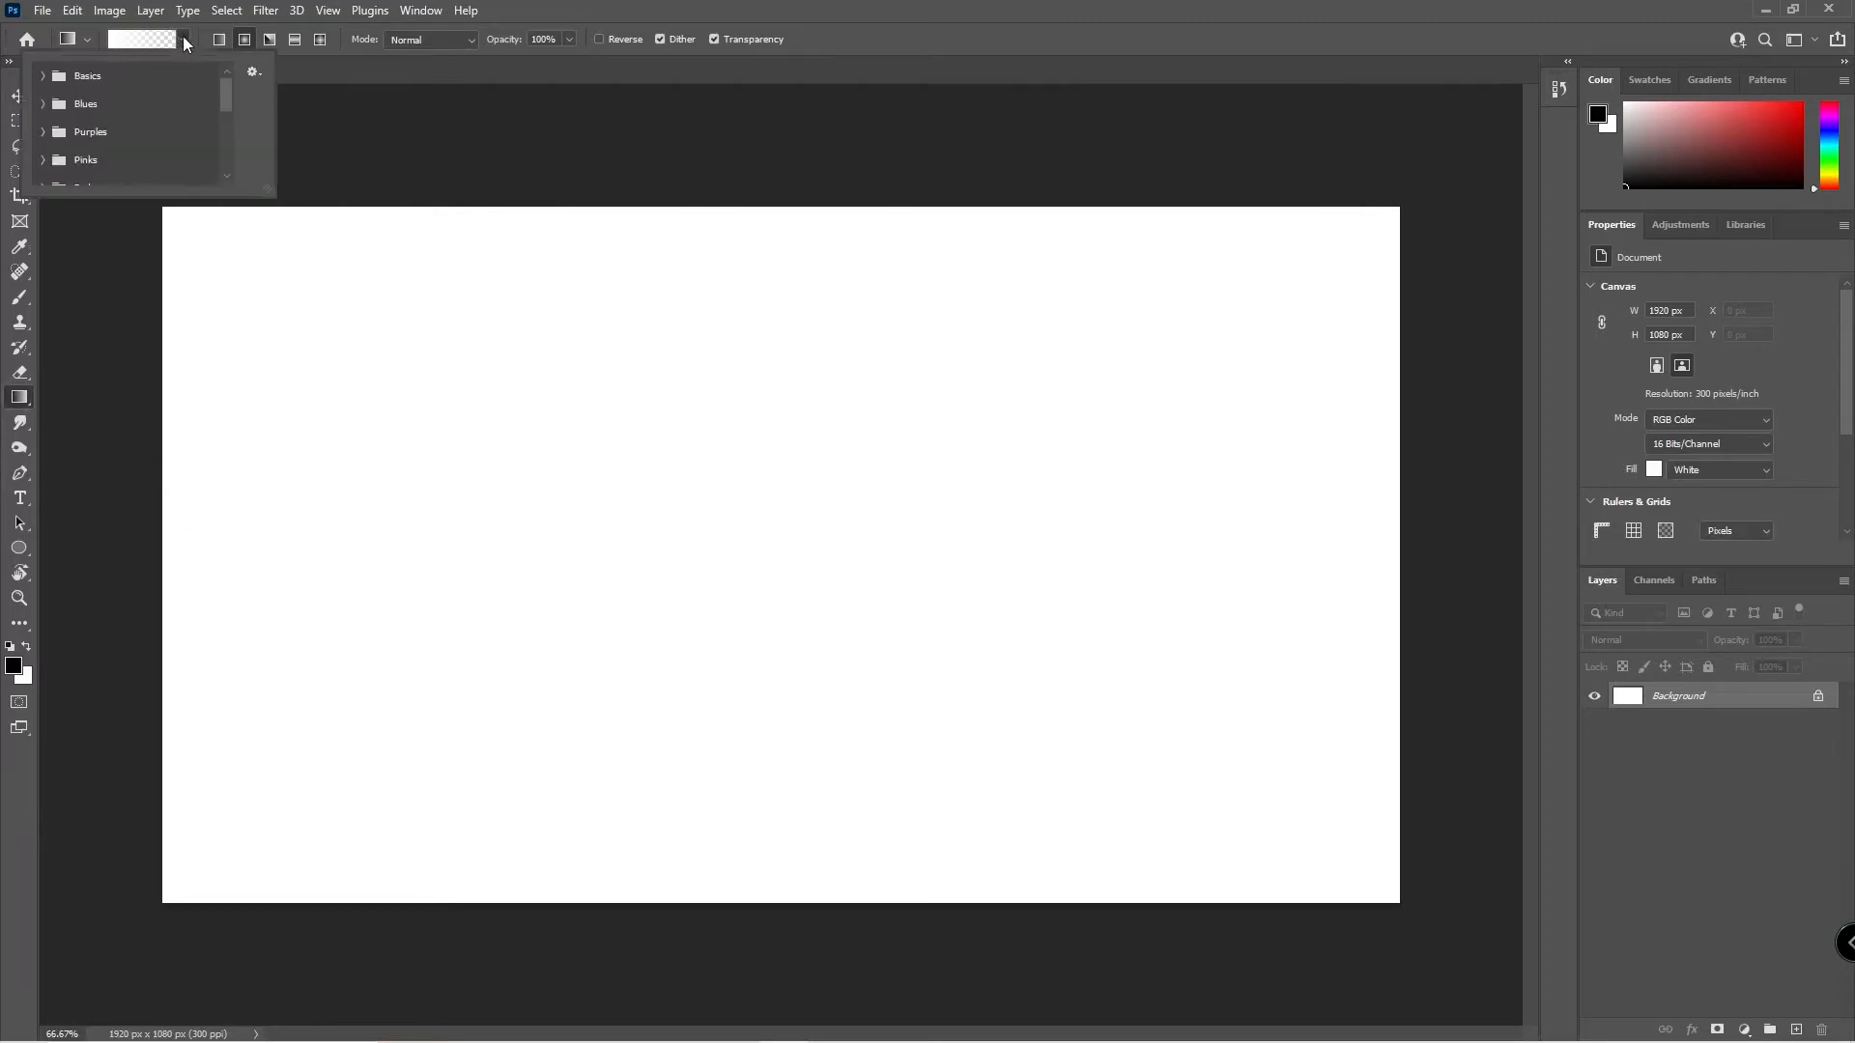
{"action": "left_click", "coordinate": [43, 103]}
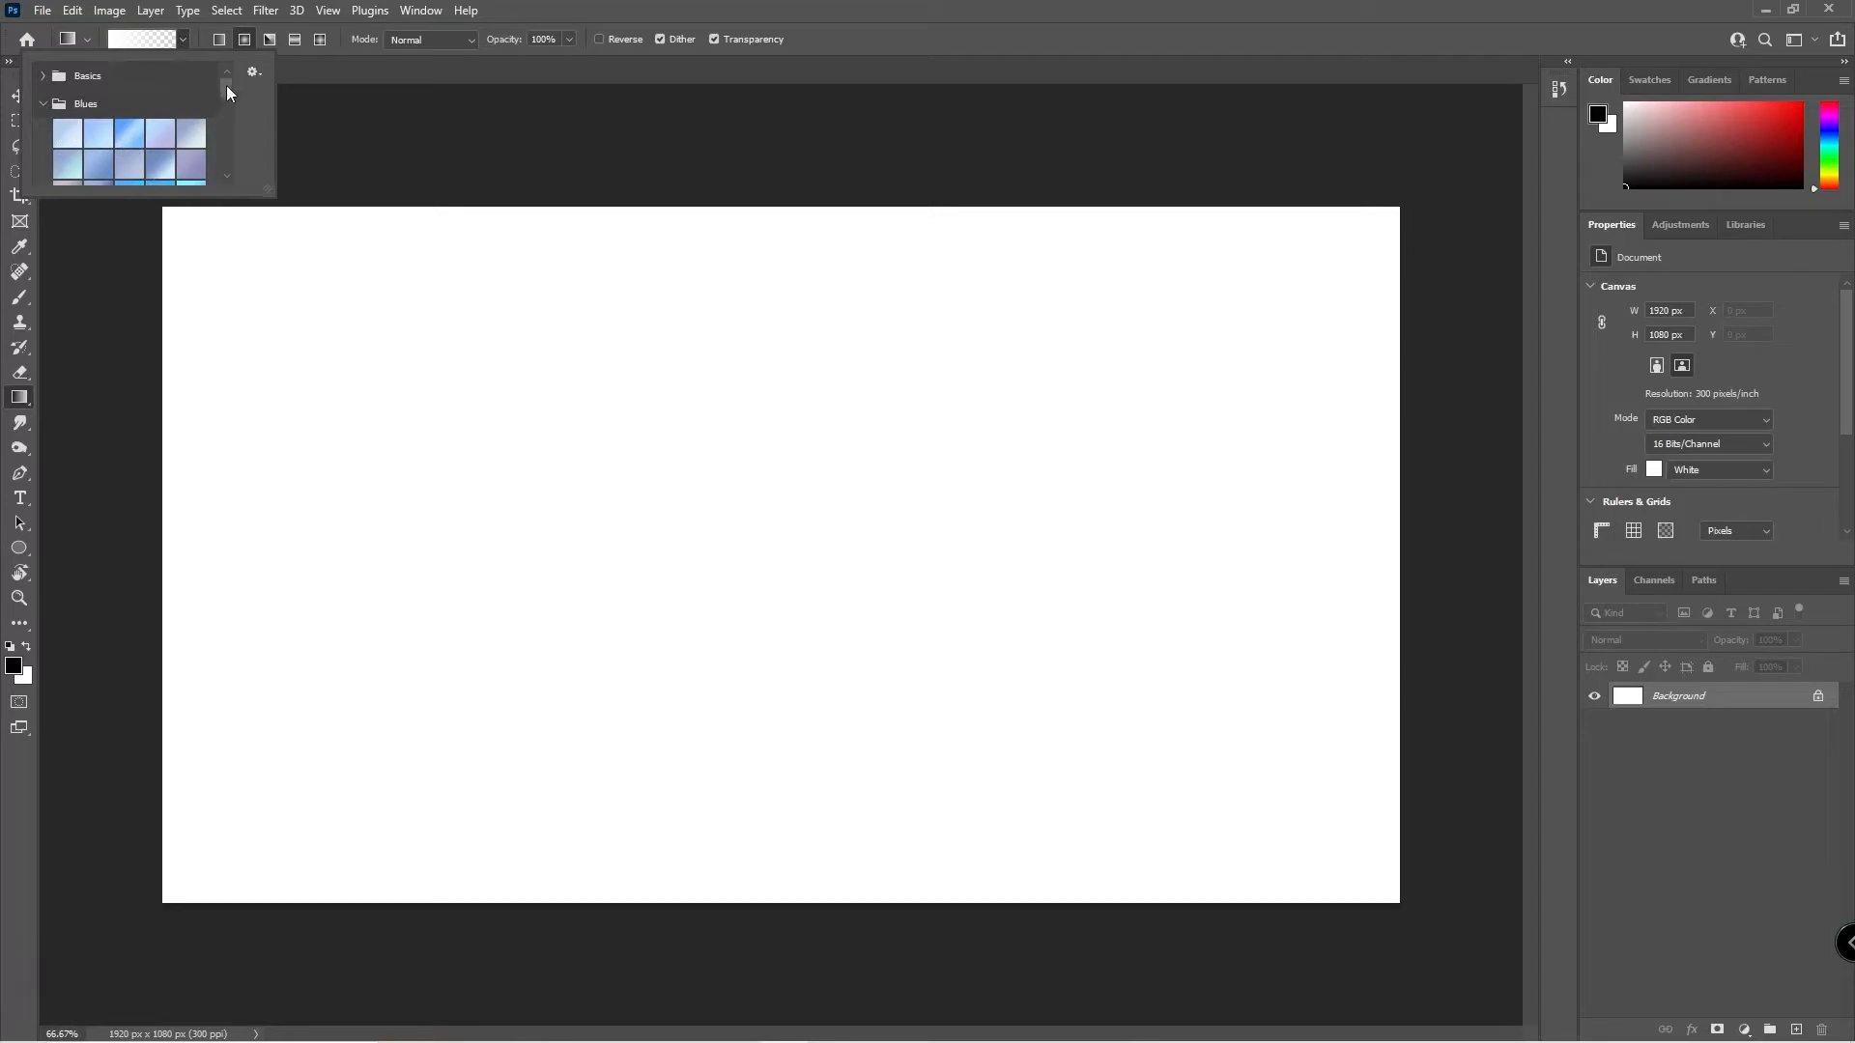
{"action": "left_click_drag", "start_coordinate": [228, 85], "coordinate": [224, 106]}
{"action": "left_click", "coordinate": [98, 173]}
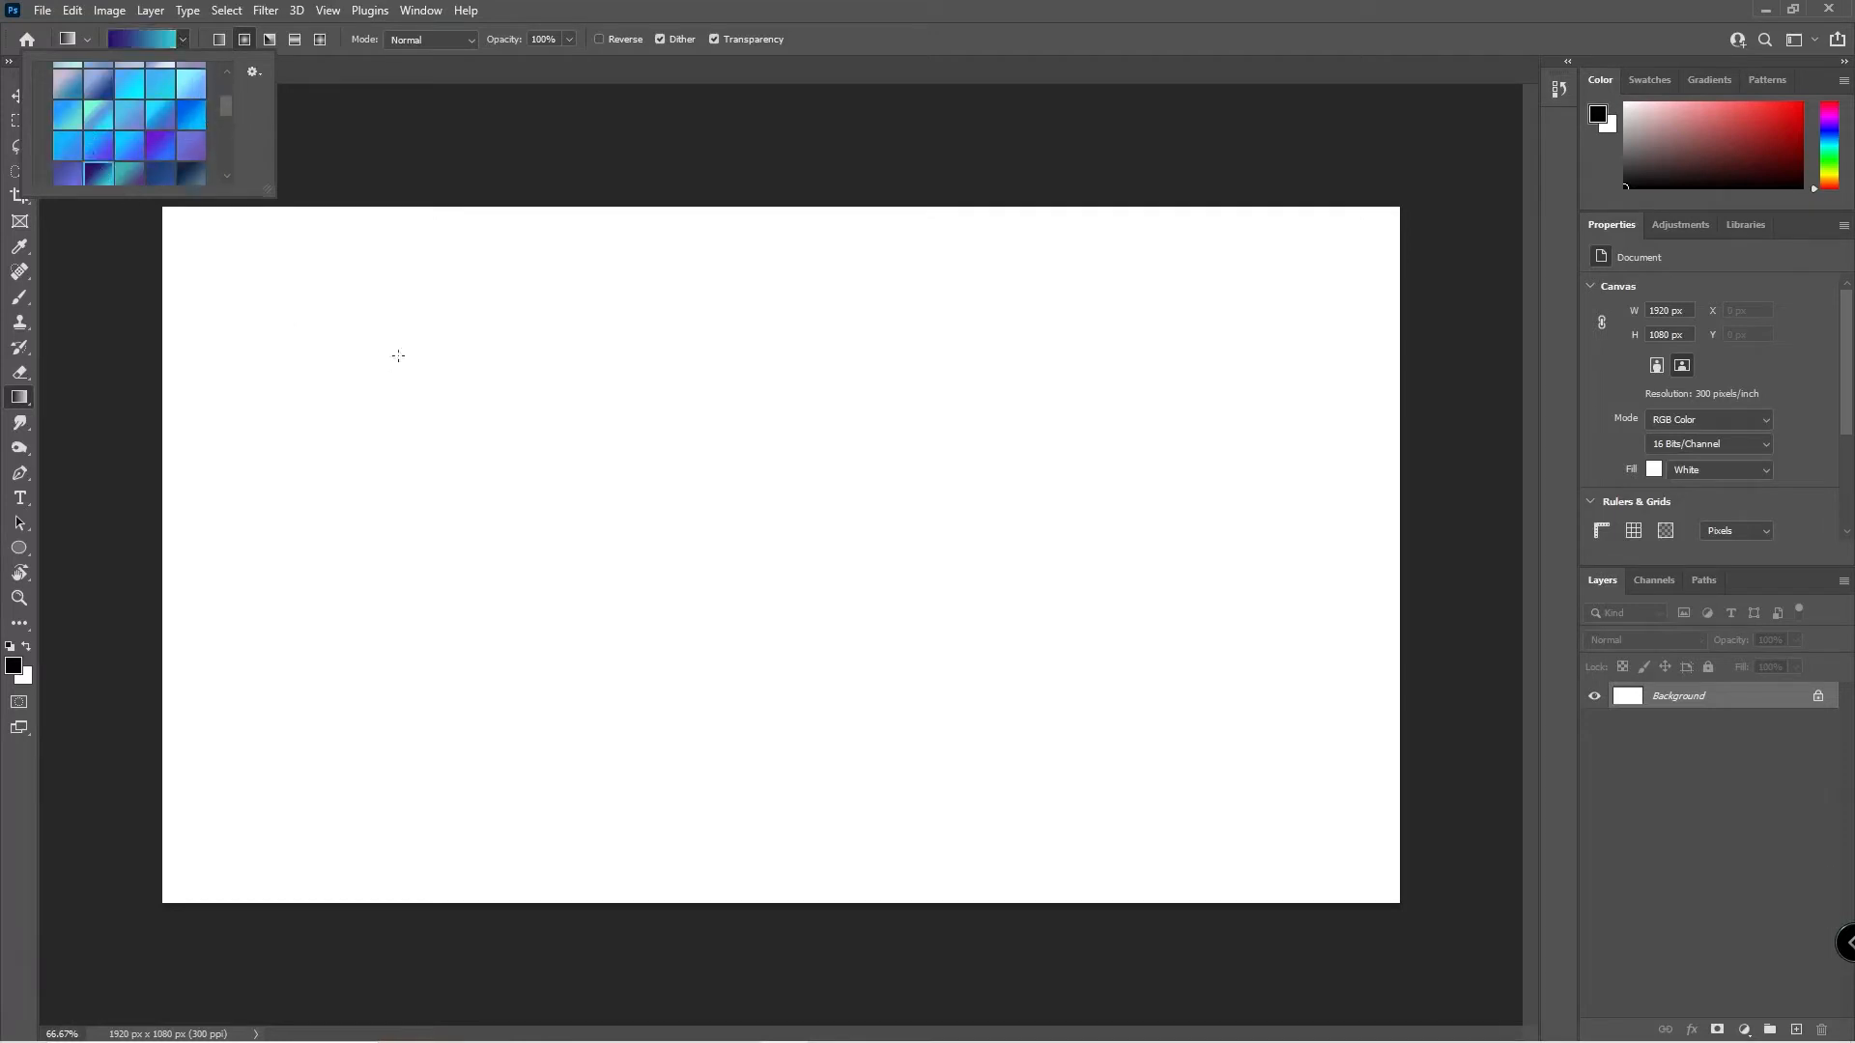
{"action": "left_click_drag", "start_coordinate": [355, 313], "coordinate": [1281, 792]}
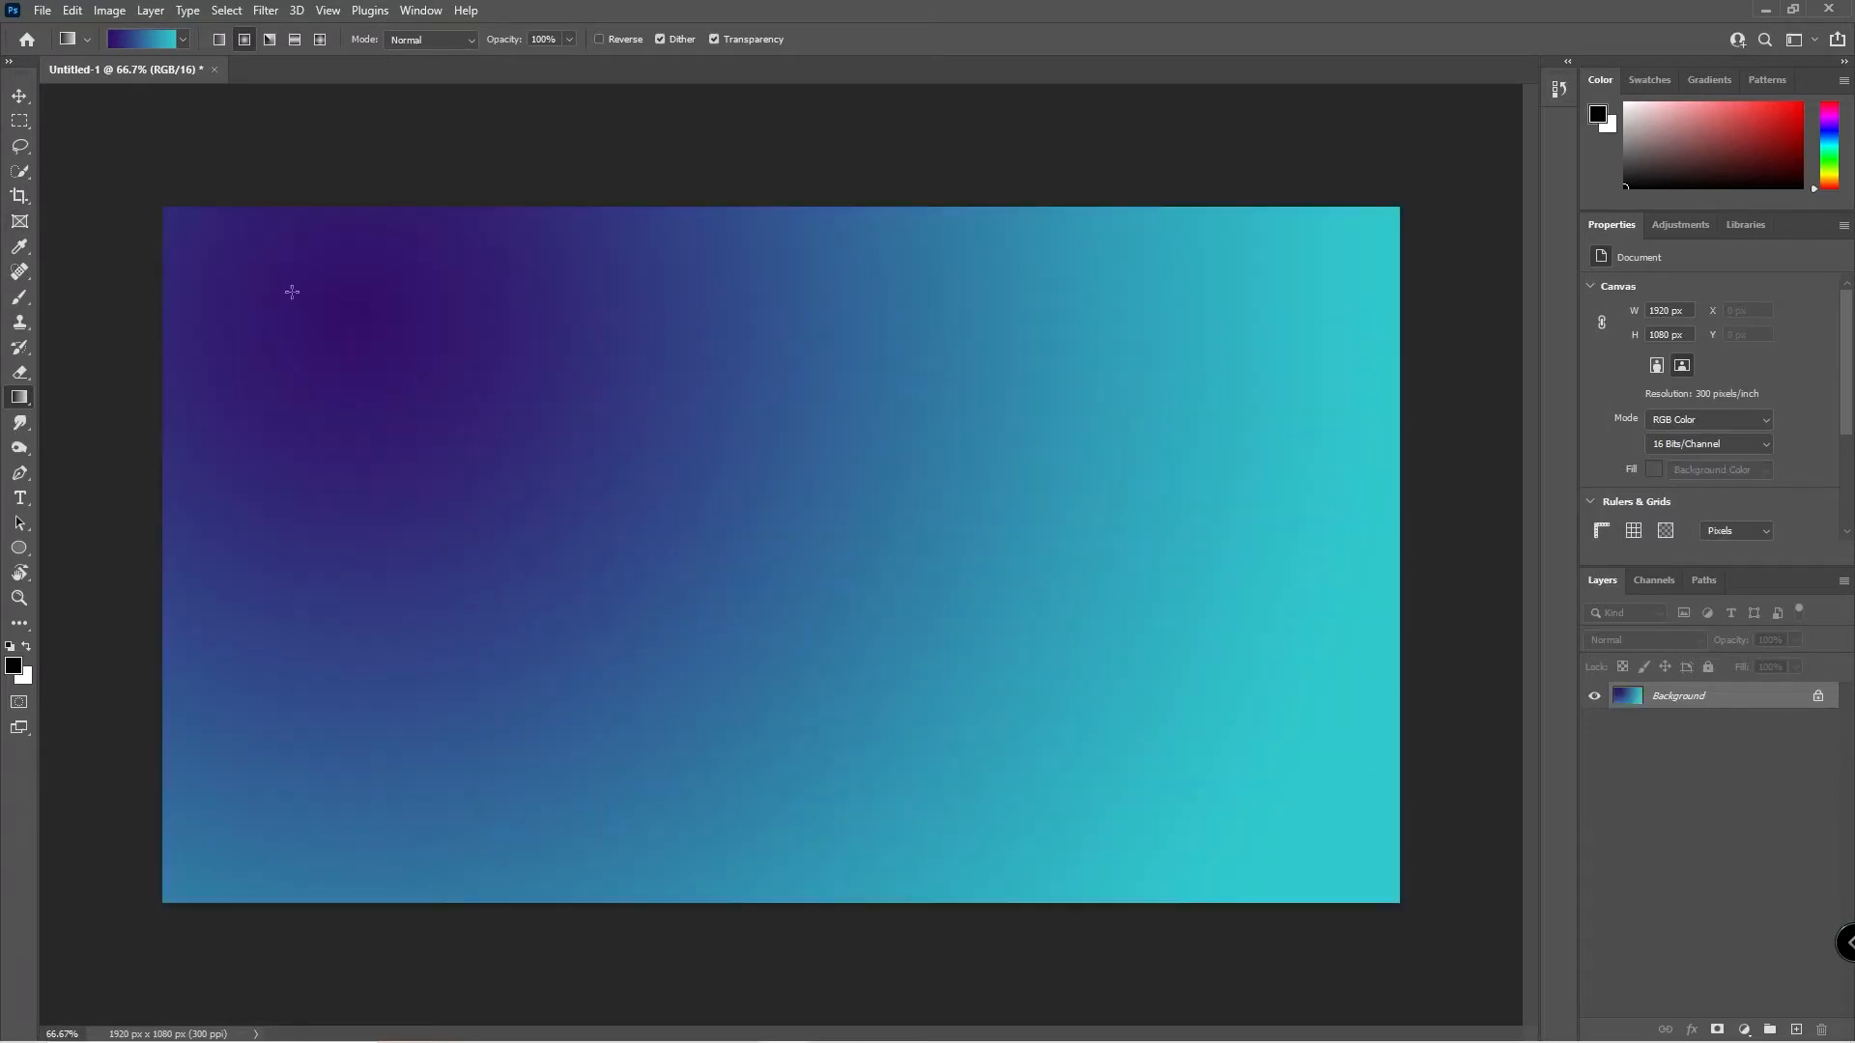
Try the Diamond Gradient style with the purple to turquoise preset on the canvas.
{"action": "left_click", "coordinate": [321, 40]}
{"action": "left_click_drag", "start_coordinate": [719, 466], "coordinate": [791, 751]}
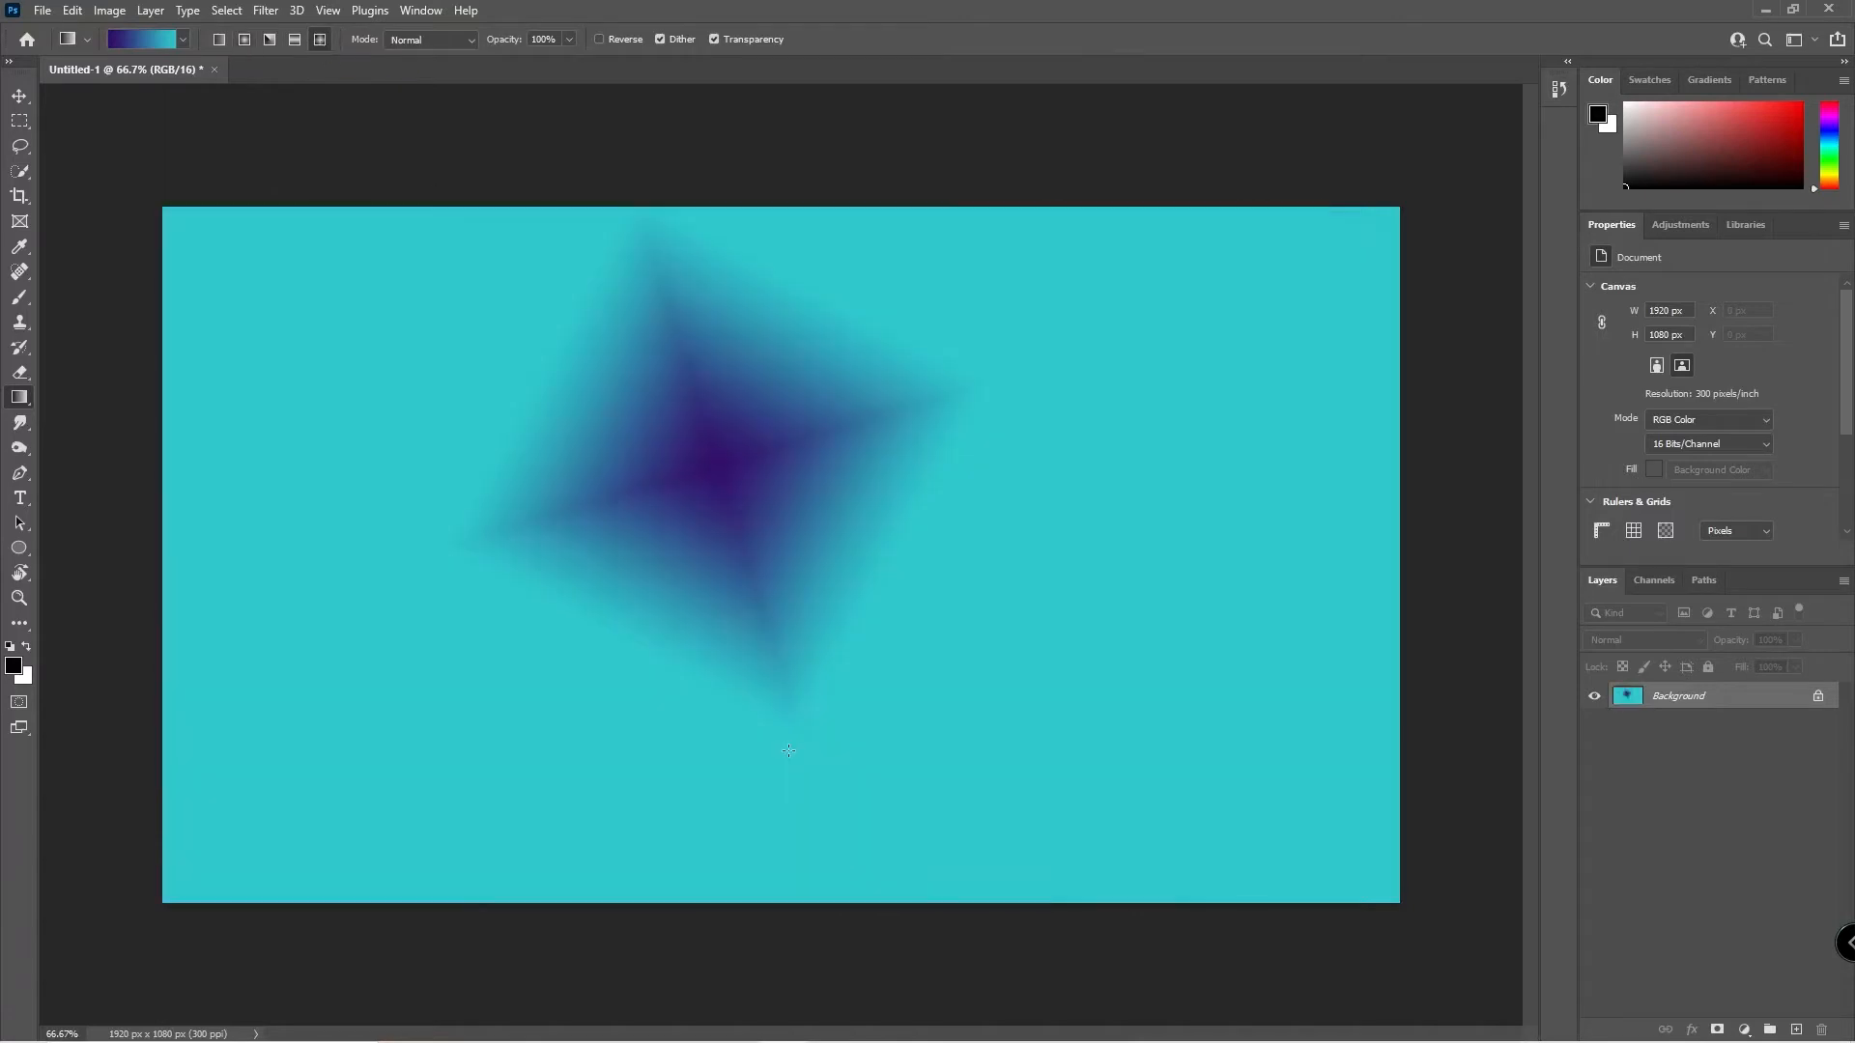
{"action": "left_click_drag", "start_coordinate": [362, 309], "coordinate": [488, 812]}
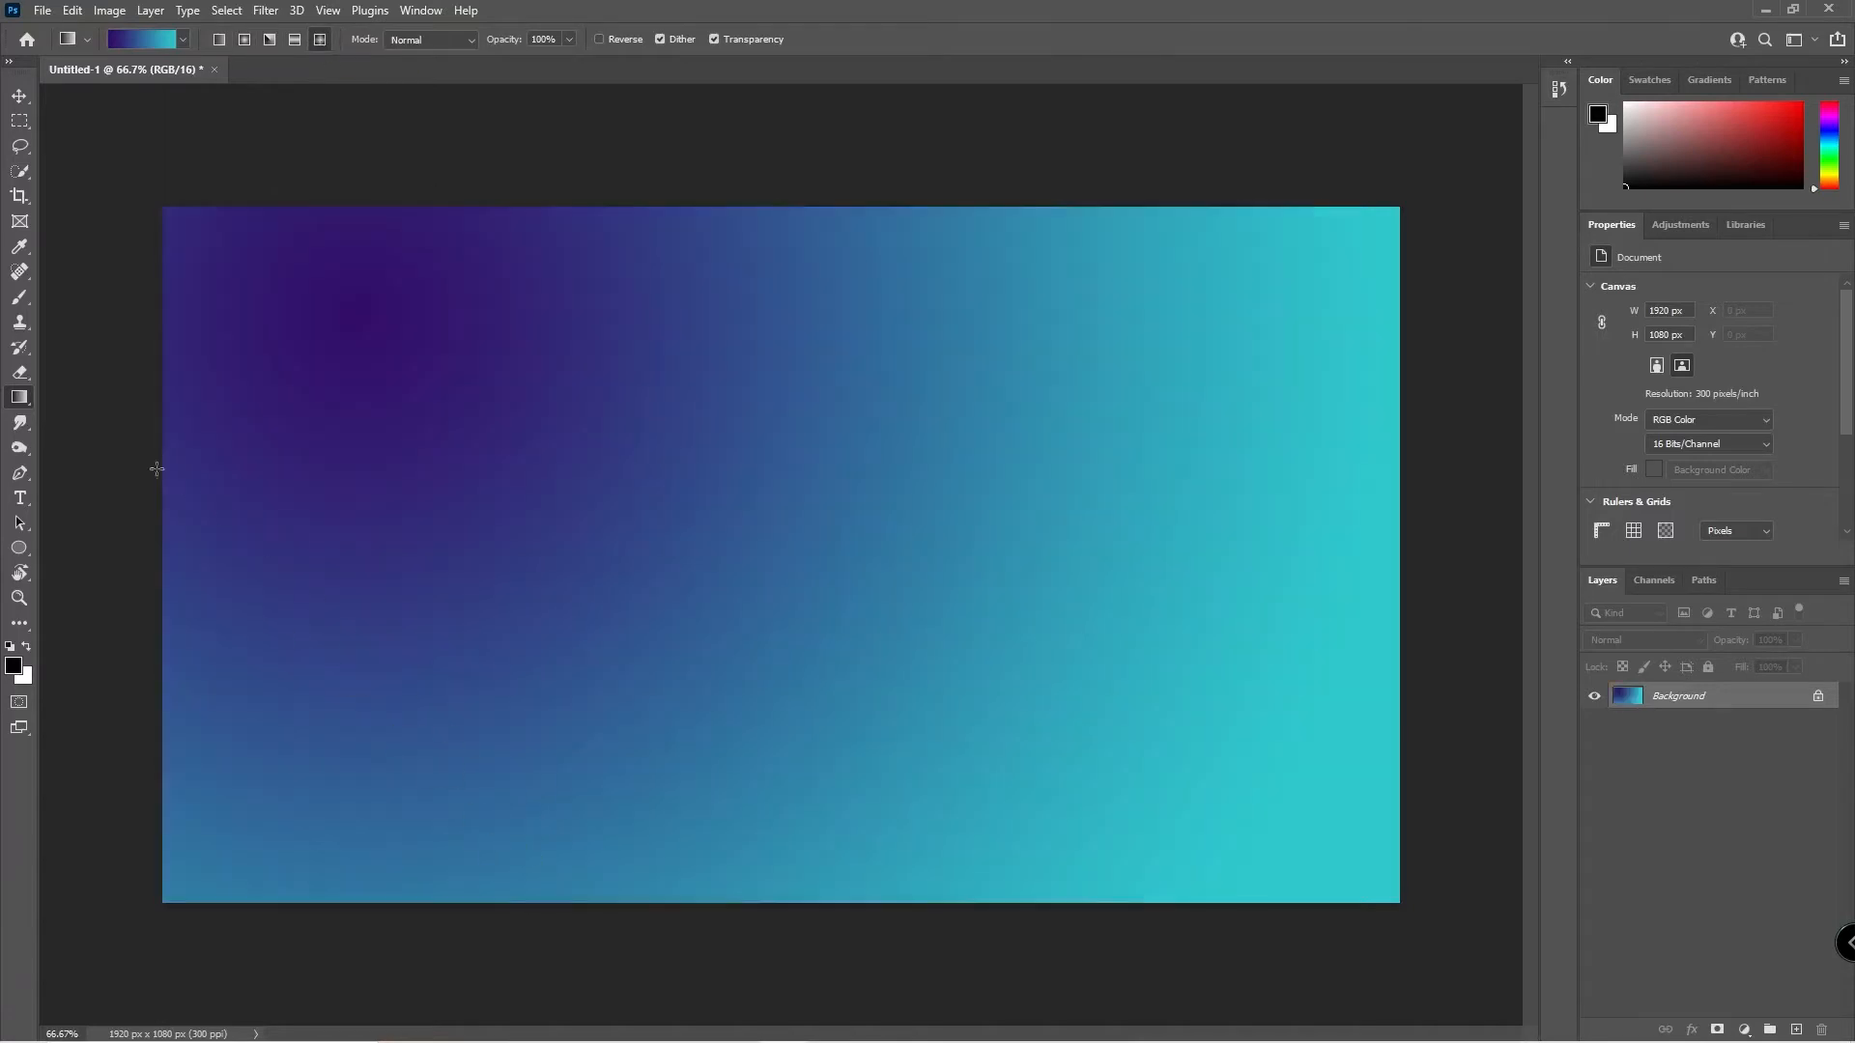
Set the Smudge tool's brush size to 125 px and unlock the Background layer.
{"action": "left_click", "coordinate": [19, 421]}
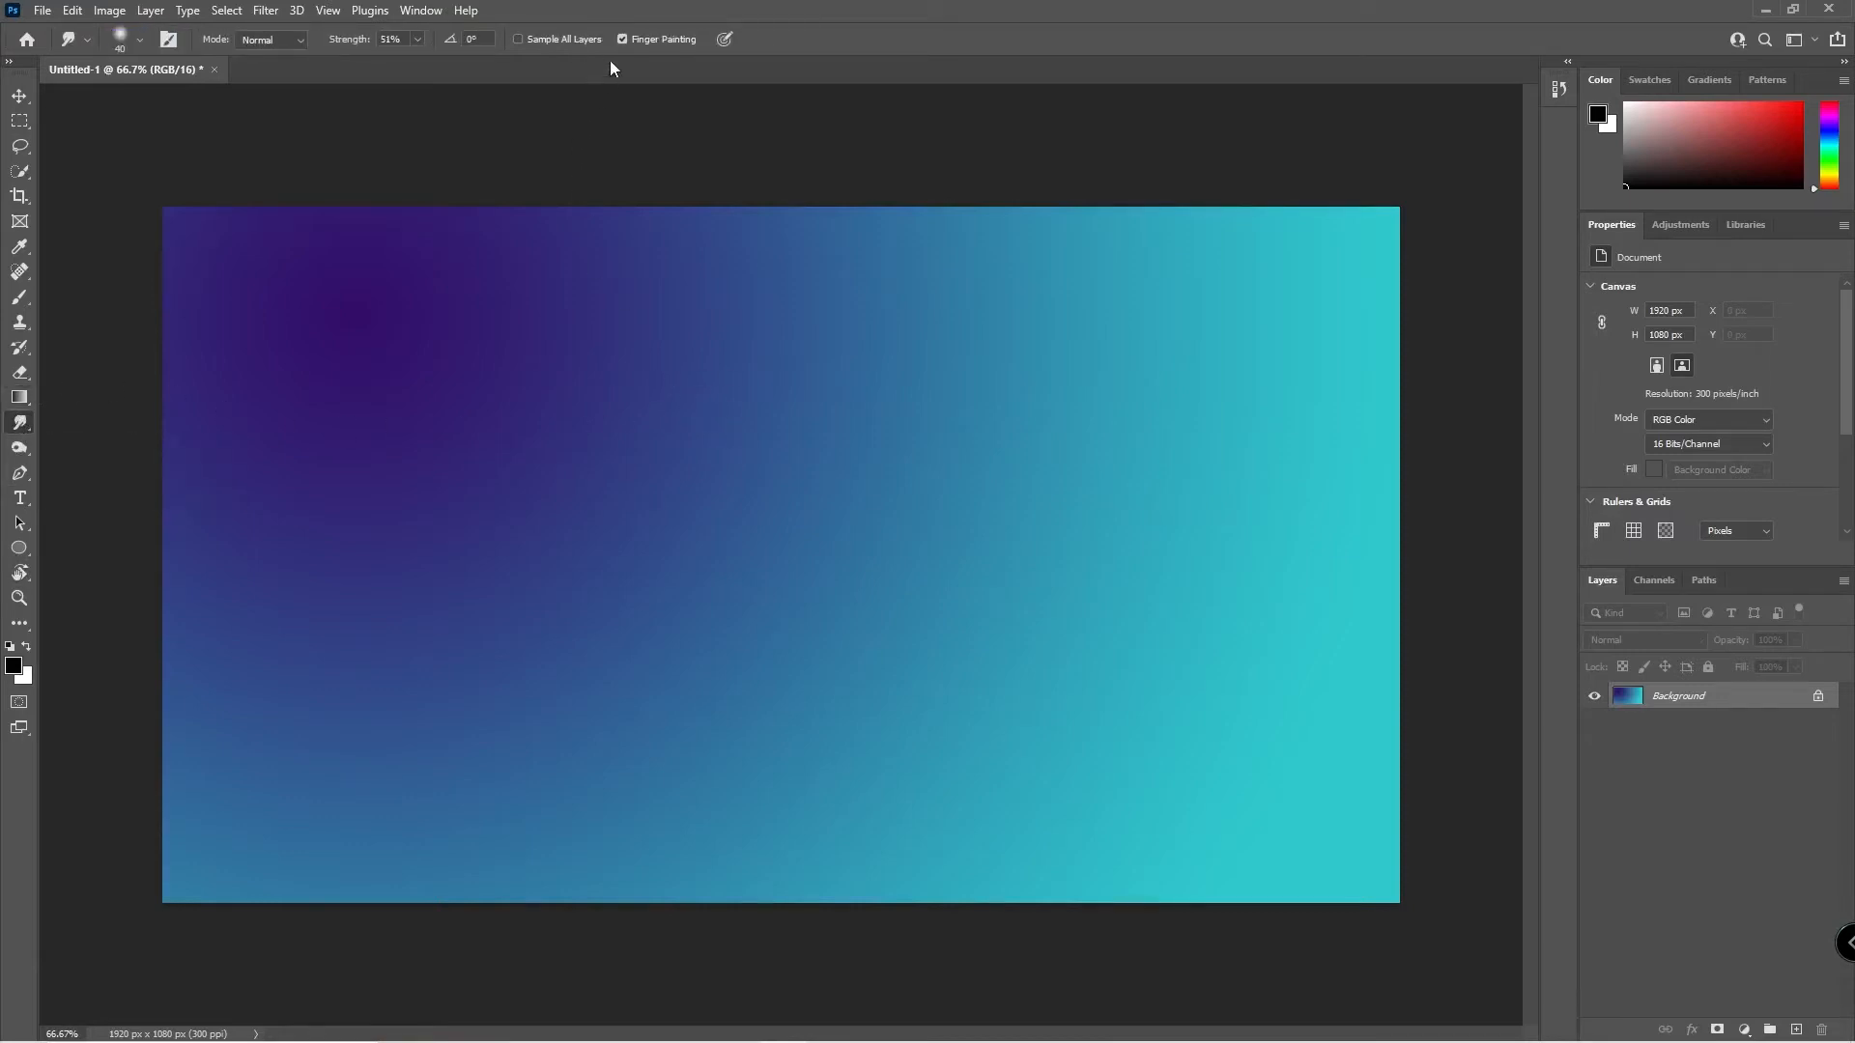
{"action": "key", "text": "bracketright"}
{"action": "key", "text": "bracketright"}
{"action": "key", "text": "bracketright"}
{"action": "key", "text": "bracketright"}
{"action": "key", "text": "bracketright"}
{"action": "key", "text": "bracketright"}
{"action": "key", "text": "bracketright"}
{"action": "left_click", "coordinate": [1820, 696]}
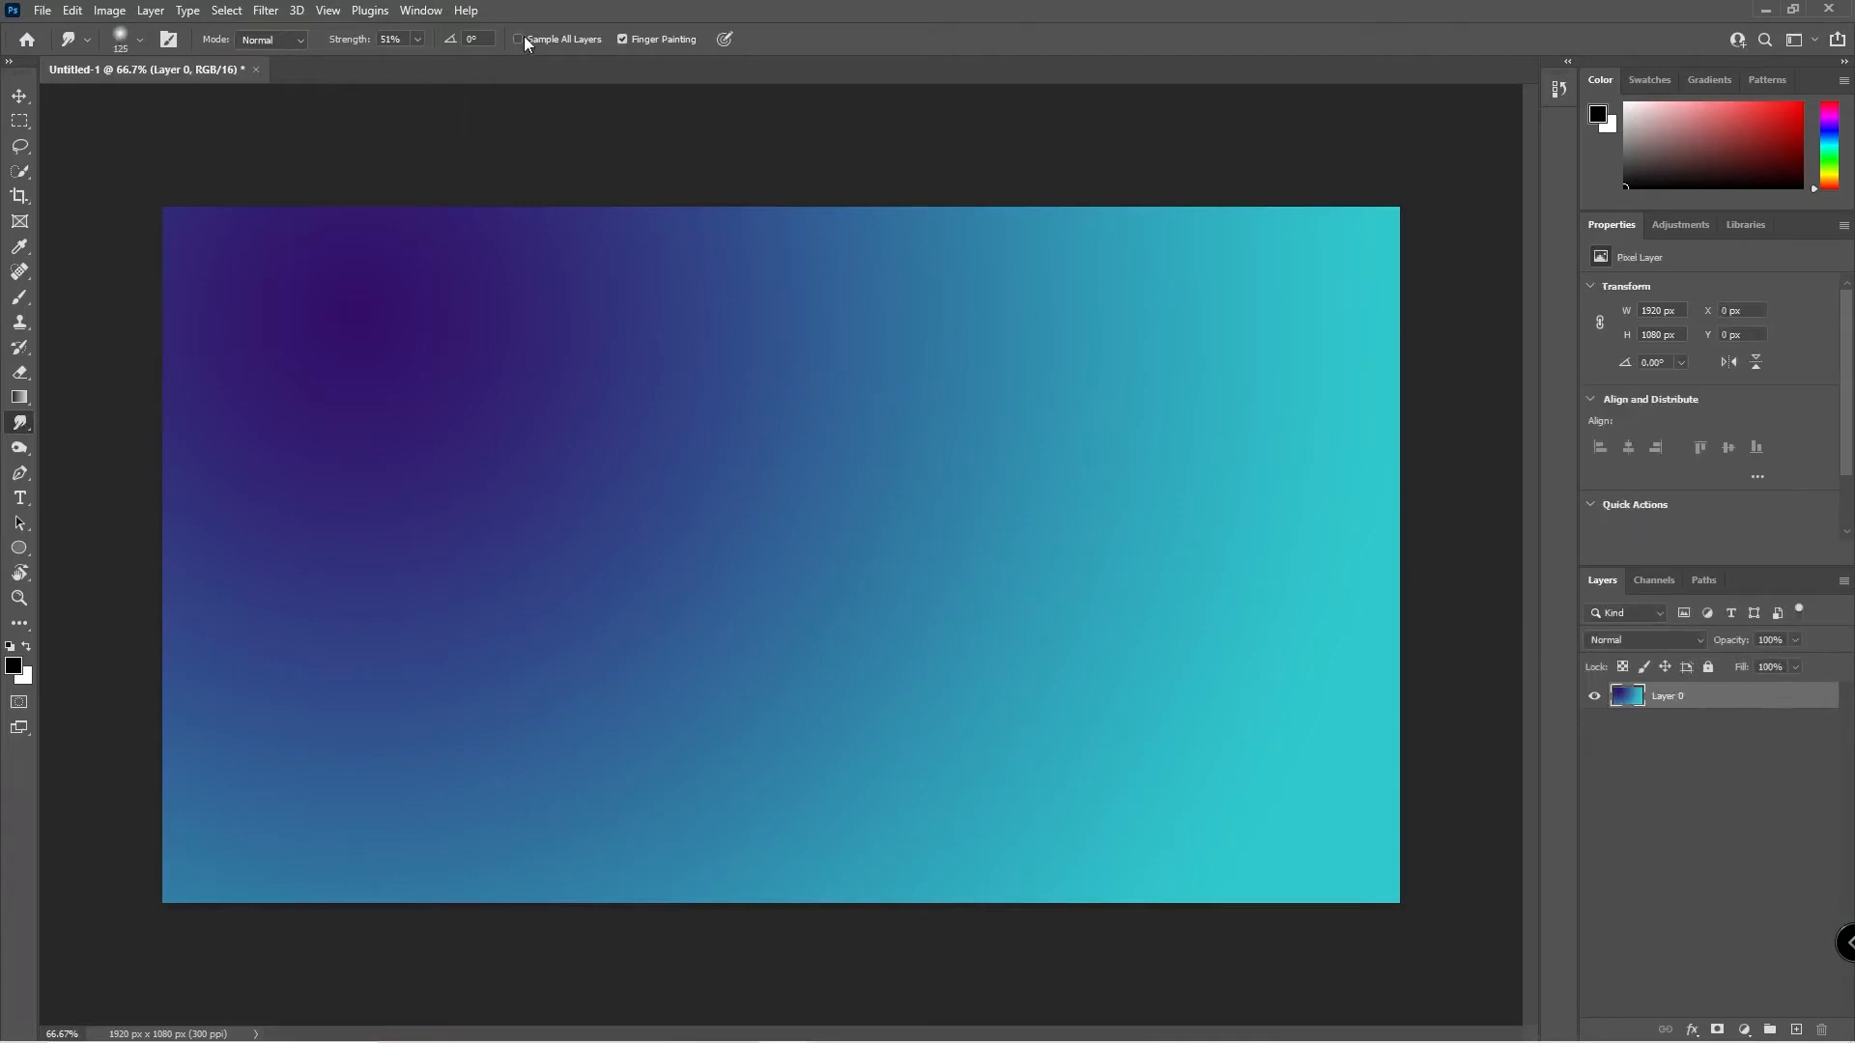
Smudge the gradient's purple and blue area, undo the stroke and smudge it again with side-to-side strokes.
{"action": "mouse_move", "coordinate": [635, 373]}
{"action": "left_mouse_down"}
{"action": "mouse_move", "coordinate": [773, 488]}
{"action": "mouse_move", "coordinate": [487, 363]}
{"action": "mouse_move", "coordinate": [679, 612]}
{"action": "mouse_move", "coordinate": [286, 683]}
{"action": "mouse_move", "coordinate": [342, 643]}
{"action": "mouse_move", "coordinate": [335, 666]}
{"action": "left_mouse_up"}
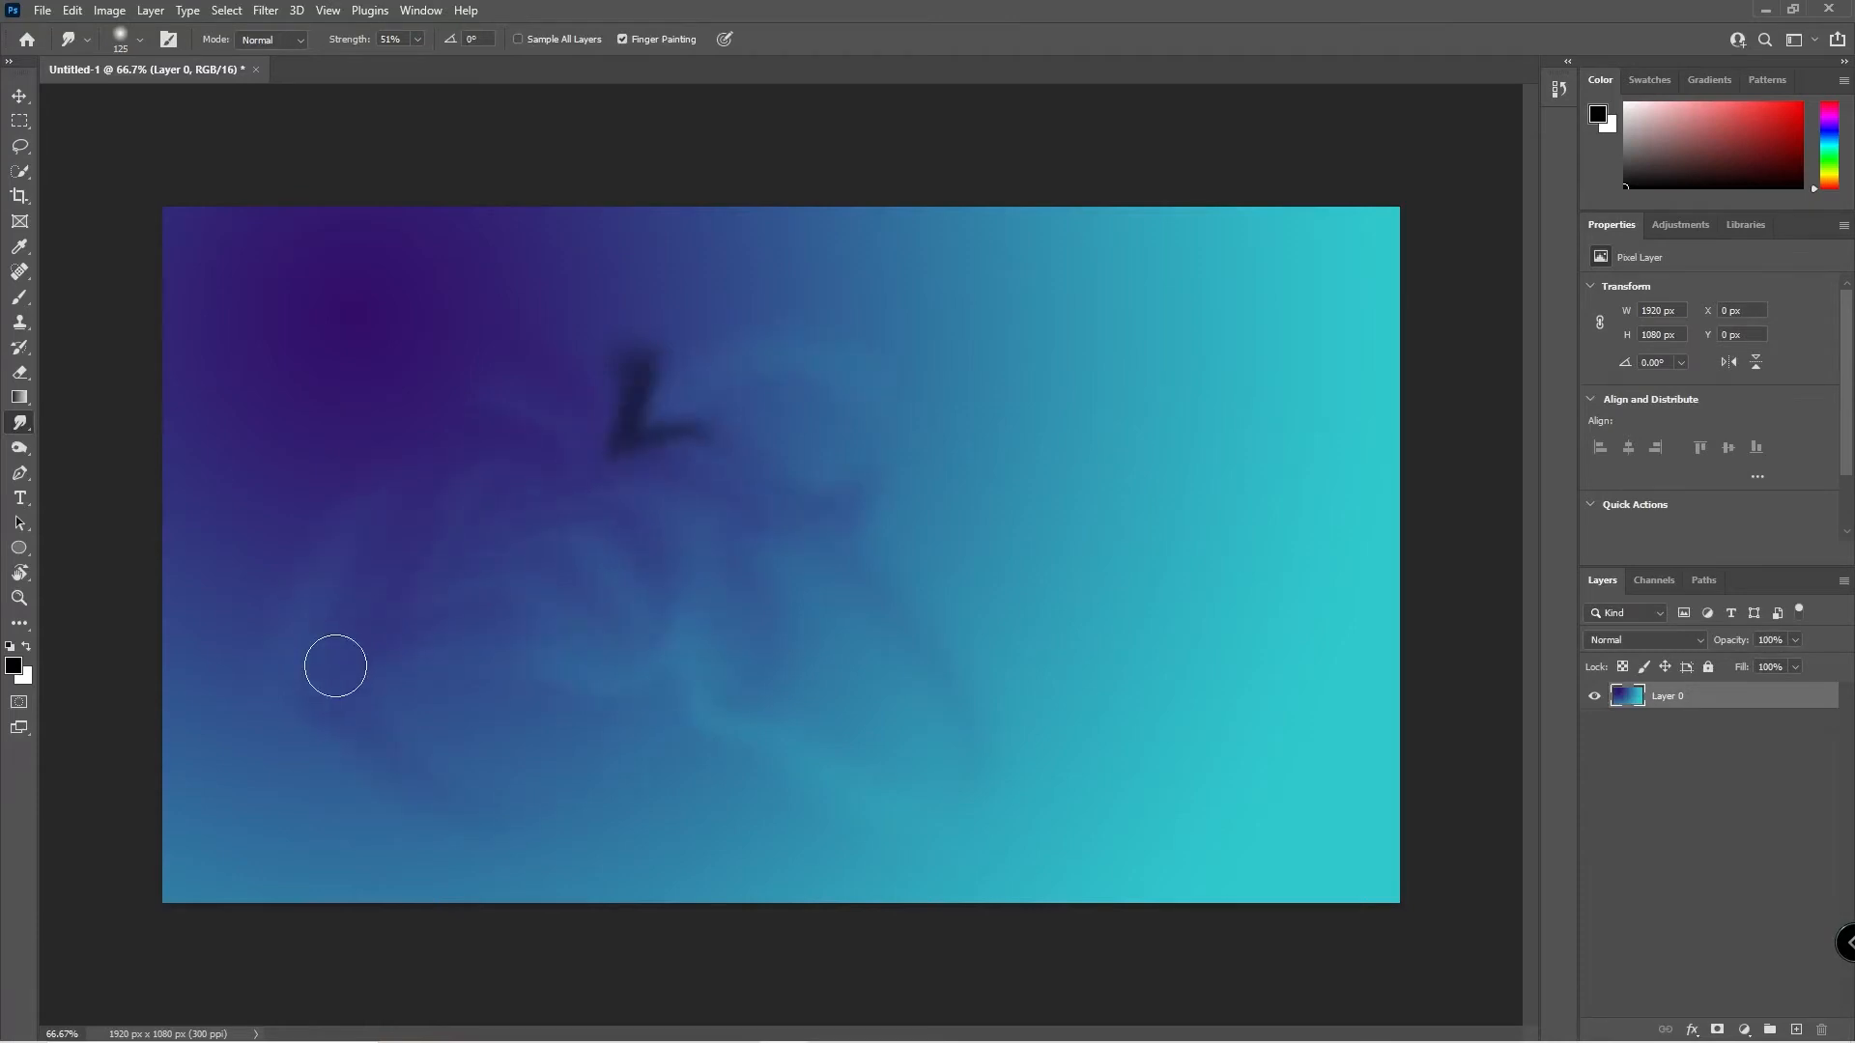
{"action": "key", "text": "ctrl+z"}
{"action": "mouse_move", "coordinate": [742, 394]}
{"action": "left_mouse_down"}
{"action": "mouse_move", "coordinate": [522, 404]}
{"action": "mouse_move", "coordinate": [393, 480]}
{"action": "mouse_move", "coordinate": [879, 517]}
{"action": "left_mouse_up"}
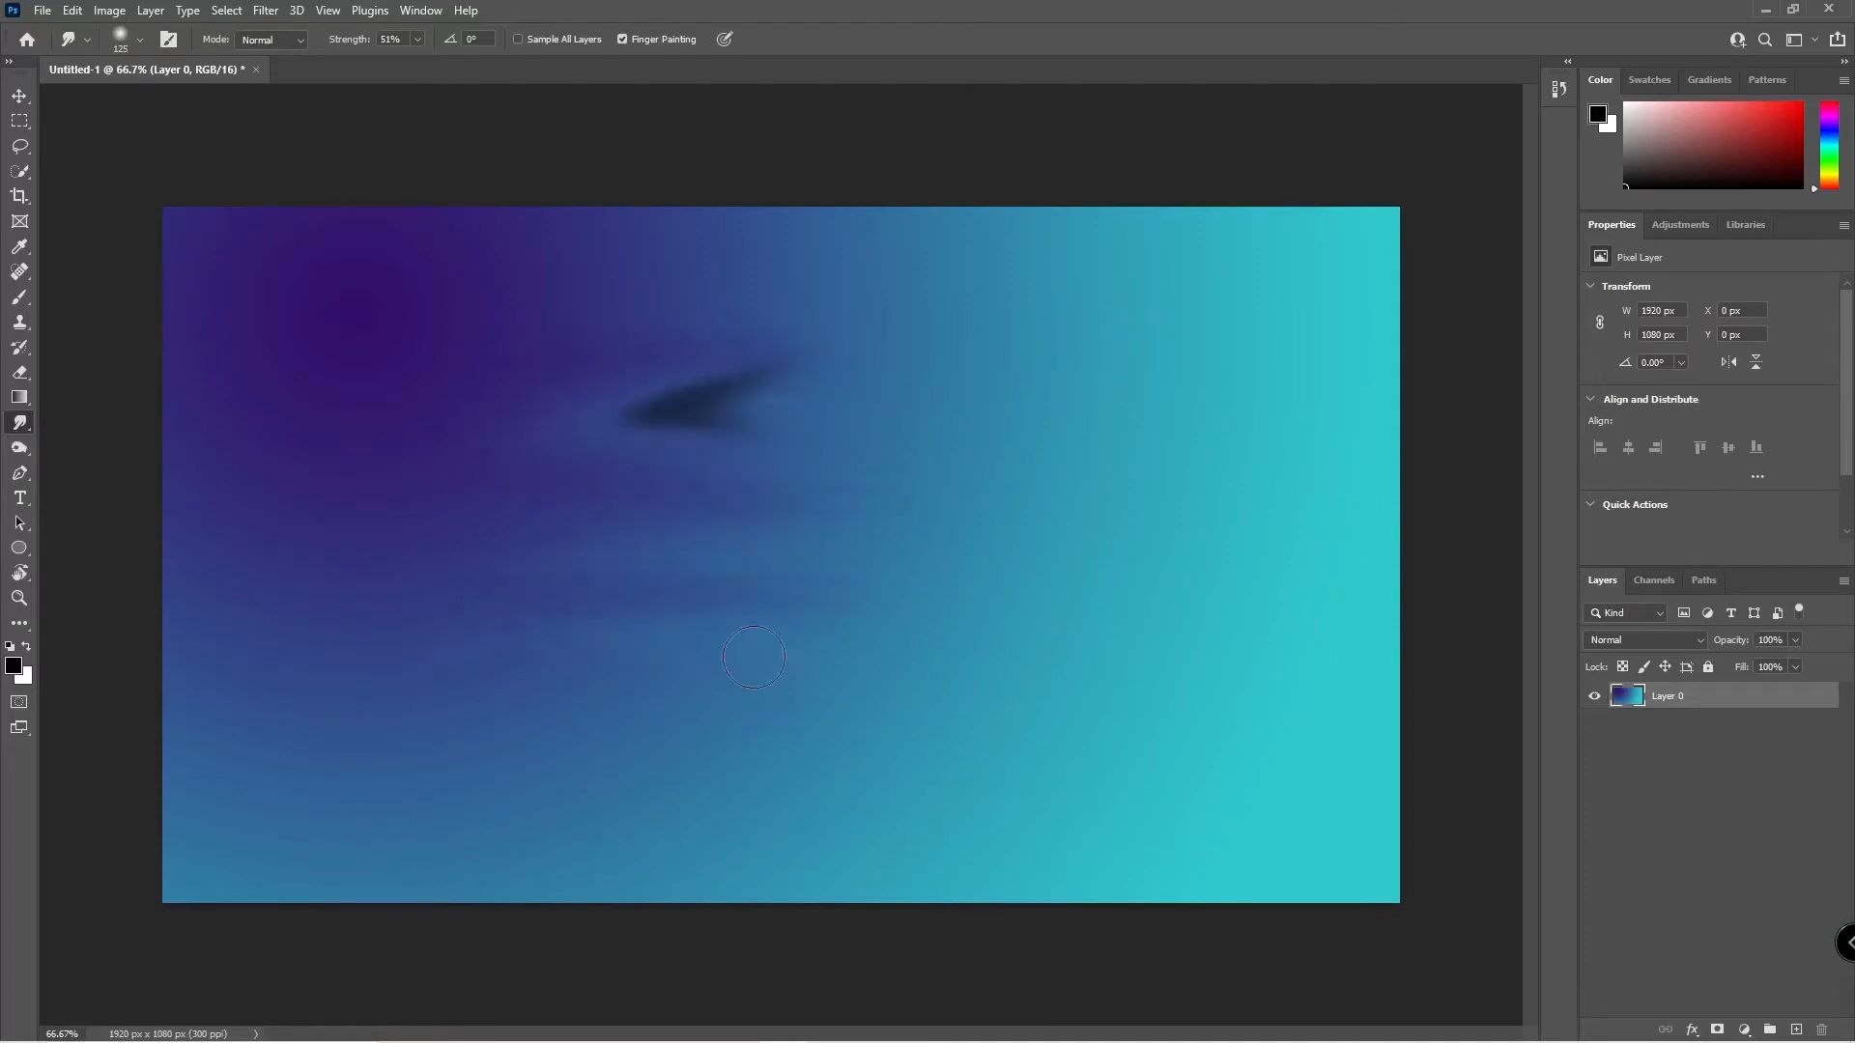
Undo the last finger-painting smudge and lock all attributes of Layer 0 again.
{"action": "key", "text": "ctrl+z"}
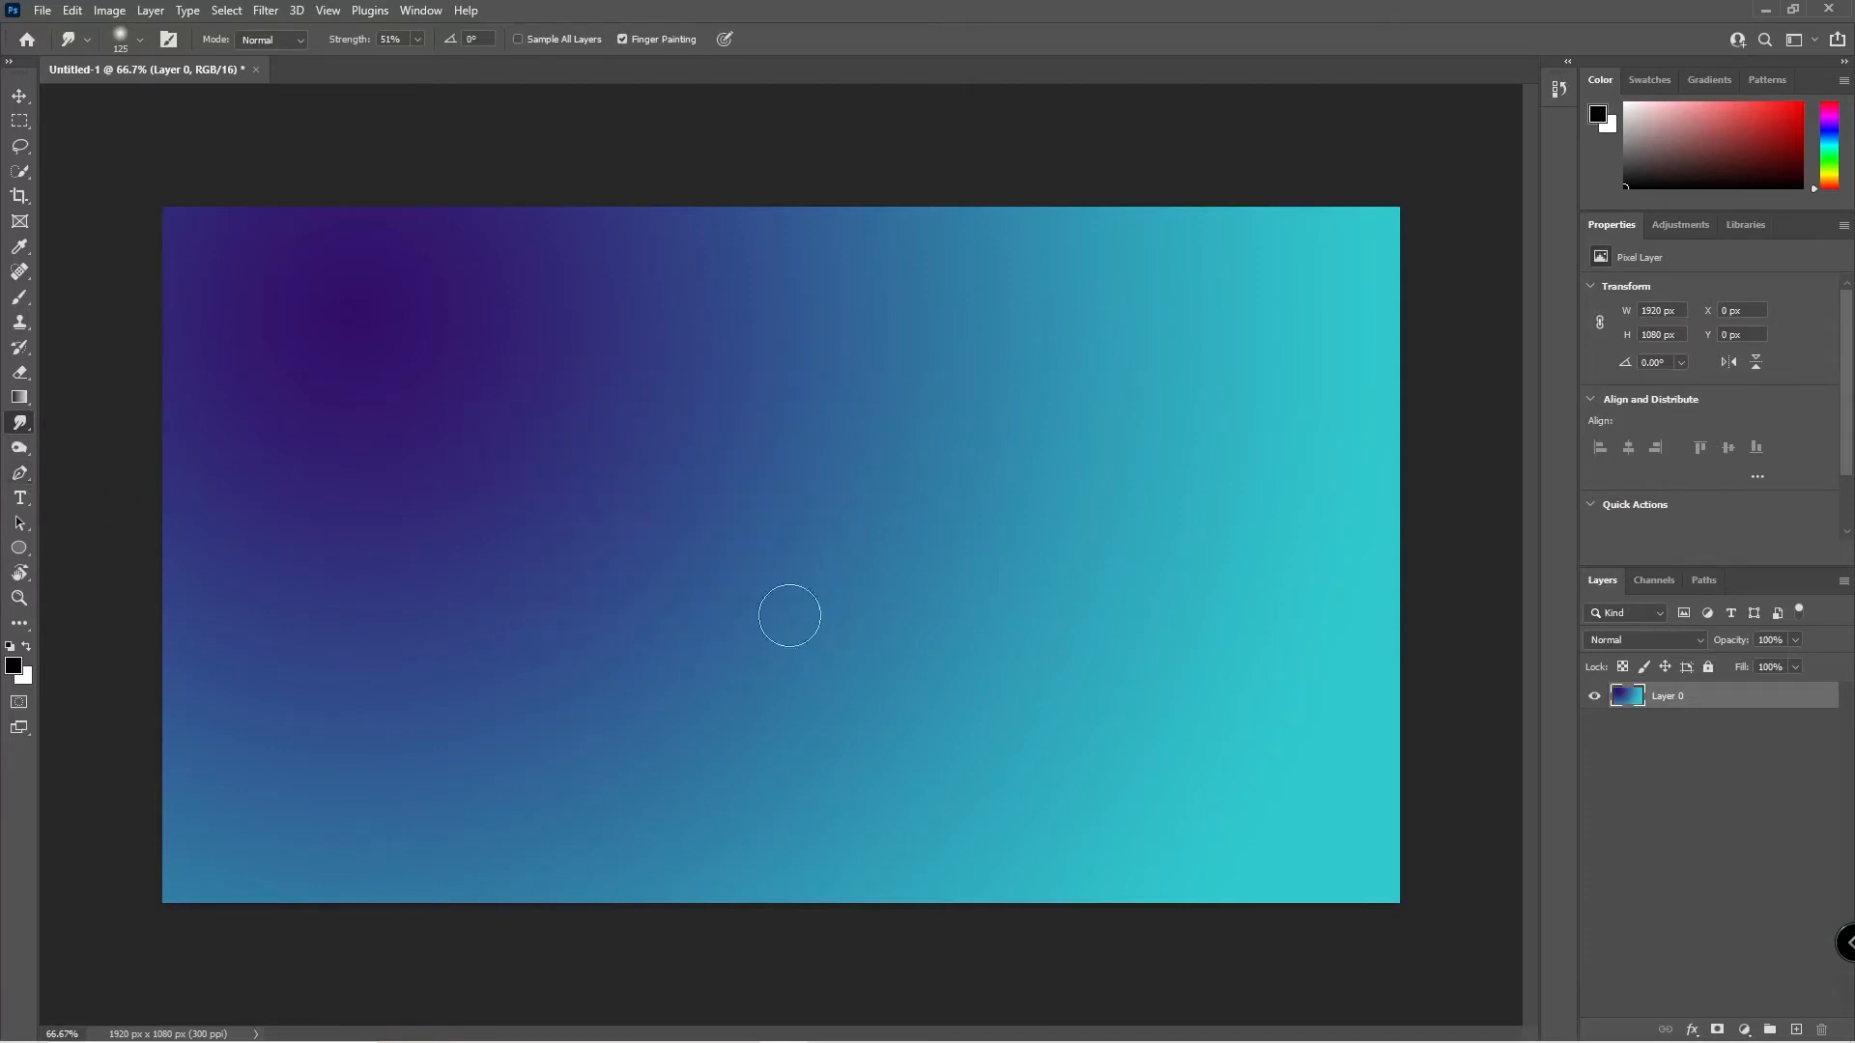
{"action": "left_click", "coordinate": [1708, 666]}
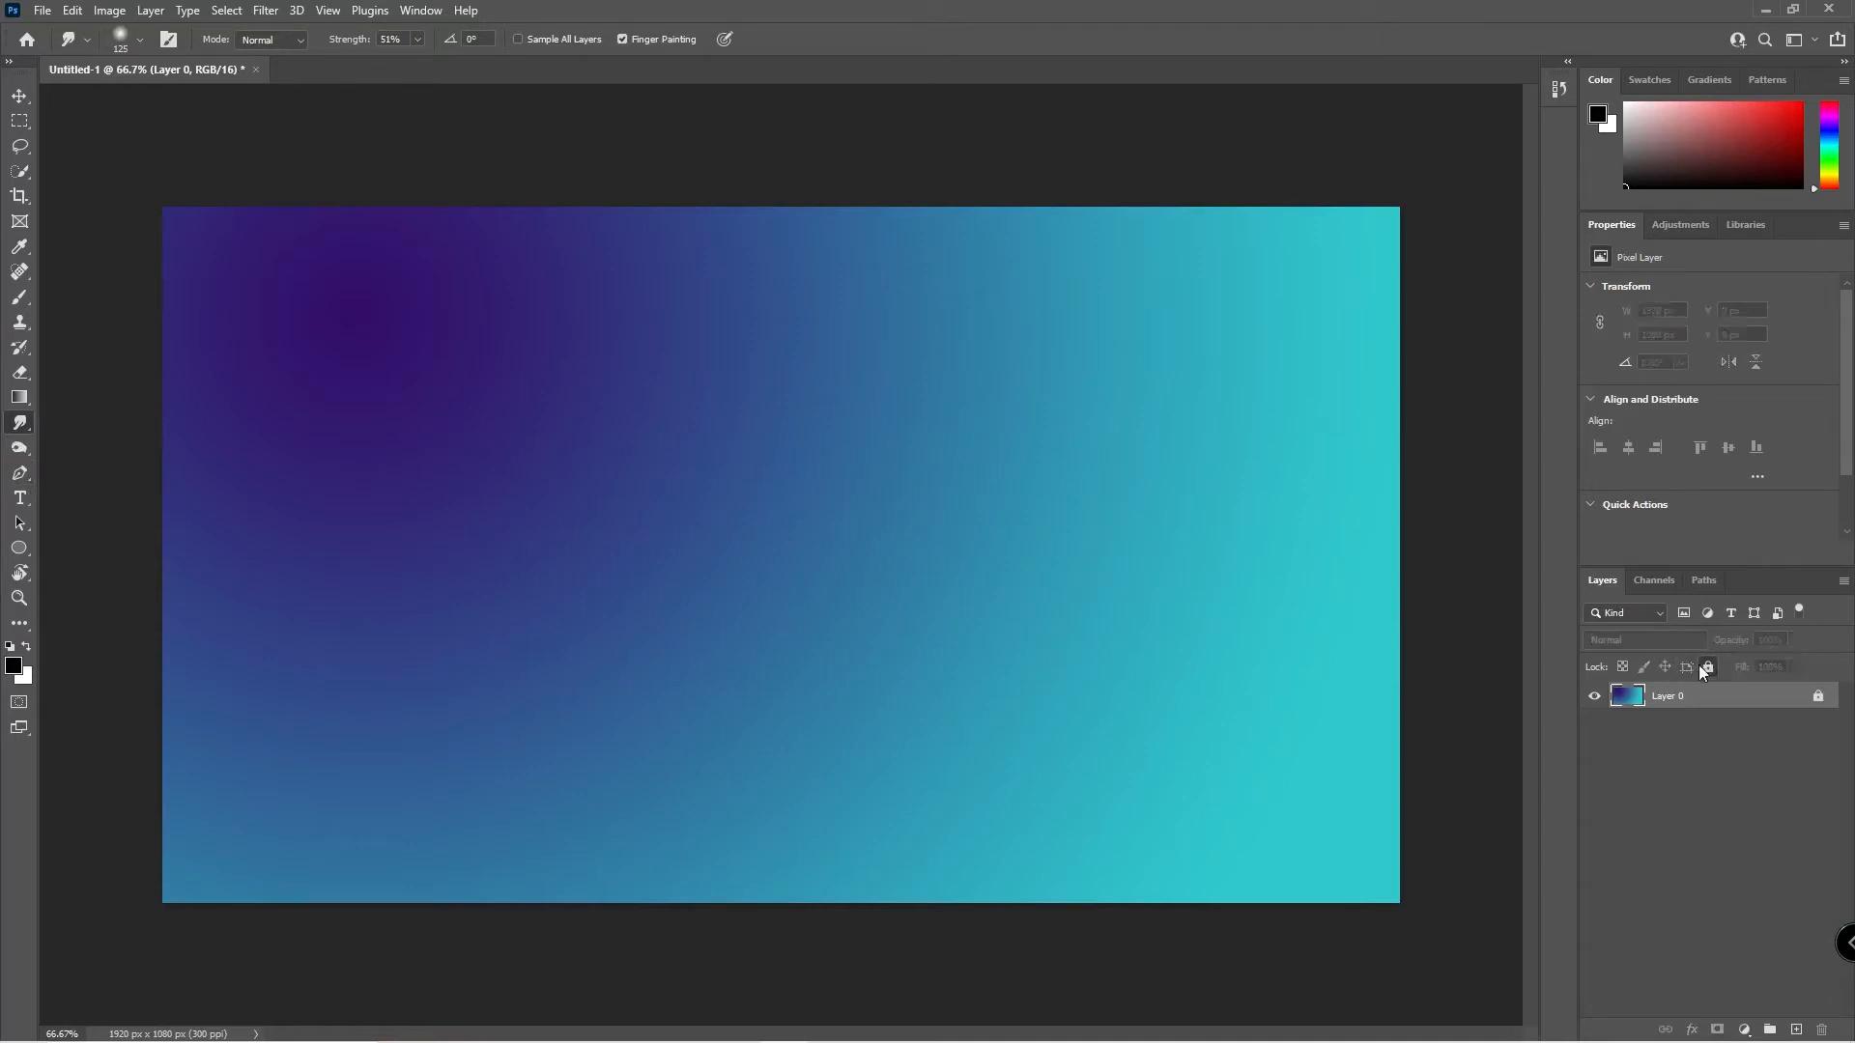
Select the Burn tool and look at the Dodge, Burn and Sponge tools grouped with it.
{"action": "left_click", "coordinate": [20, 454]}
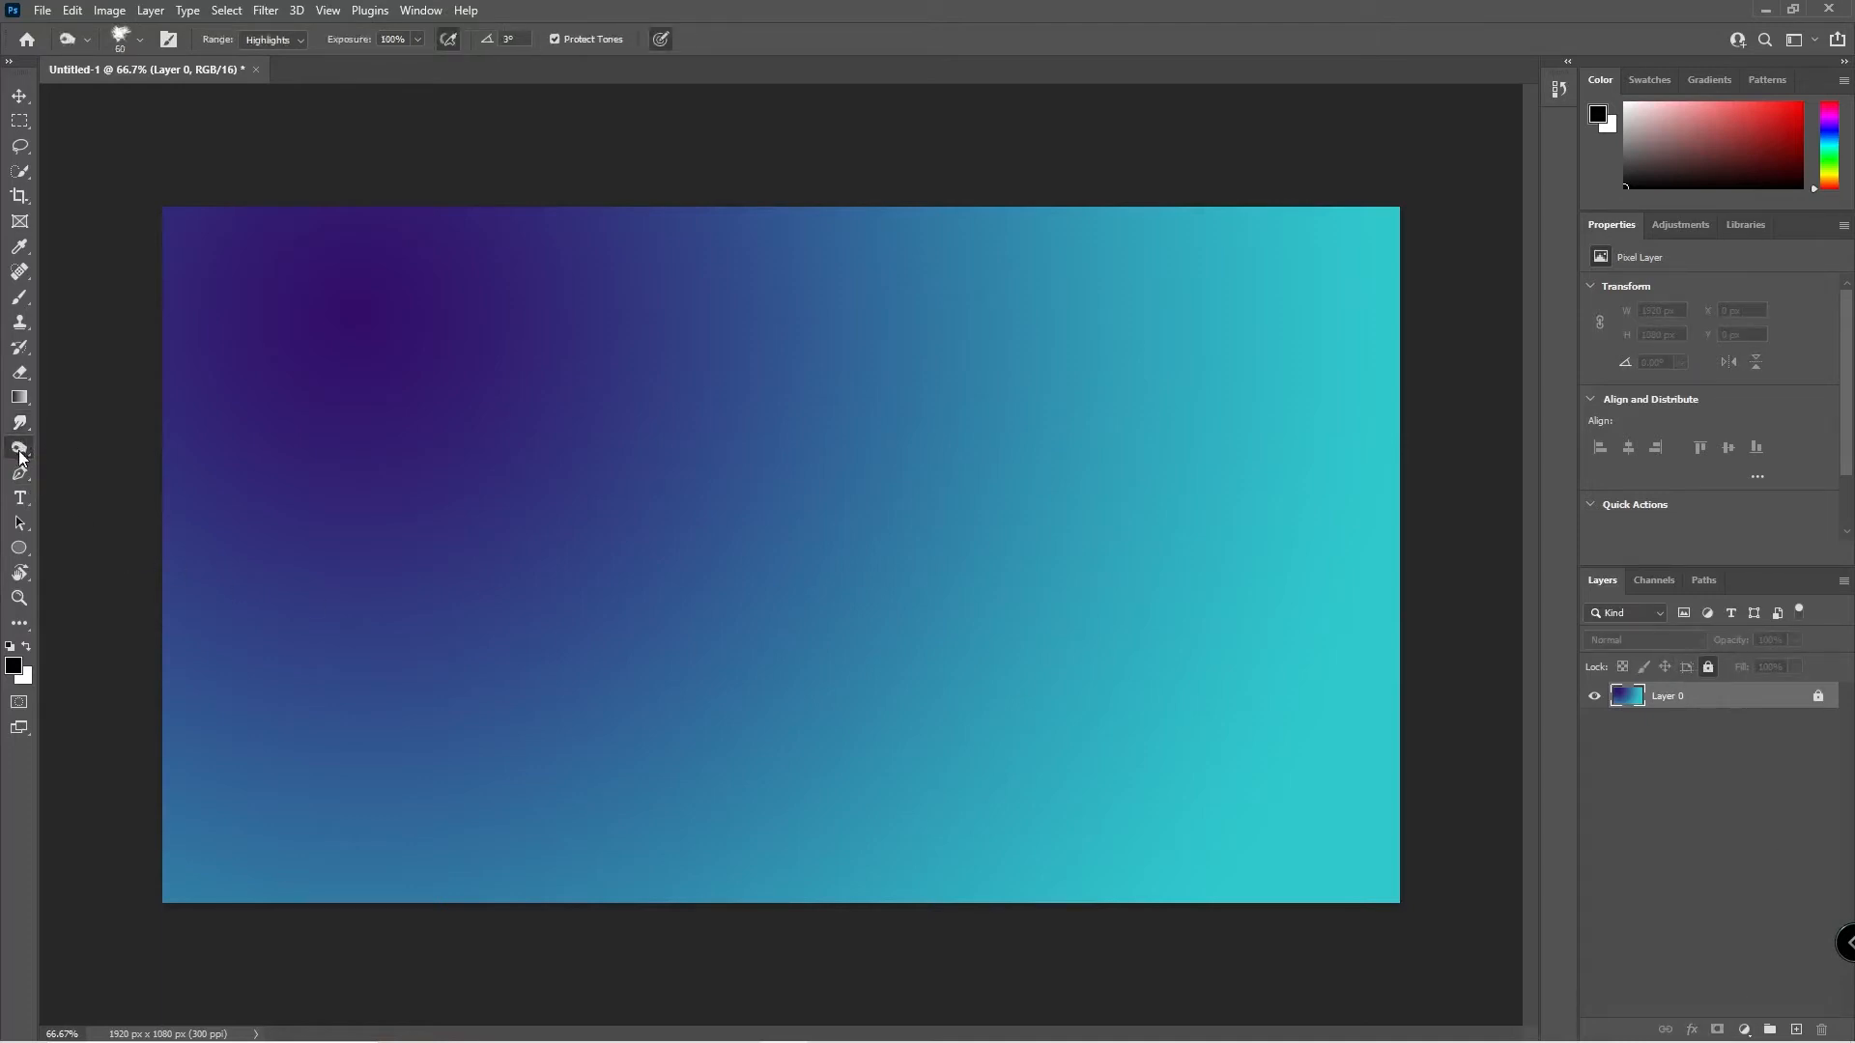
{"action": "left_click", "coordinate": [21, 454]}
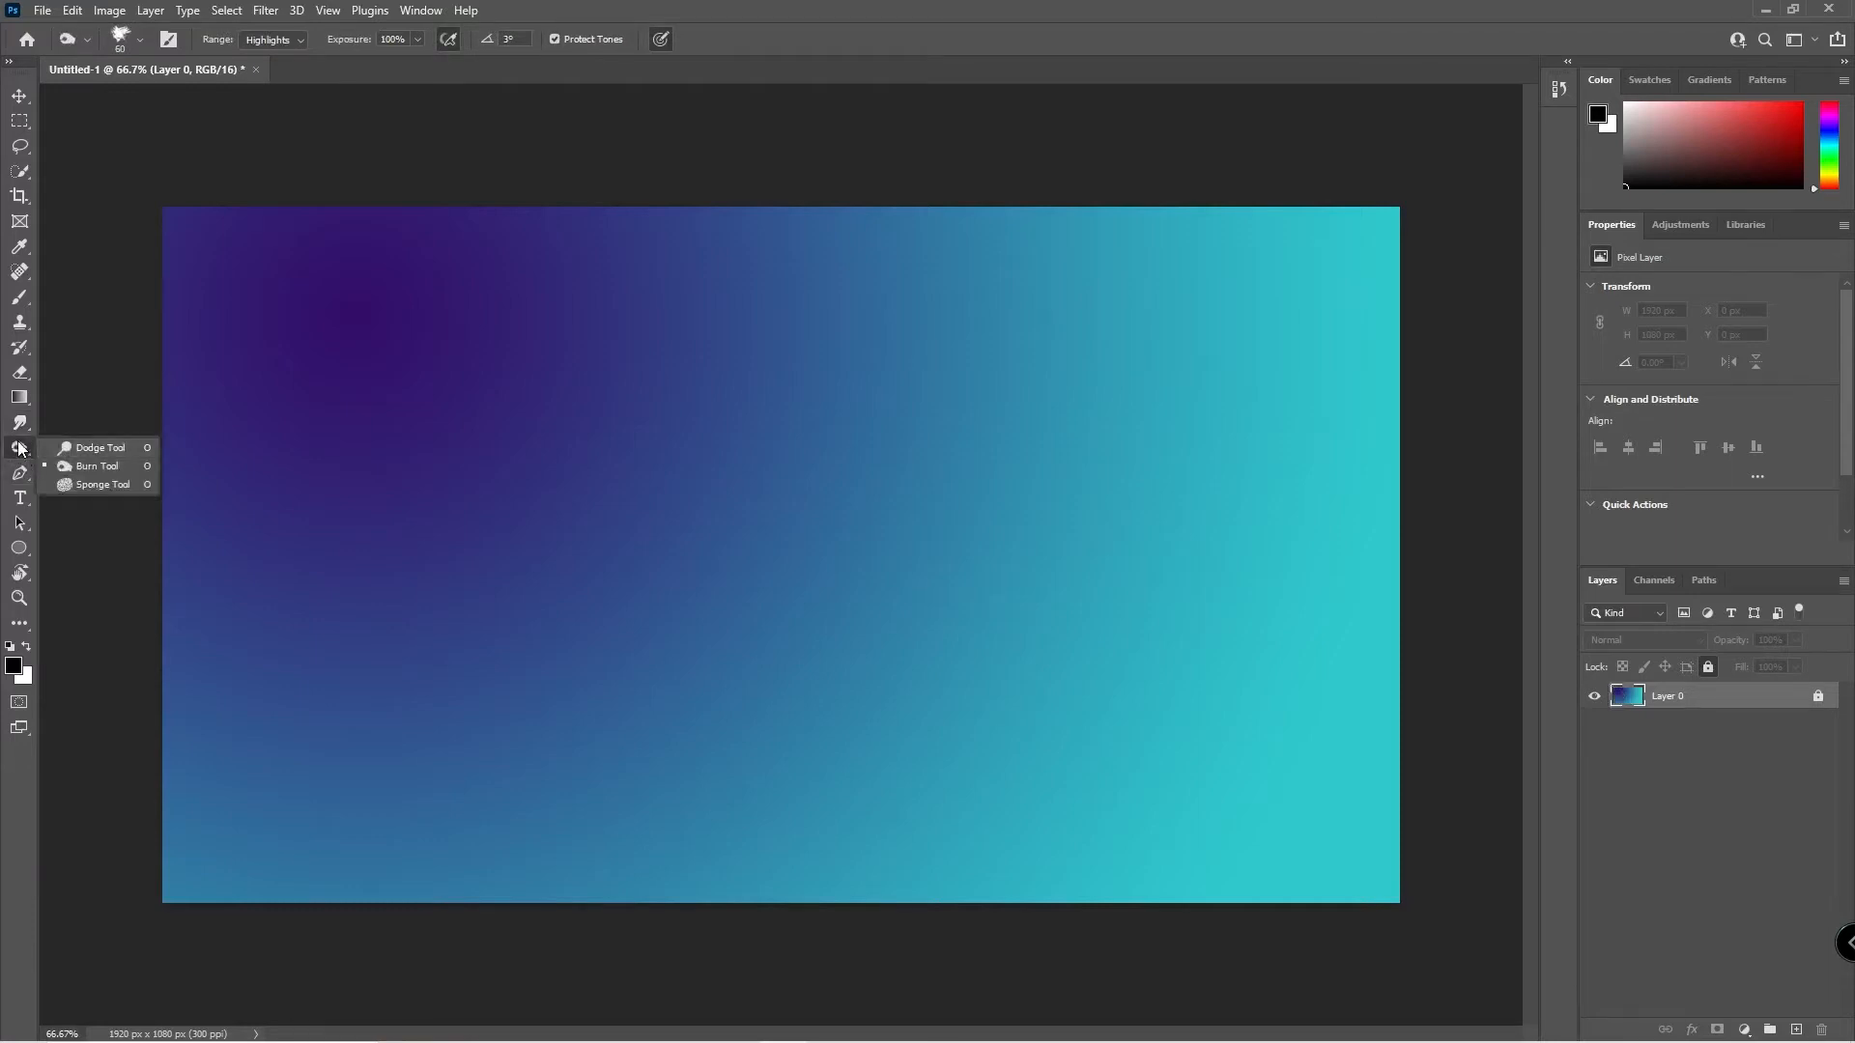
{"action": "left_click", "coordinate": [23, 450]}
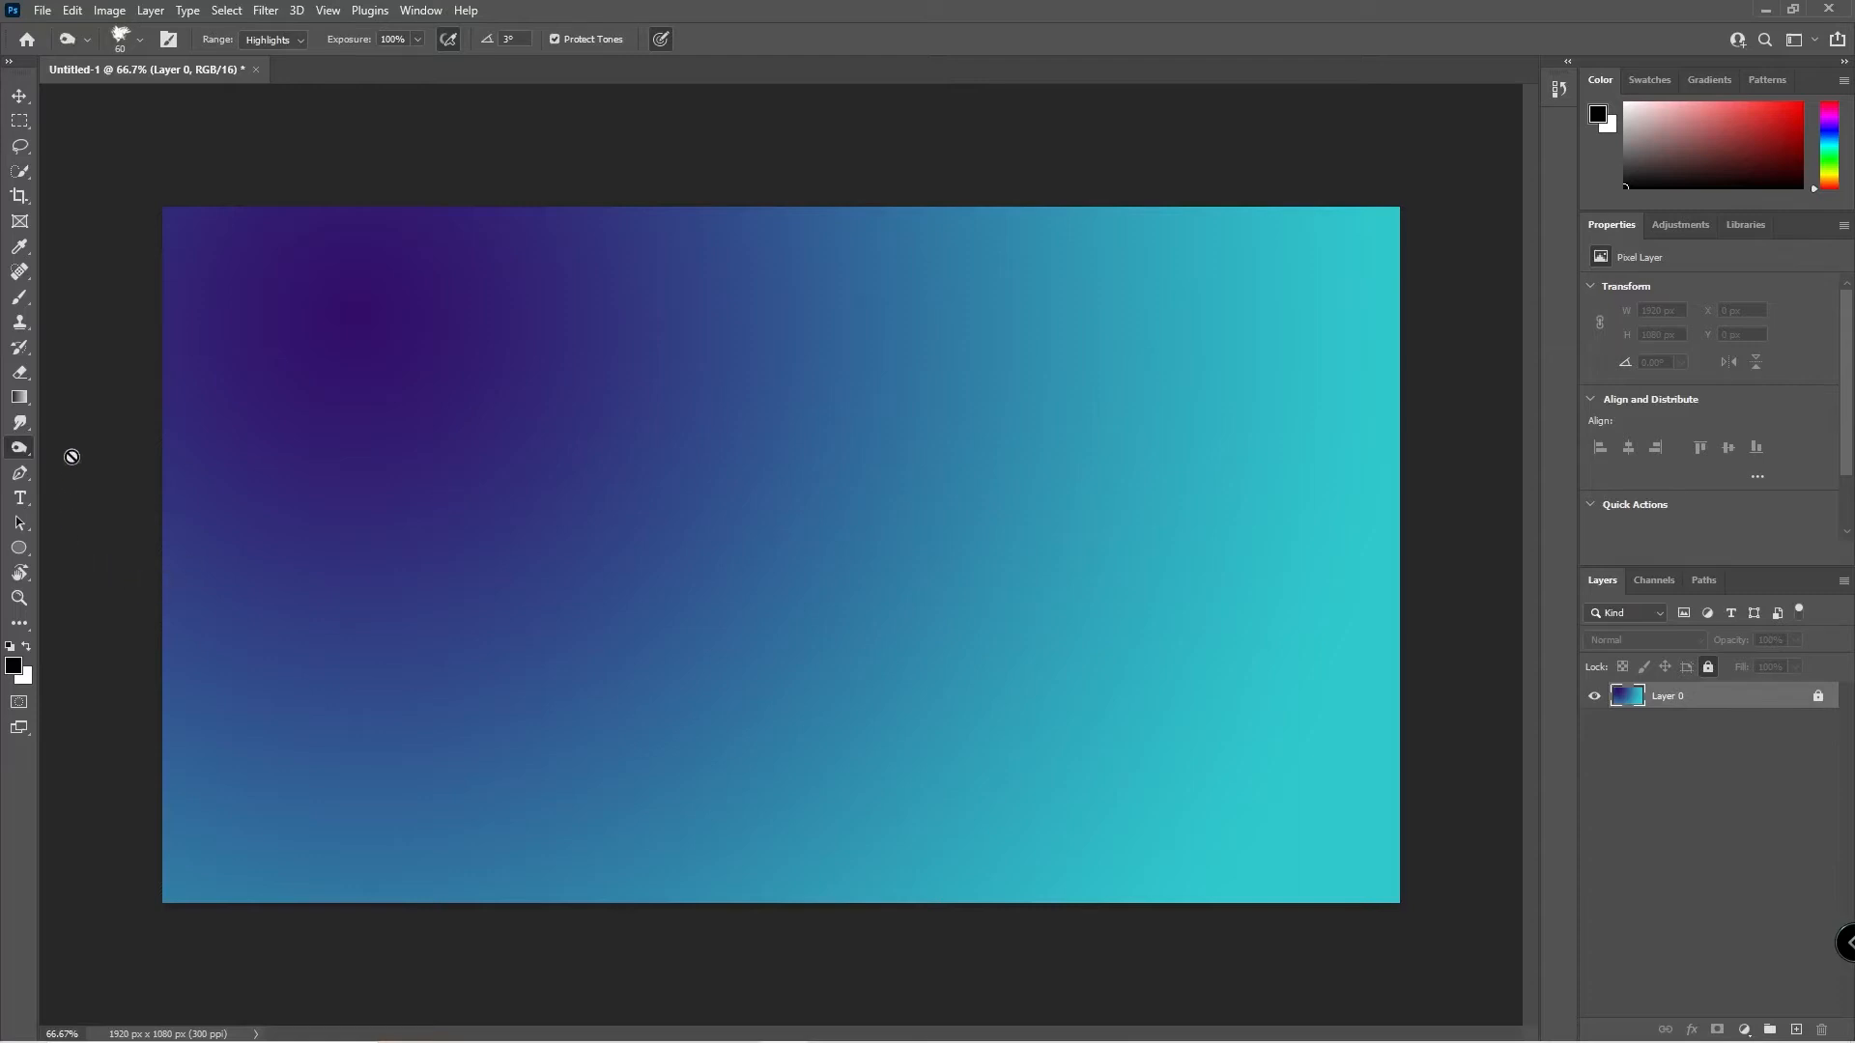
Draw a closed, partly curved path with the Pen tool in the purple and blue area of the canvas.
{"action": "left_click", "coordinate": [21, 475]}
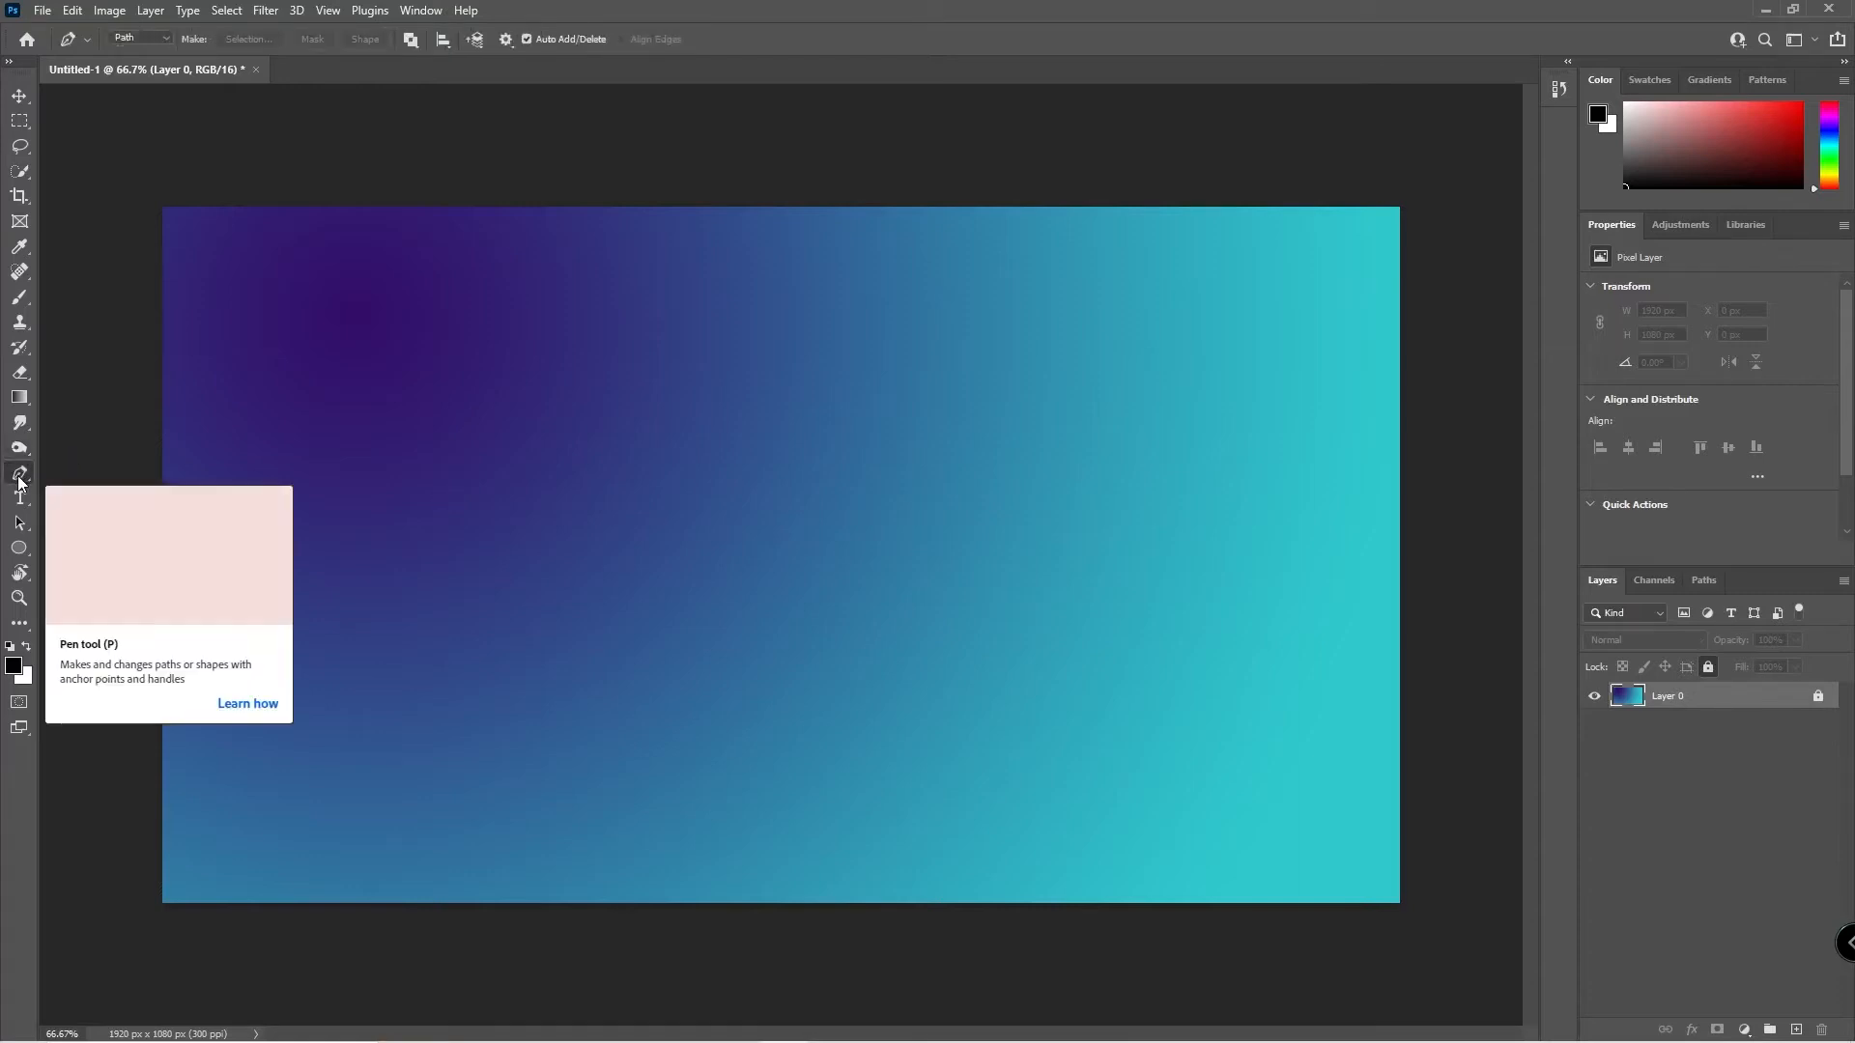
{"action": "left_click", "coordinate": [651, 353]}
{"action": "left_click", "coordinate": [852, 443]}
{"action": "left_click", "coordinate": [846, 606]}
{"action": "left_click", "coordinate": [689, 756]}
{"action": "left_click", "coordinate": [509, 731]}
{"action": "left_click_drag", "start_coordinate": [434, 533], "coordinate": [452, 492]}
{"action": "left_click_drag", "start_coordinate": [484, 461], "coordinate": [572, 387]}
{"action": "left_click", "coordinate": [651, 354]}
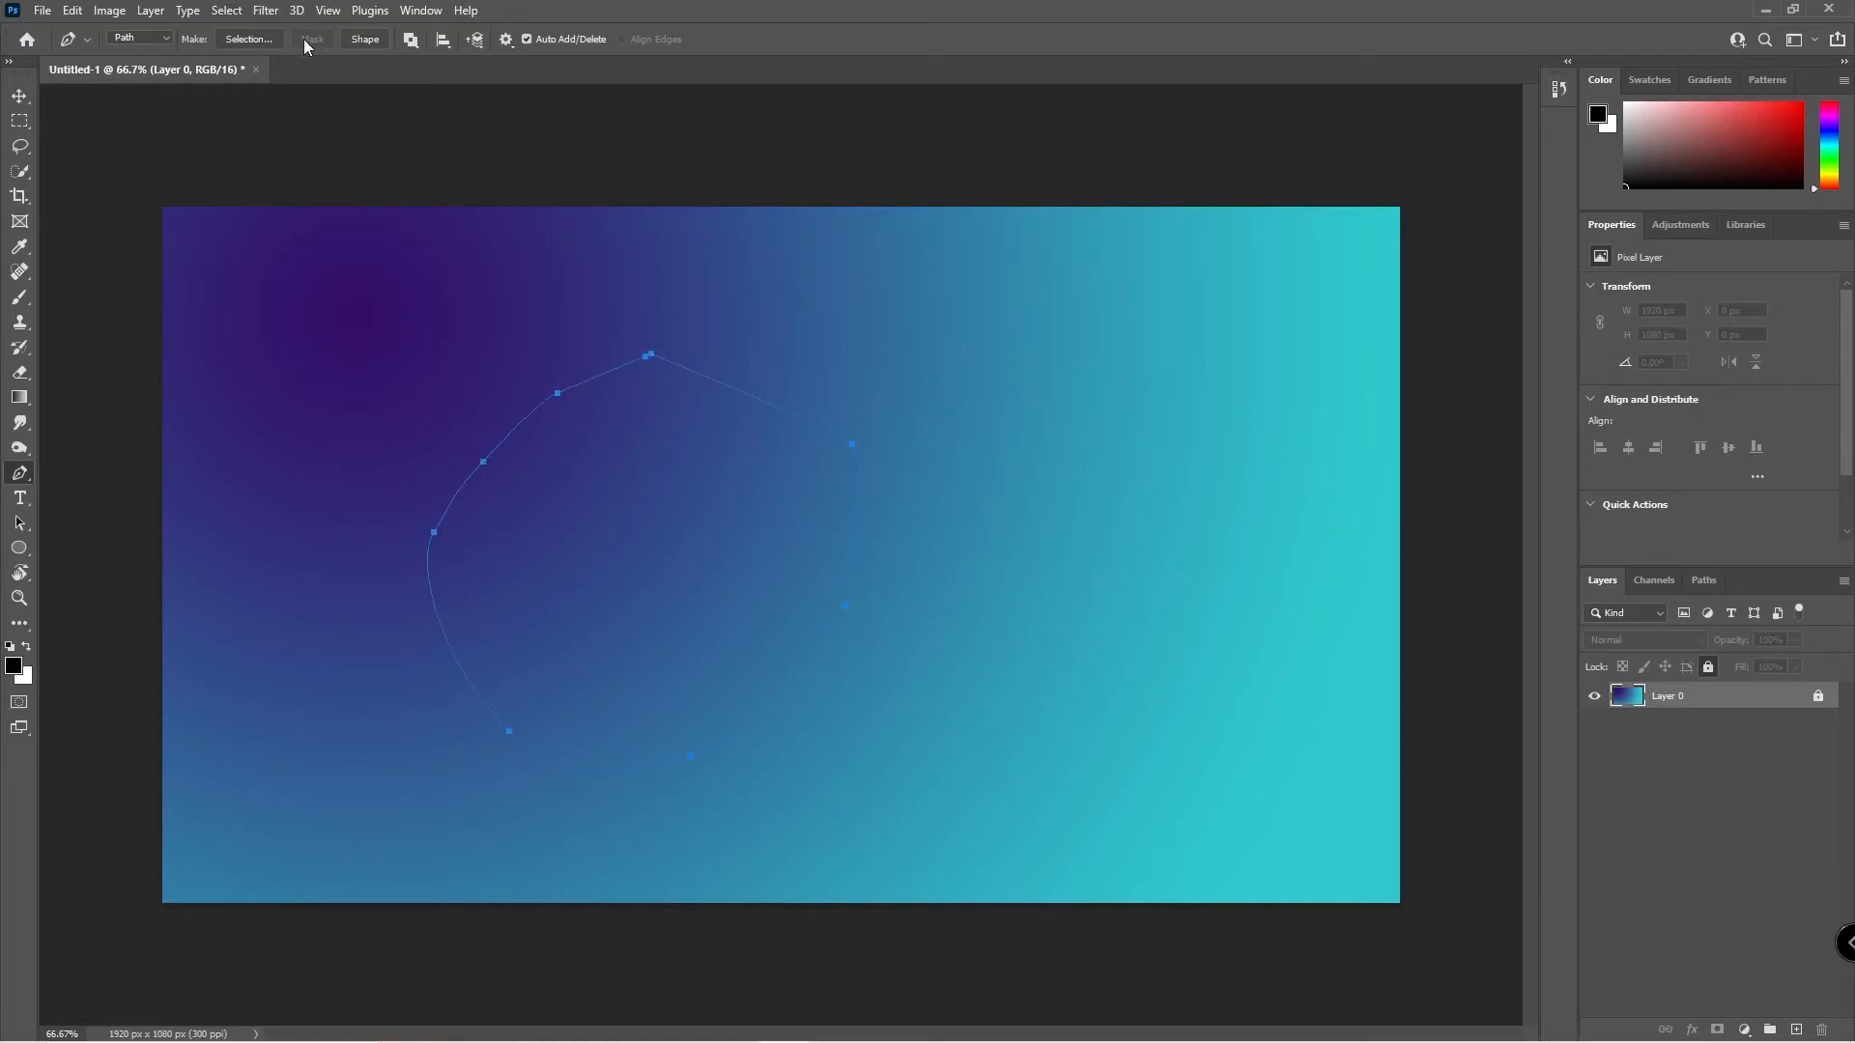
Convert the pen path into a filled black shape and undo the conversion.
{"action": "left_click", "coordinate": [365, 40]}
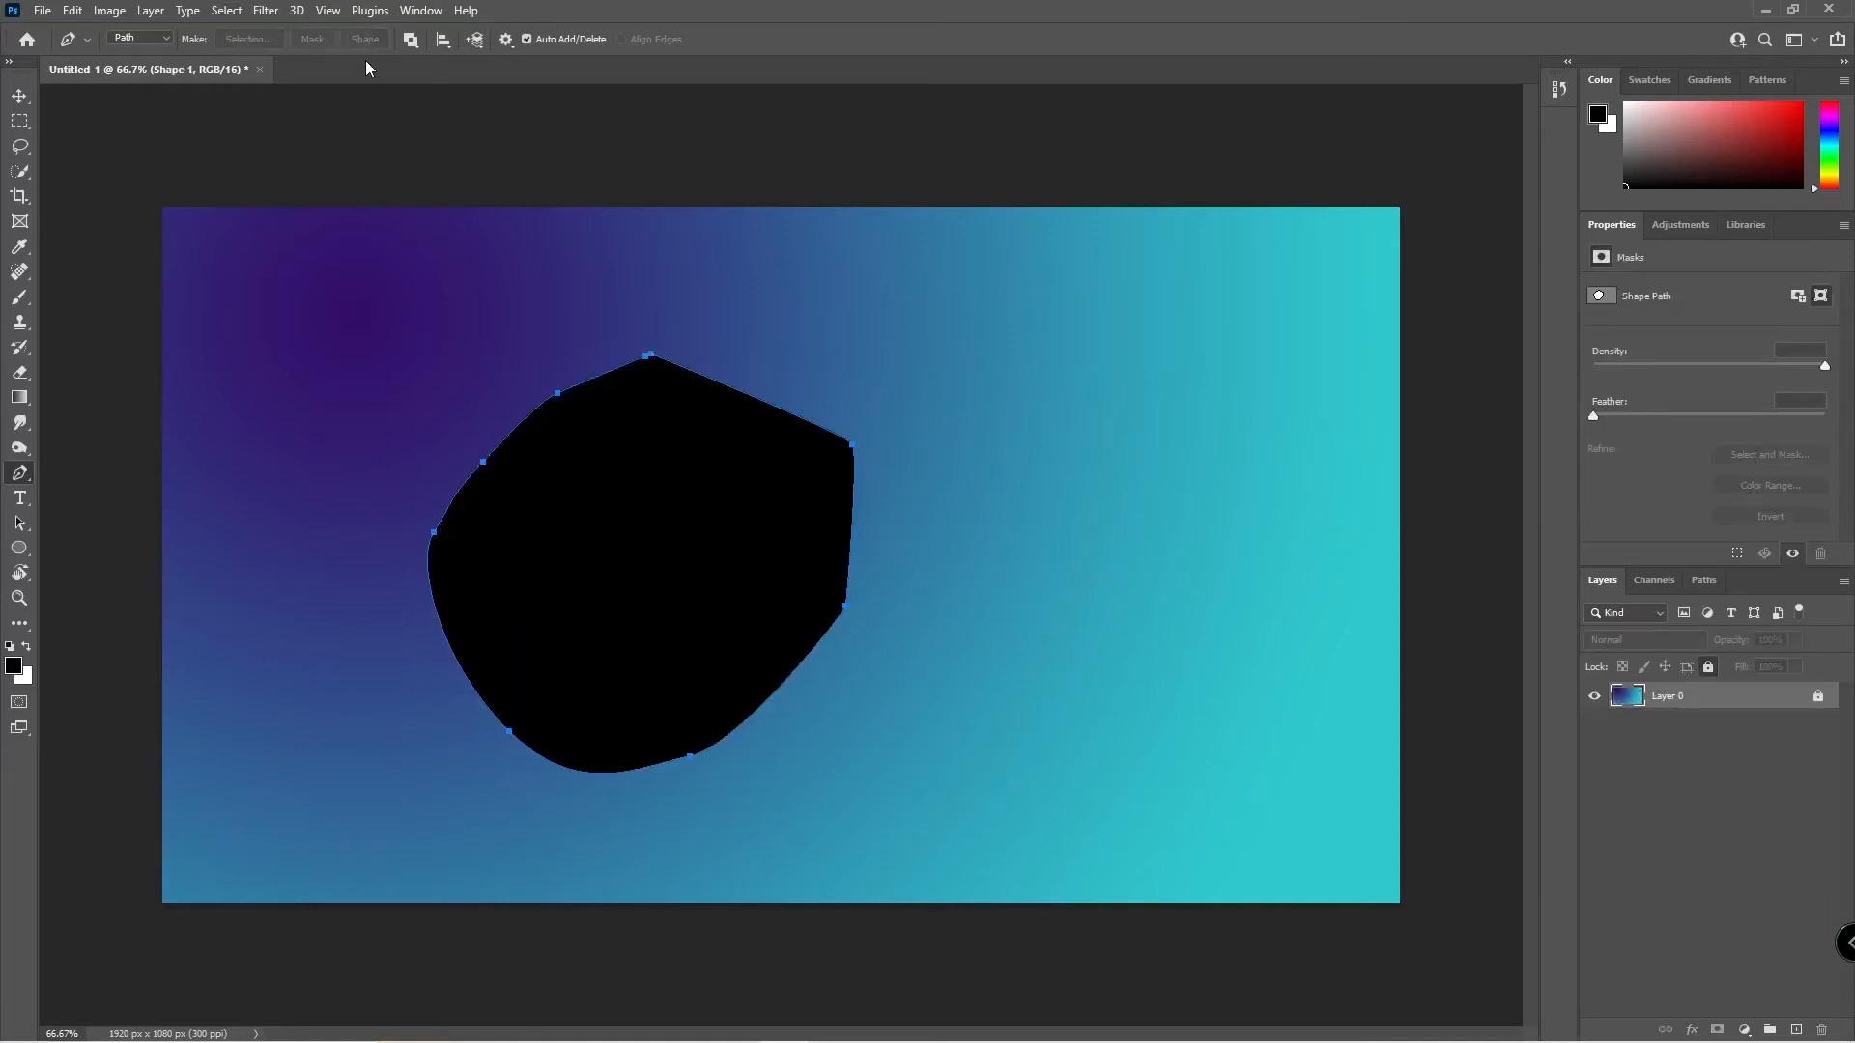
{"action": "key", "text": "ctrl+z"}
Make a new anti-aliased selection from the pen path with a feather radius of 0 pixels and deselect it.
{"action": "left_click", "coordinate": [250, 40]}
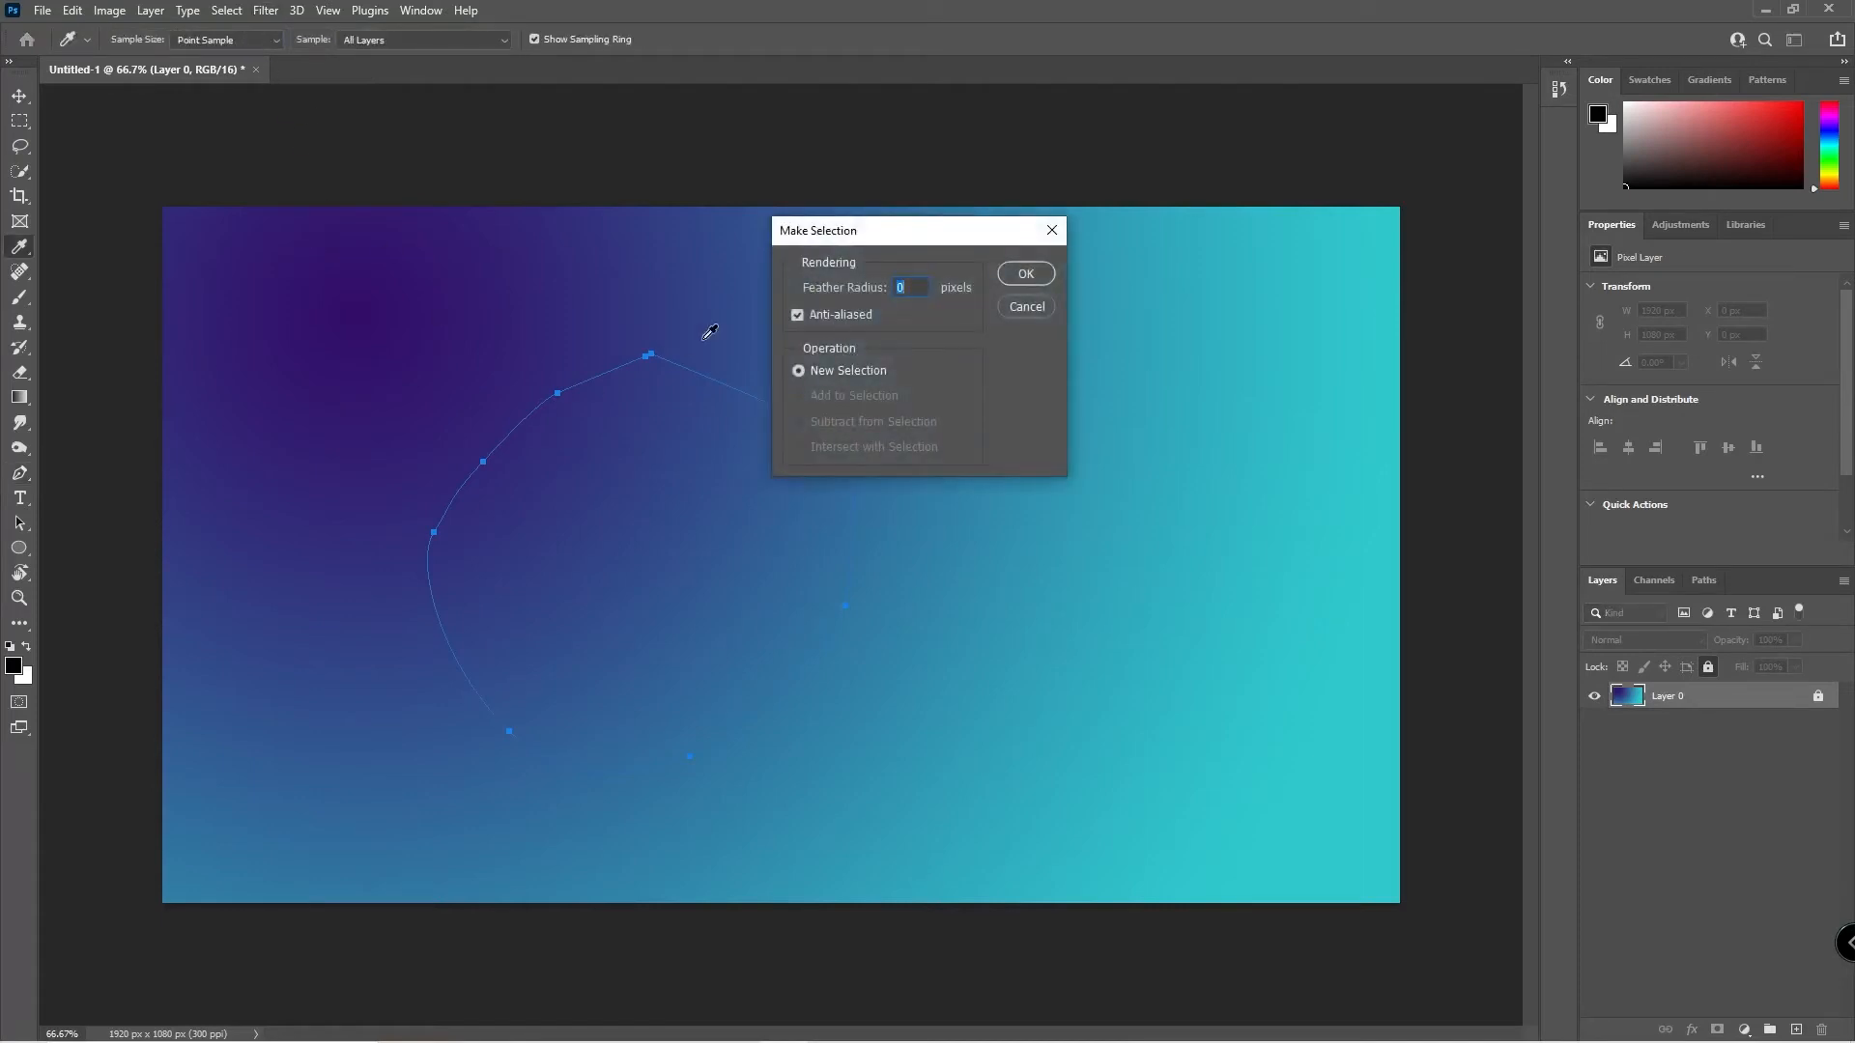
{"action": "key", "text": "Return"}
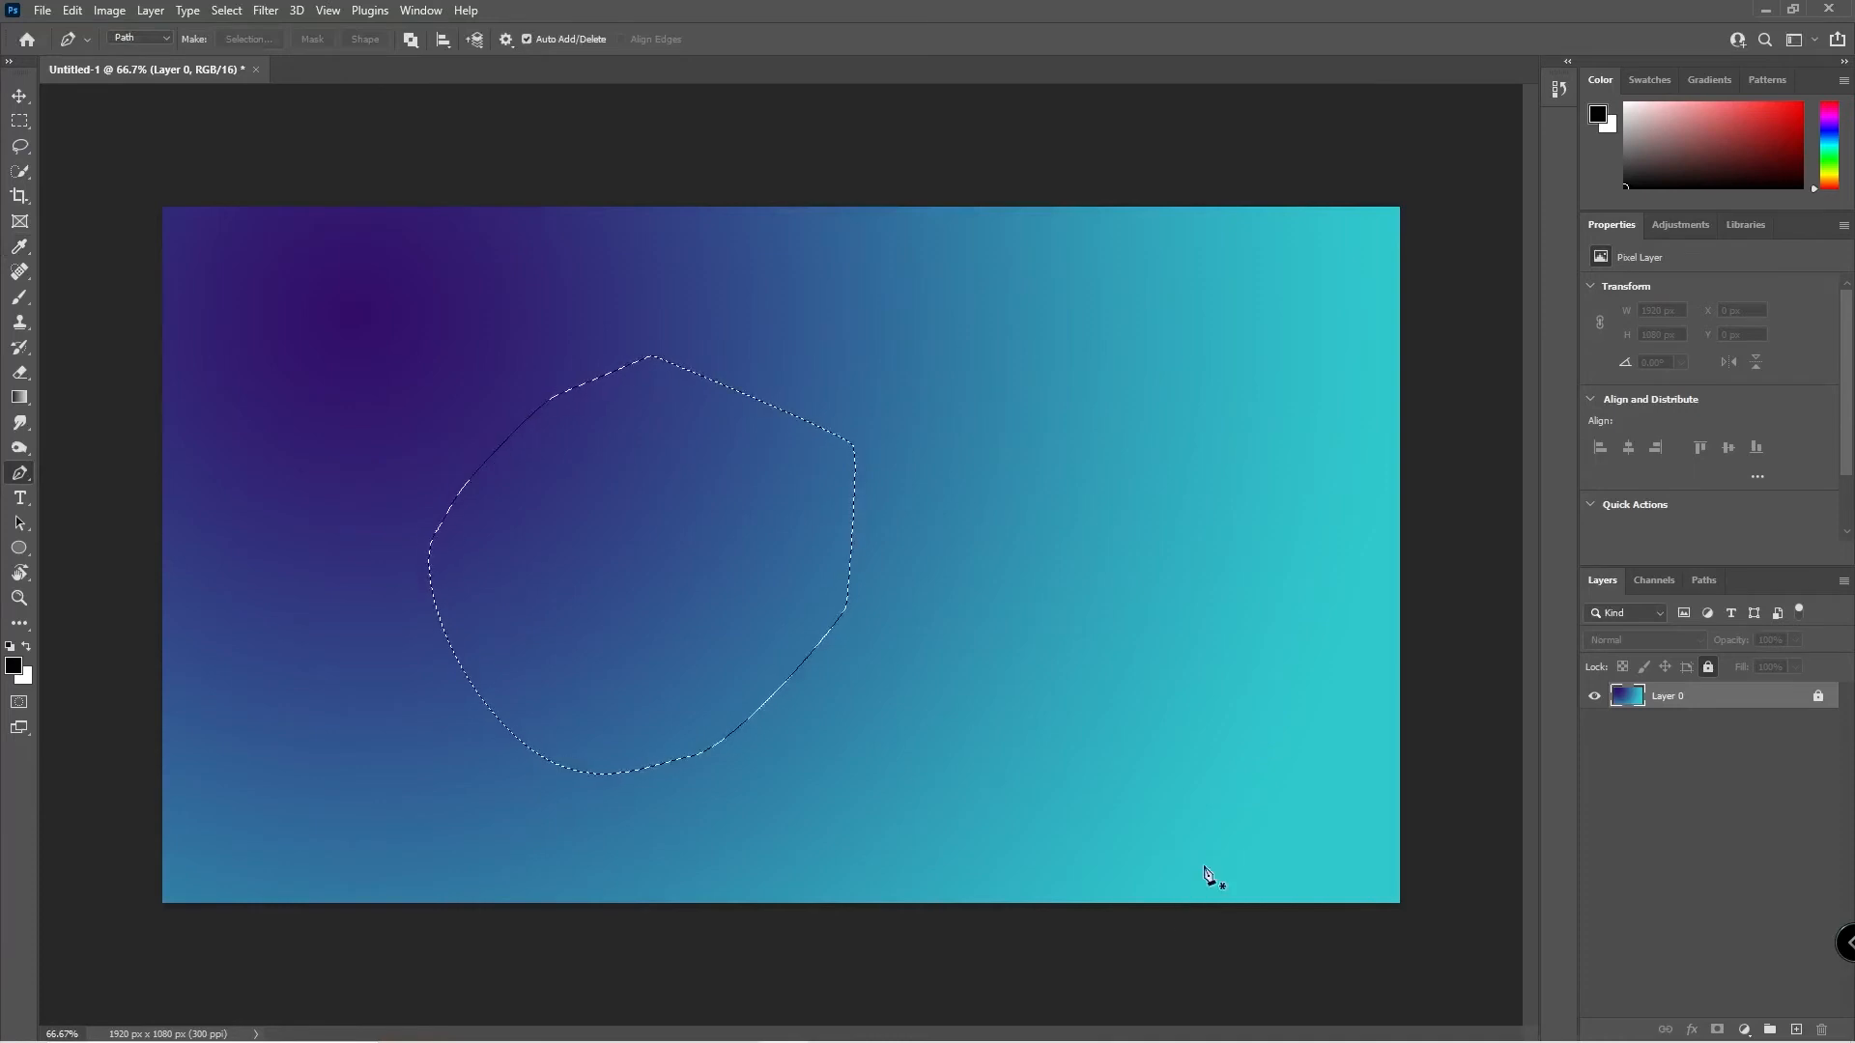
{"action": "key", "text": "m"}
{"action": "key", "text": "ctrl+d"}
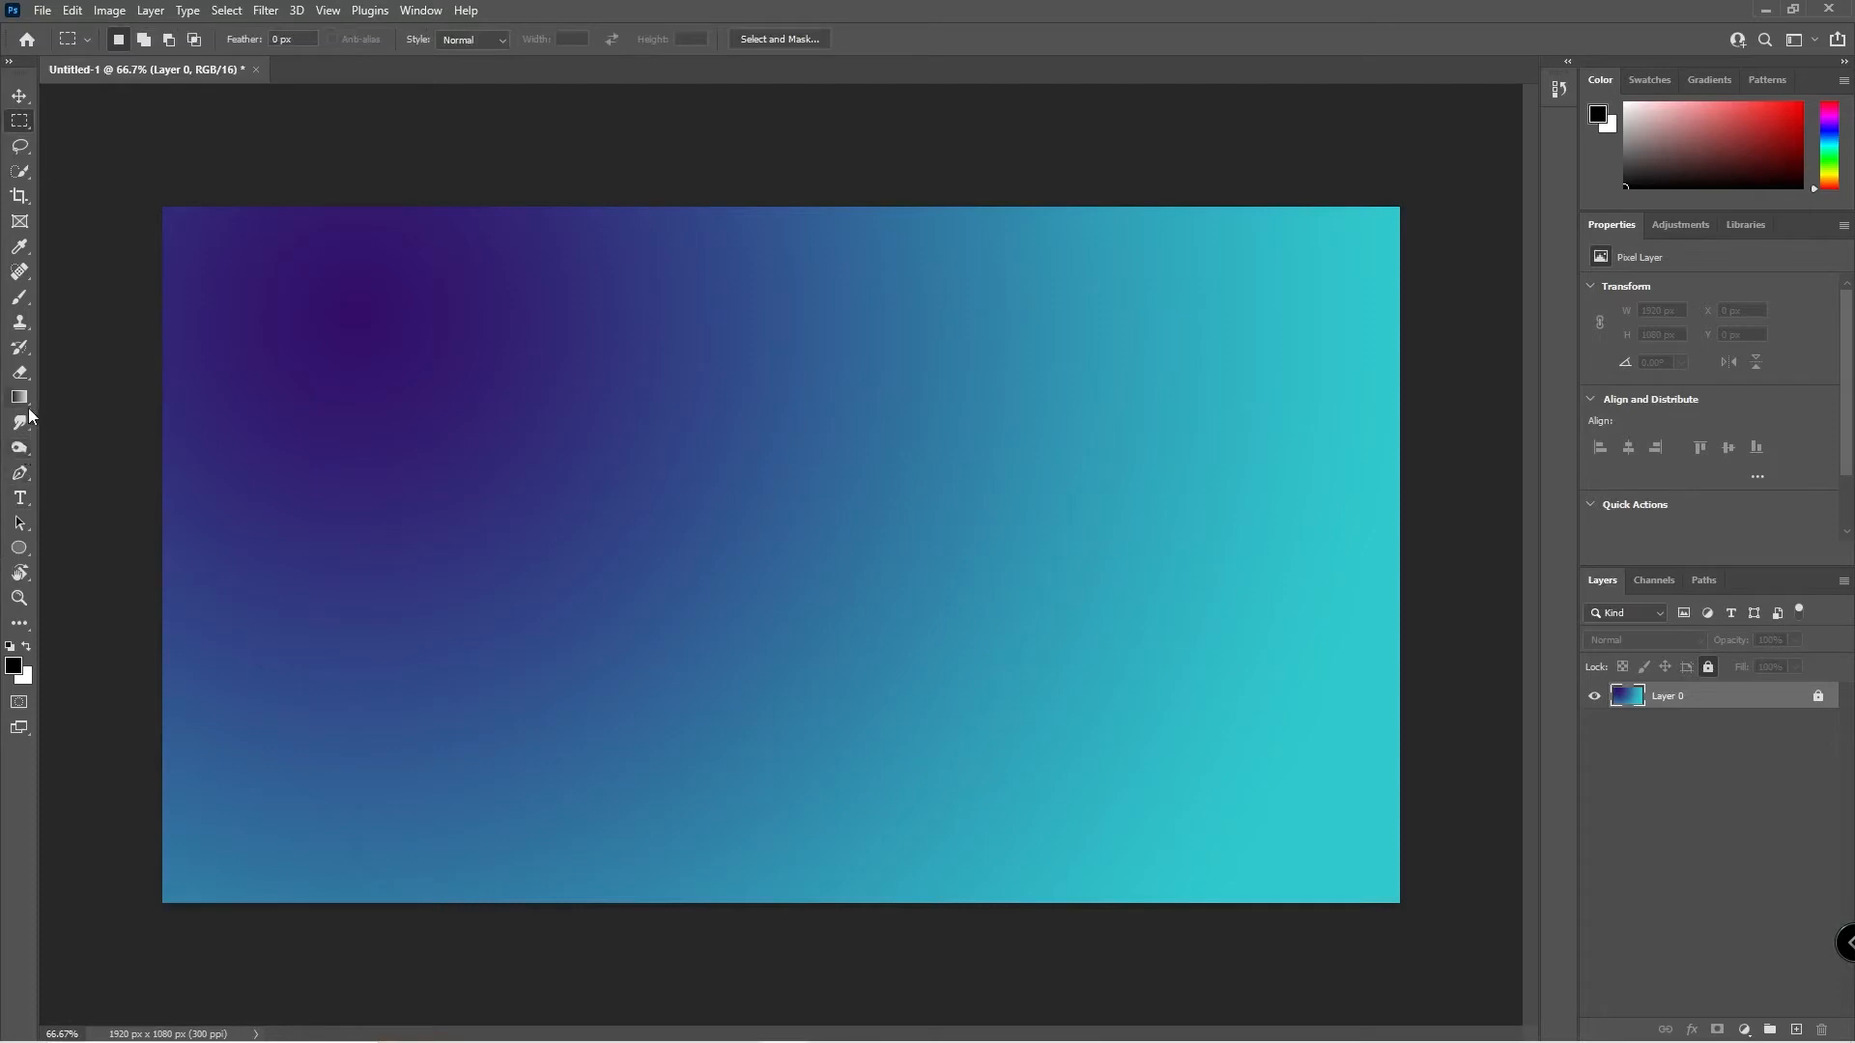
{"action": "left_click", "coordinate": [20, 498]}
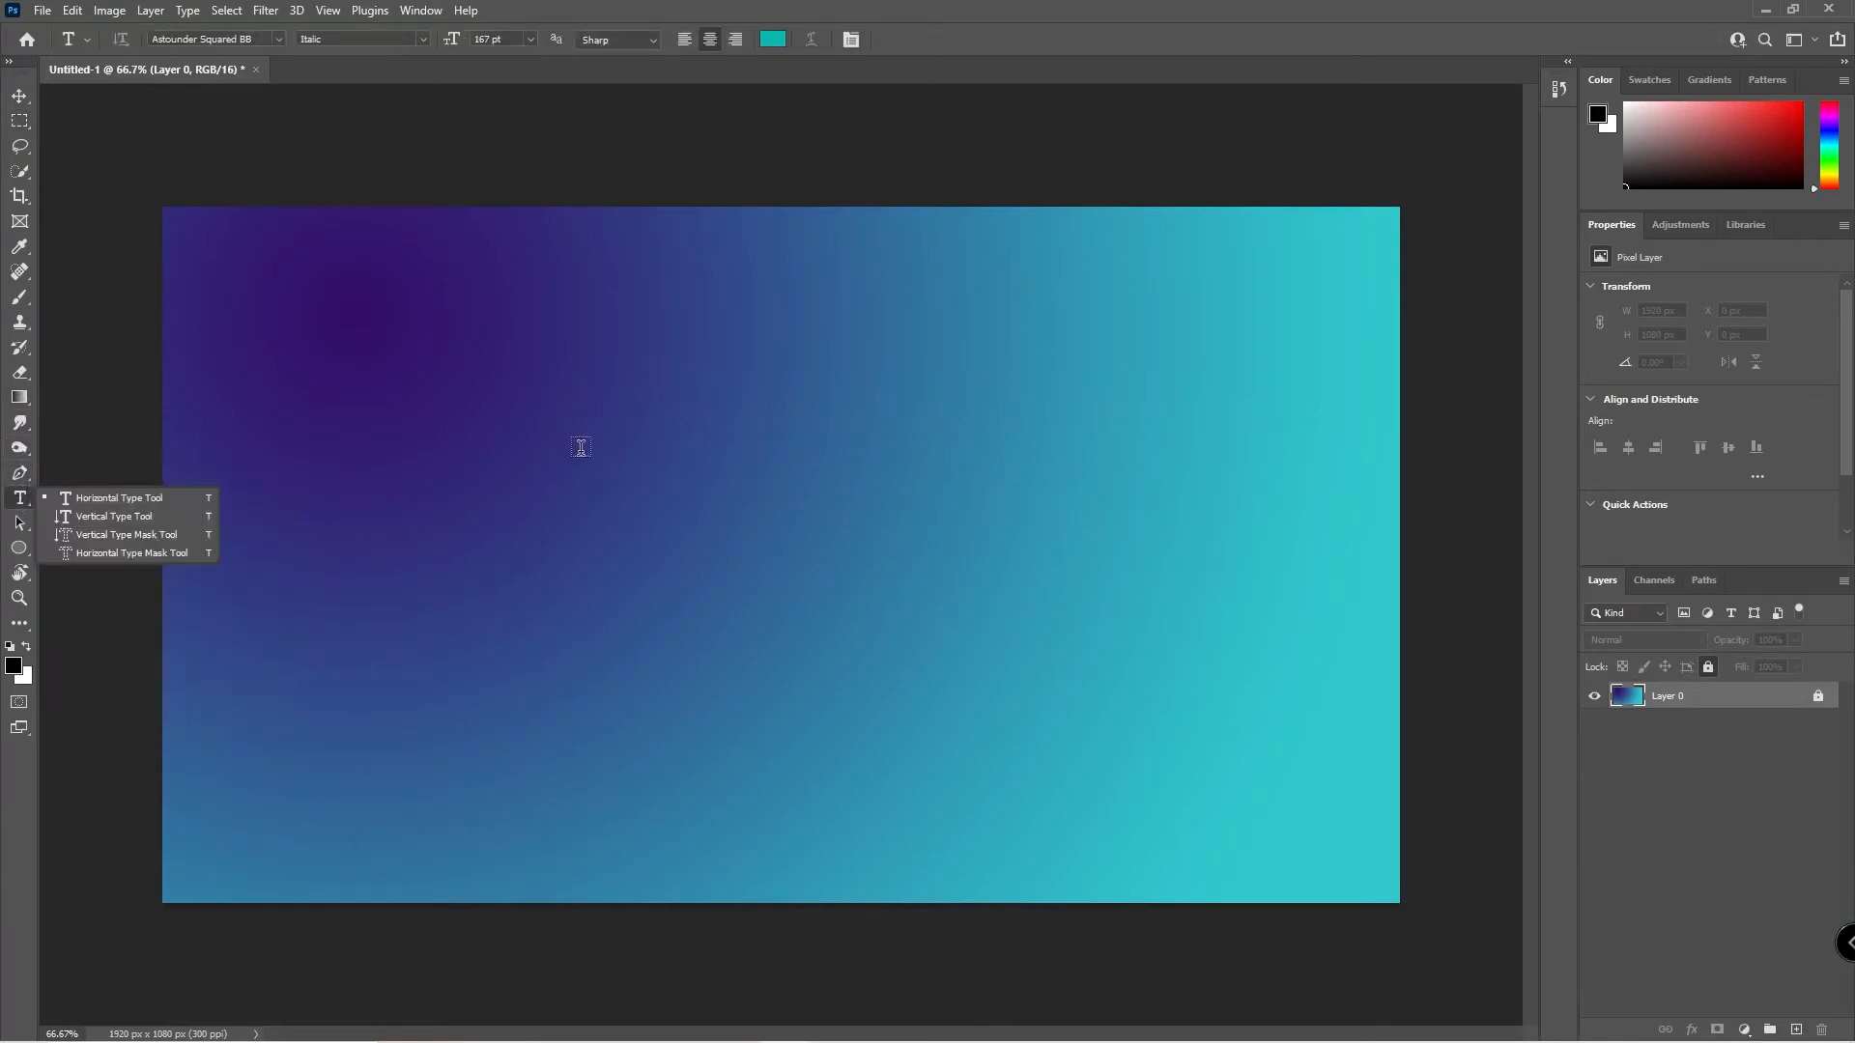
{"action": "left_click", "coordinate": [572, 464]}
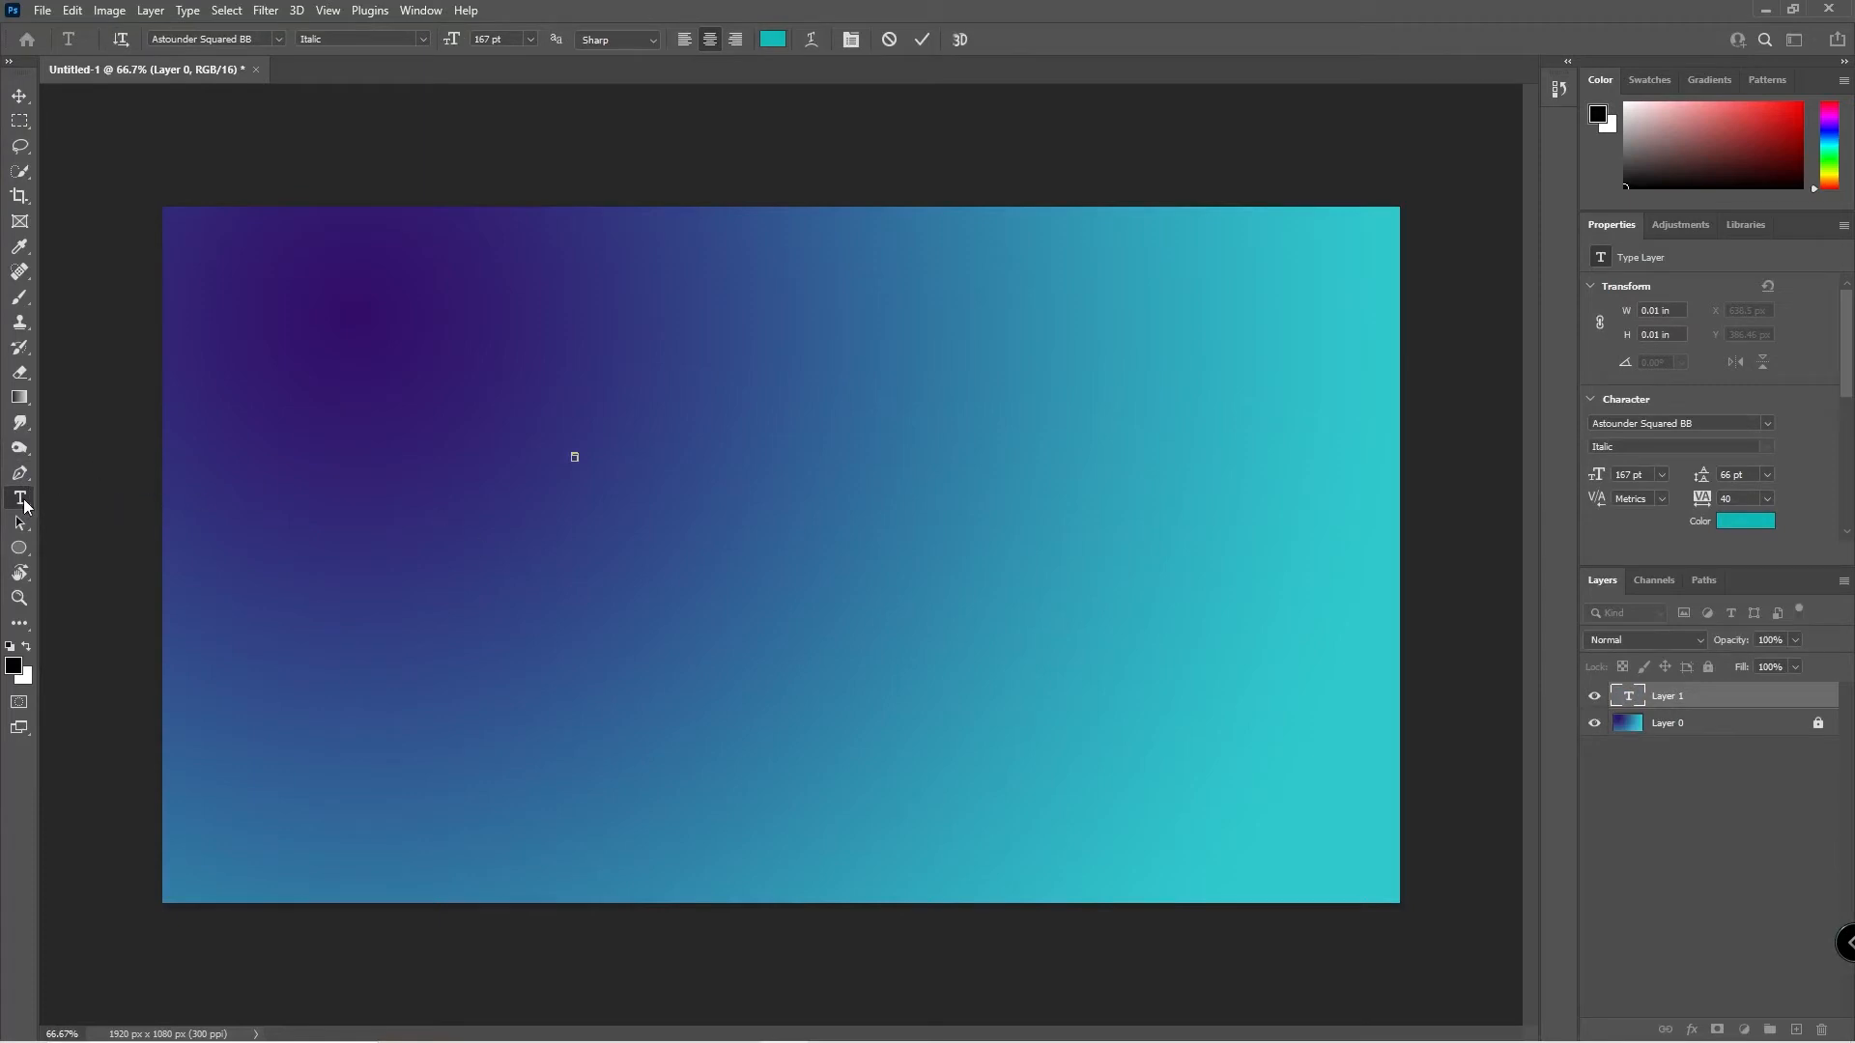
{"action": "left_click", "coordinate": [21, 499]}
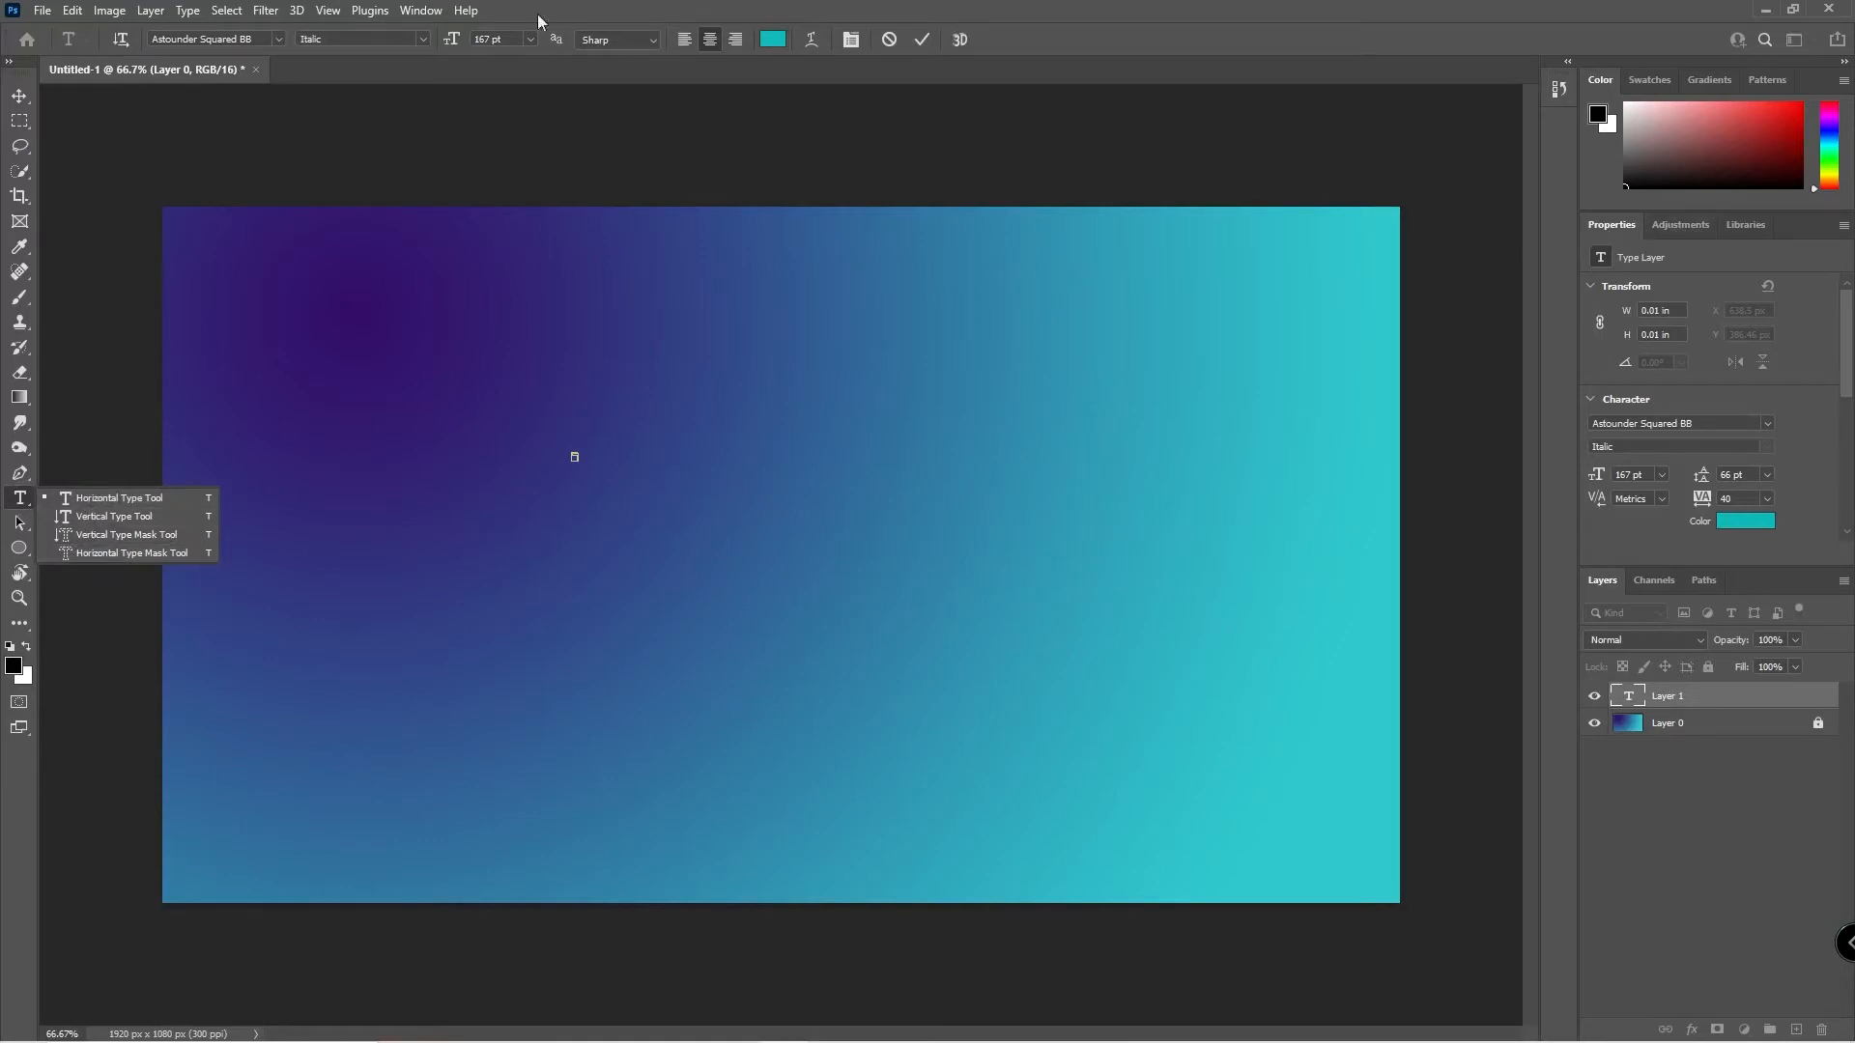
{"action": "left_click_drag", "start_coordinate": [453, 41], "coordinate": [524, 56]}
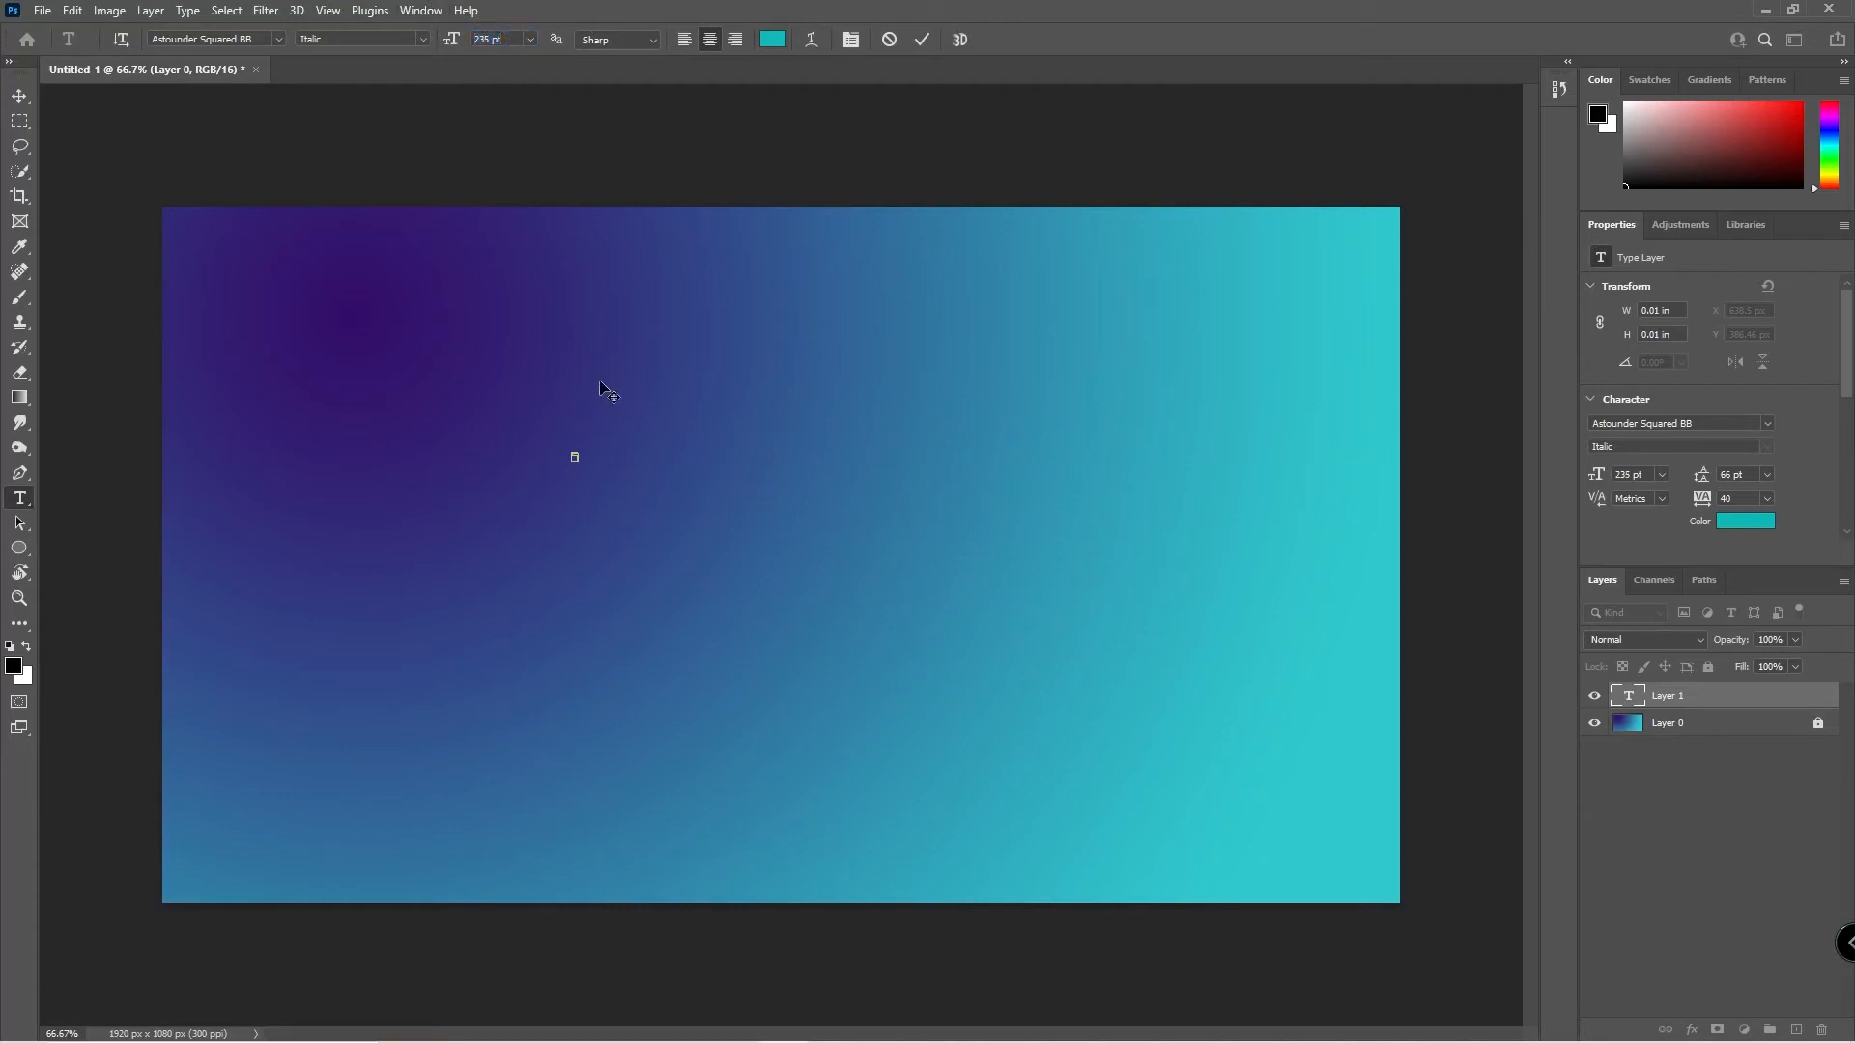
{"action": "type", "text": "r"}
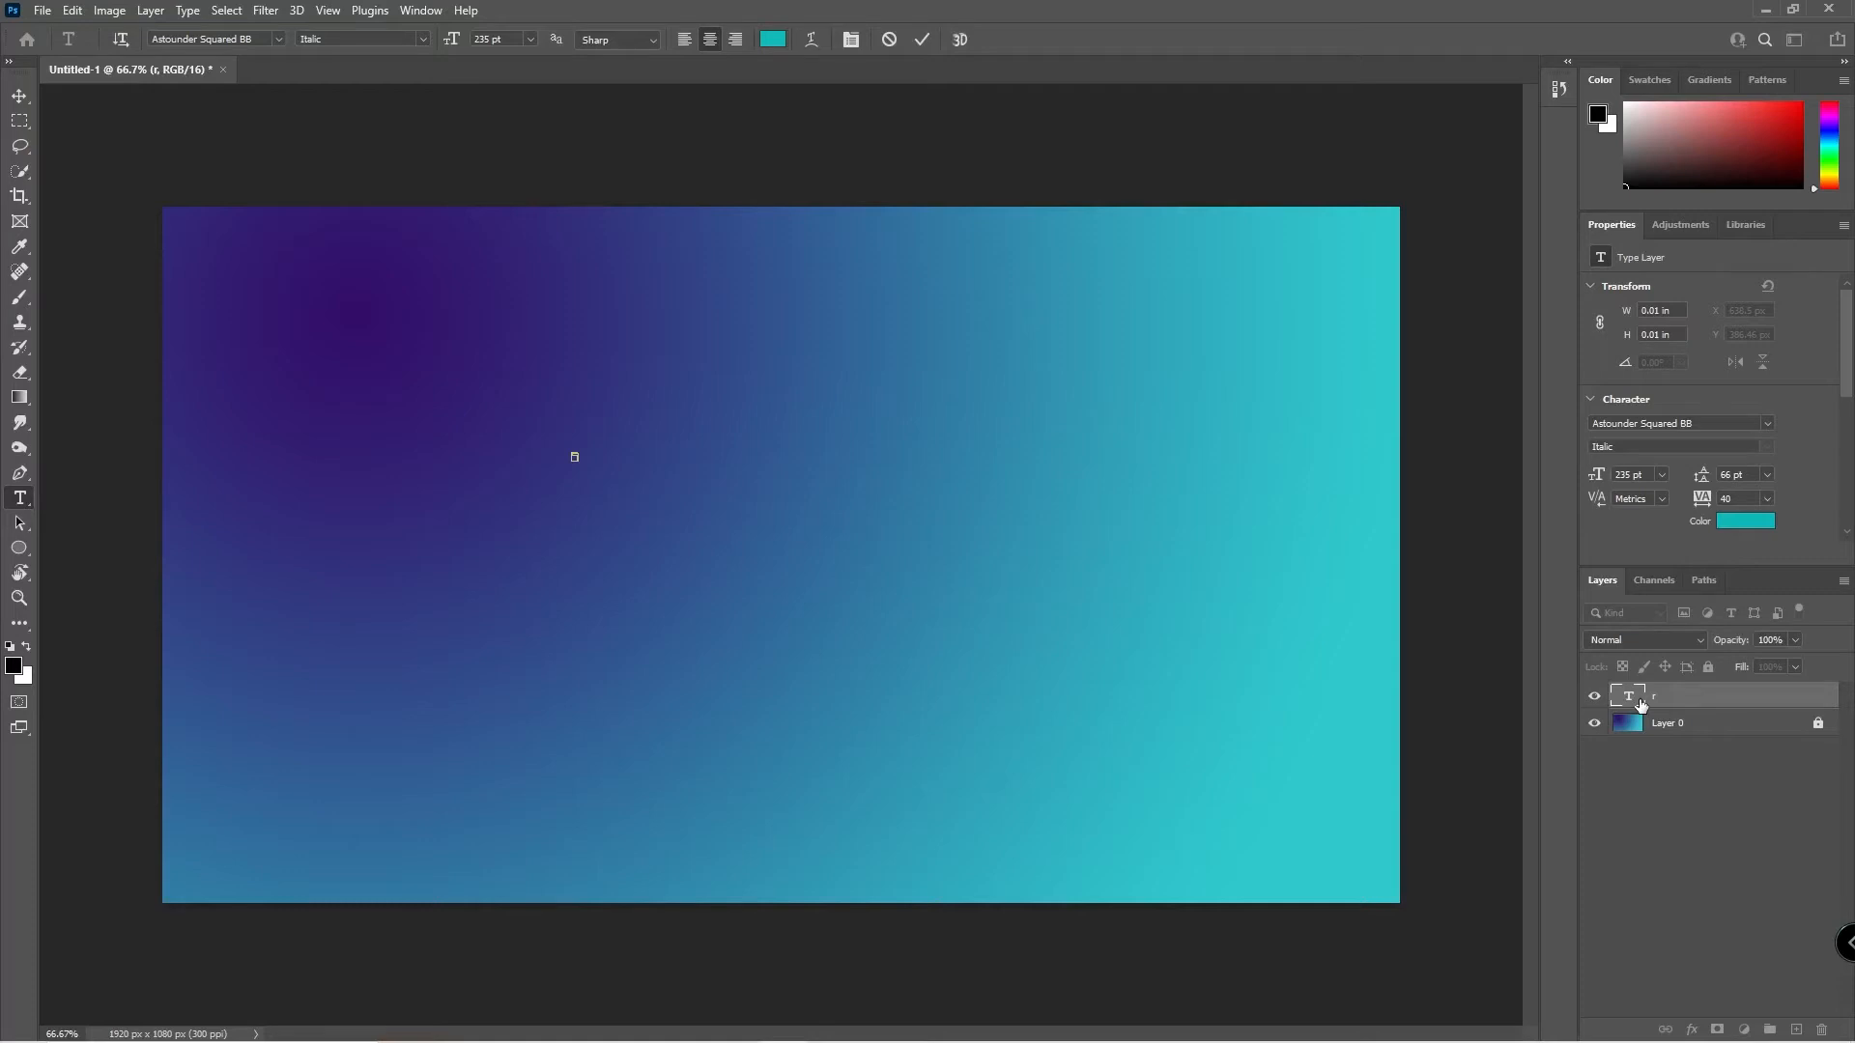
{"action": "key", "text": "Escape"}
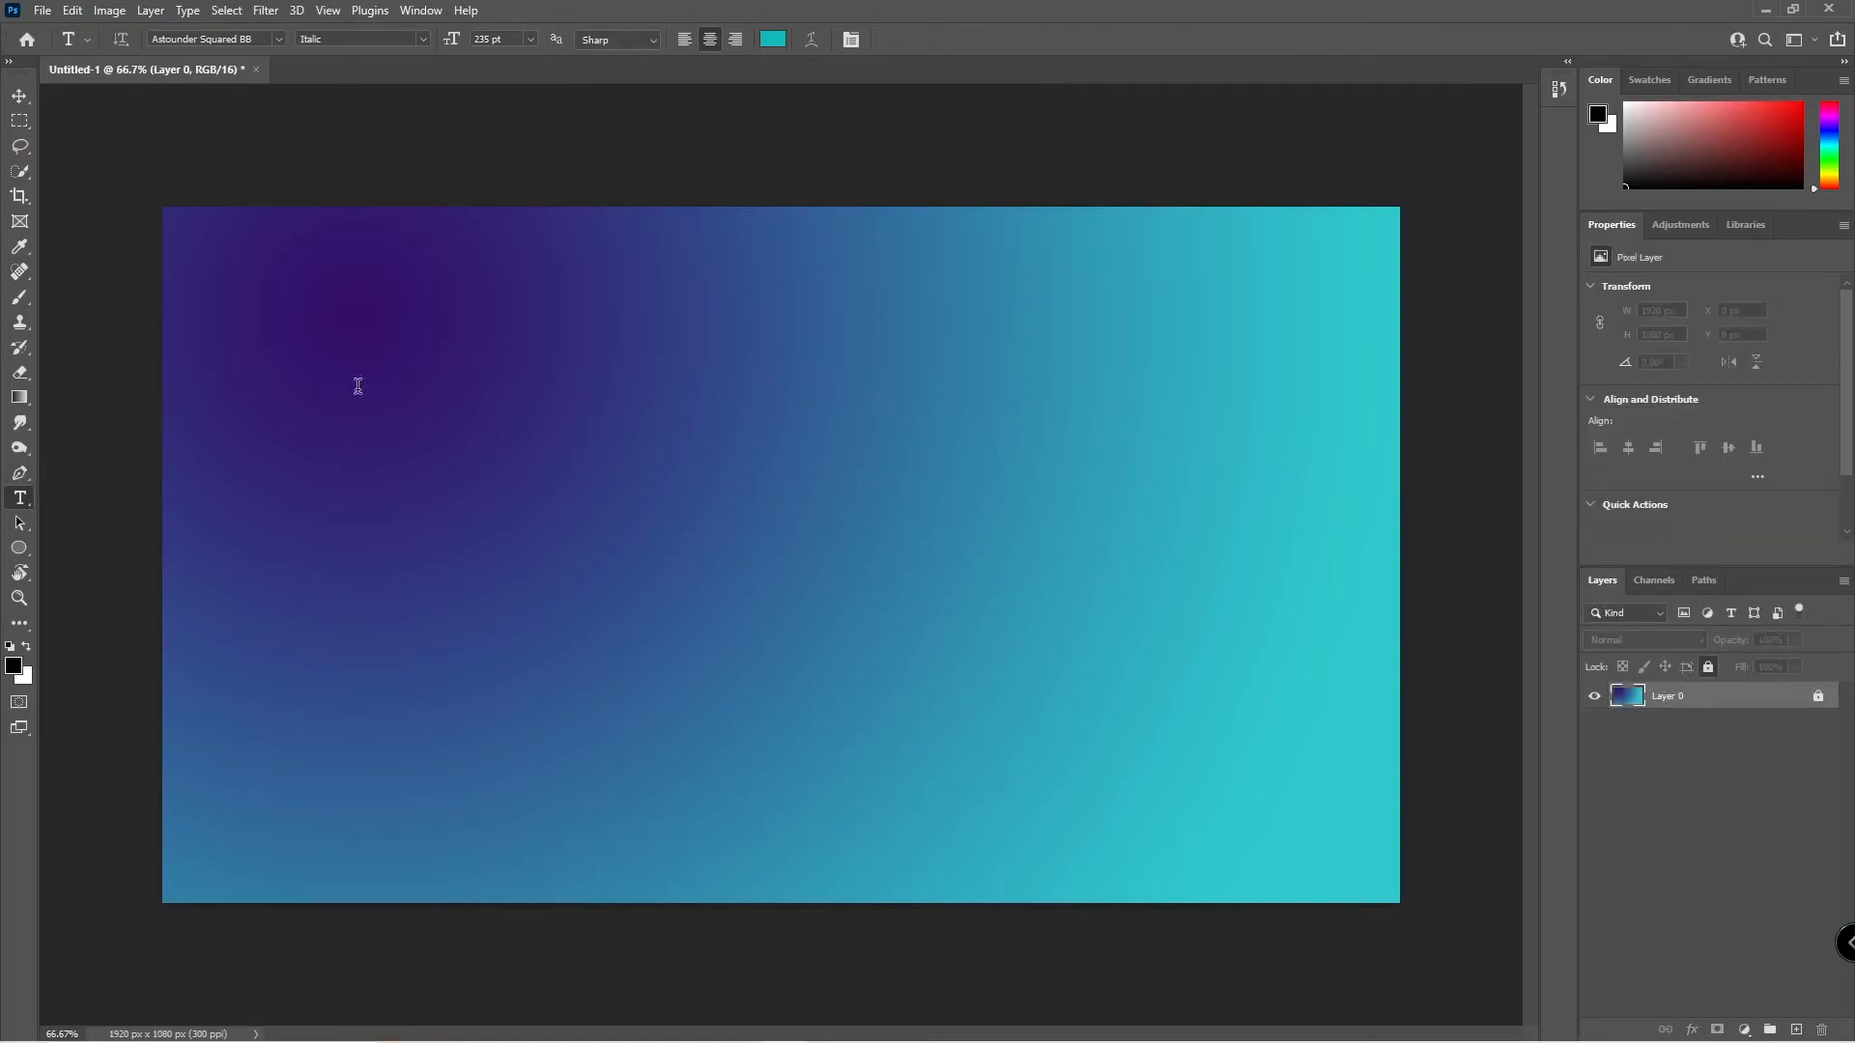
Place Lorem Ipsum placeholder text on the canvas, set its font size to 54 pt and move it to the middle.
{"action": "left_click", "coordinate": [373, 320]}
{"action": "left_click_drag", "start_coordinate": [451, 39], "coordinate": [280, 51]}
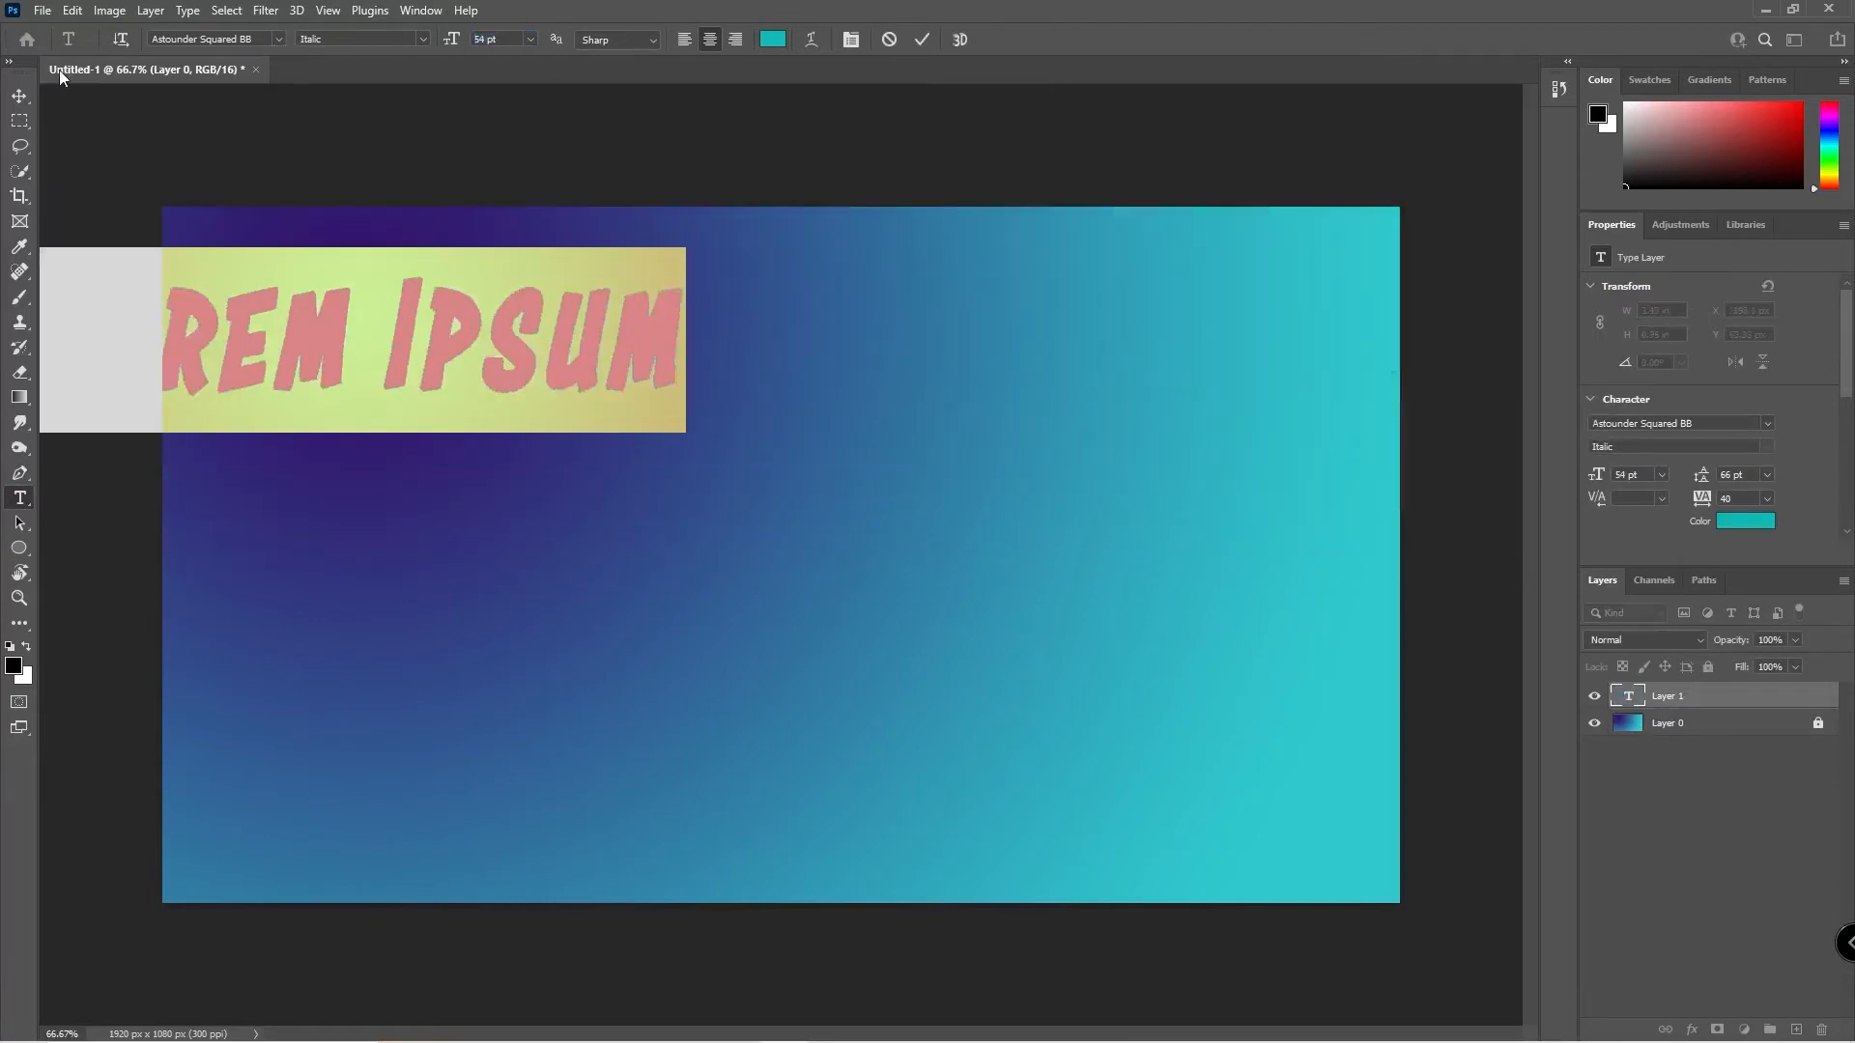
{"action": "left_click", "coordinate": [21, 95]}
{"action": "left_click_drag", "start_coordinate": [321, 351], "coordinate": [709, 518]}
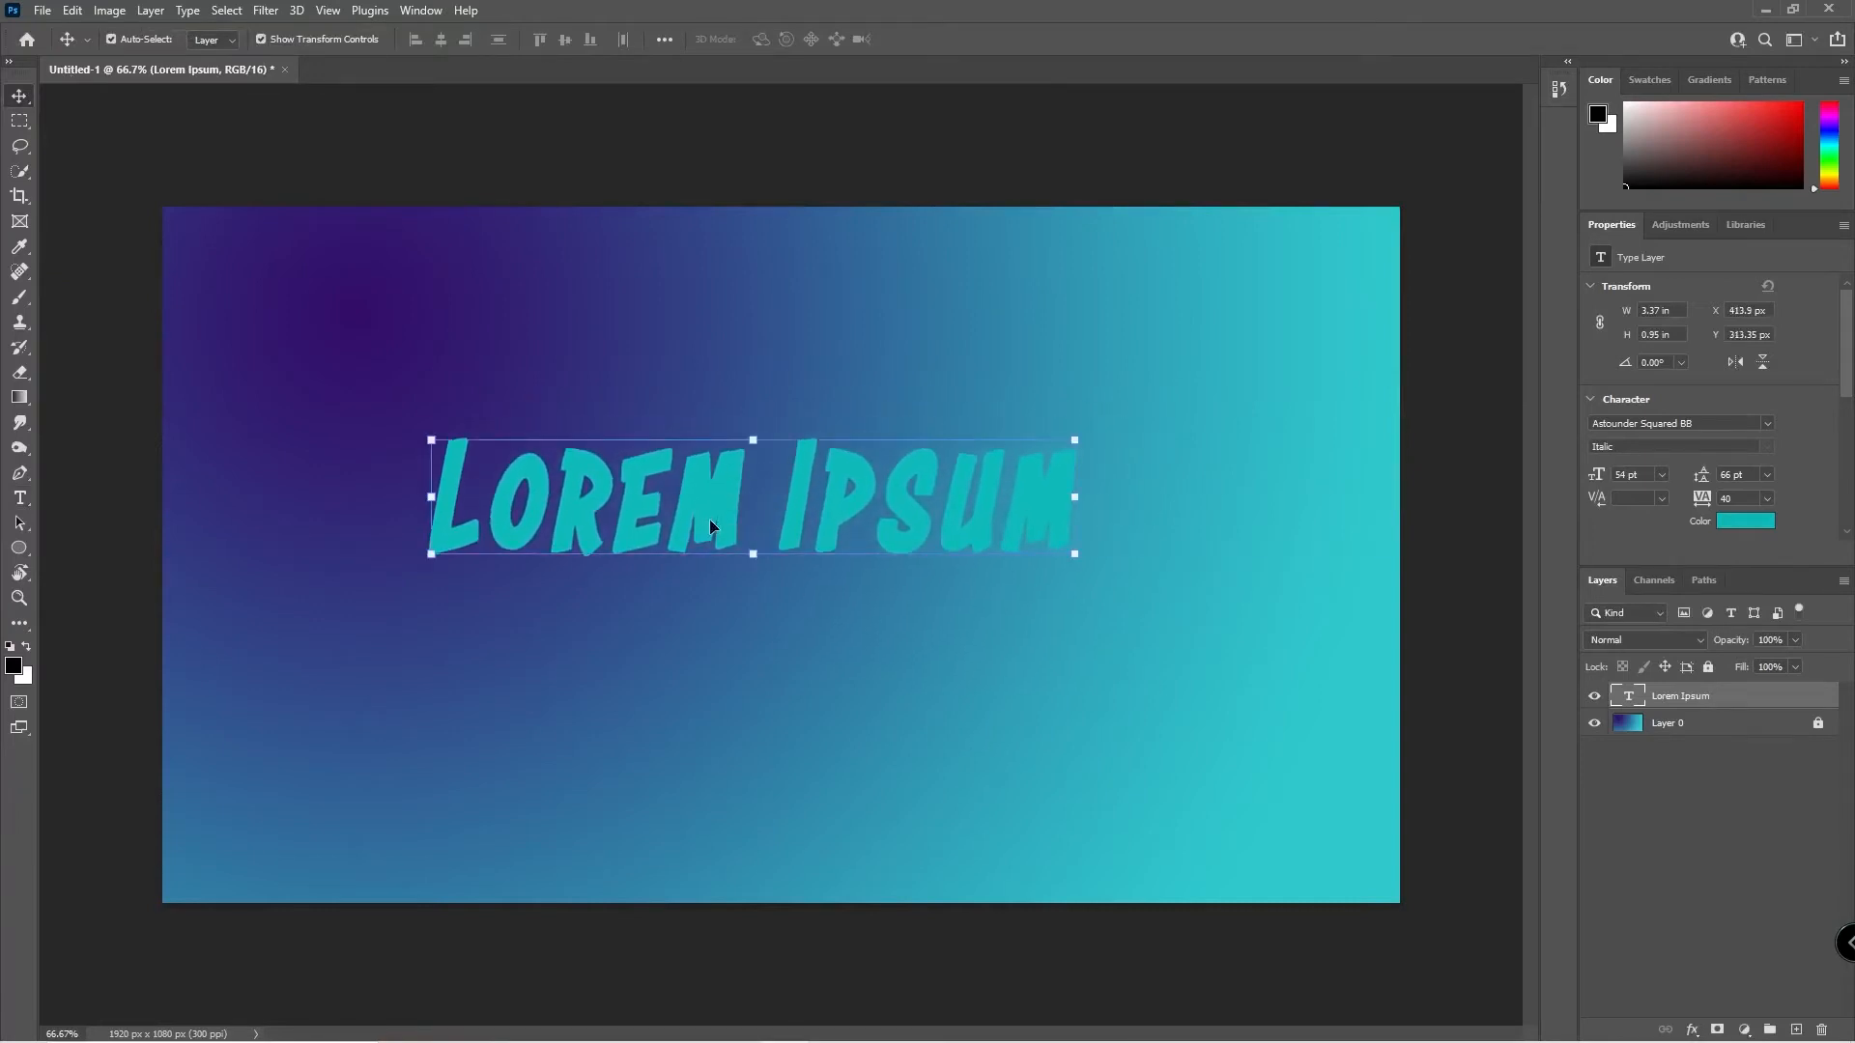
Replace the Lorem Ipsum placeholder with the text "PXL BRUSH BOIIIII".
{"action": "double_click", "coordinate": [715, 503]}
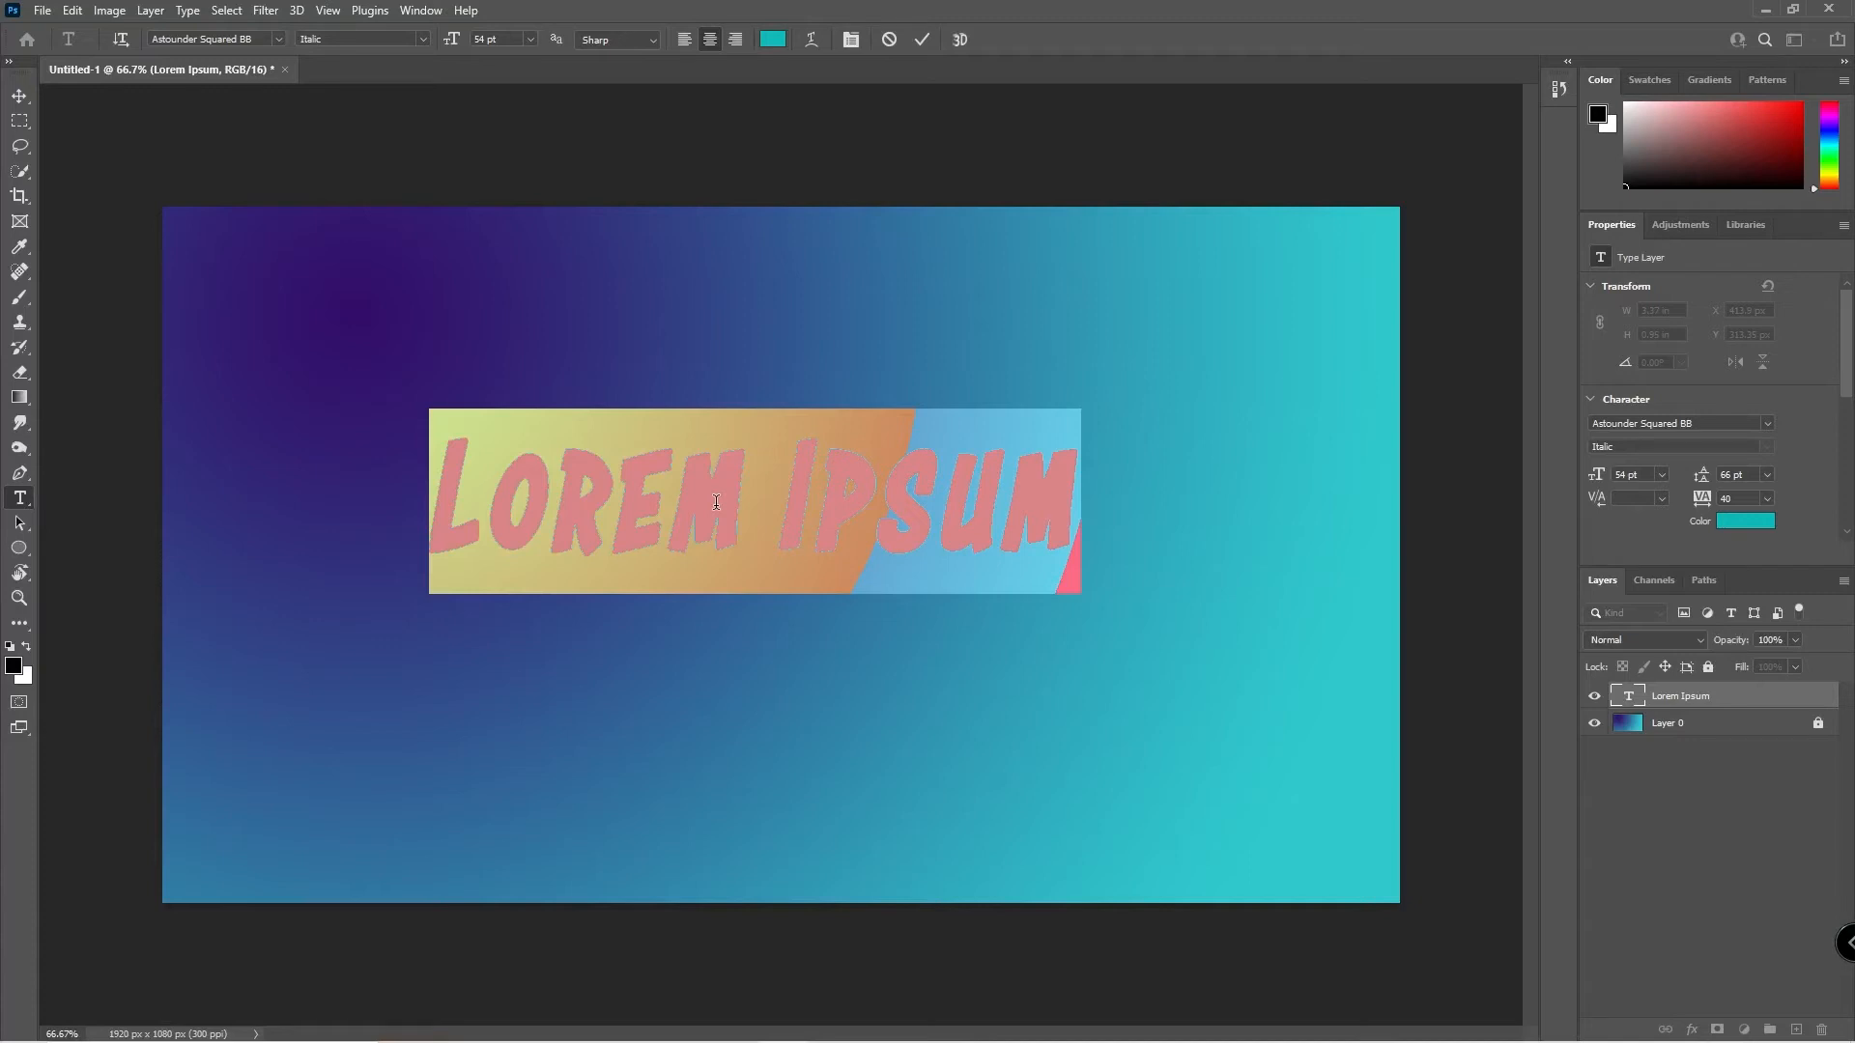
{"action": "type", "text": "PXL B"}
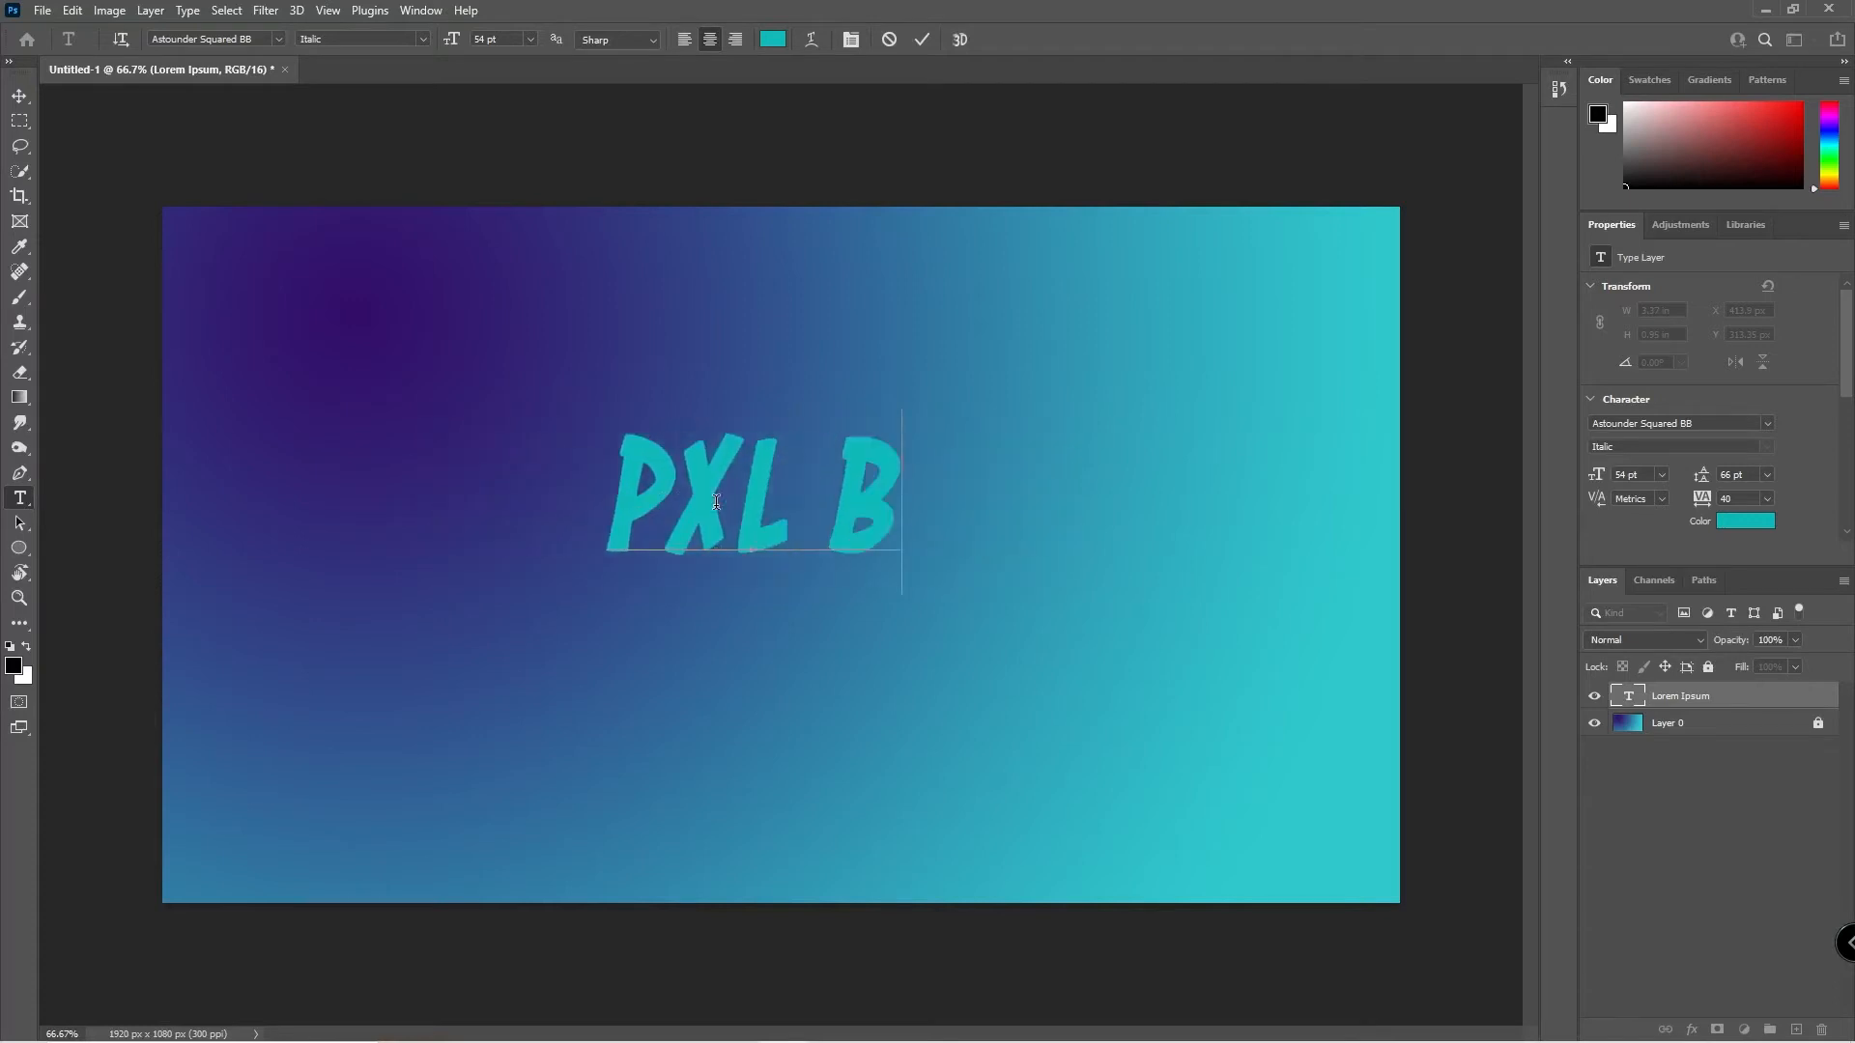
{"action": "type", "text": "RUSH BOIIIII"}
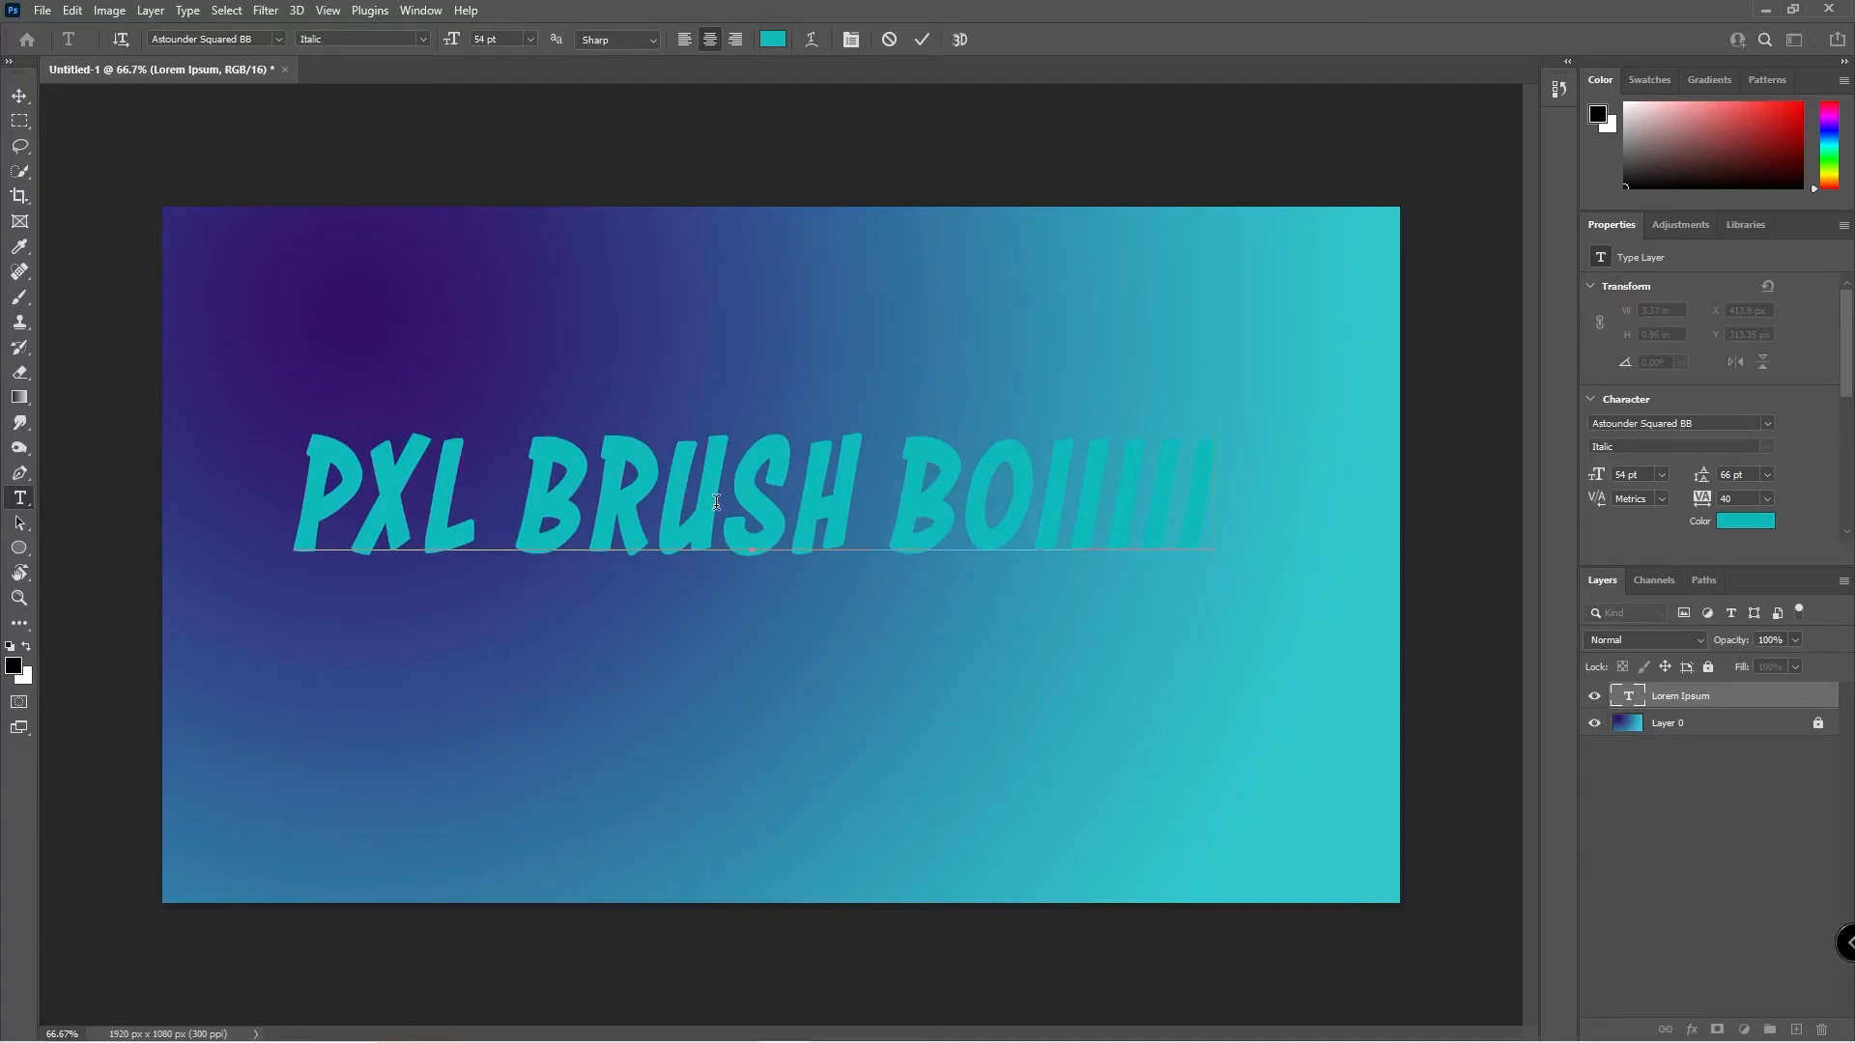
{"action": "key", "text": "ctrl+a"}
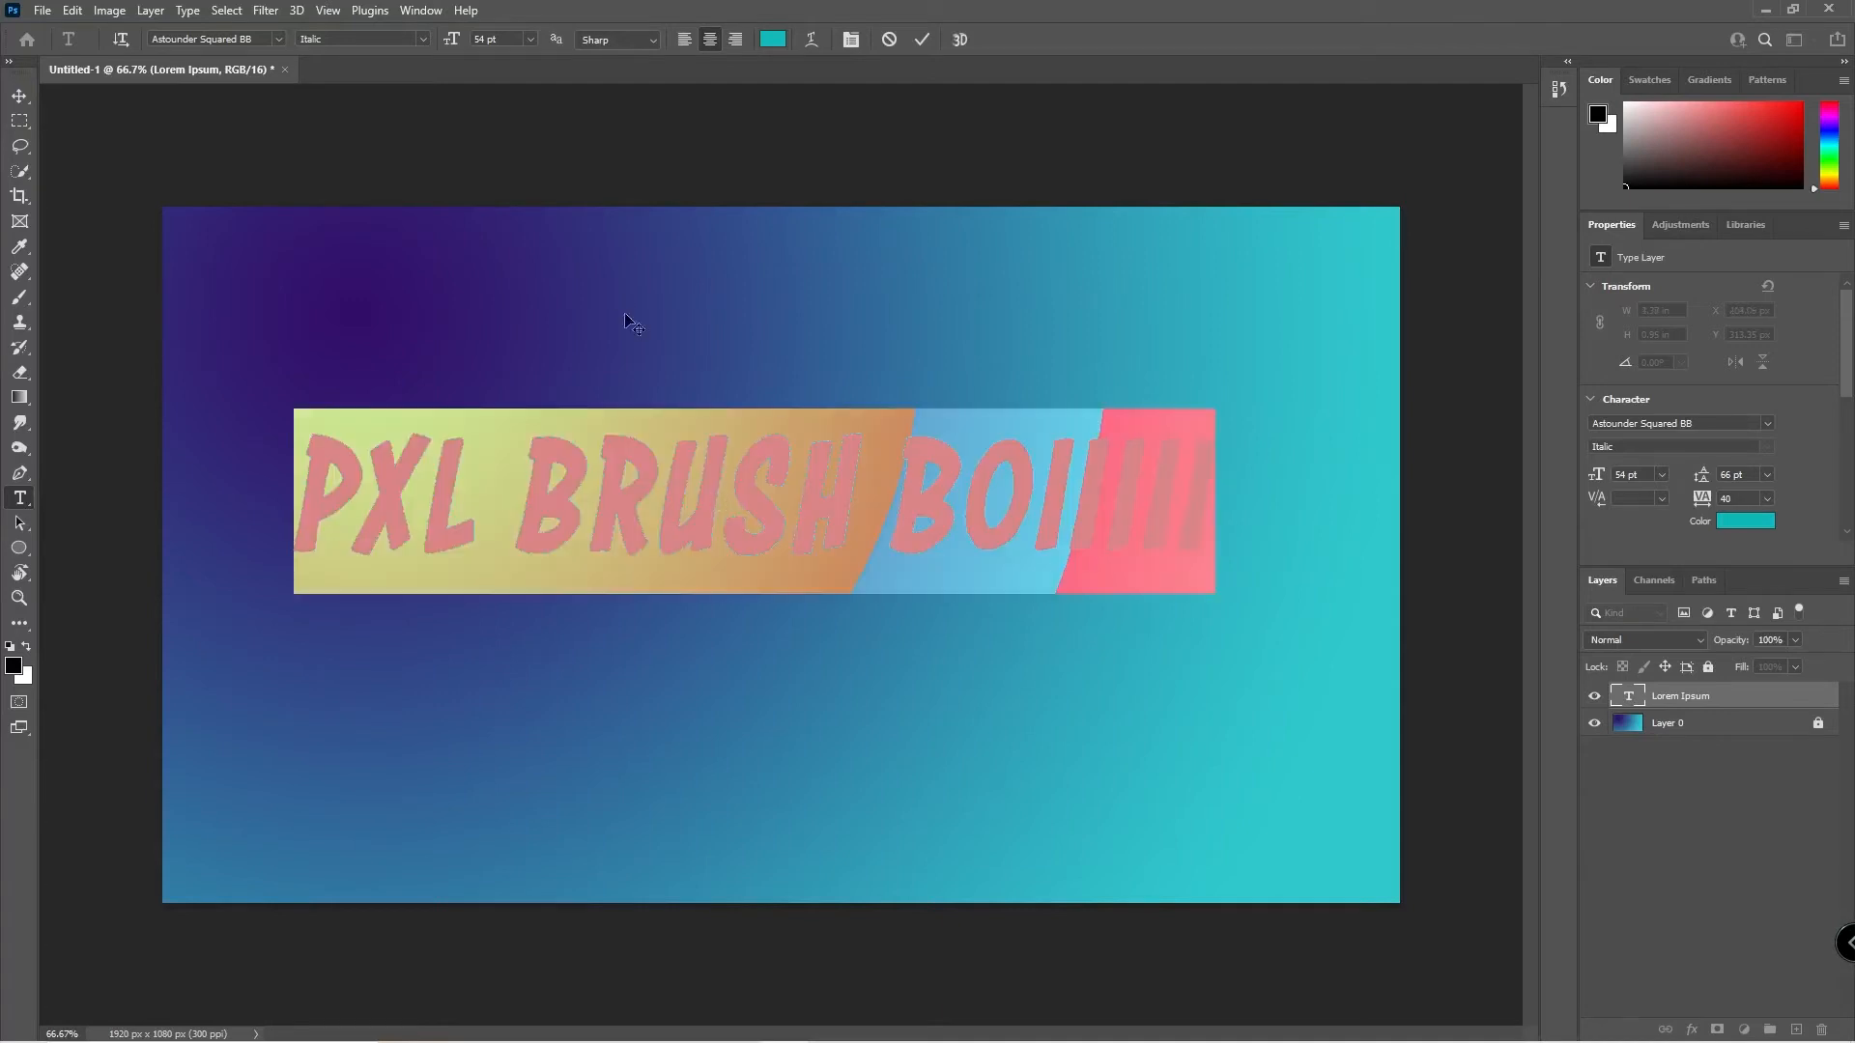
{"action": "key", "text": "Right"}
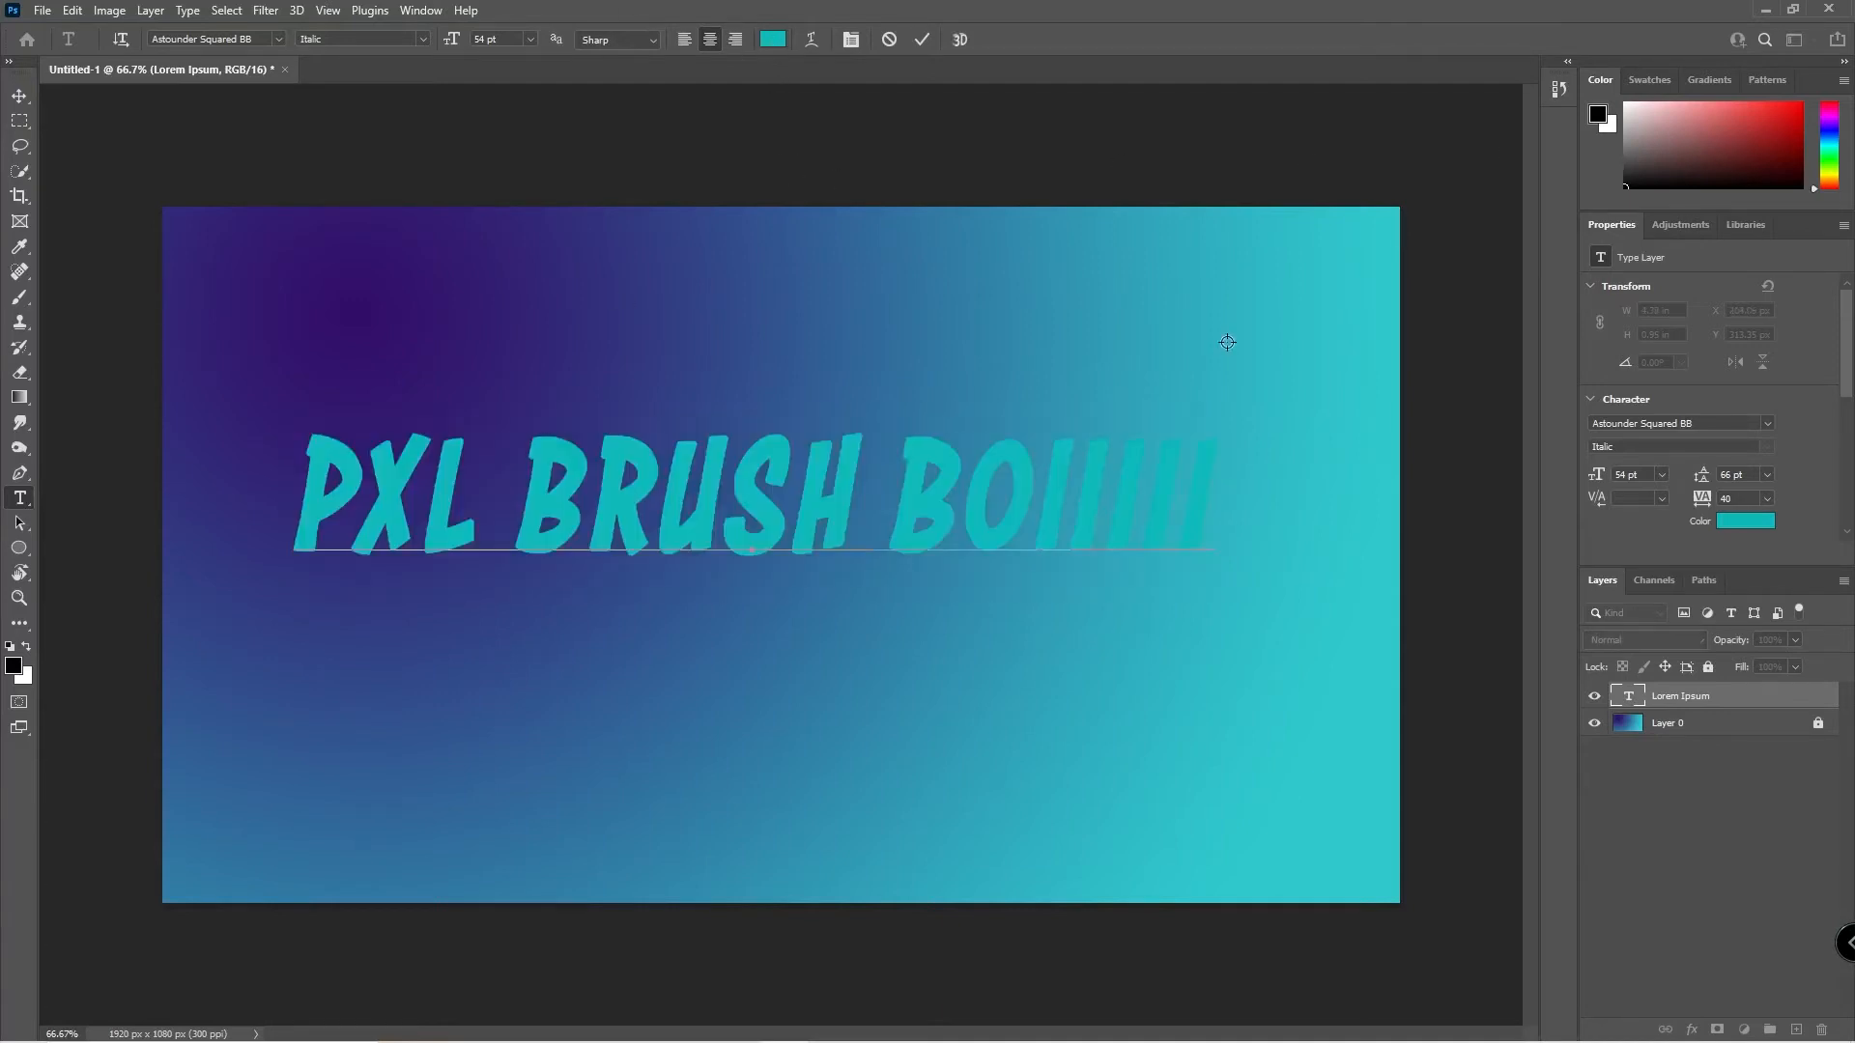
Try light grey for the "PXL BRUSH BOIIIII" text and set its color to a fully saturated golden yellow.
{"action": "left_click", "coordinate": [773, 38]}
{"action": "left_click_drag", "start_coordinate": [1136, 415], "coordinate": [1377, 415]}
{"action": "type", "text": "d7d7da"}
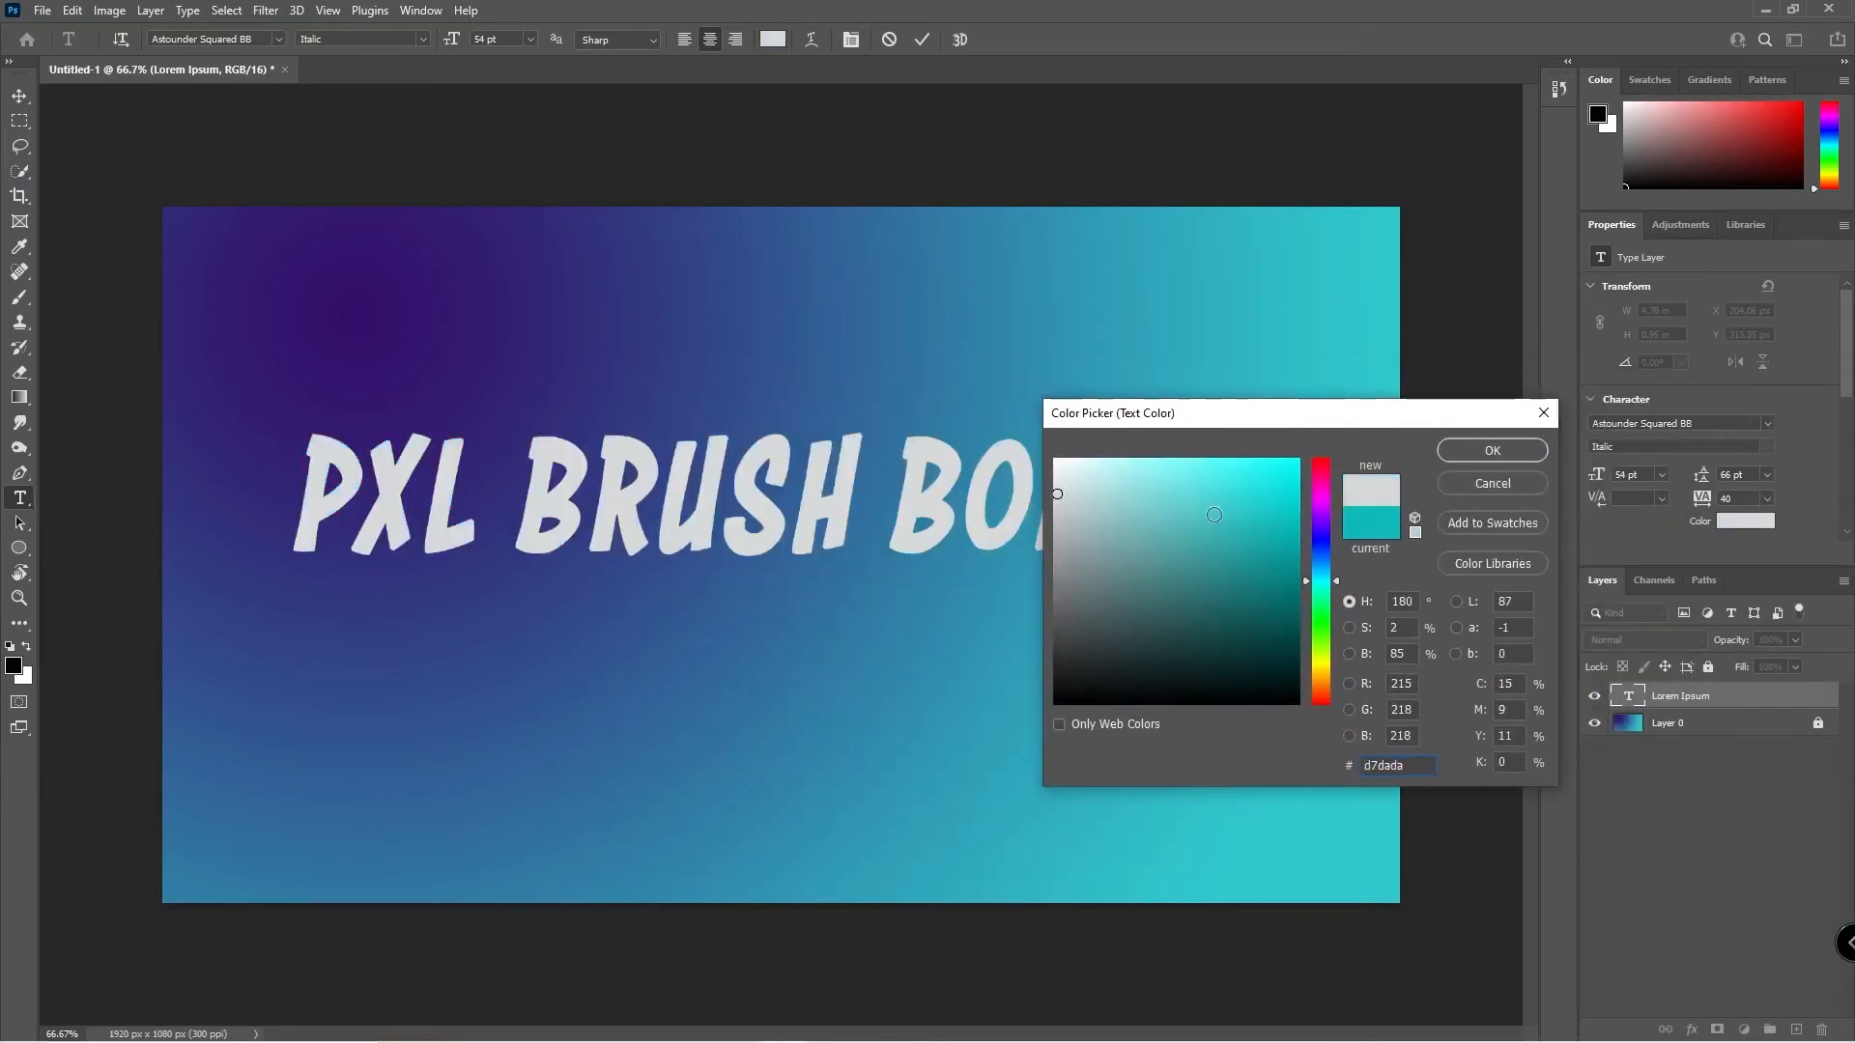
{"action": "mouse_move", "coordinate": [1261, 523]}
{"action": "left_mouse_down"}
{"action": "mouse_move", "coordinate": [1325, 574]}
{"action": "mouse_move", "coordinate": [1324, 670]}
{"action": "left_mouse_up"}
{"action": "left_click", "coordinate": [1298, 460]}
{"action": "left_click", "coordinate": [1489, 452]}
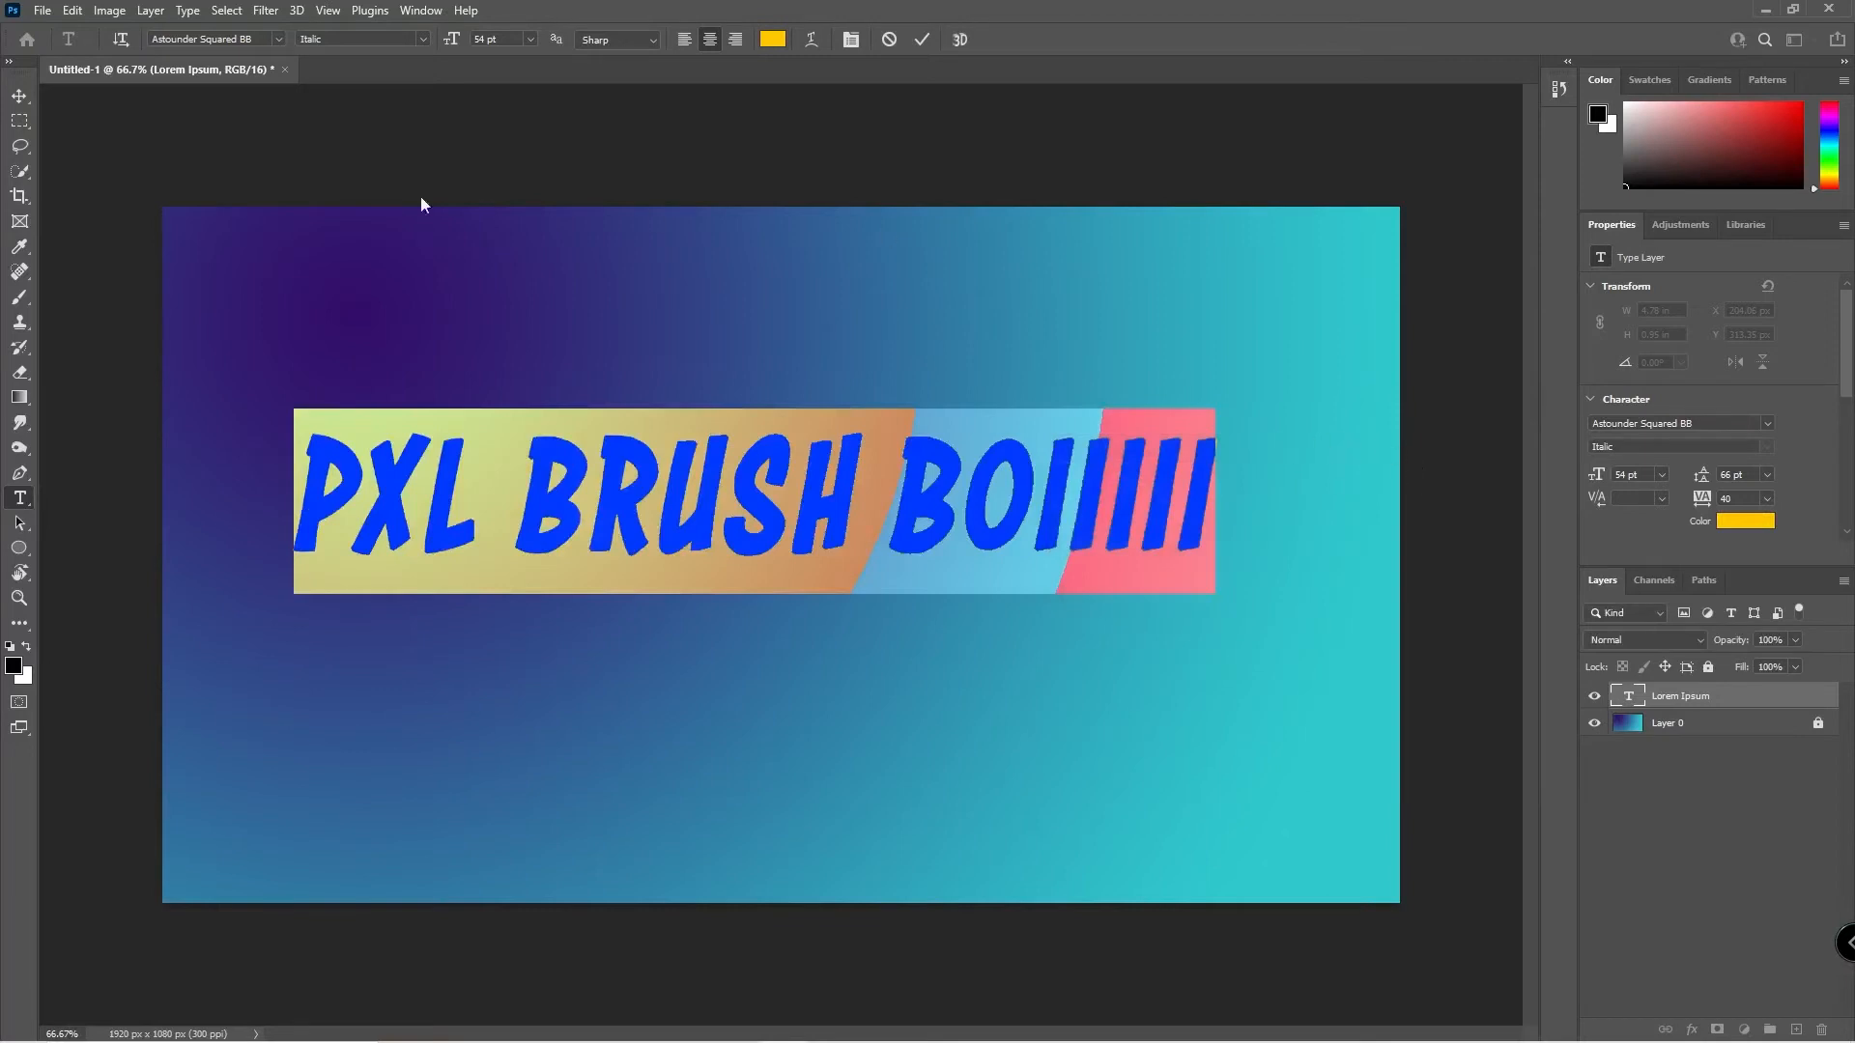
Move the yellow text slightly down and to the right, and delete its layer.
{"action": "left_click", "coordinate": [19, 96]}
{"action": "mouse_move", "coordinate": [636, 499]}
{"action": "left_mouse_down"}
{"action": "mouse_move", "coordinate": [710, 543]}
{"action": "mouse_move", "coordinate": [664, 543]}
{"action": "mouse_move", "coordinate": [689, 548]}
{"action": "left_mouse_up"}
{"action": "left_click", "coordinate": [427, 164]}
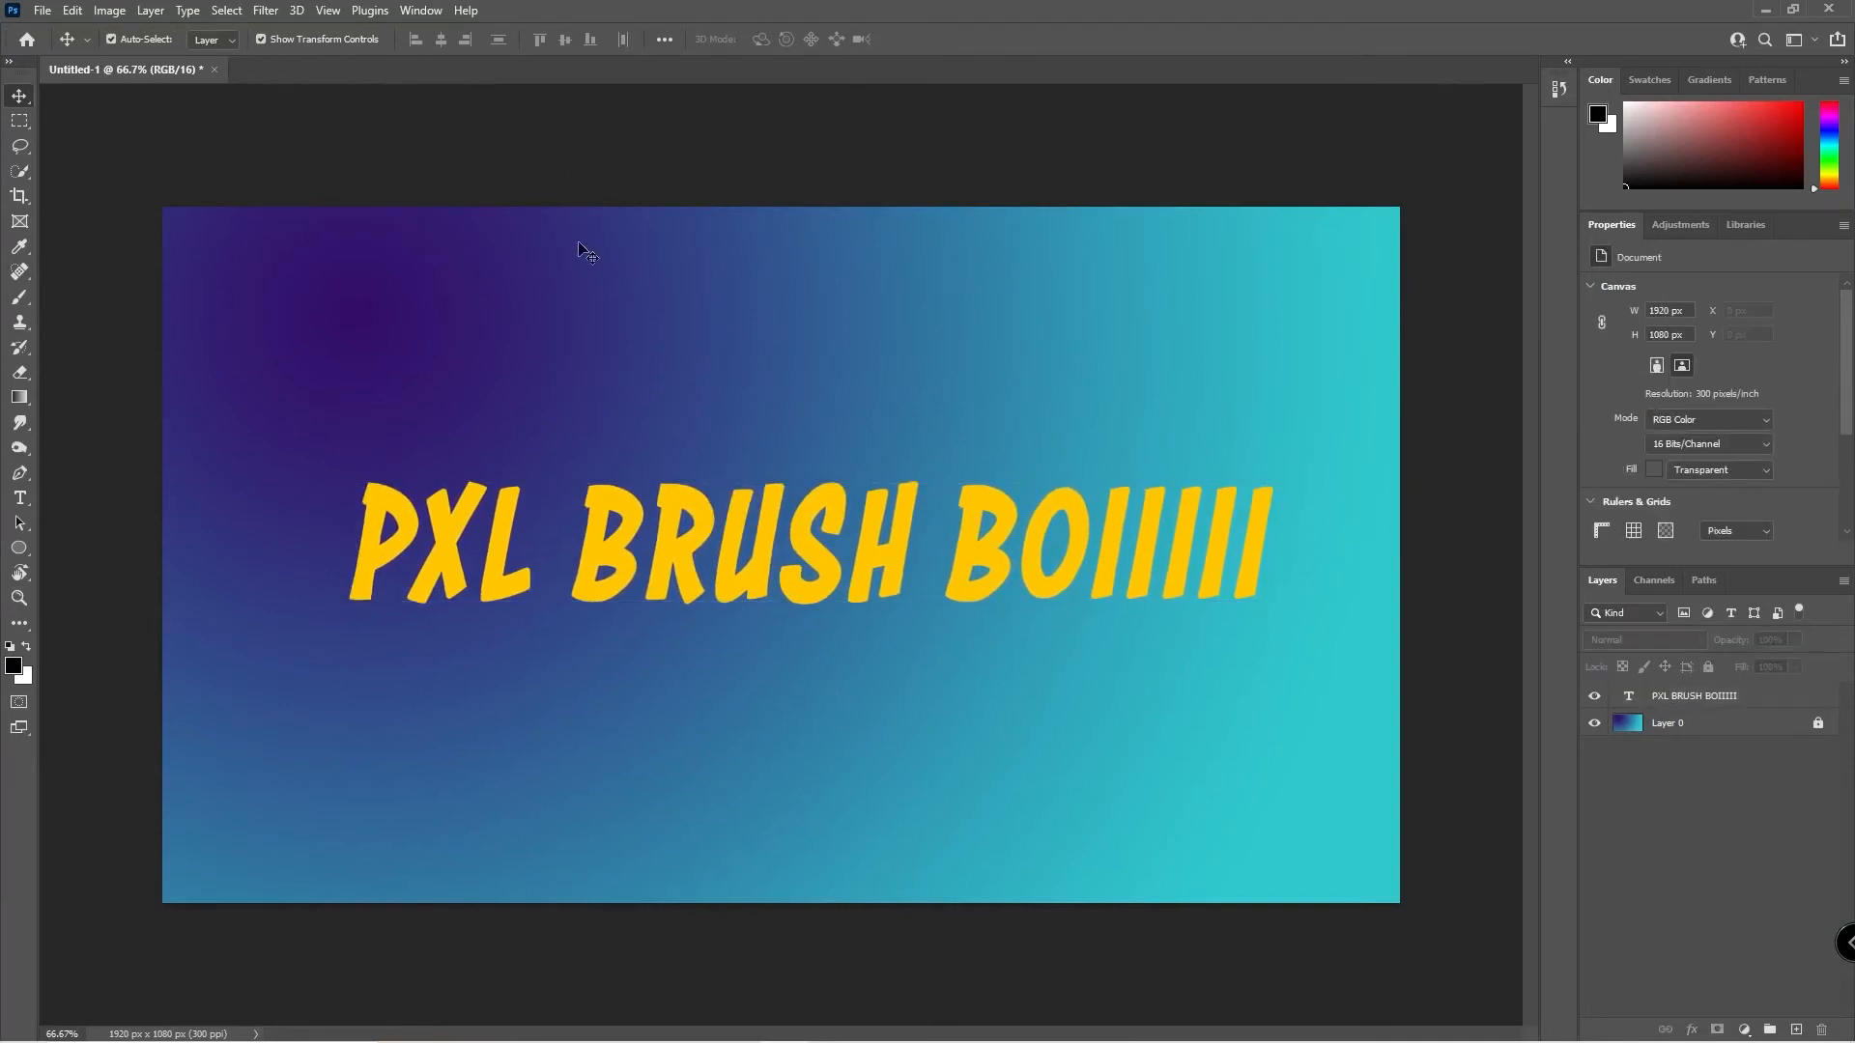
{"action": "left_click", "coordinate": [1725, 697]}
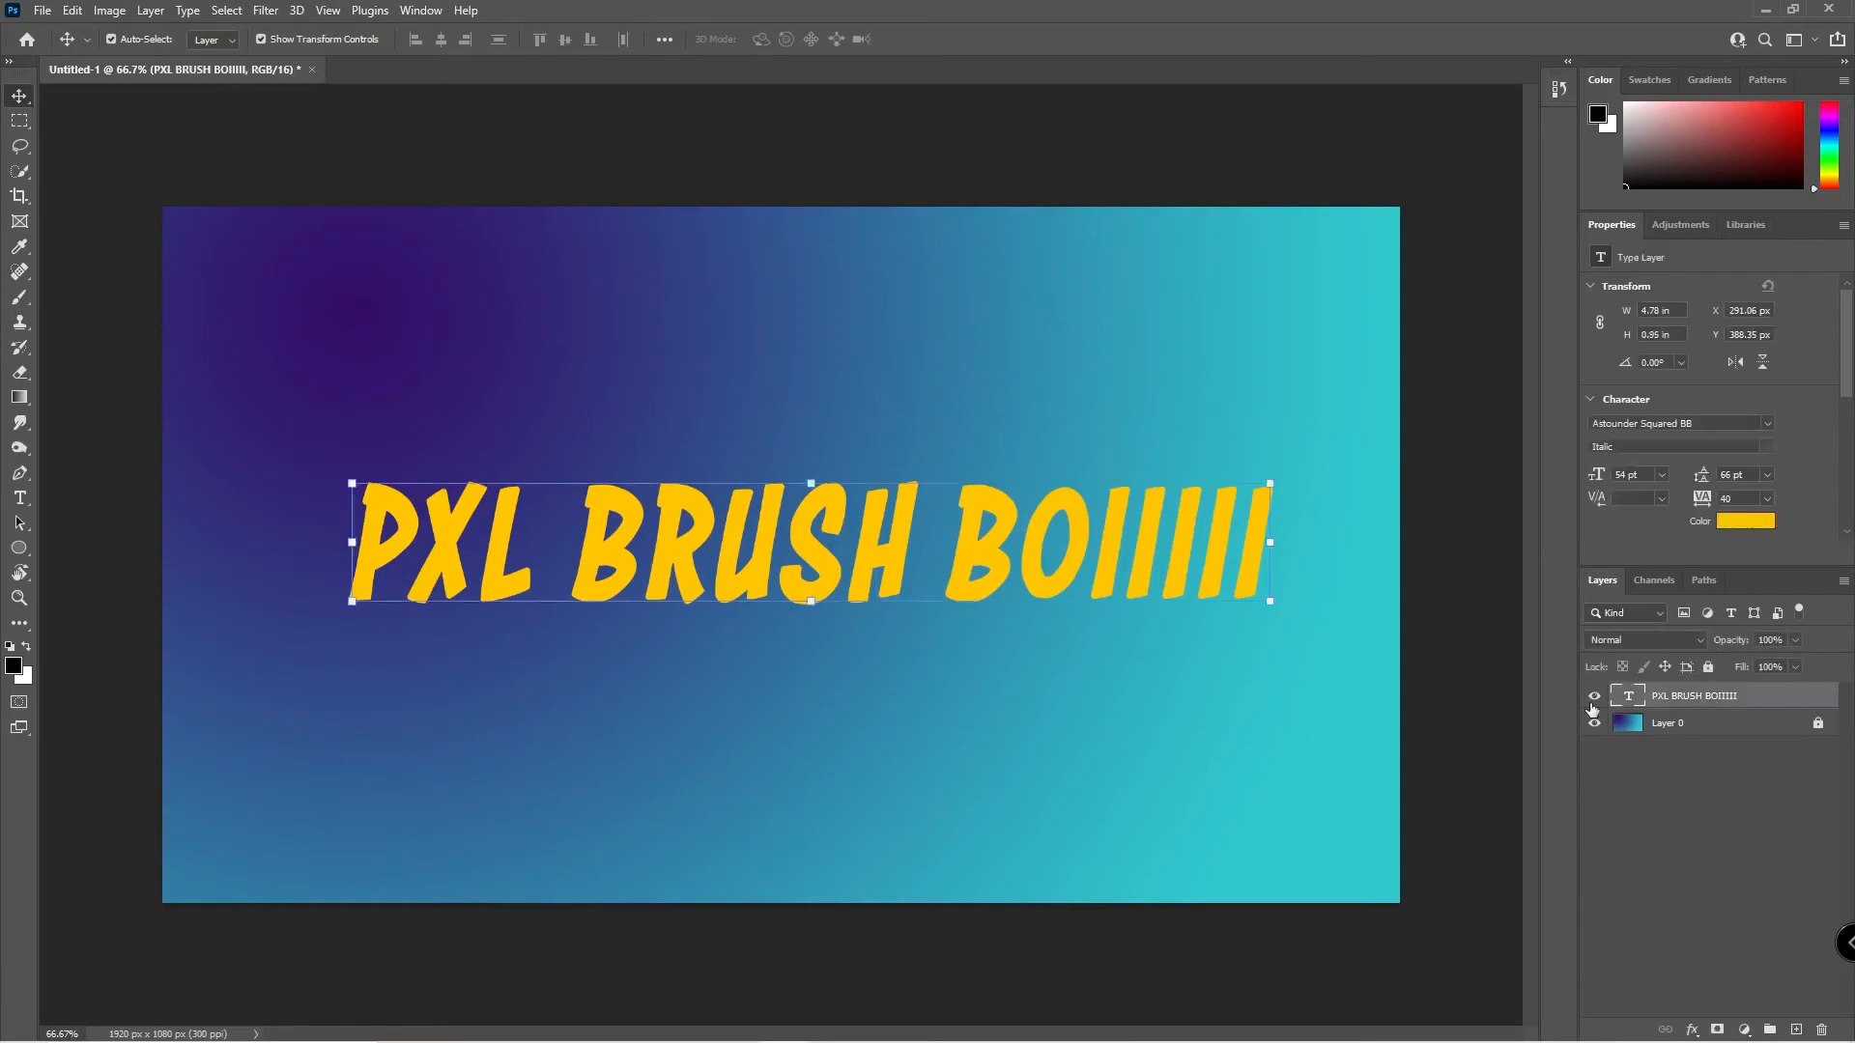
{"action": "key", "text": "Delete"}
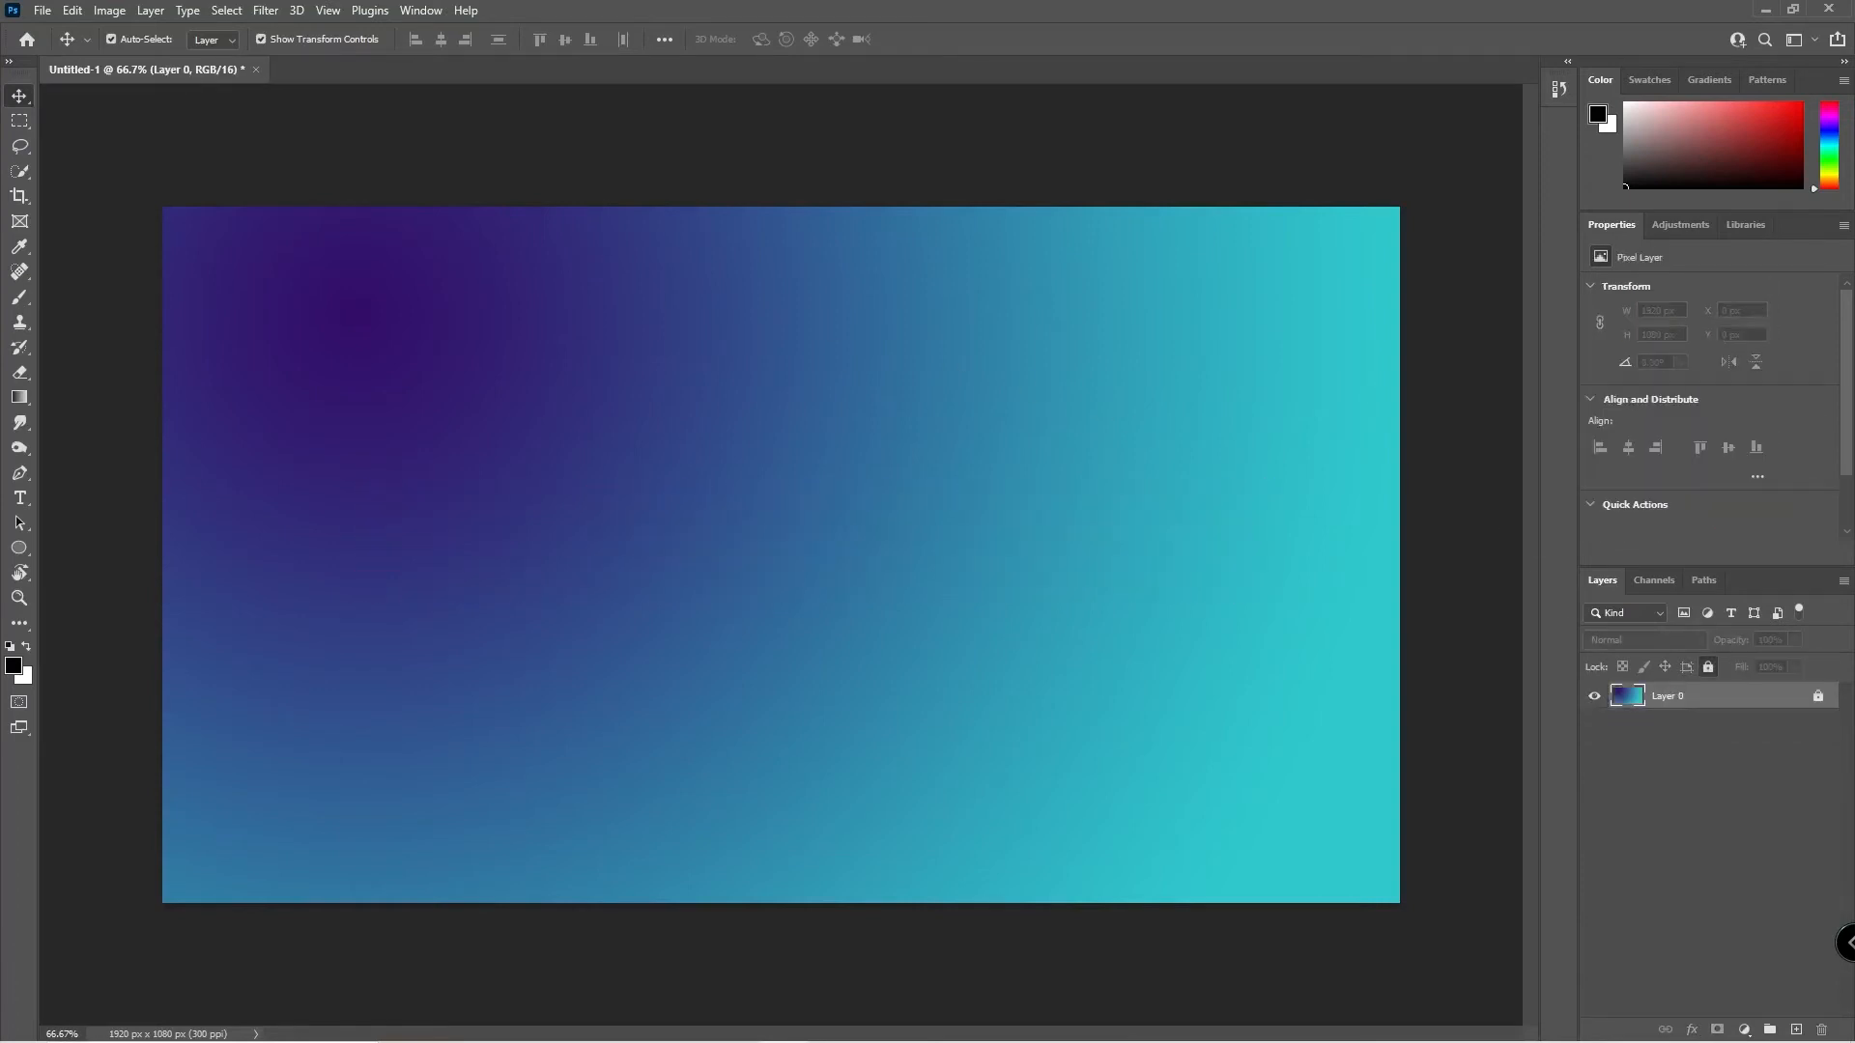
{"action": "left_click", "coordinate": [17, 531]}
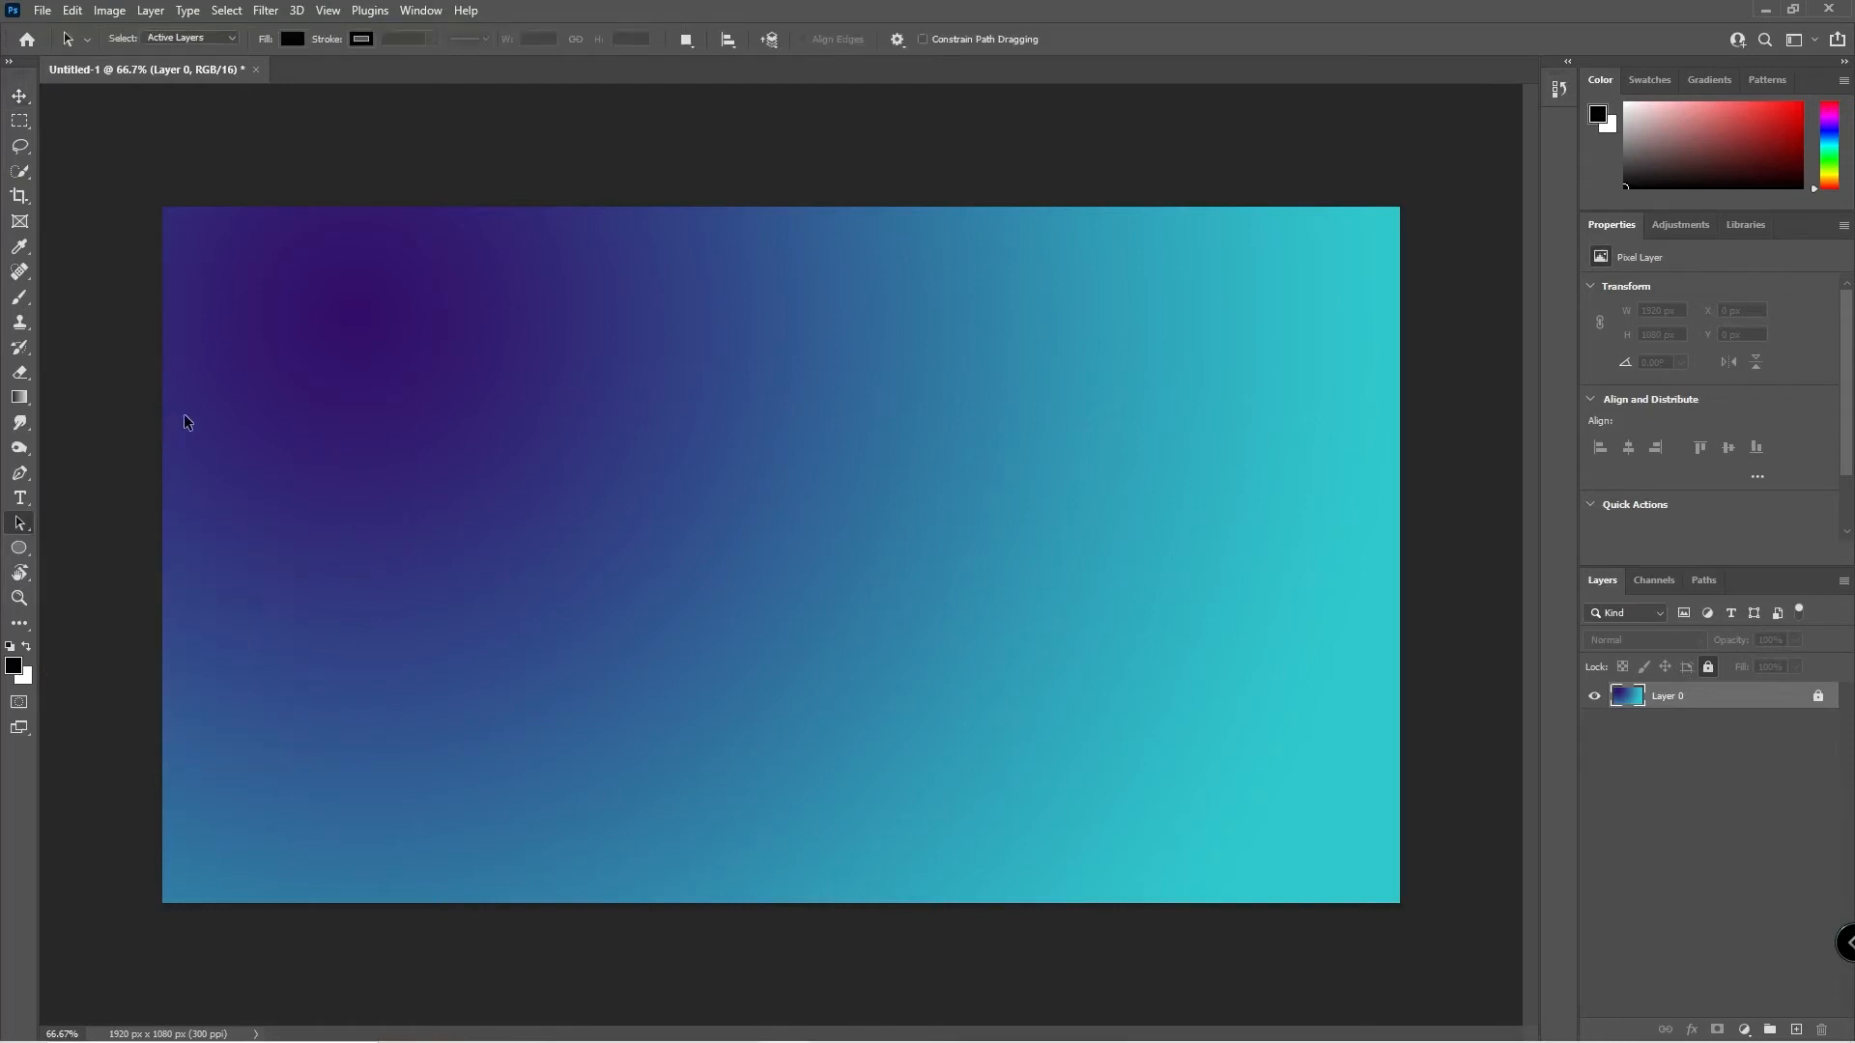
{"action": "key", "text": "m"}
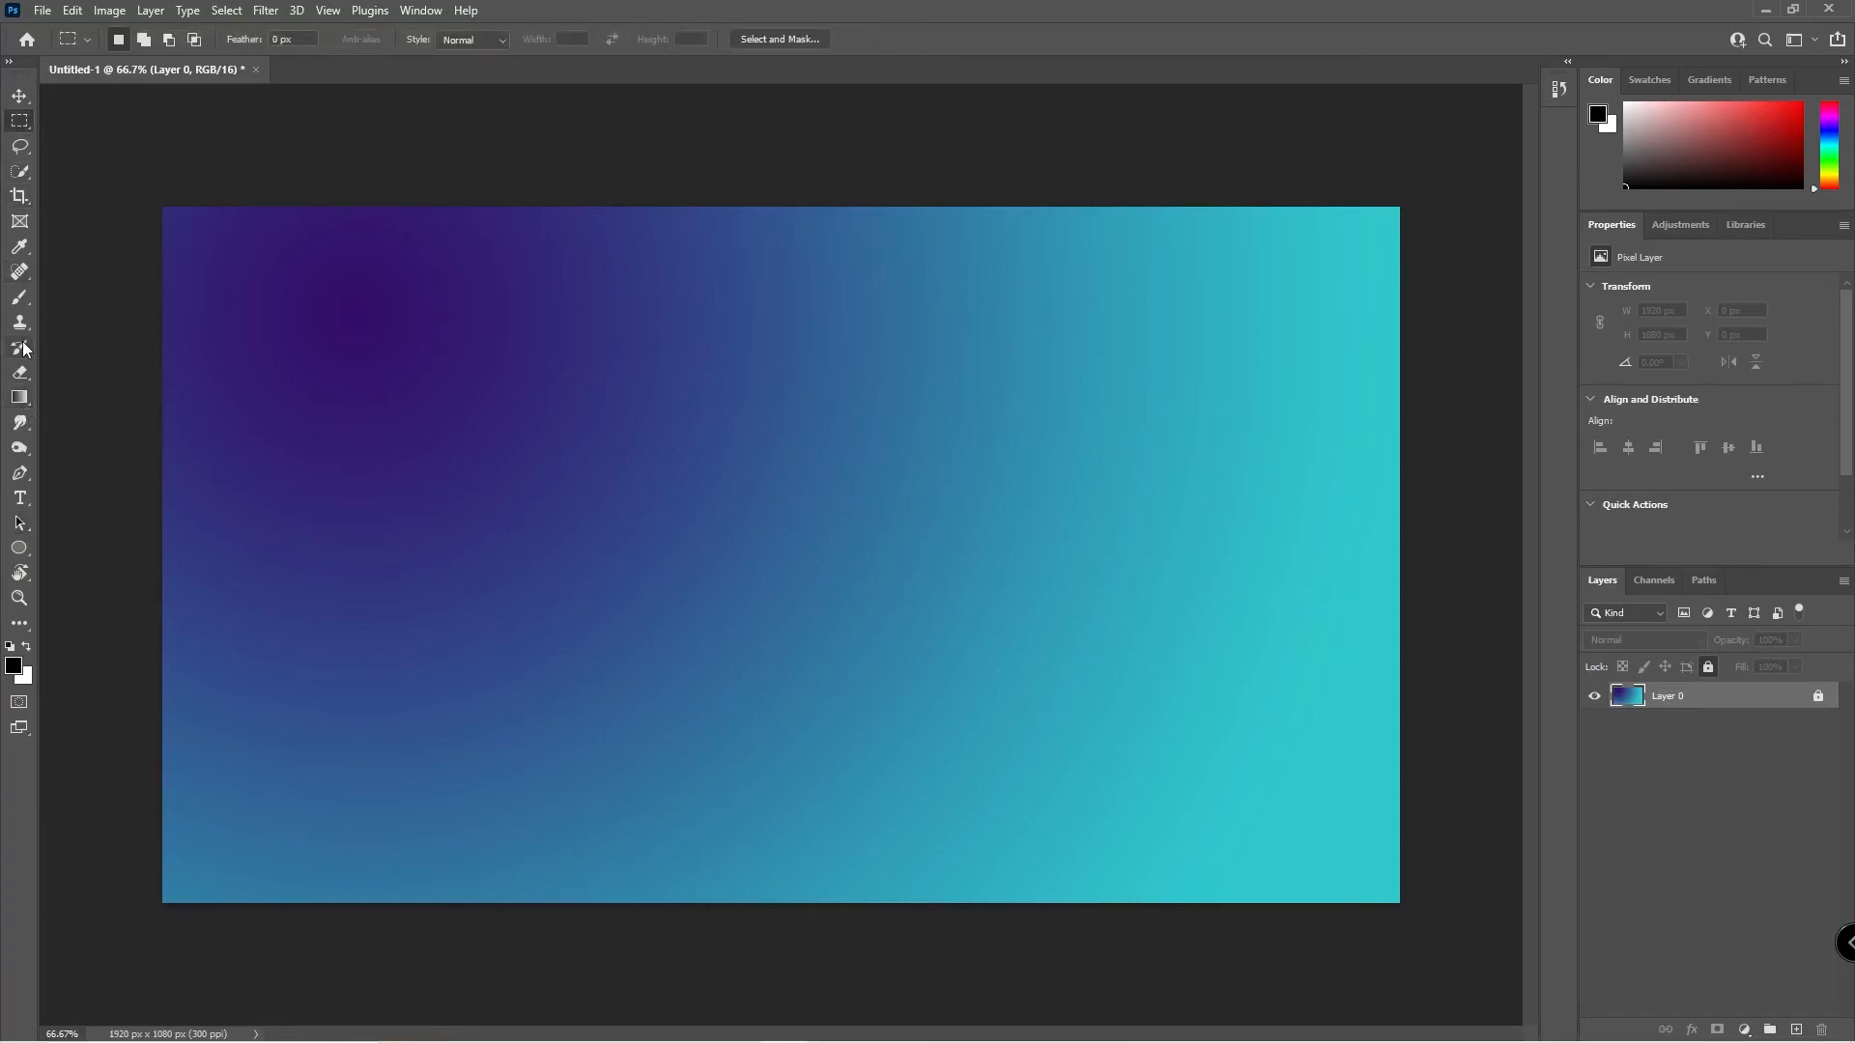
Draw a circle of about 638 x 638 px with the Ellipse tool and fill it with the recently used golden yellow.
{"action": "left_click", "coordinate": [19, 548]}
{"action": "mouse_move", "coordinate": [593, 418]}
{"action": "left_mouse_down"}
{"action": "mouse_move", "coordinate": [858, 688]}
{"action": "mouse_move", "coordinate": [798, 630]}
{"action": "left_mouse_up"}
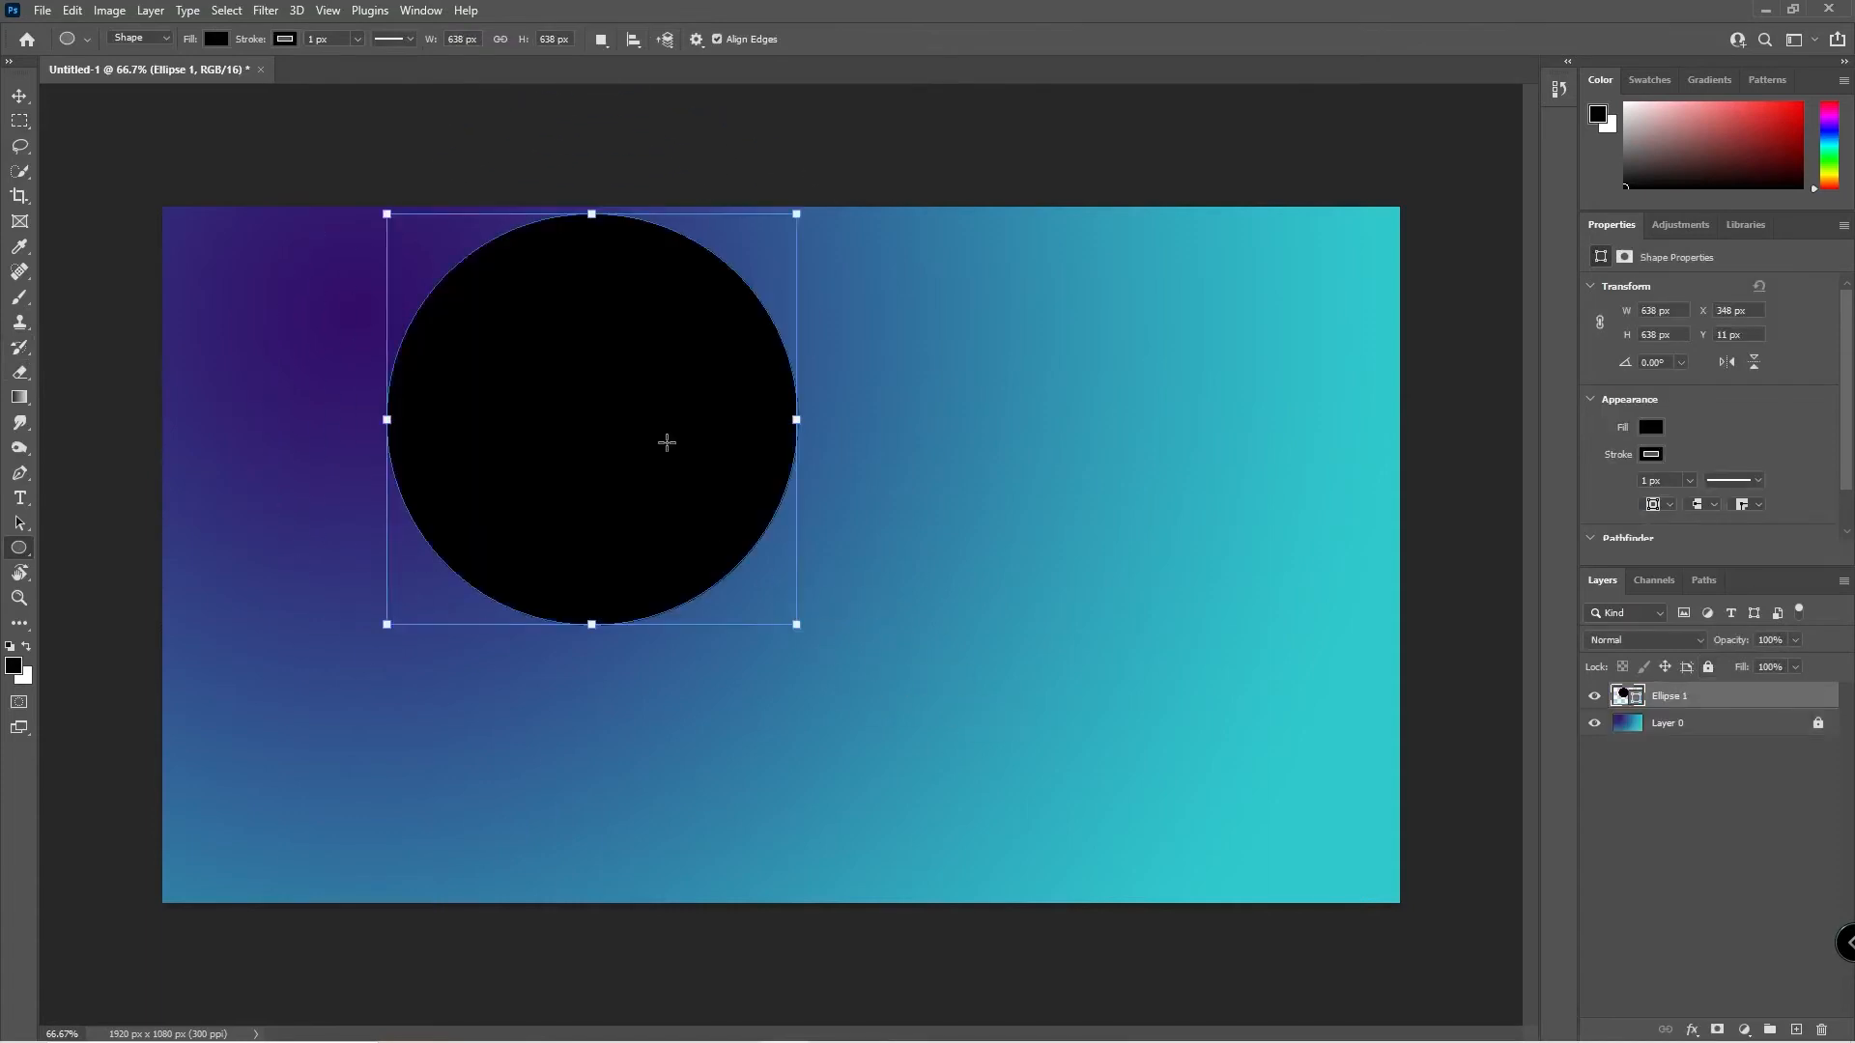
{"action": "left_click", "coordinate": [218, 39]}
{"action": "left_click", "coordinate": [97, 139]}
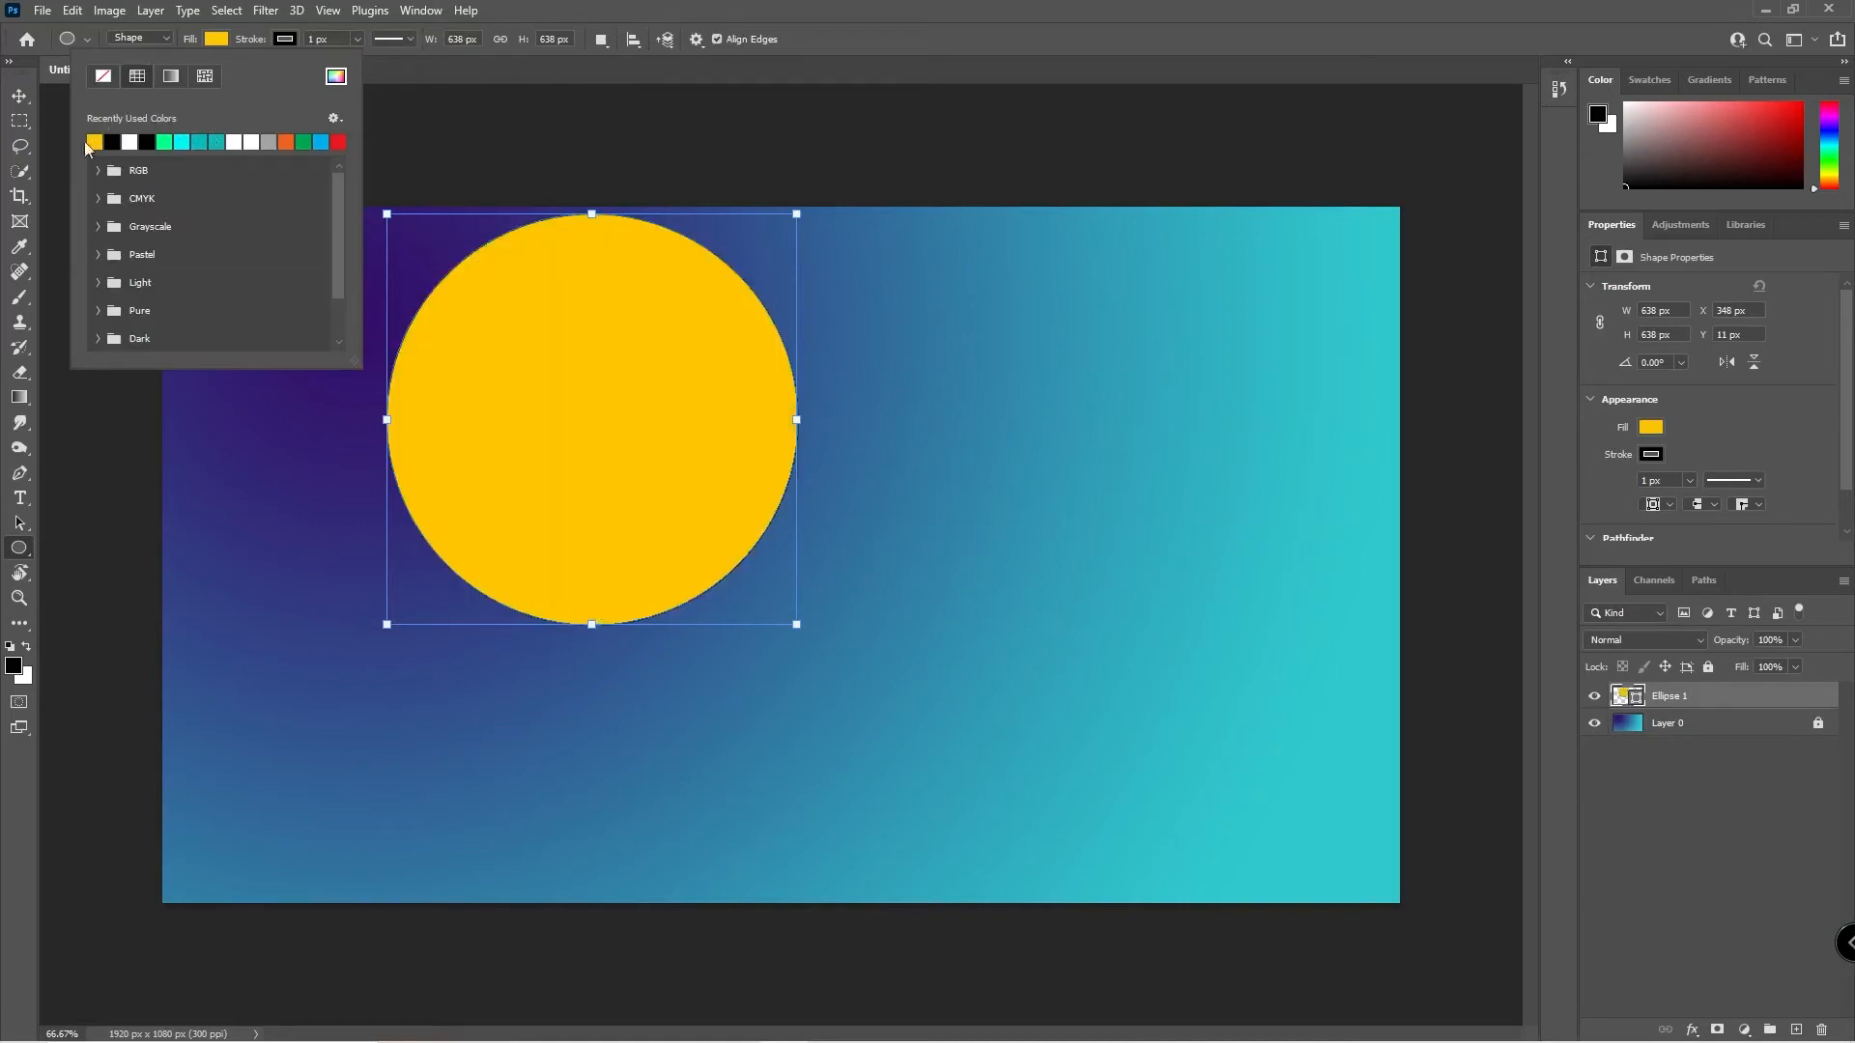
Move the yellow circle near the center of the canvas and deselect its layer.
{"action": "key", "text": "v"}
{"action": "left_click_drag", "start_coordinate": [662, 324], "coordinate": [846, 437]}
{"action": "left_click", "coordinate": [344, 339]}
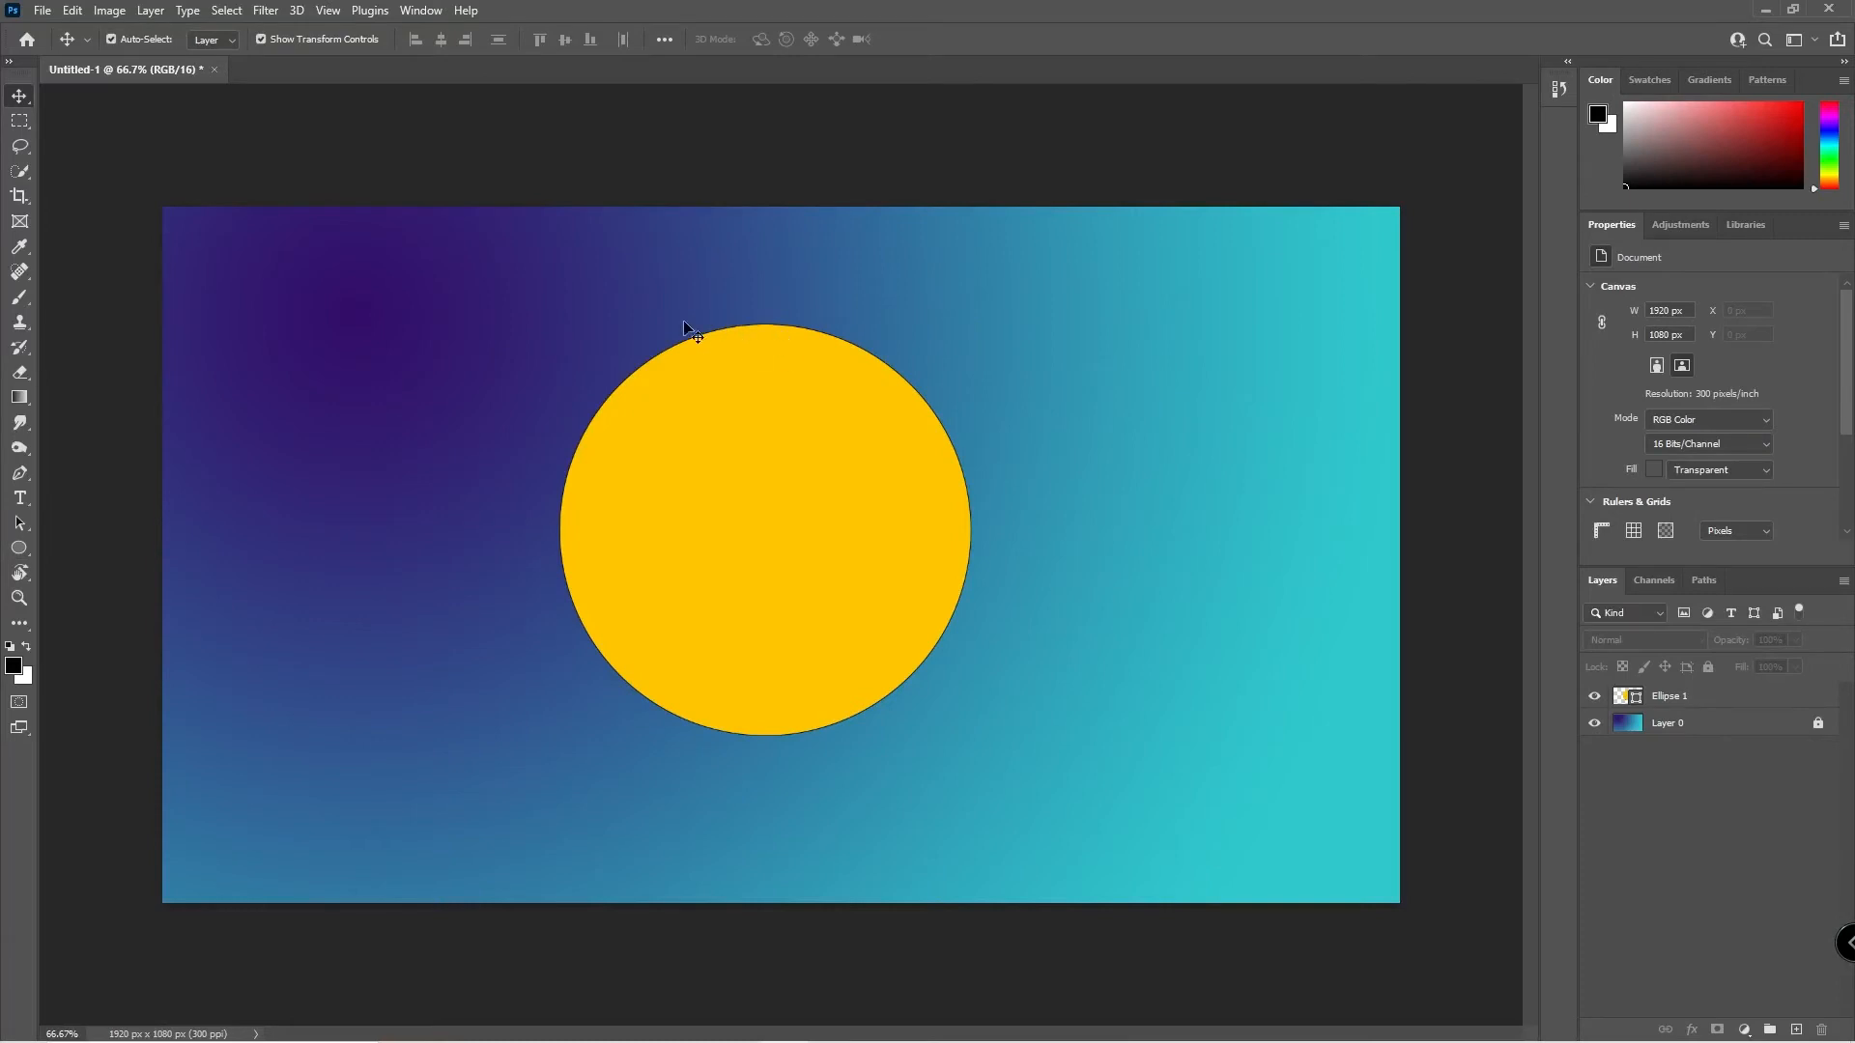
Select the yellow circle with the Path Selection tool and delete it.
{"action": "key", "text": "a"}
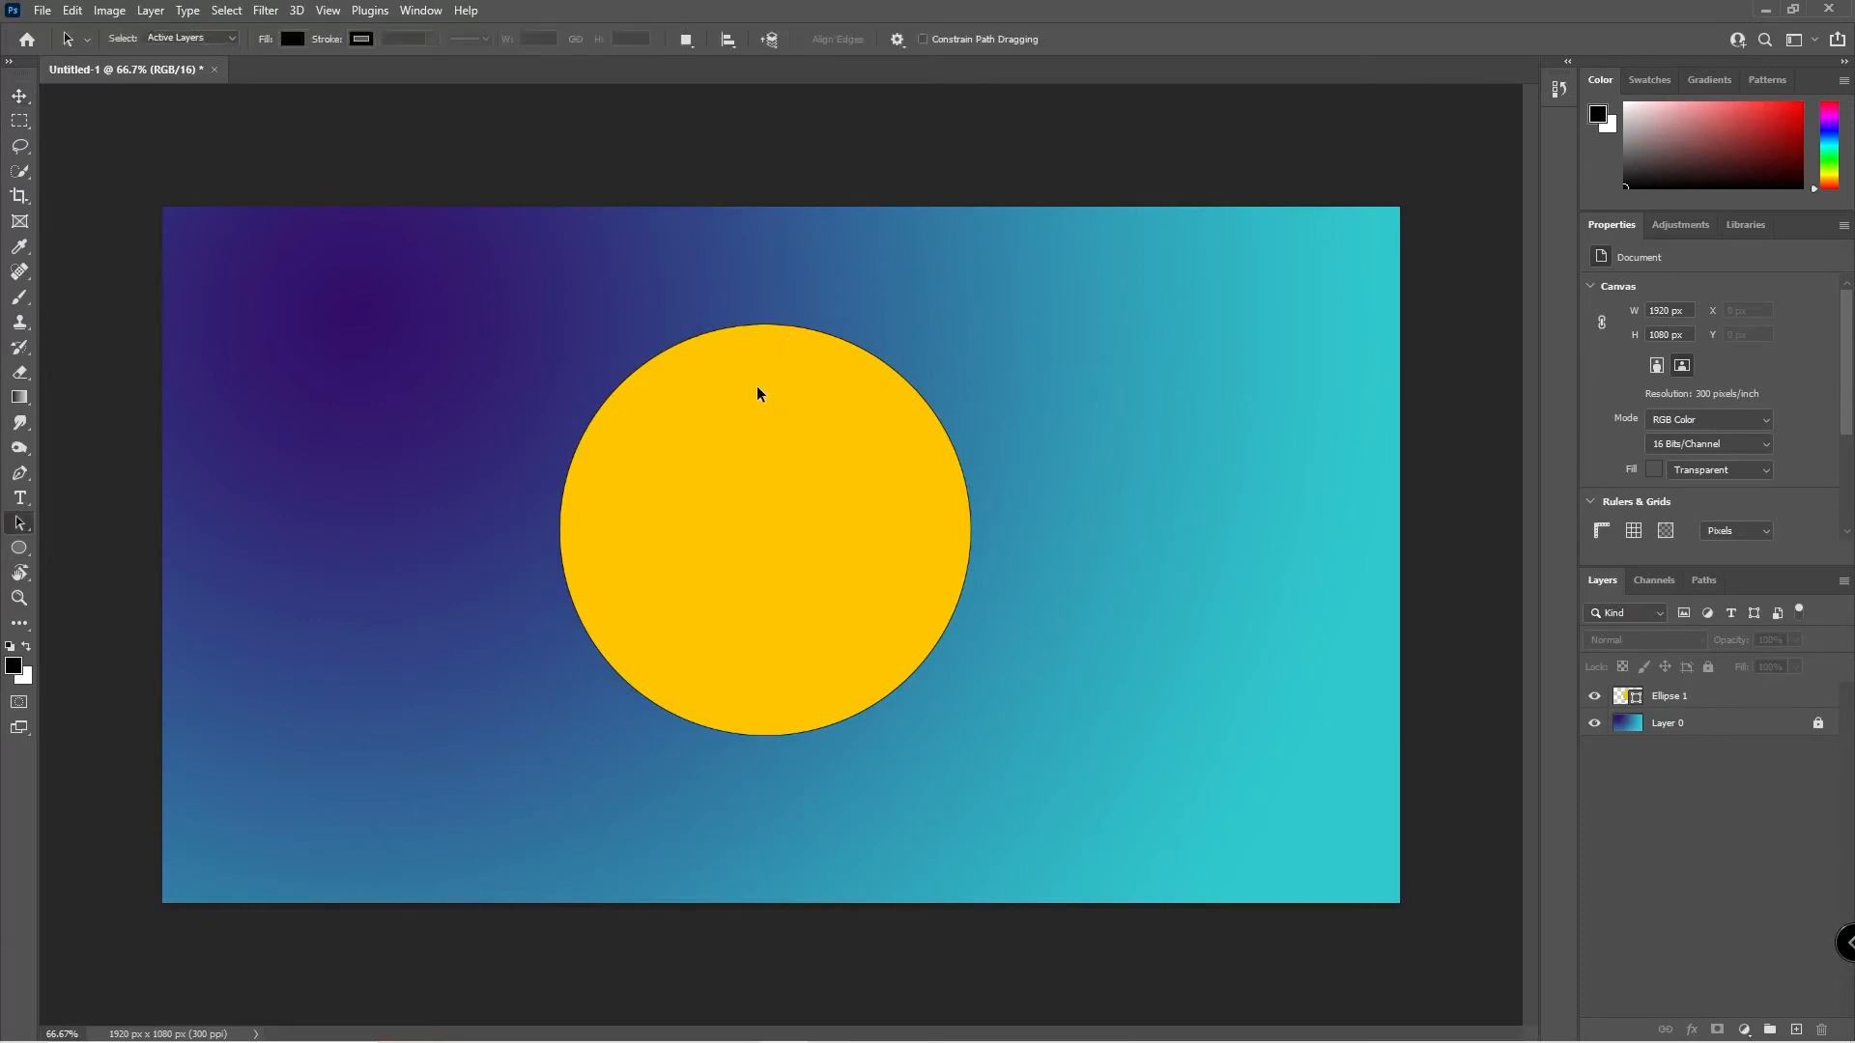
{"action": "left_click", "coordinate": [768, 336]}
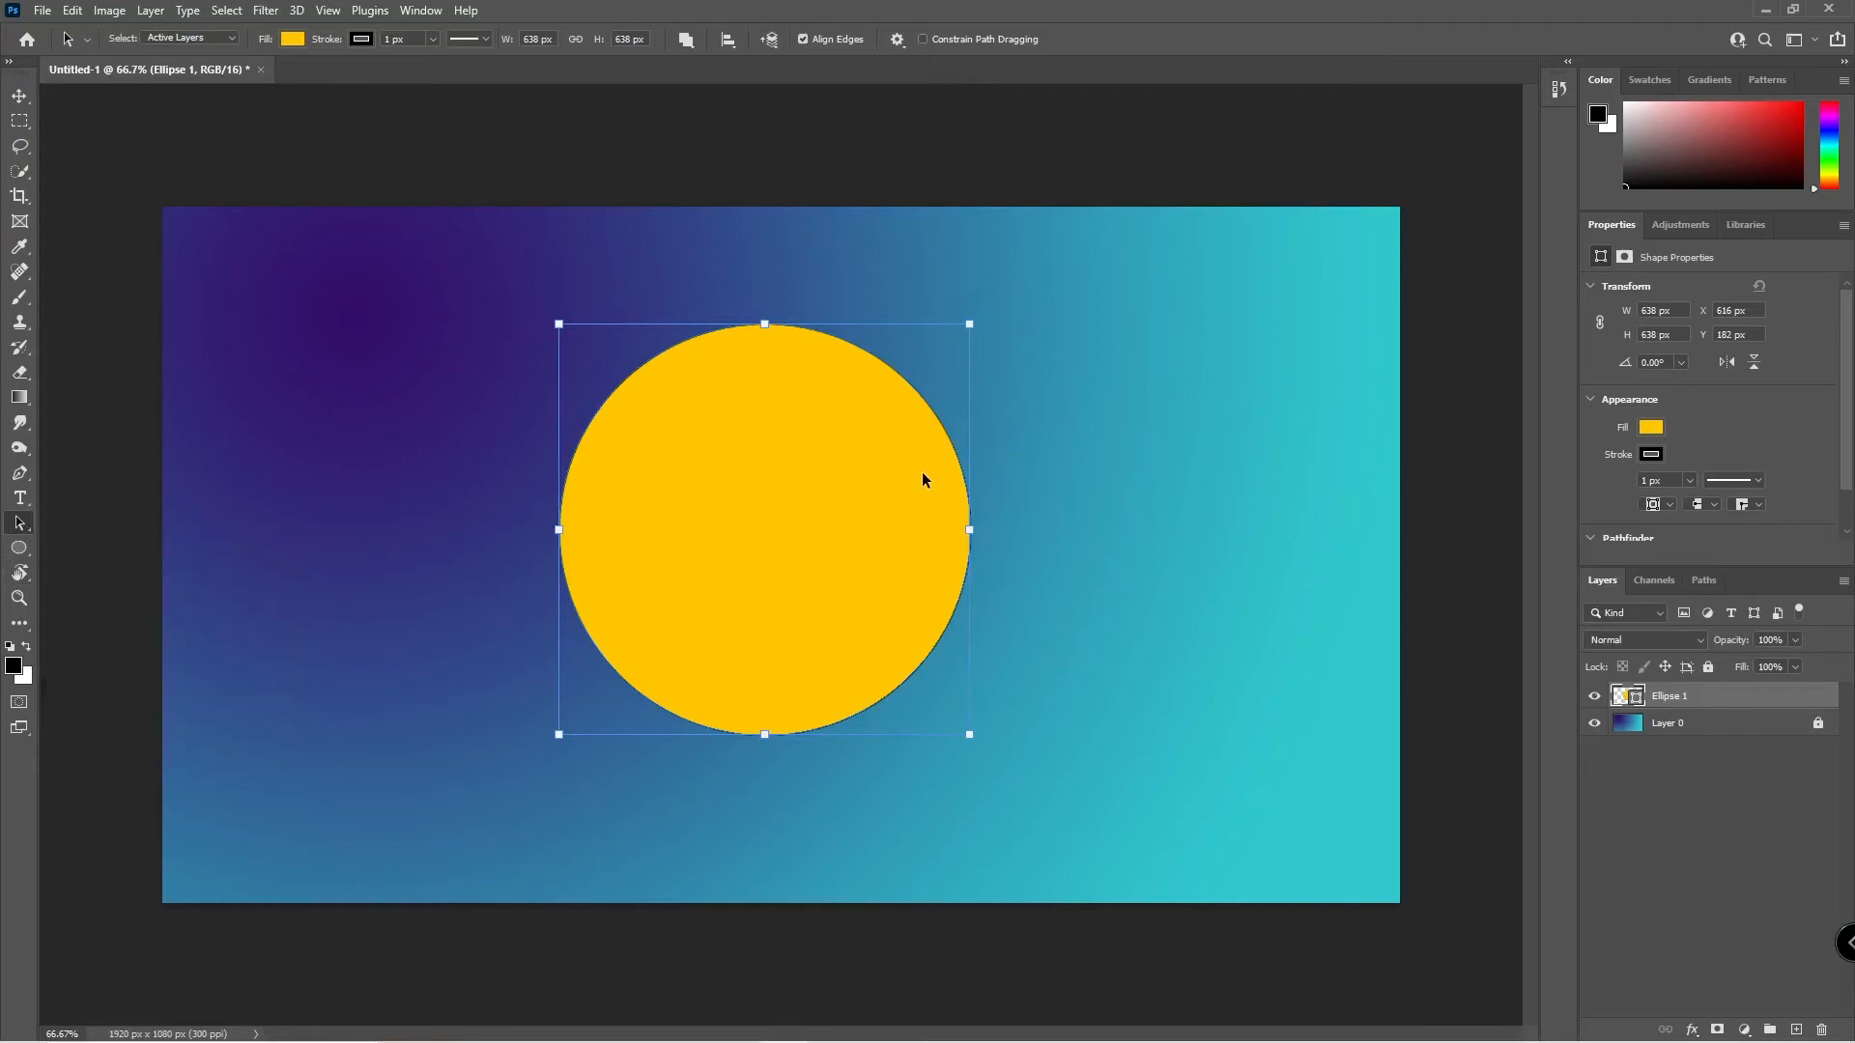
{"action": "key", "text": "Delete"}
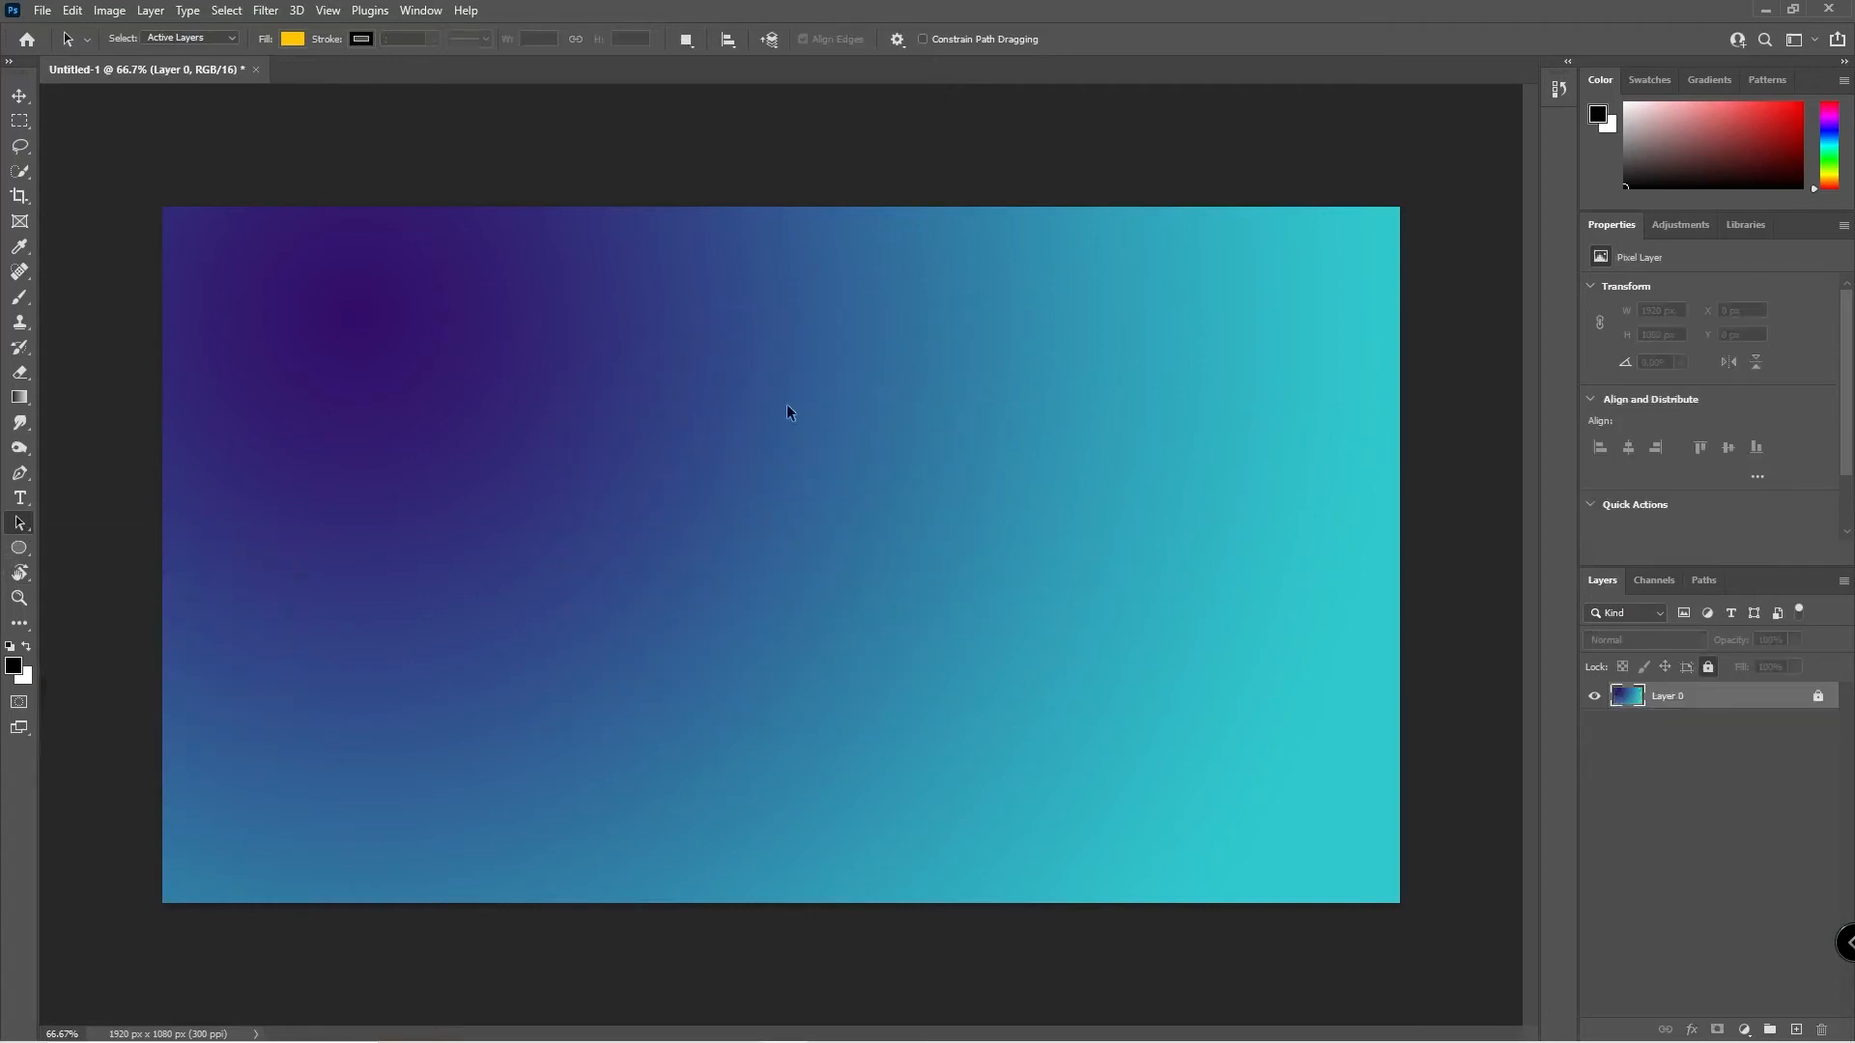
Draw a closed four-sided path of about 555 x 310 px with the Pen tool and convert it to a shape.
{"action": "key", "text": "p"}
{"action": "left_click", "coordinate": [583, 352]}
{"action": "left_click", "coordinate": [583, 551]}
{"action": "left_click", "coordinate": [940, 552]}
{"action": "left_click", "coordinate": [940, 367]}
{"action": "left_click", "coordinate": [582, 354]}
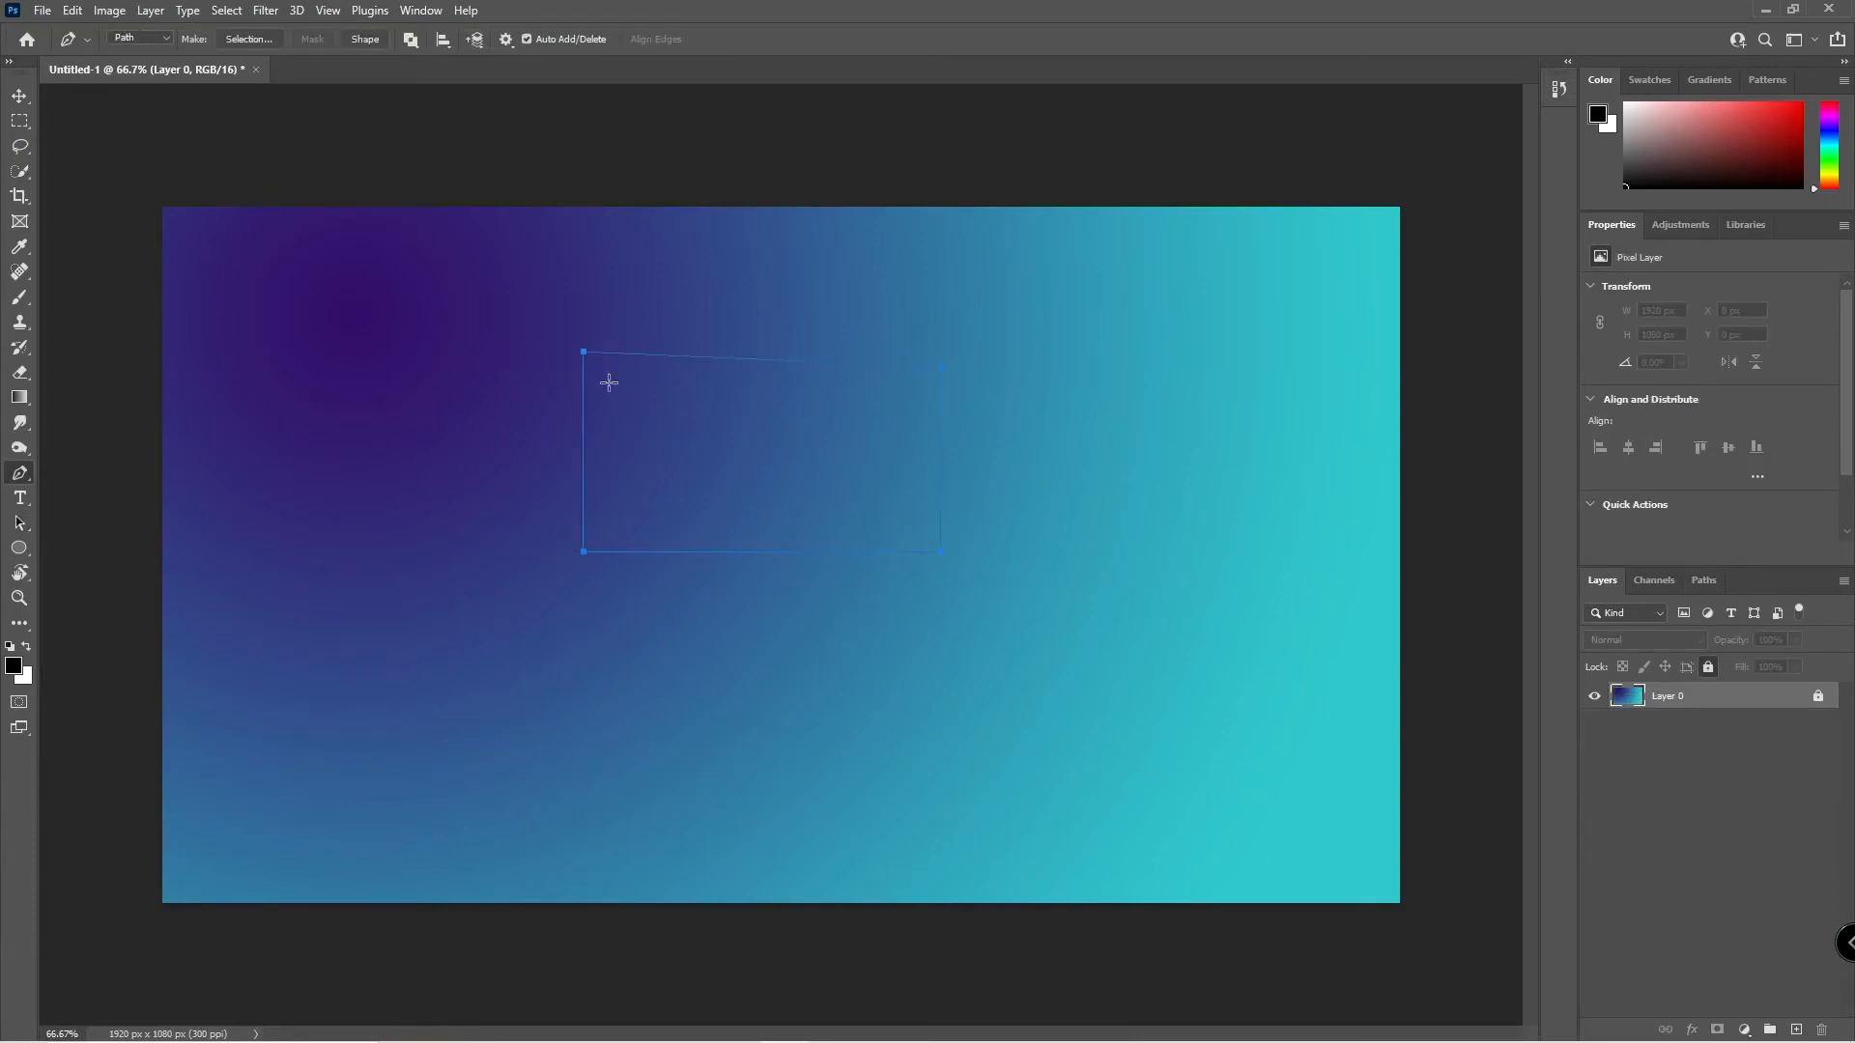
{"action": "left_click", "coordinate": [361, 41]}
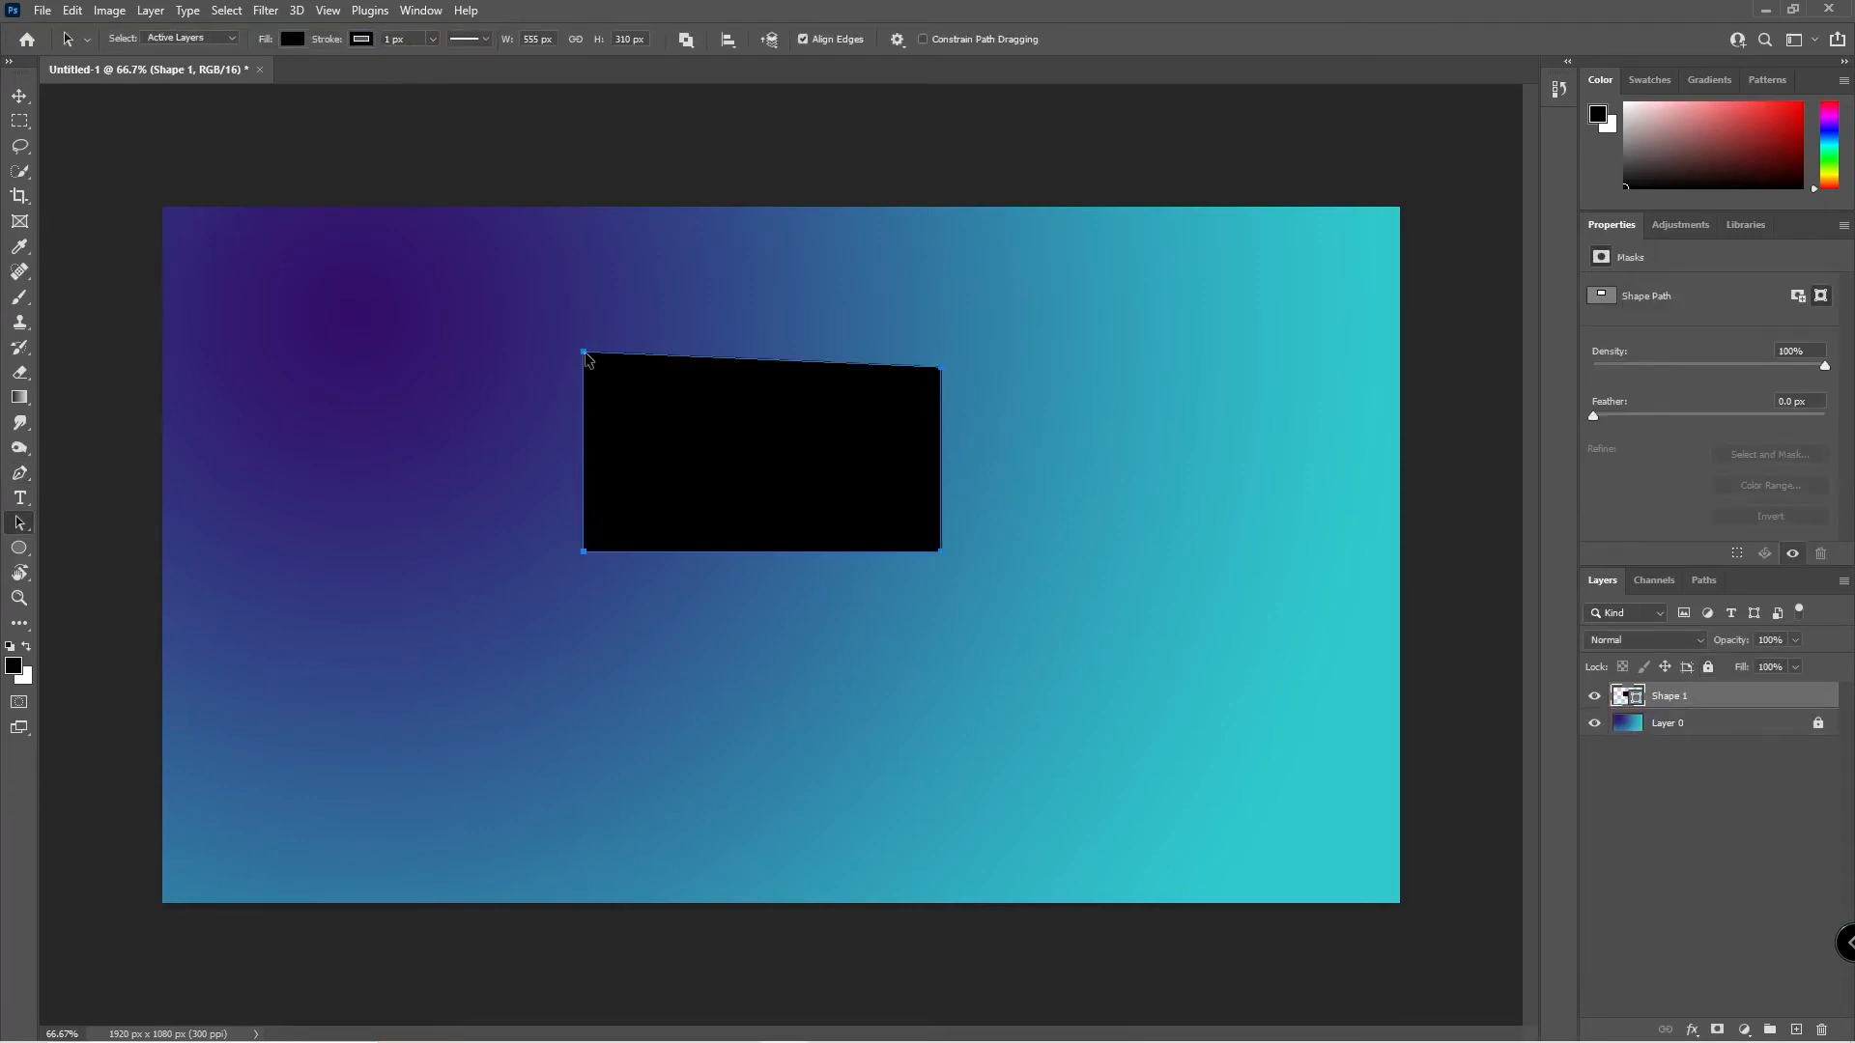
Move the whole black shape down on the canvas with the Path Selection tool and deselect its path.
{"action": "left_click_drag", "start_coordinate": [583, 354], "coordinate": [655, 397]}
{"action": "key", "text": "ctrl+z"}
{"action": "left_click_drag", "start_coordinate": [605, 371], "coordinate": [626, 593]}
{"action": "left_click", "coordinate": [534, 493]}
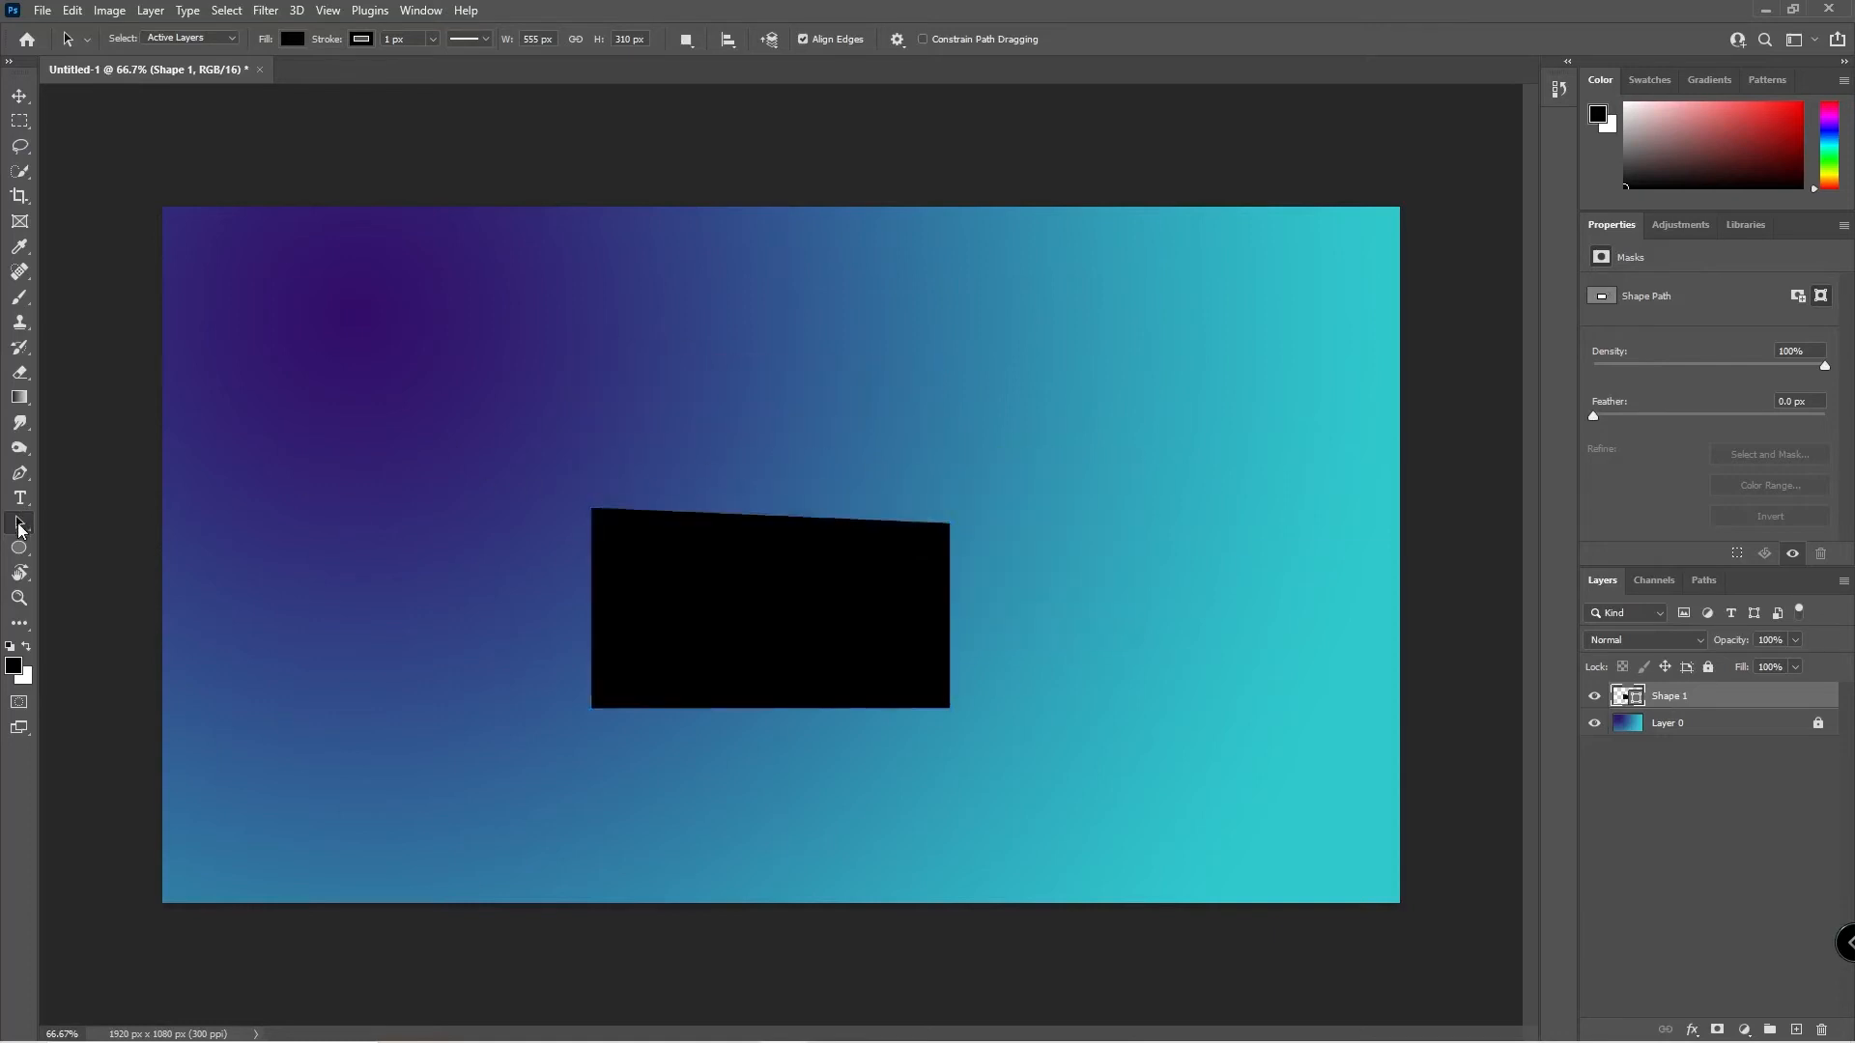
Try to move the black shape's upper-left anchor point inward with the Direct Selection tool.
{"action": "left_click", "coordinate": [20, 529]}
{"action": "left_click", "coordinate": [113, 543]}
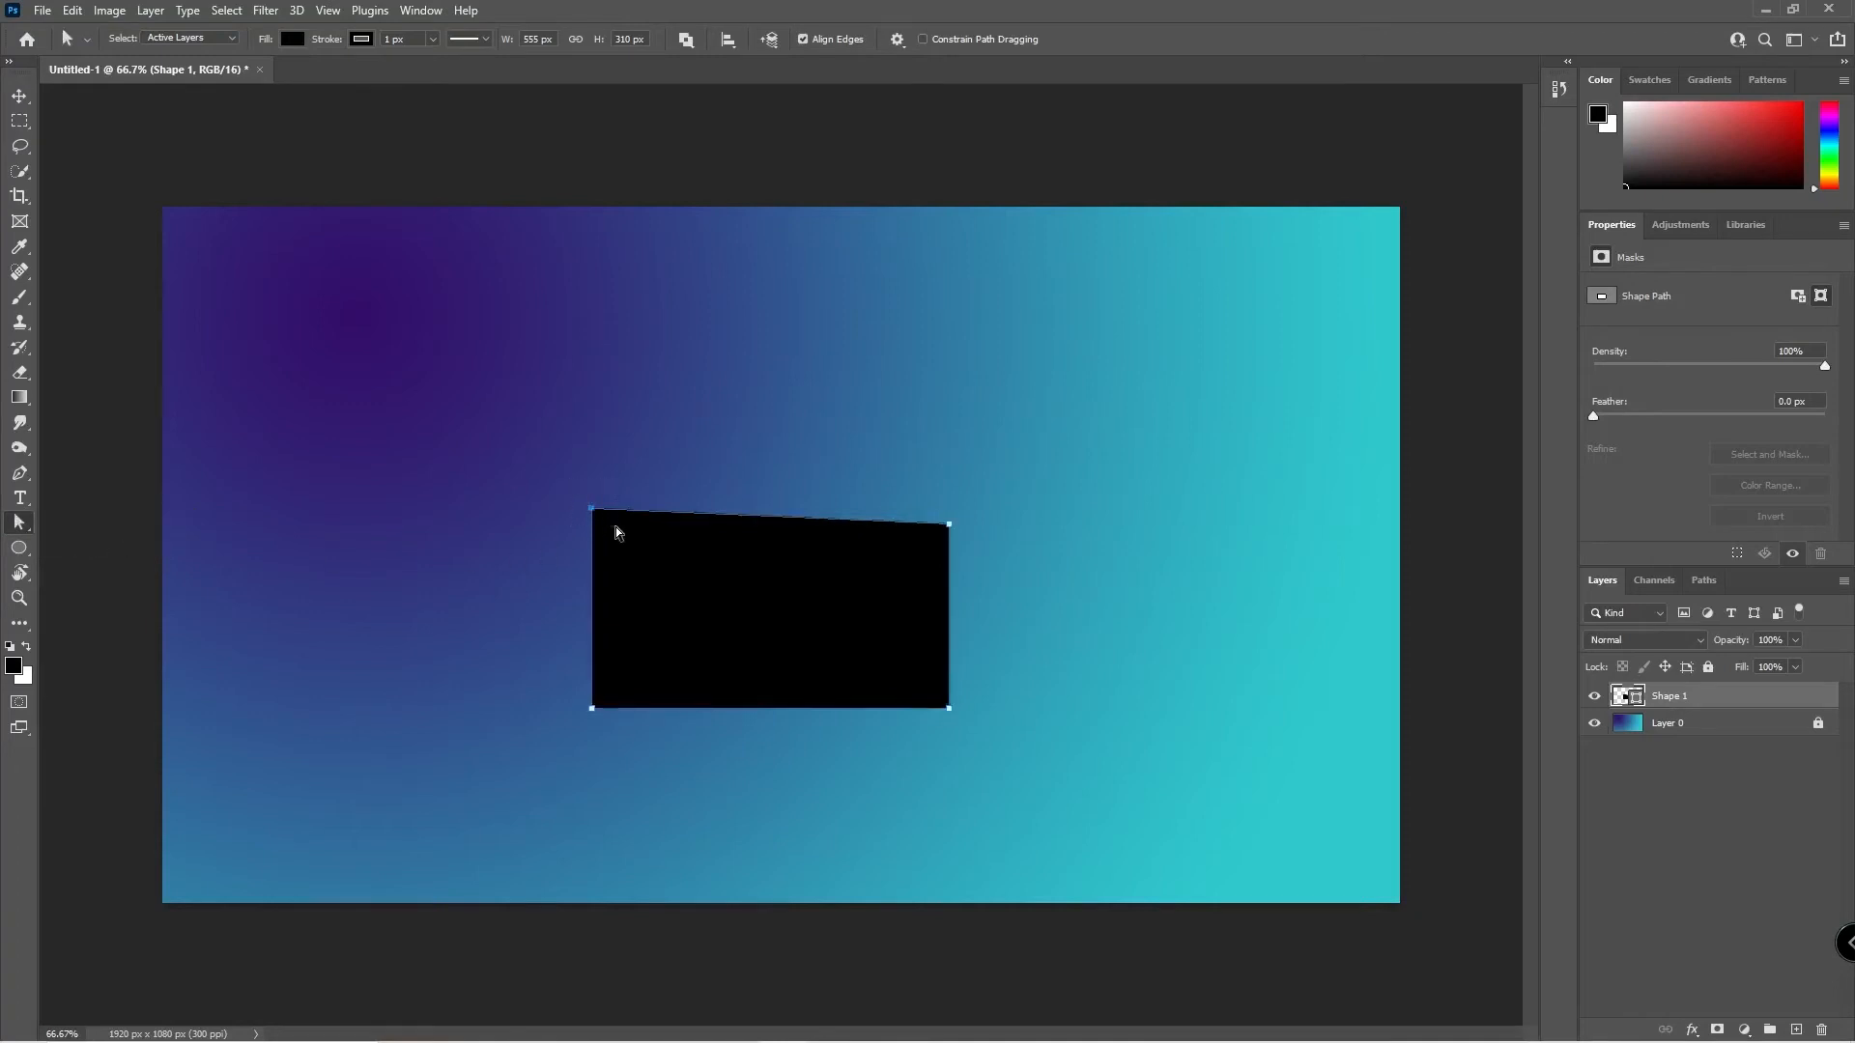
{"action": "left_click_drag", "start_coordinate": [591, 514], "coordinate": [679, 564]}
{"action": "key", "text": "ctrl+z"}
Move the black shape's lower-left anchor point far inward so the shape becomes a narrow bent wedge.
{"action": "left_click", "coordinate": [21, 527]}
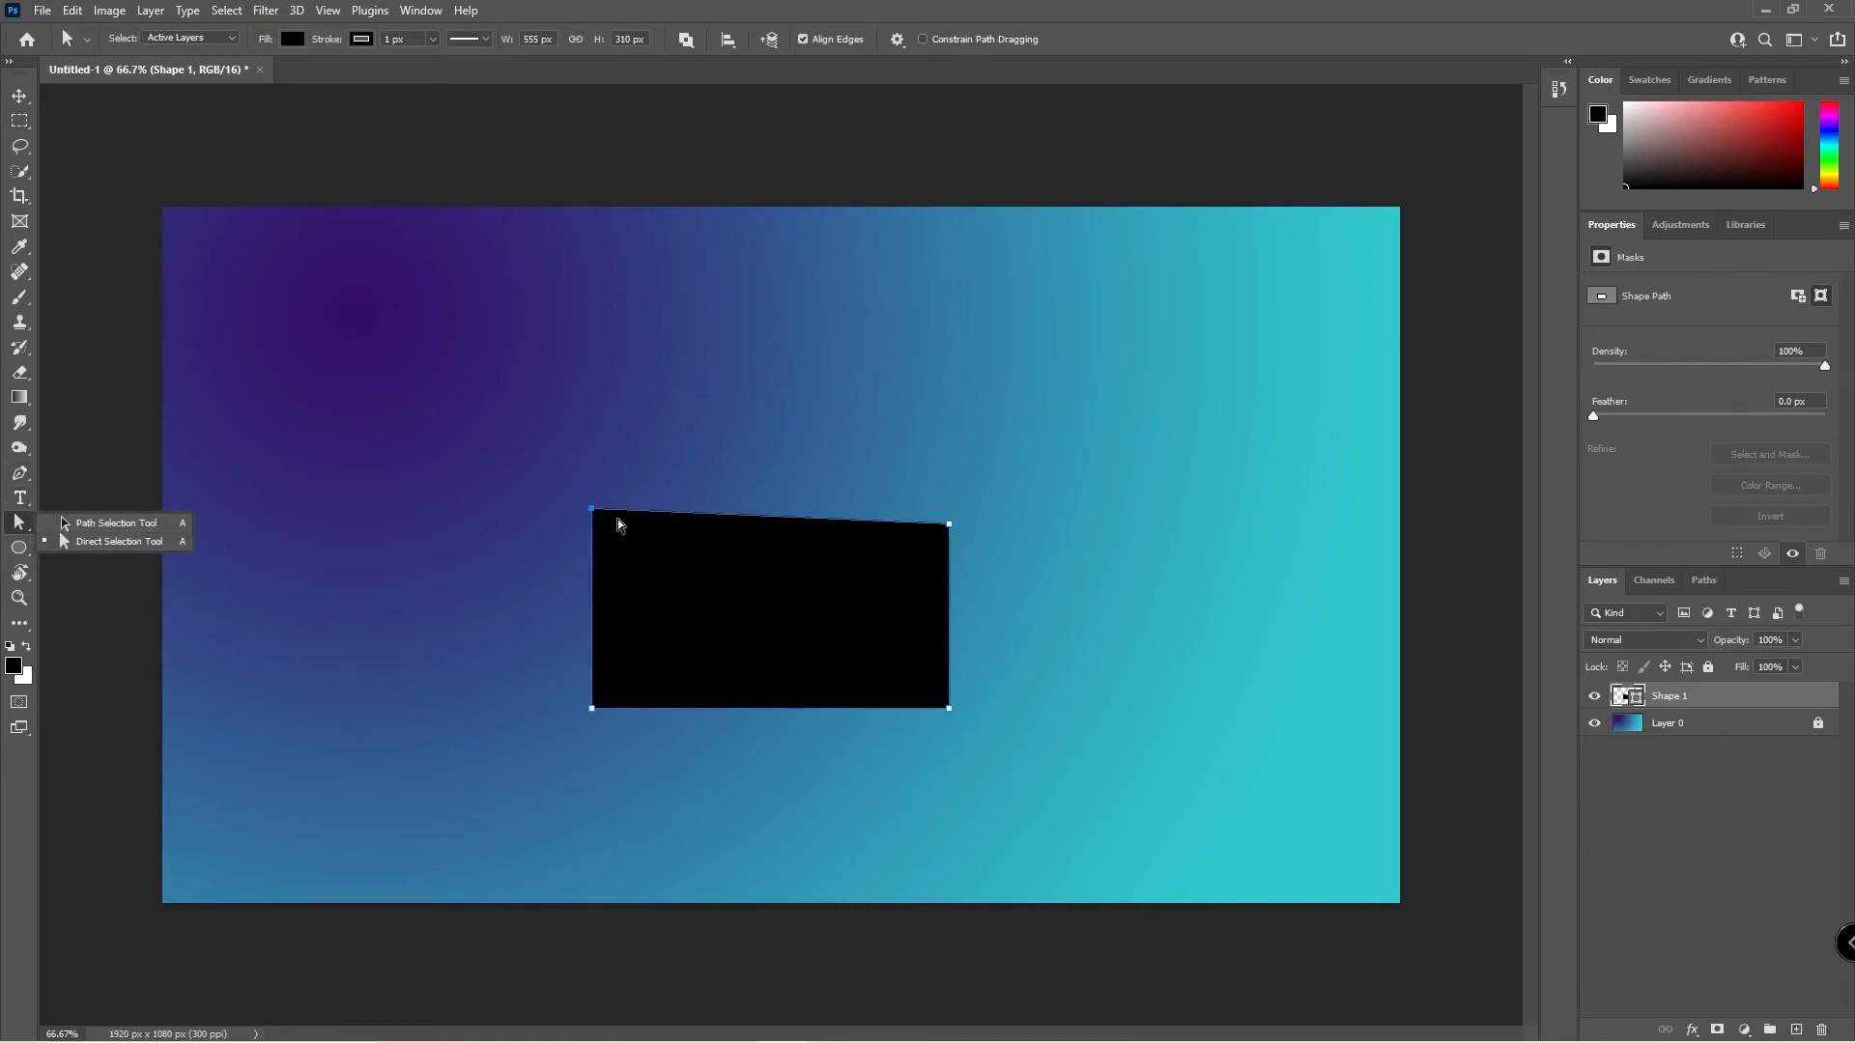
{"action": "left_click", "coordinate": [124, 537]}
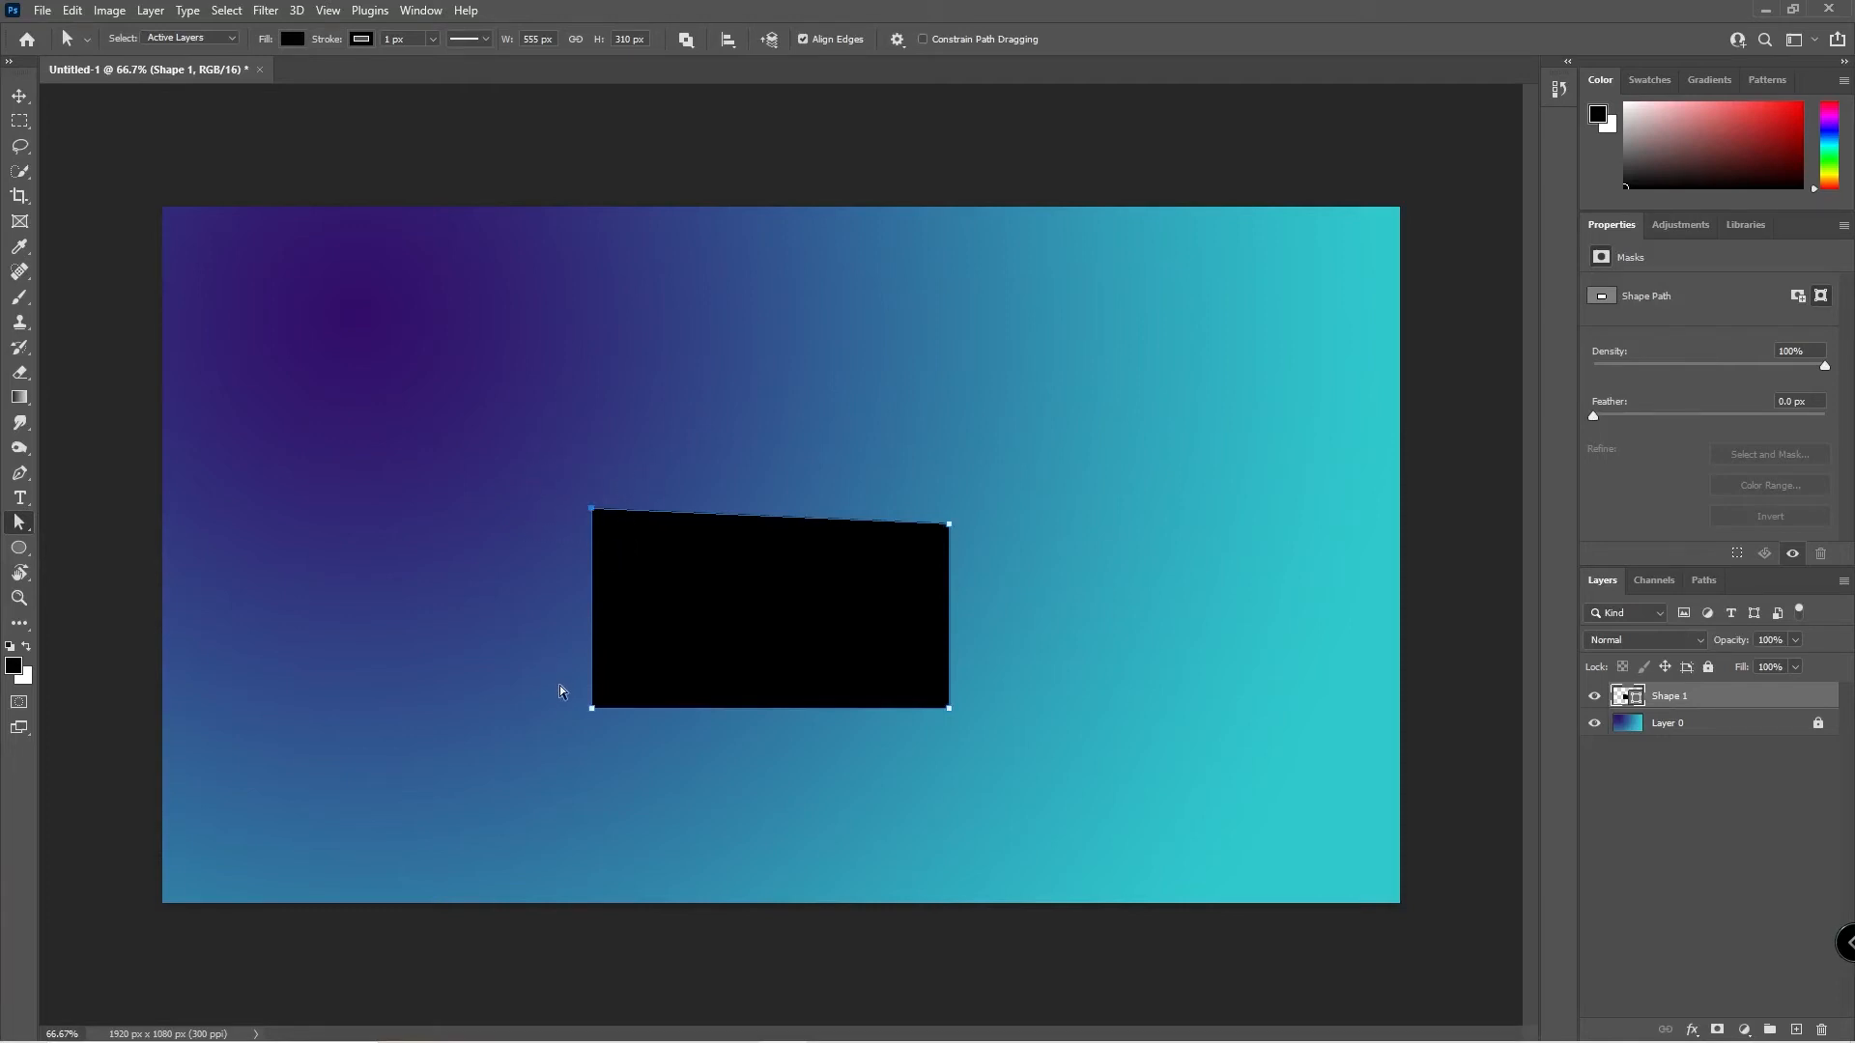
{"action": "left_click_drag", "start_coordinate": [593, 706], "coordinate": [886, 581]}
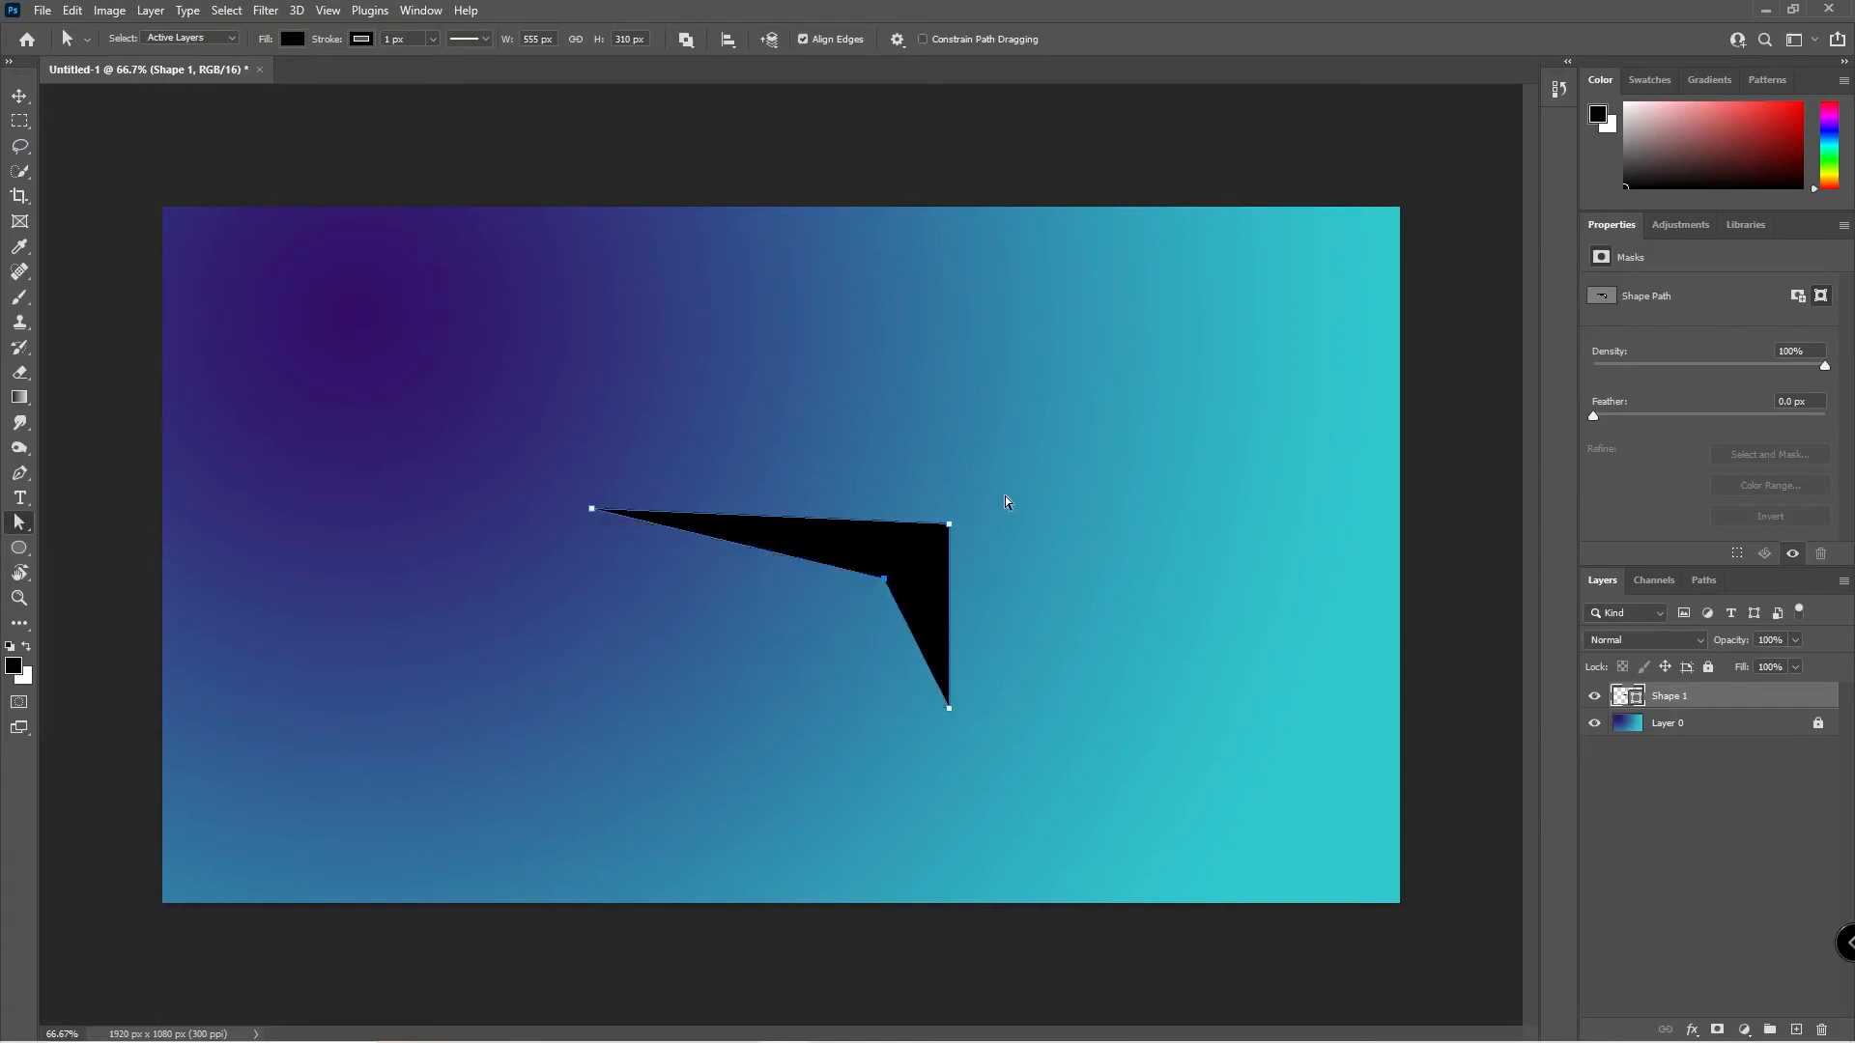
{"action": "left_click", "coordinate": [20, 96]}
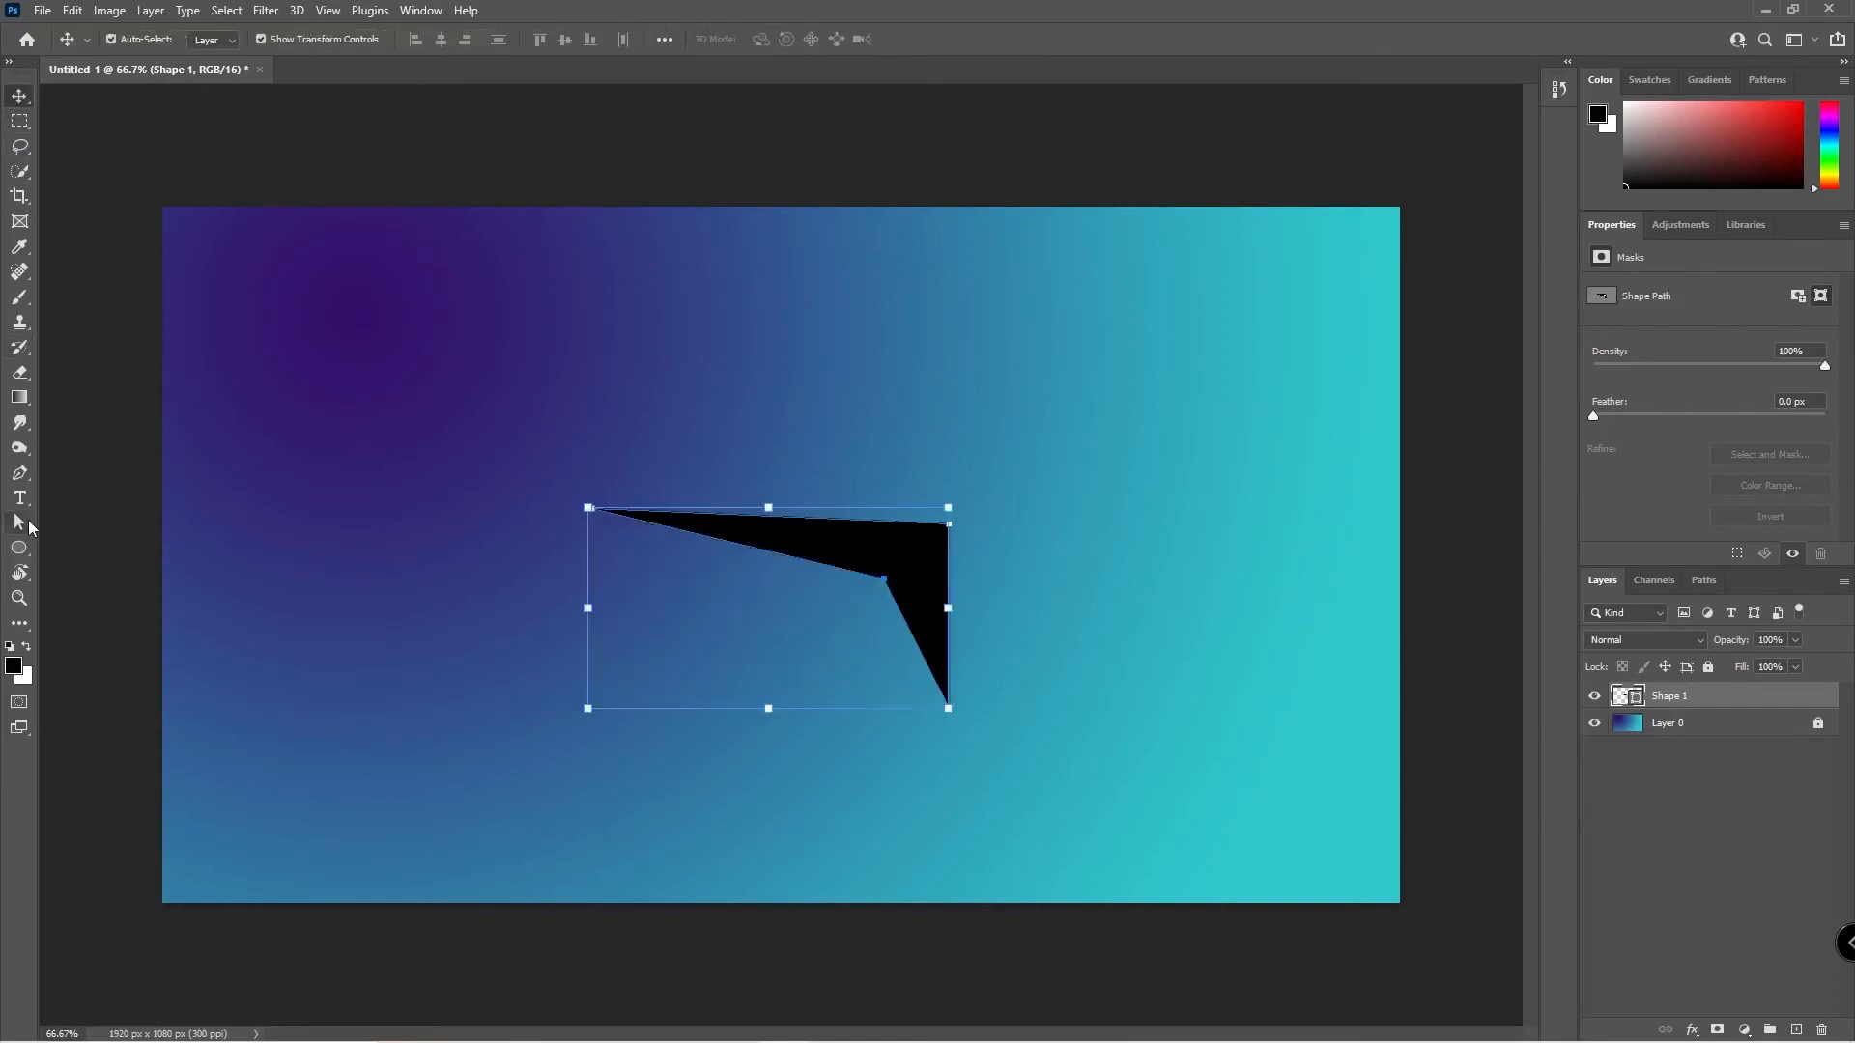
Draw a tall black ellipse of about 205 x 546 px near the canvas's upper-left corner and review the other shape tools.
{"action": "left_click", "coordinate": [20, 548]}
{"action": "left_click_drag", "start_coordinate": [348, 220], "coordinate": [478, 572]}
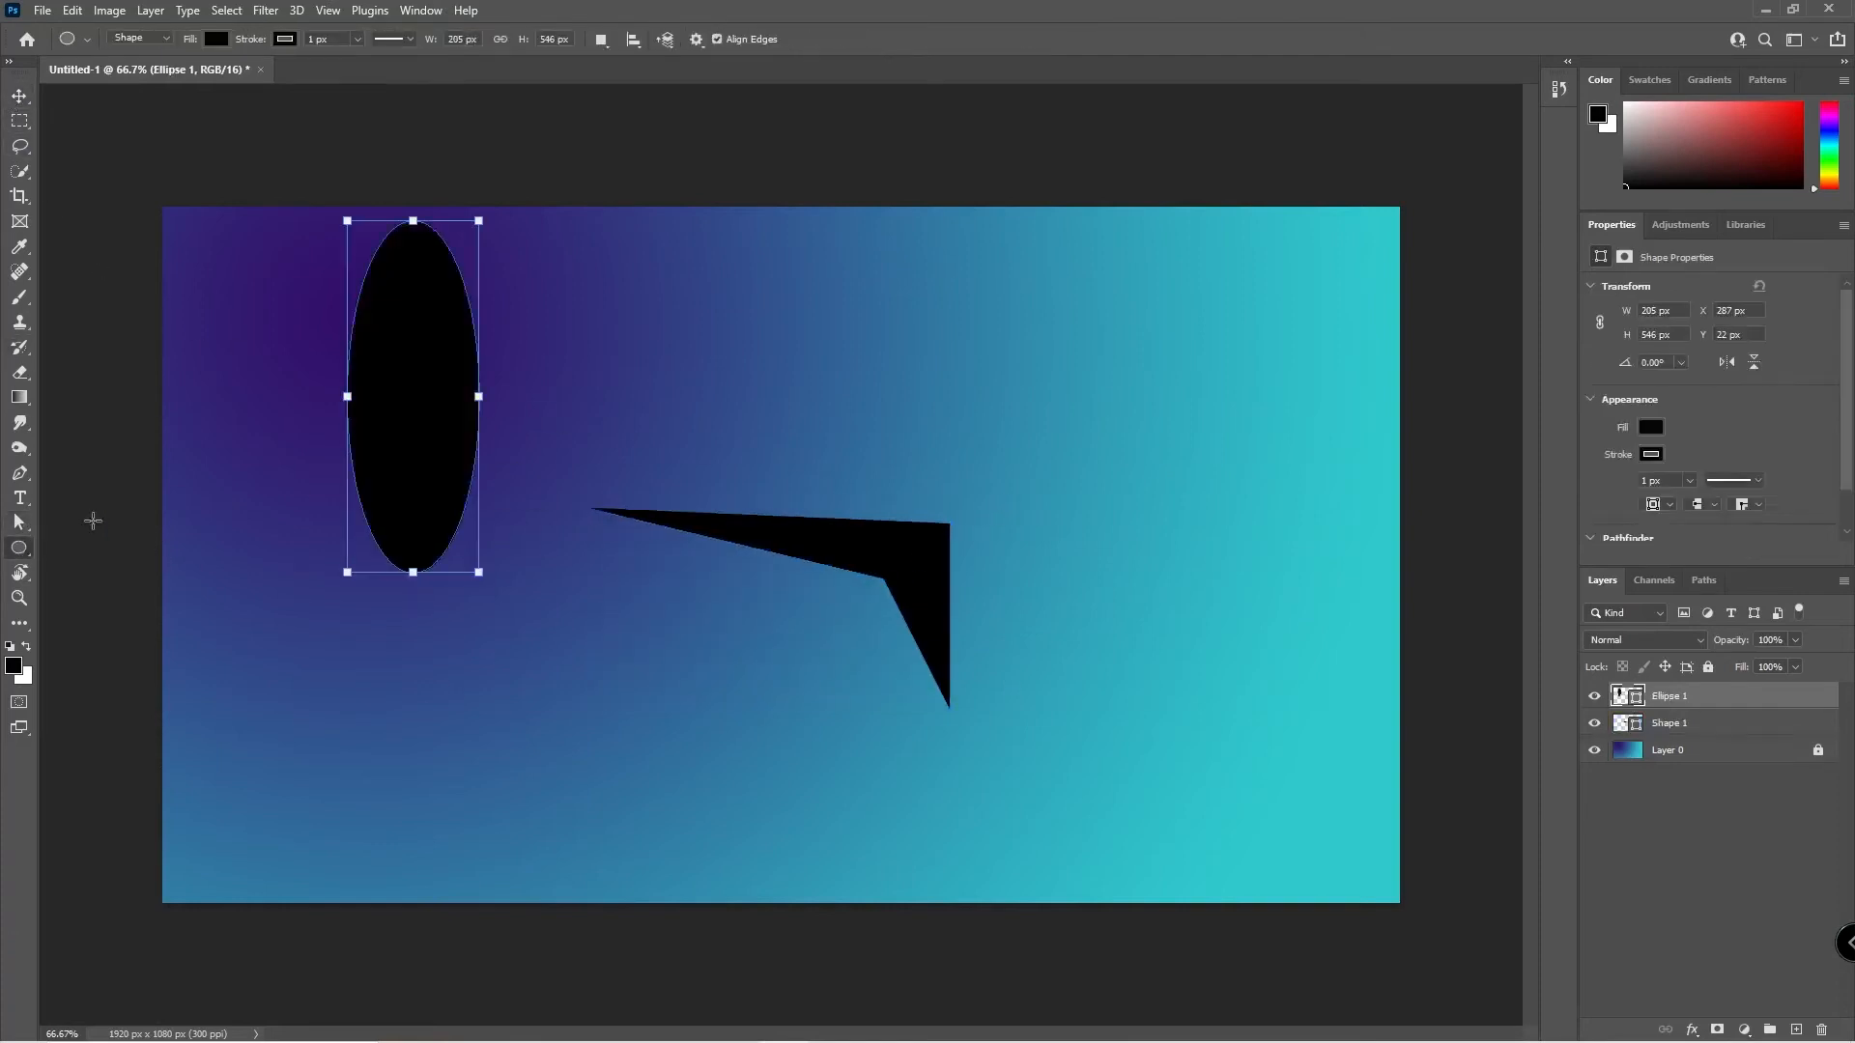
{"action": "right_click", "coordinate": [19, 556]}
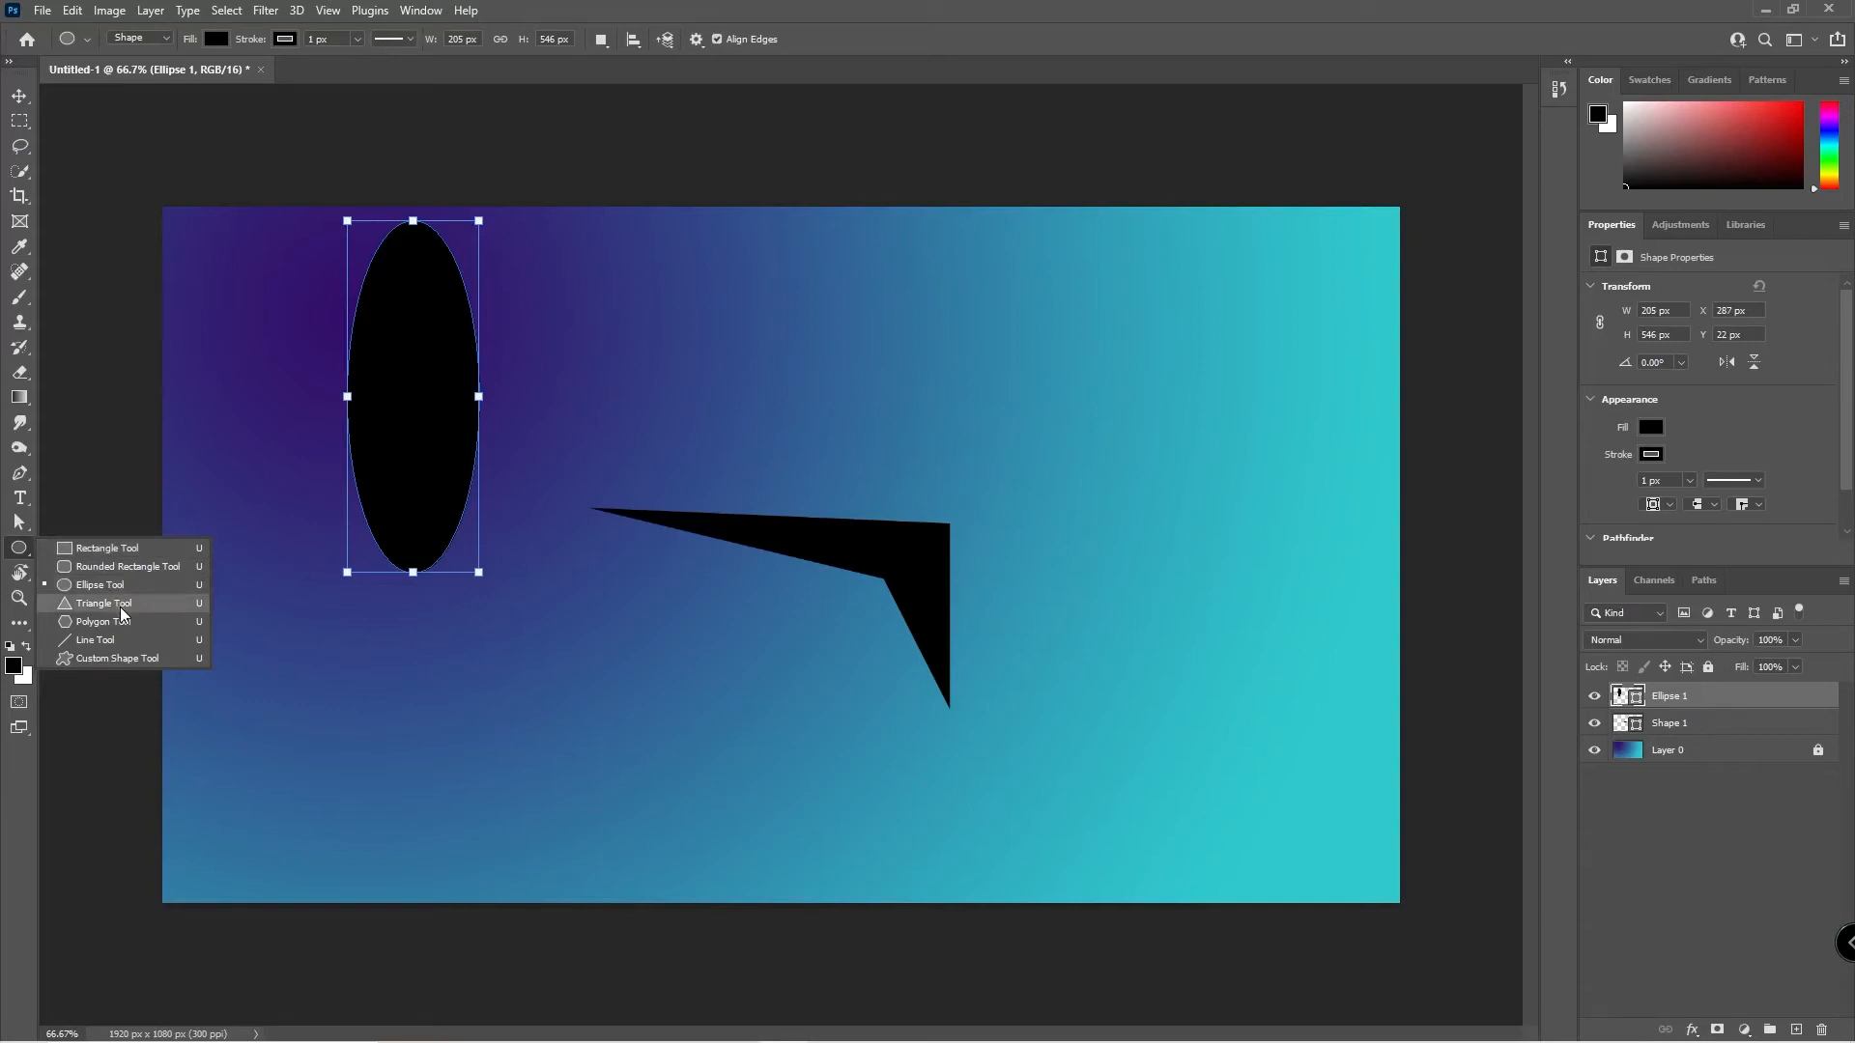
{"action": "left_click", "coordinate": [10, 573]}
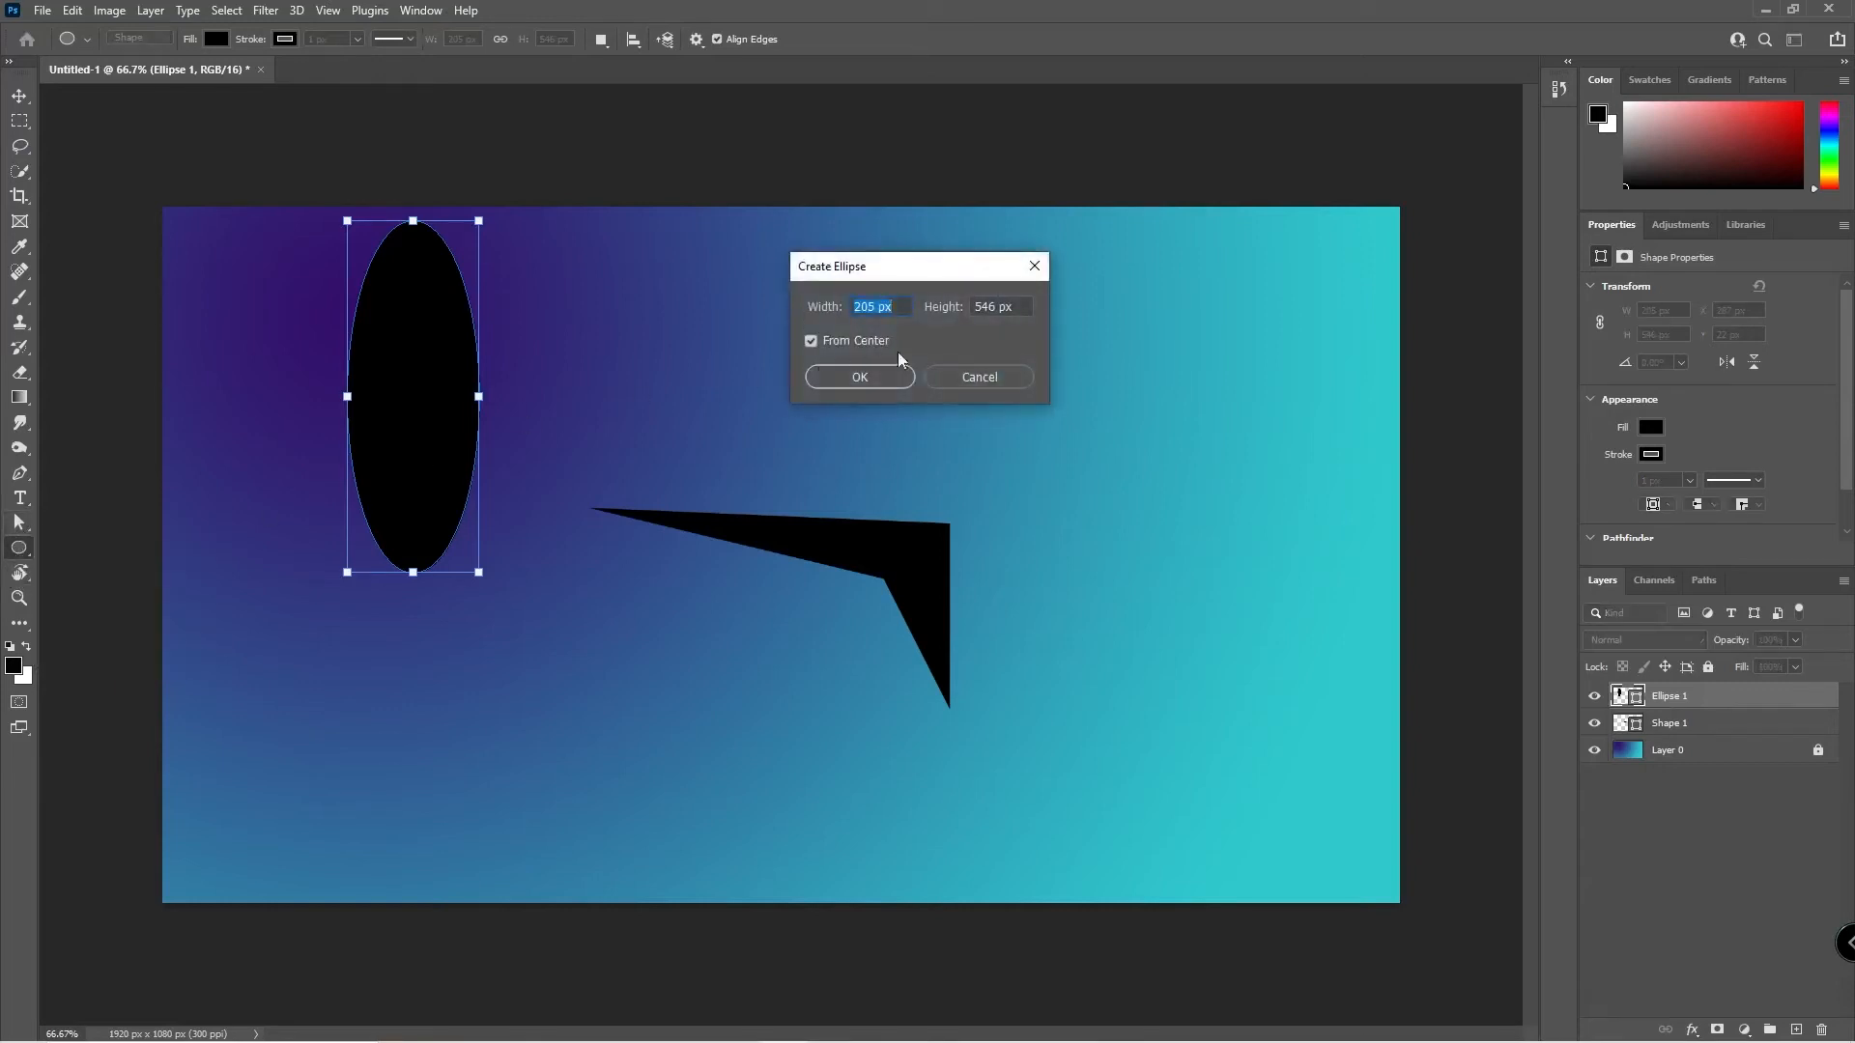
{"action": "left_click", "coordinate": [993, 375]}
{"action": "left_click", "coordinate": [762, 381]}
{"action": "left_click", "coordinate": [812, 342]}
{"action": "left_click", "coordinate": [1000, 379]}
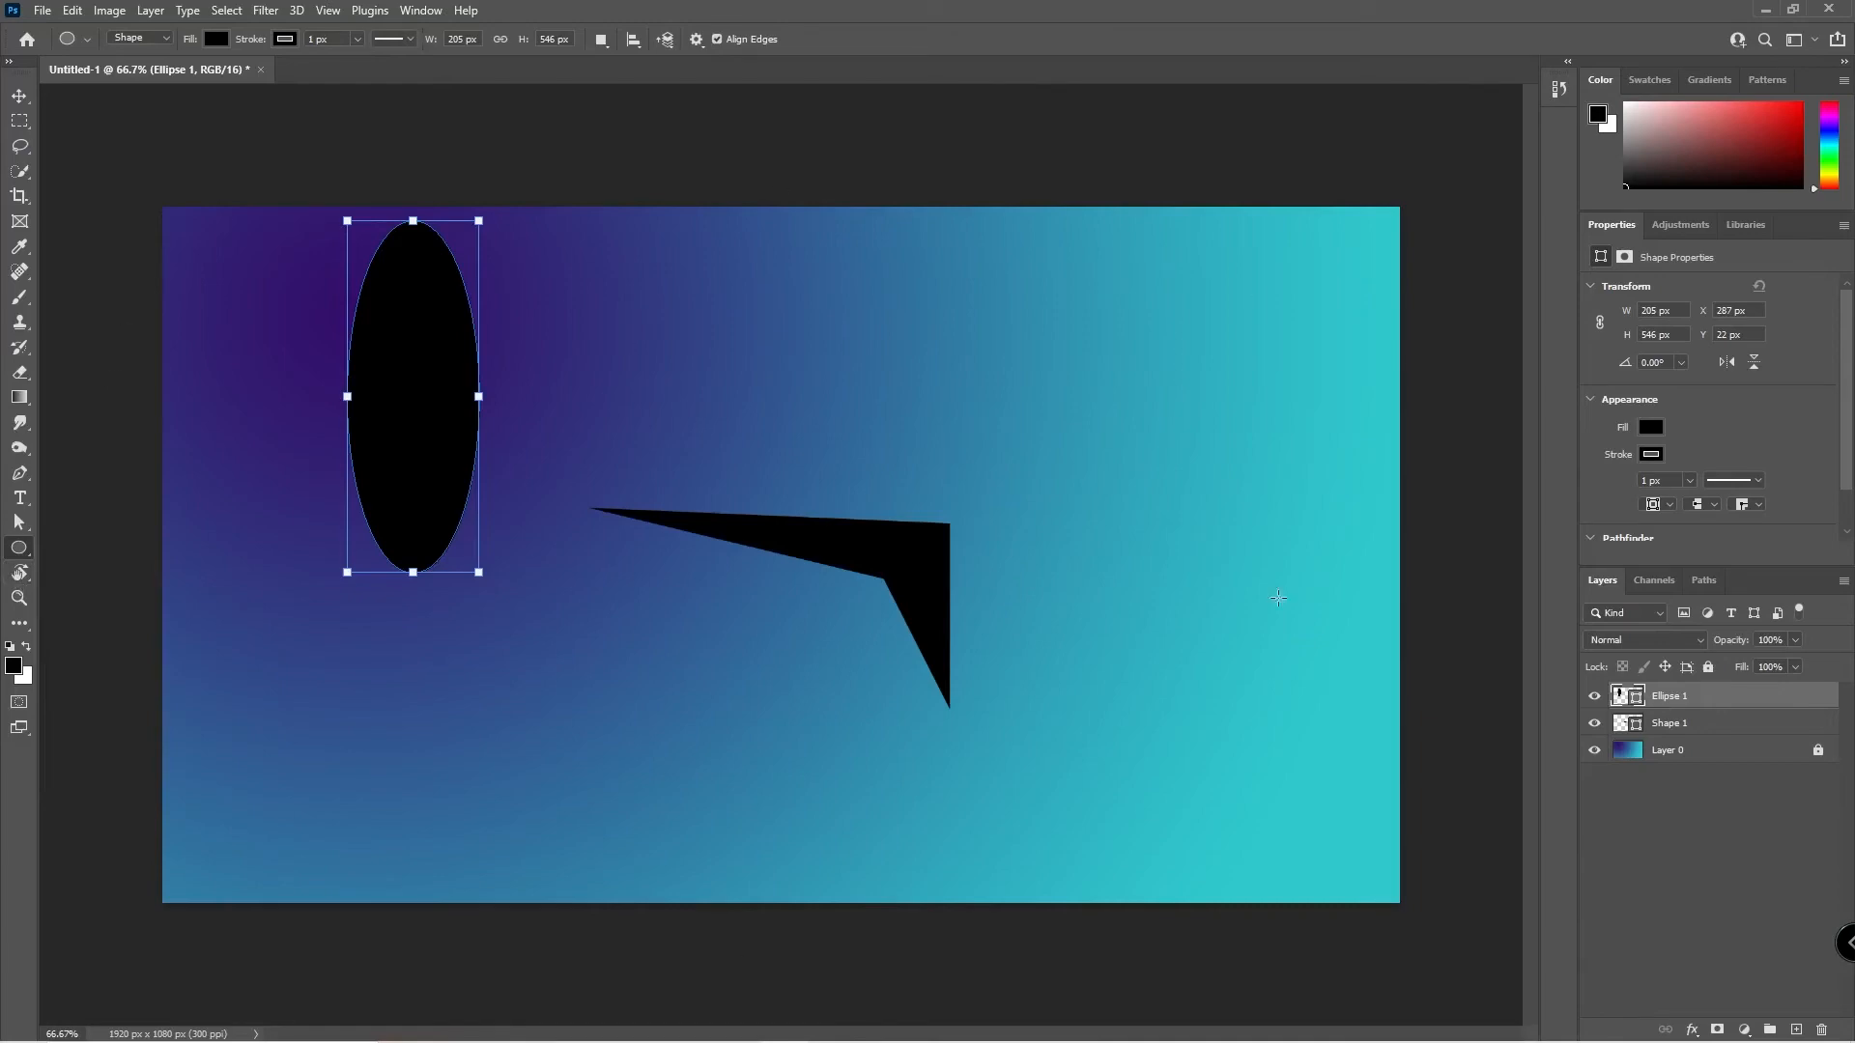
Rotate the canvas view to 180° and undo the ellipse and the last anchor-point move.
{"action": "key", "text": "r"}
{"action": "left_click_drag", "start_coordinate": [808, 322], "coordinate": [708, 694]}
{"action": "key", "text": "ctrl+z"}
{"action": "key", "text": "ctrl+z"}
{"action": "key", "text": "ctrl+z"}
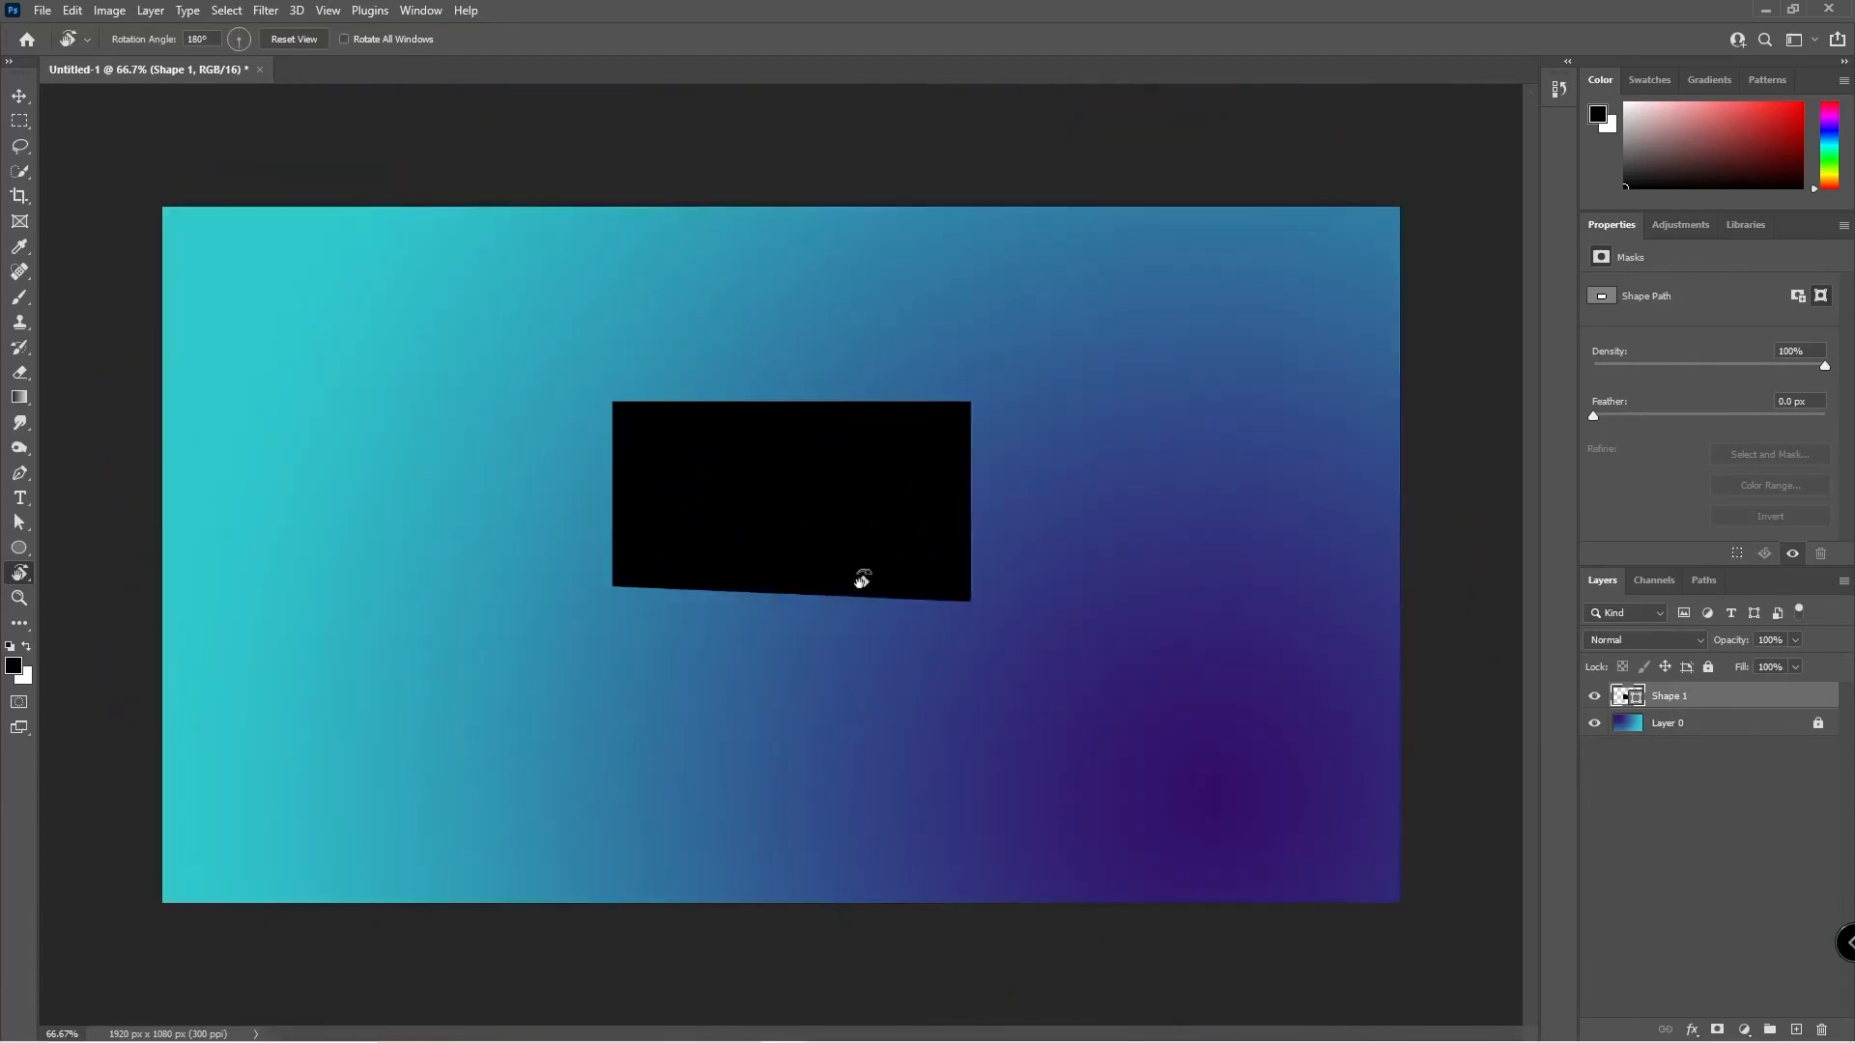
Tilt the canvas view to about -165°, return it to 180°, and delete the black four-sided shape.
{"action": "left_click_drag", "start_coordinate": [1089, 365], "coordinate": [894, 522]}
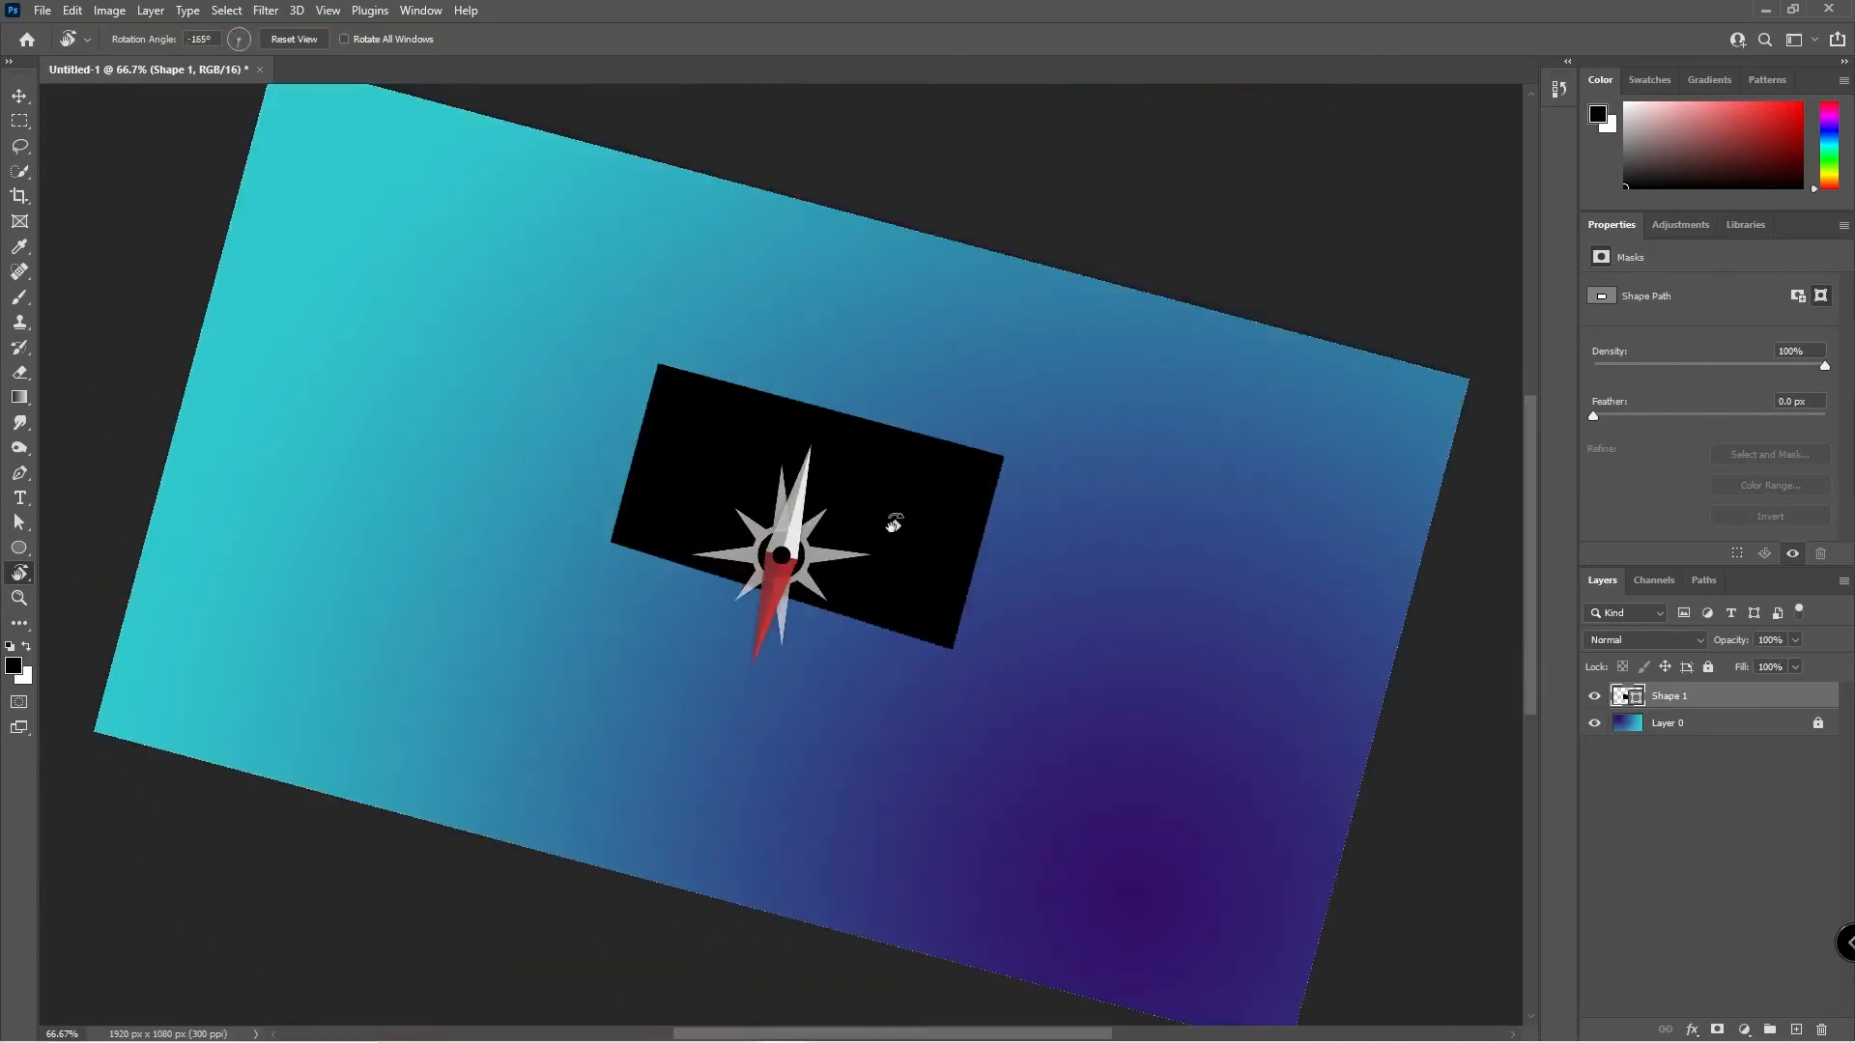
{"action": "left_click_drag", "start_coordinate": [894, 523], "coordinate": [967, 412]}
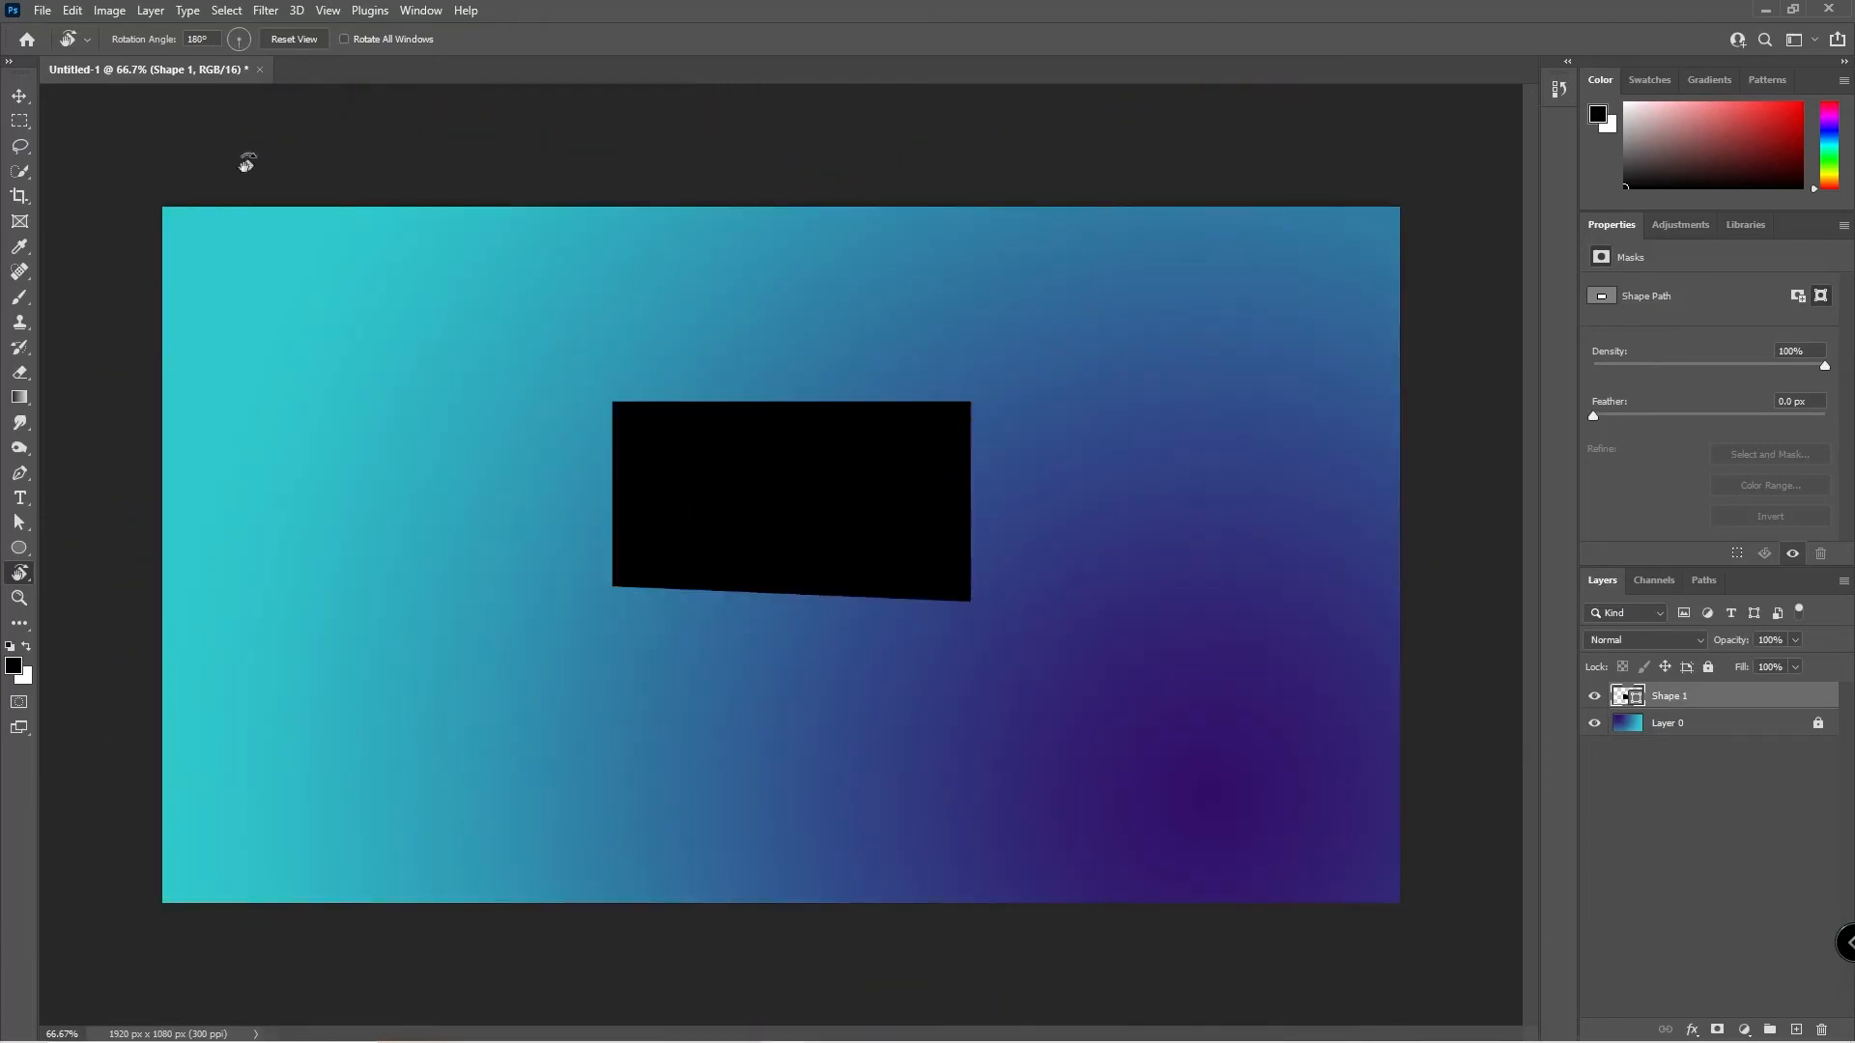
{"action": "left_click", "coordinate": [16, 96]}
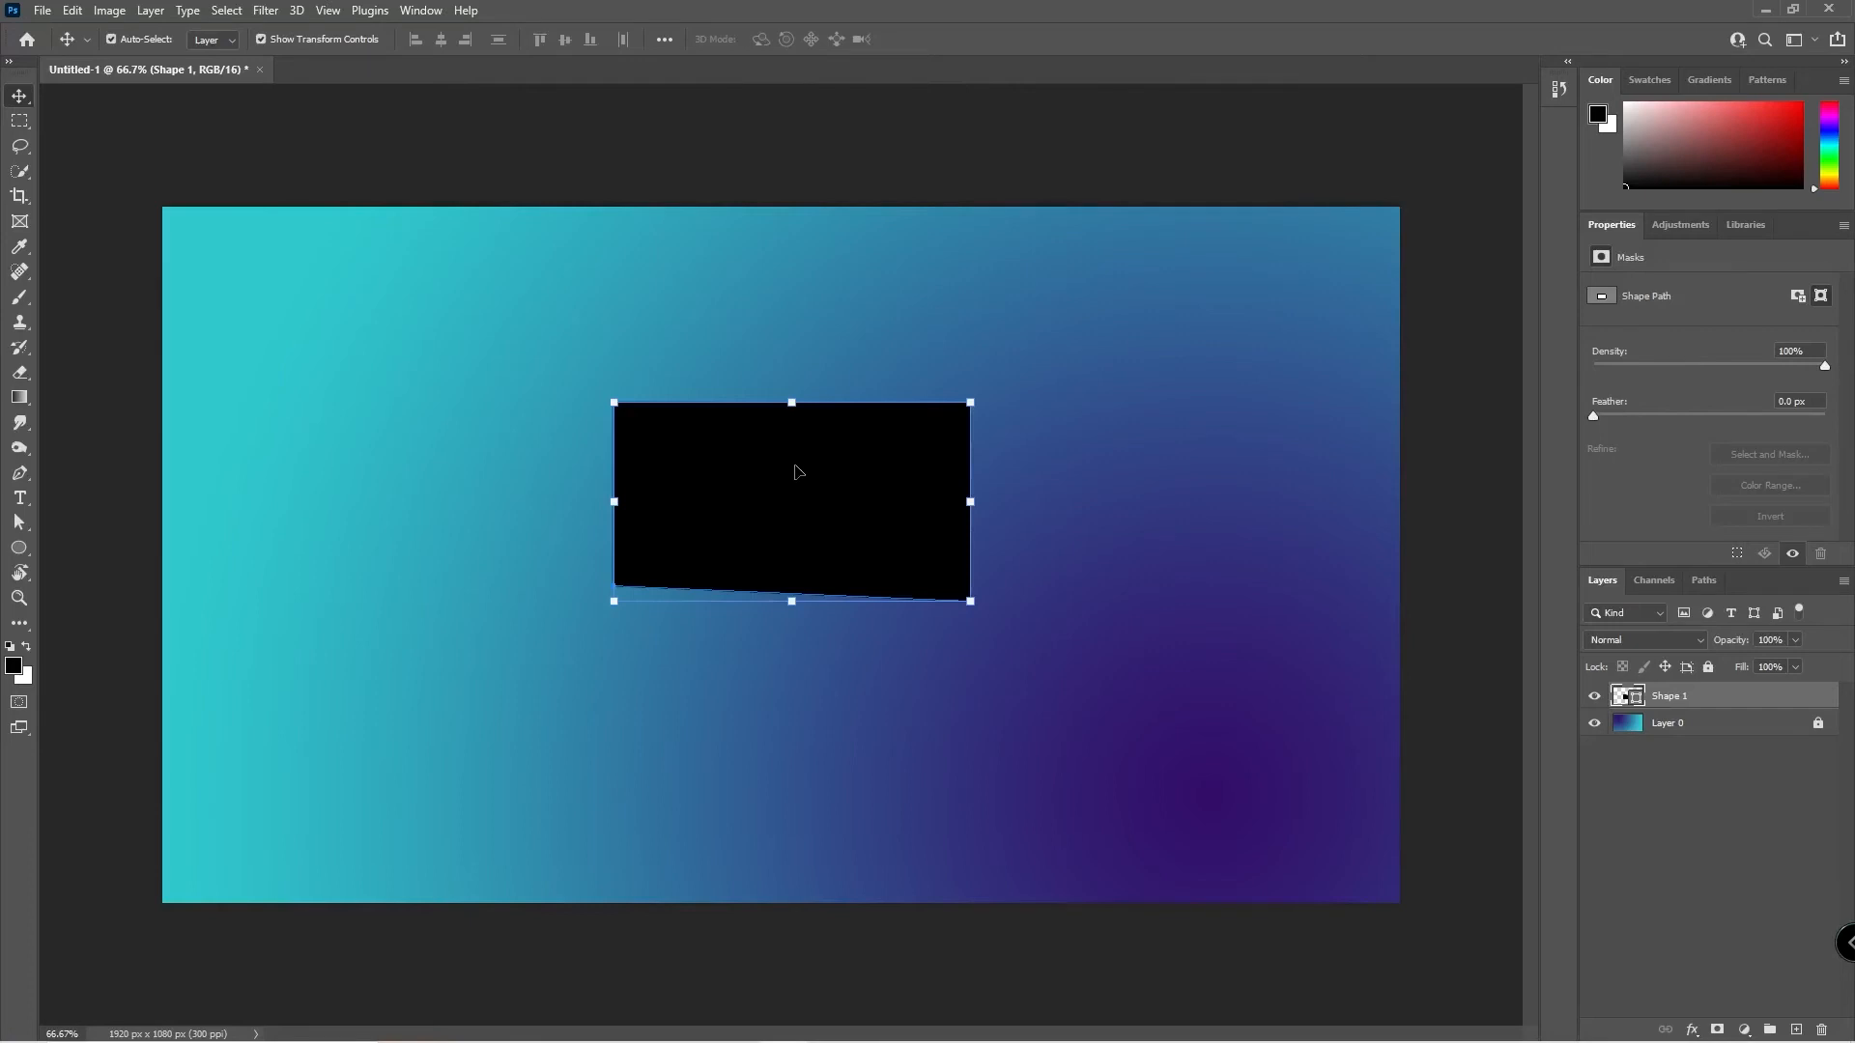
{"action": "key", "text": "Delete"}
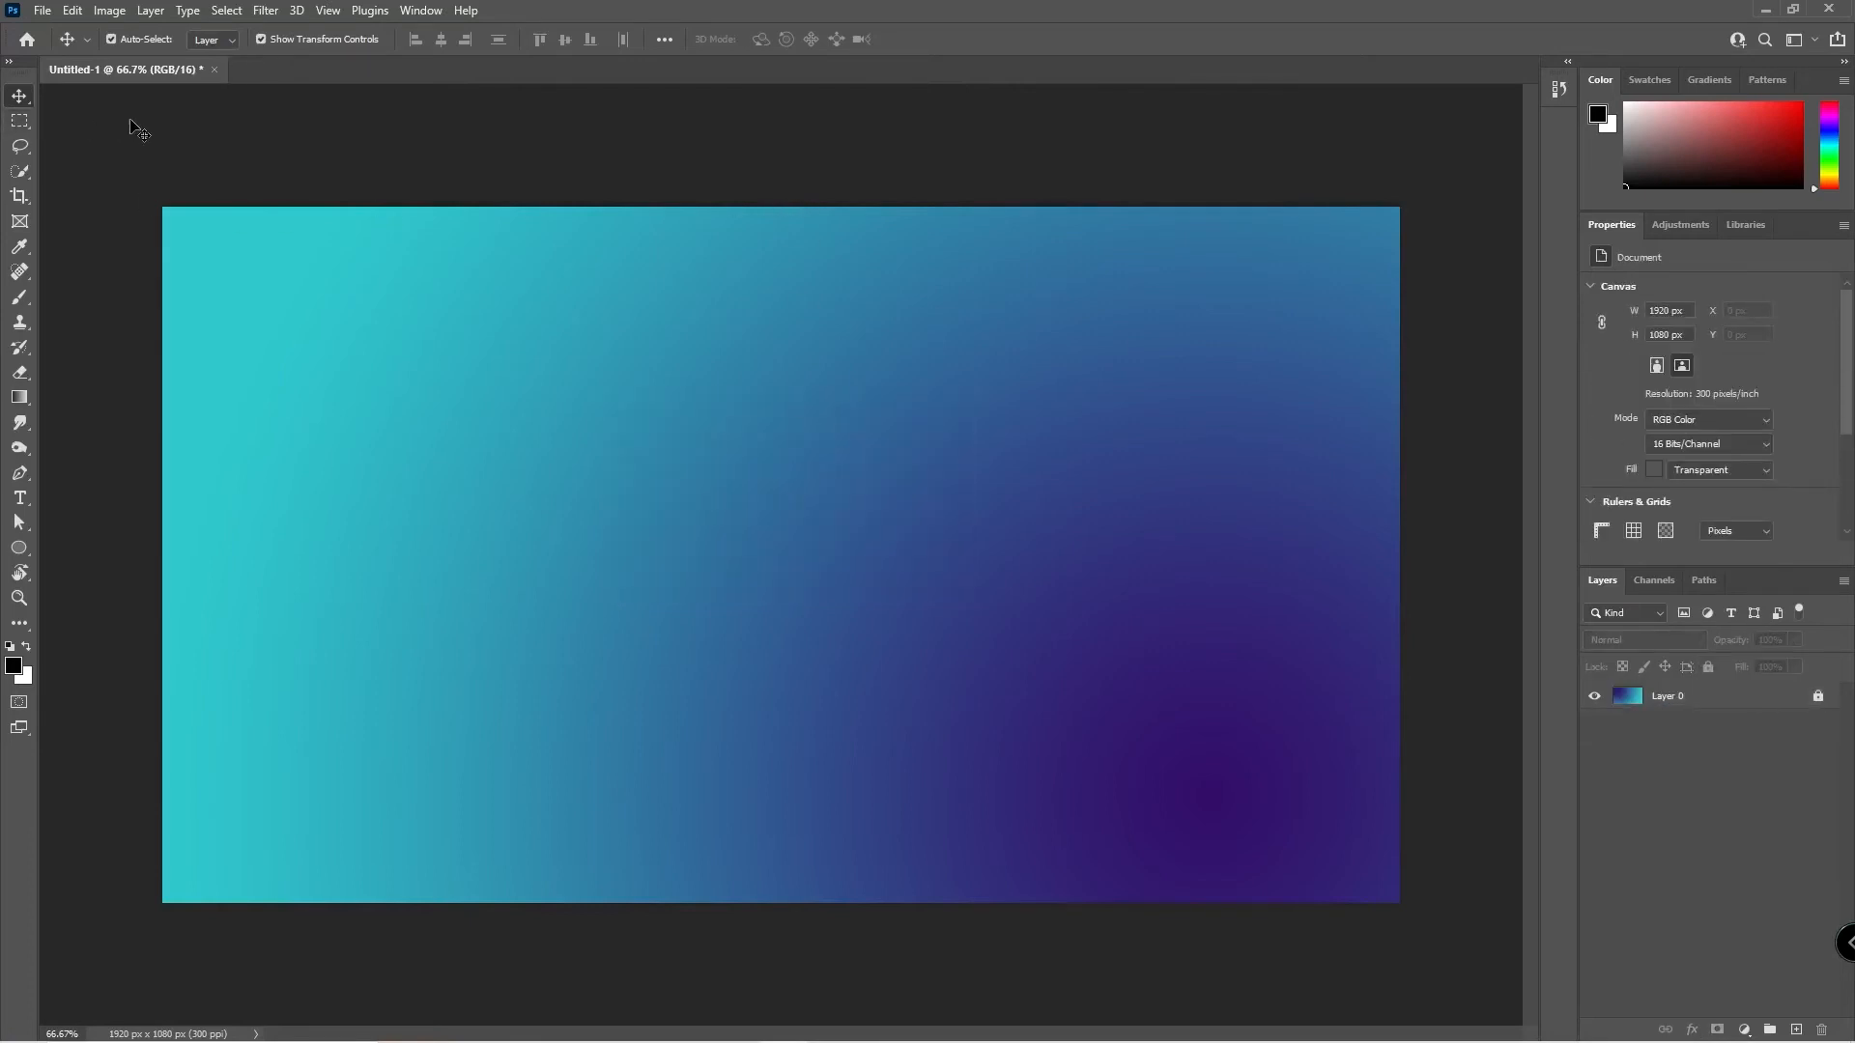
Try the 100% zoom level and fit the whole canvas on screen.
{"action": "left_click", "coordinate": [23, 607]}
{"action": "left_click", "coordinate": [429, 473]}
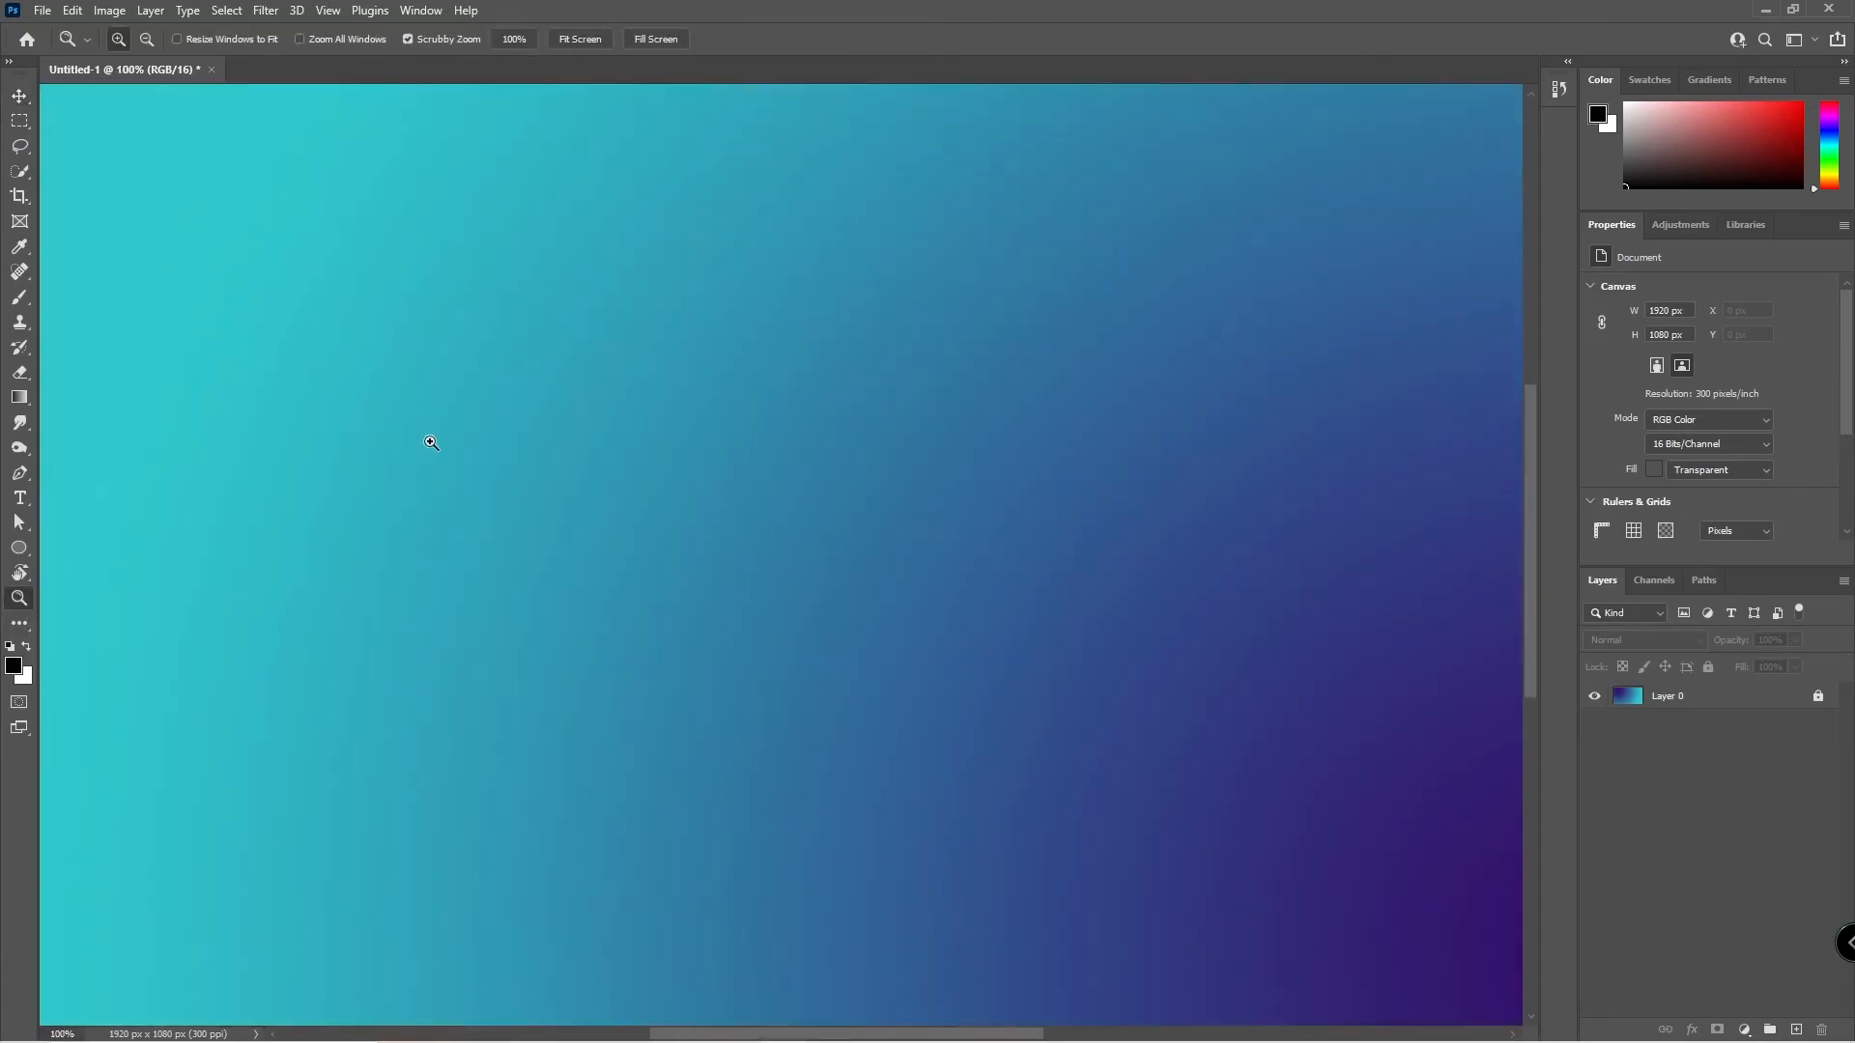
{"action": "key", "text": "ctrl+0"}
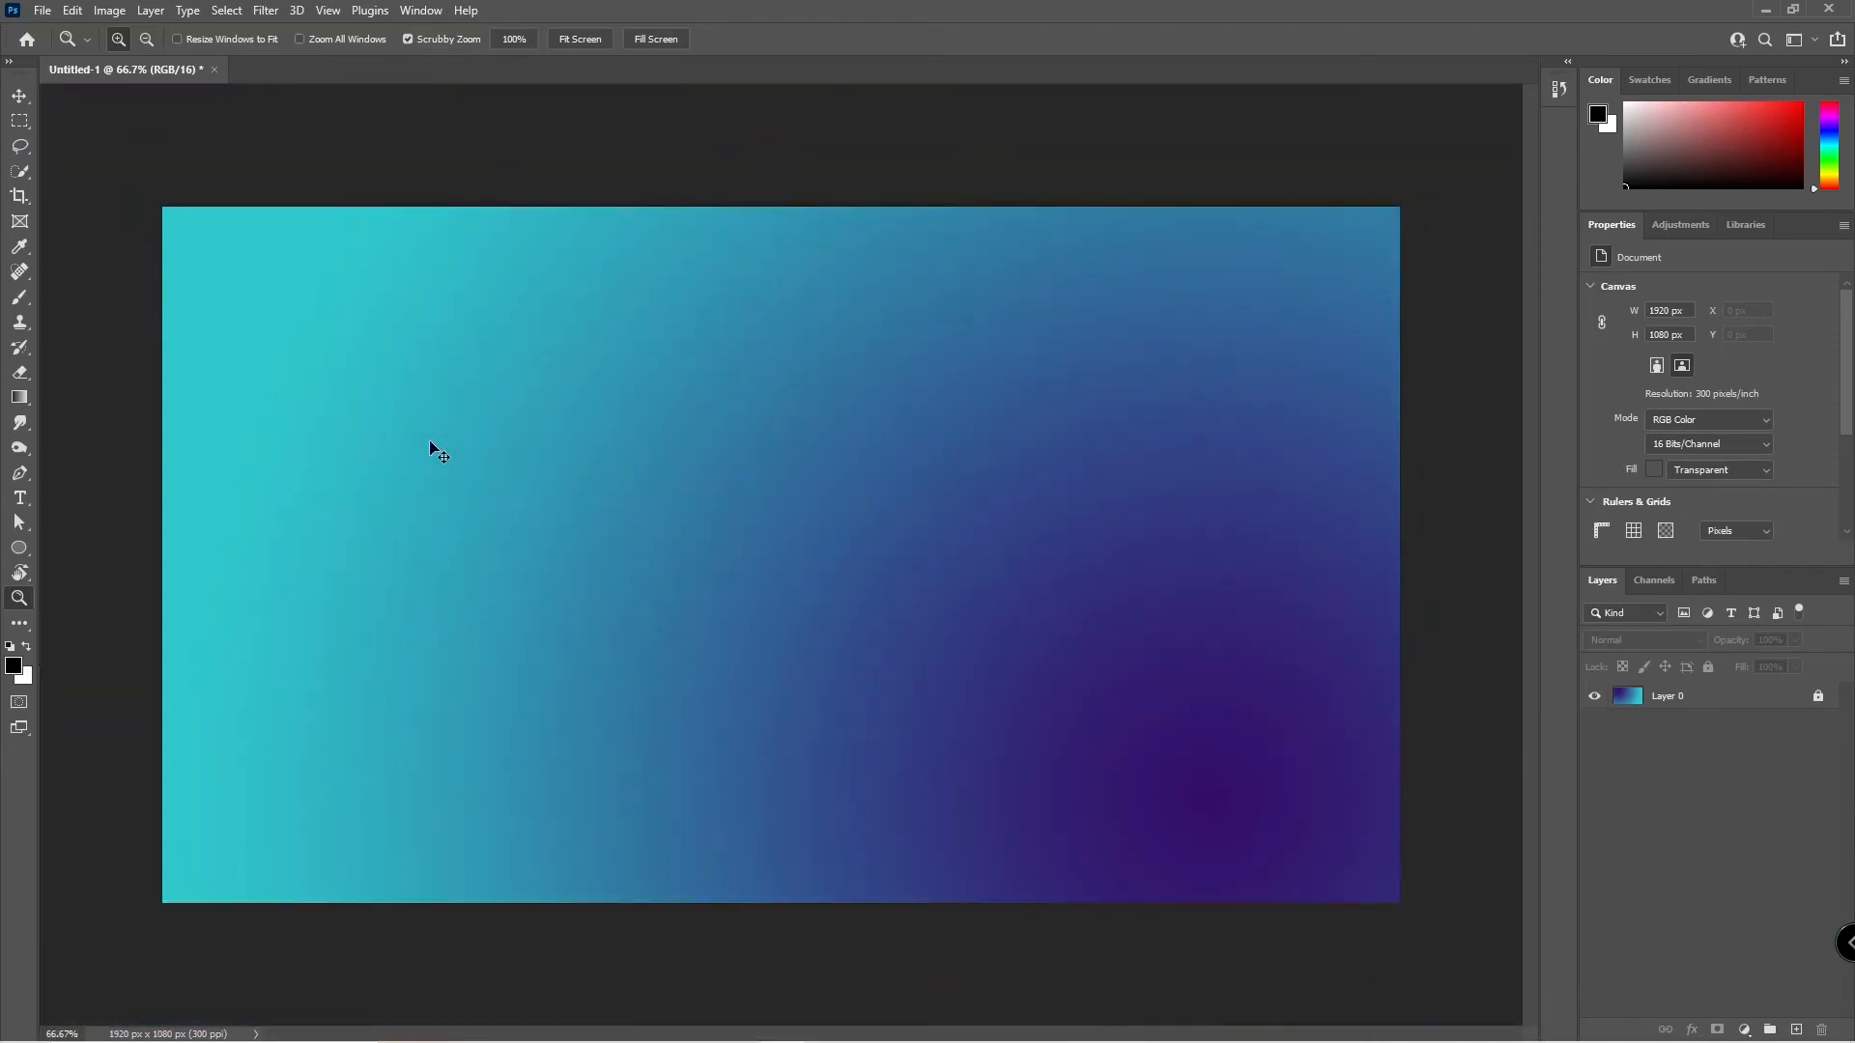
{"action": "key", "text": "ctrl+1"}
{"action": "key", "text": "ctrl+0"}
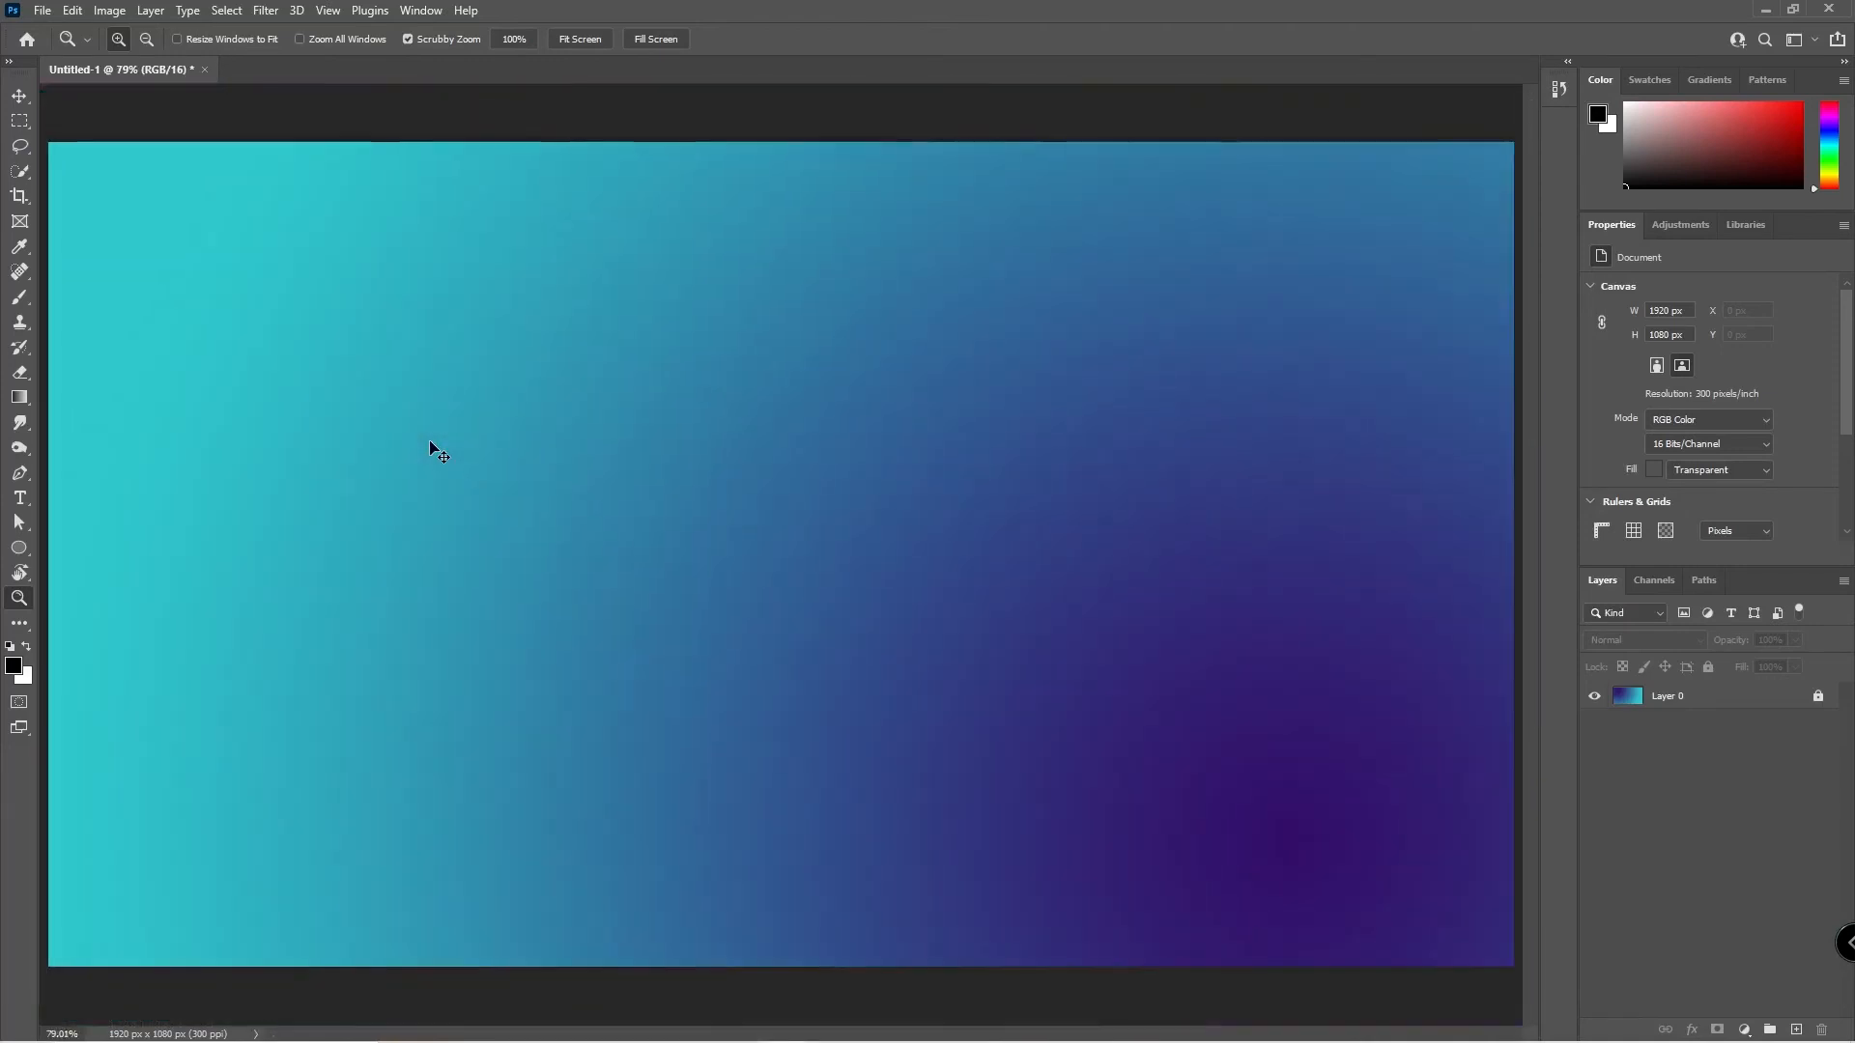
{"action": "left_click", "coordinate": [19, 624]}
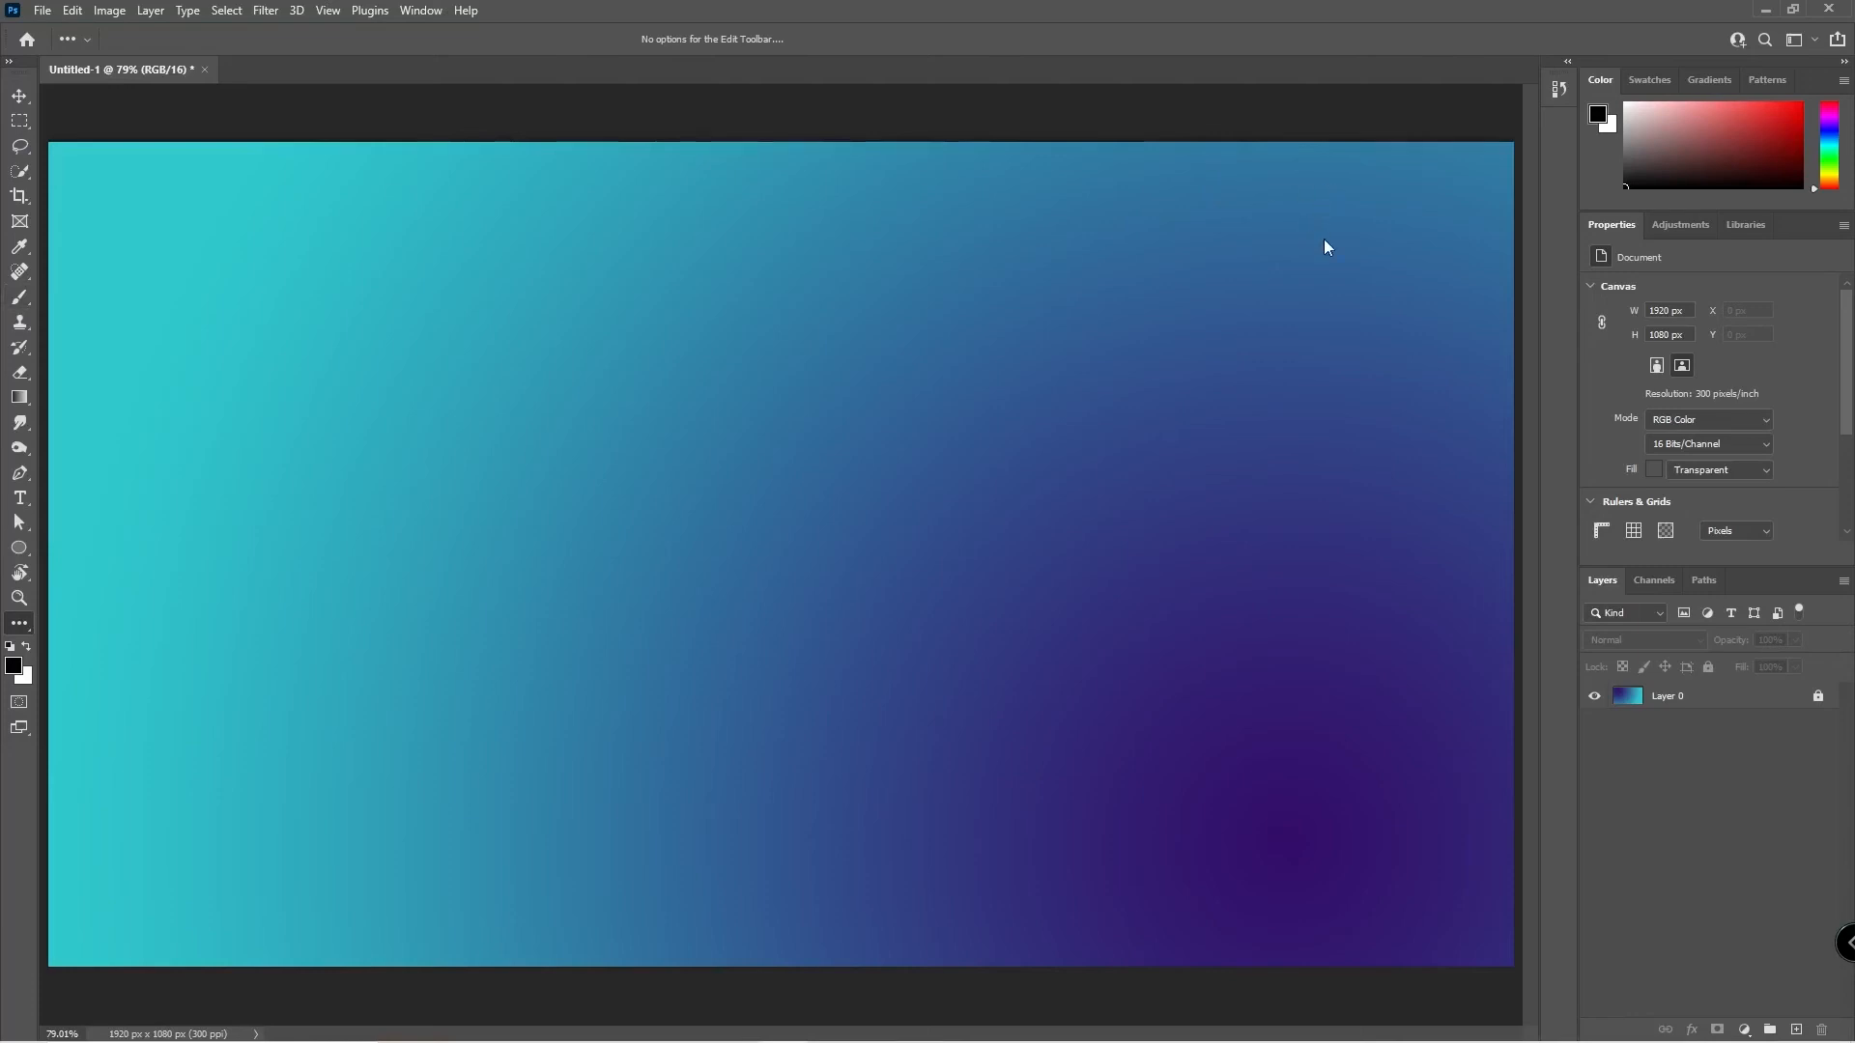
Open and enlarge the History panel and review its recorded states back to the start of the document.
{"action": "left_click", "coordinate": [1564, 90]}
{"action": "left_click_drag", "start_coordinate": [1447, 205], "coordinate": [1407, 576]}
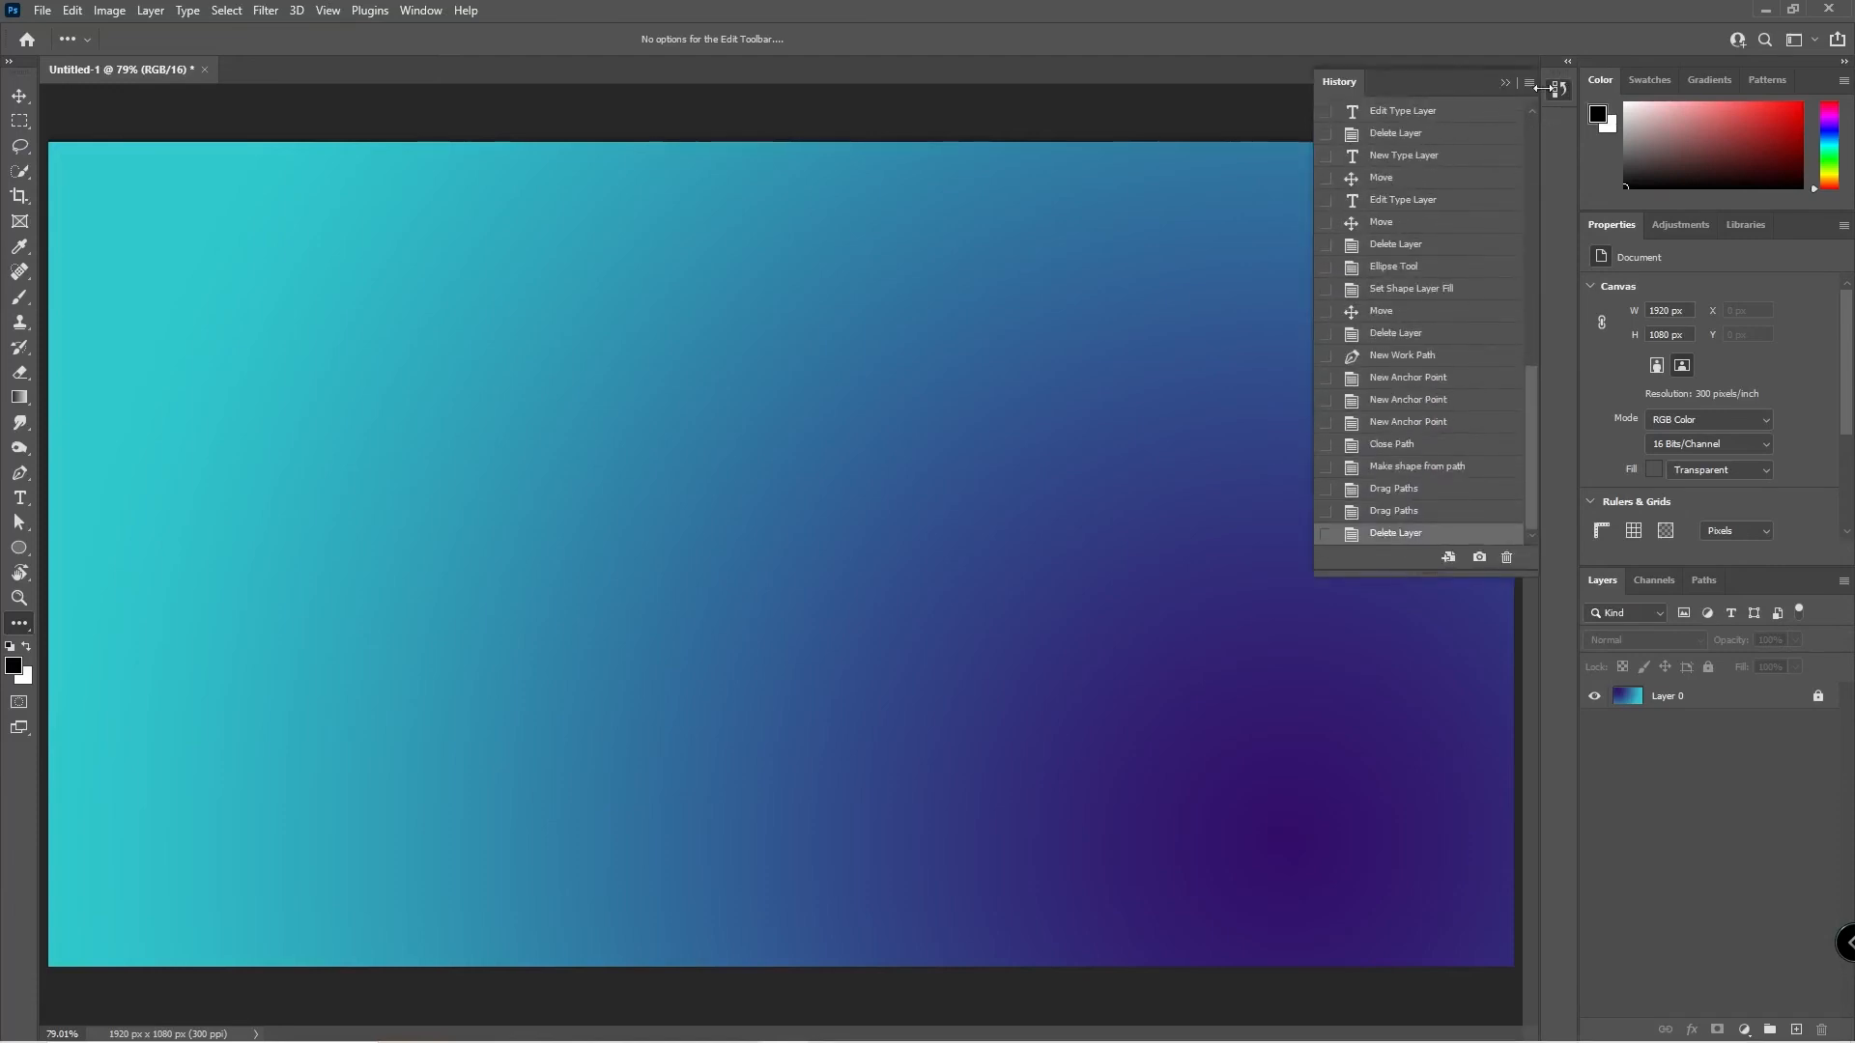
{"action": "scroll", "coordinate": [1401, 377], "scroll_direction": "up", "scroll_amount": 5}
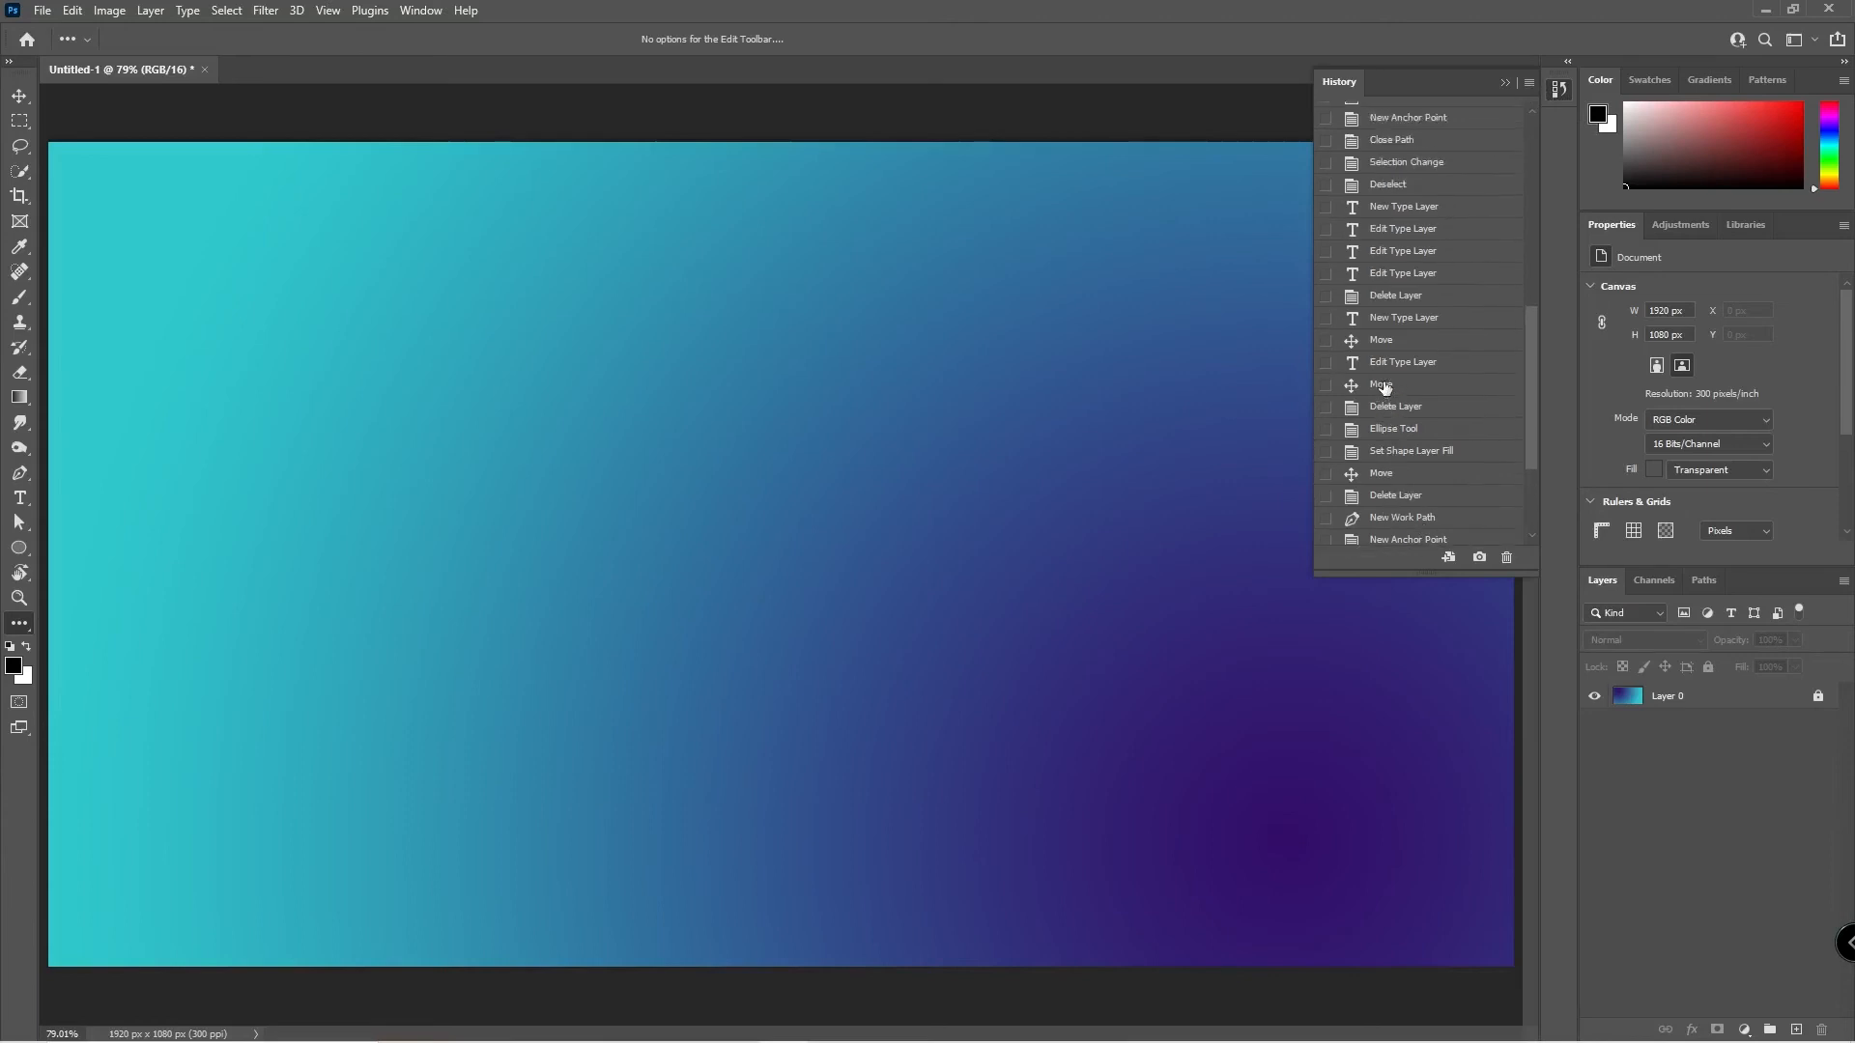
{"action": "scroll", "coordinate": [1363, 157], "scroll_direction": "up", "scroll_amount": 8}
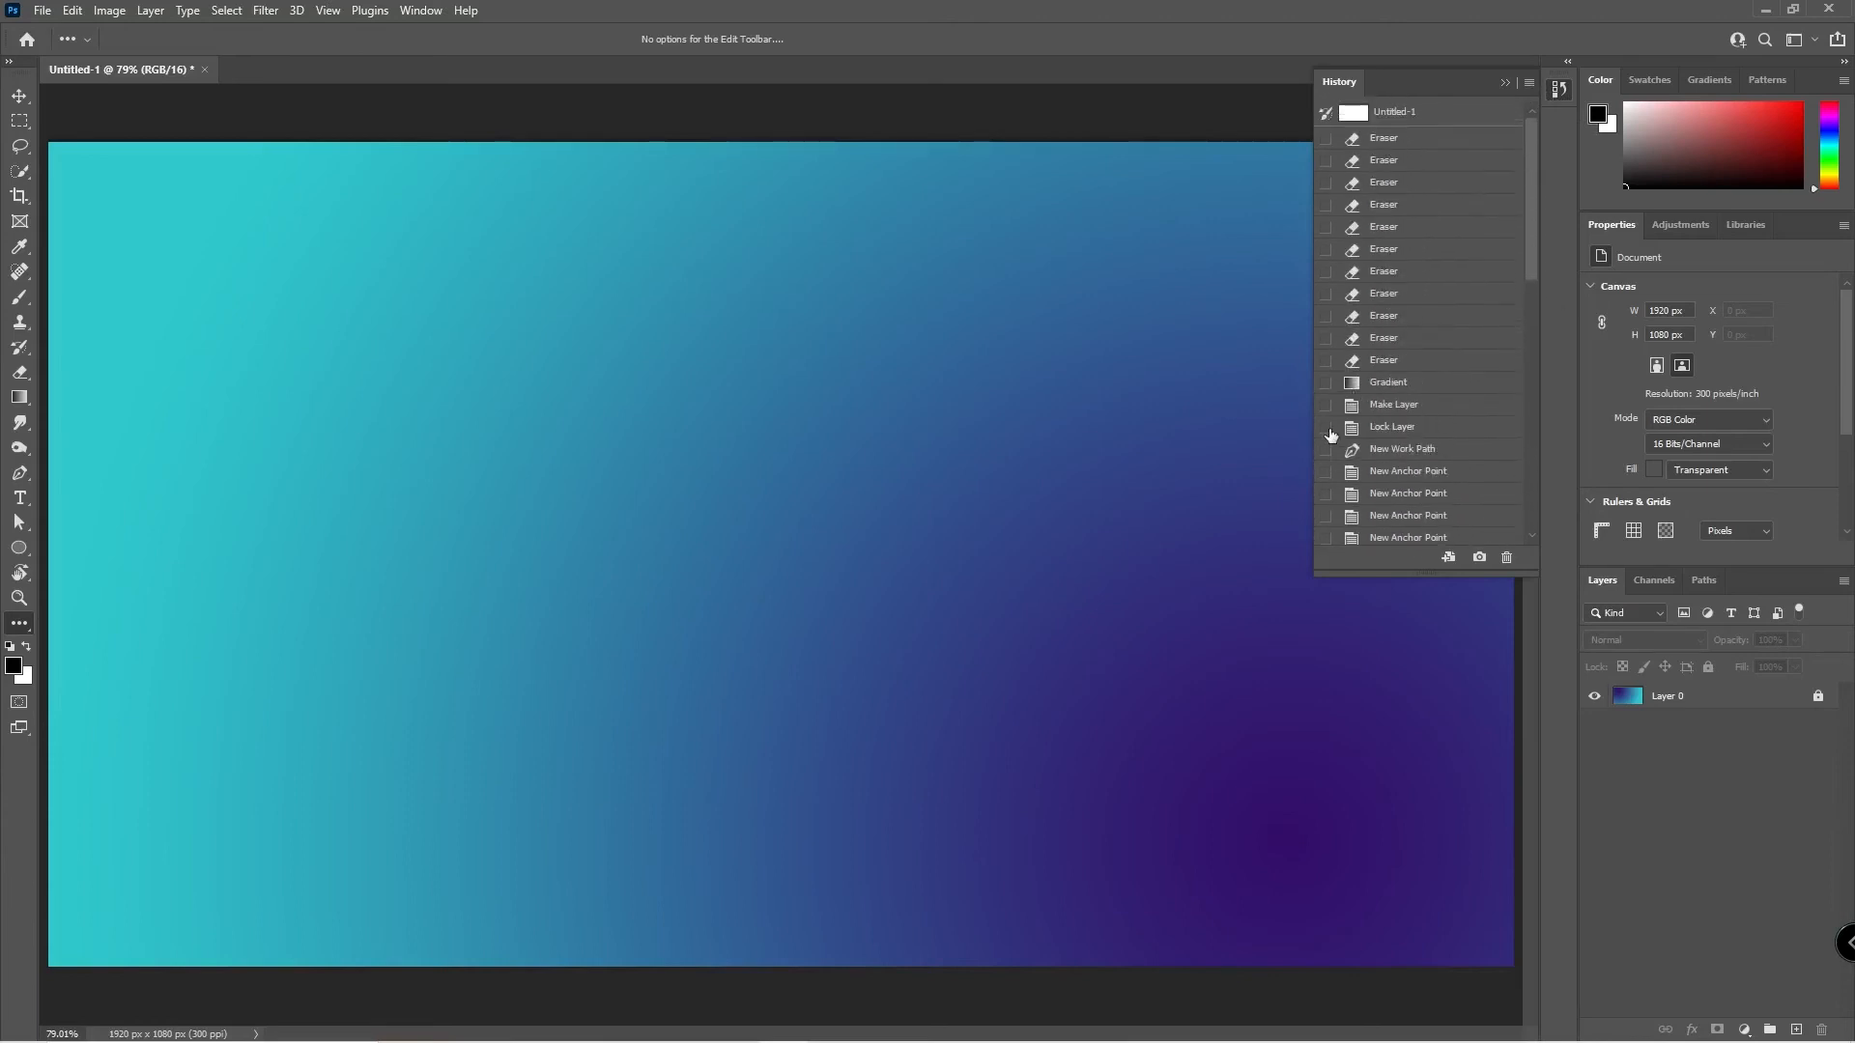
{"action": "left_click", "coordinate": [1326, 495]}
{"action": "left_click", "coordinate": [1327, 384]}
{"action": "scroll", "coordinate": [1330, 406], "scroll_direction": "down", "scroll_amount": 6}
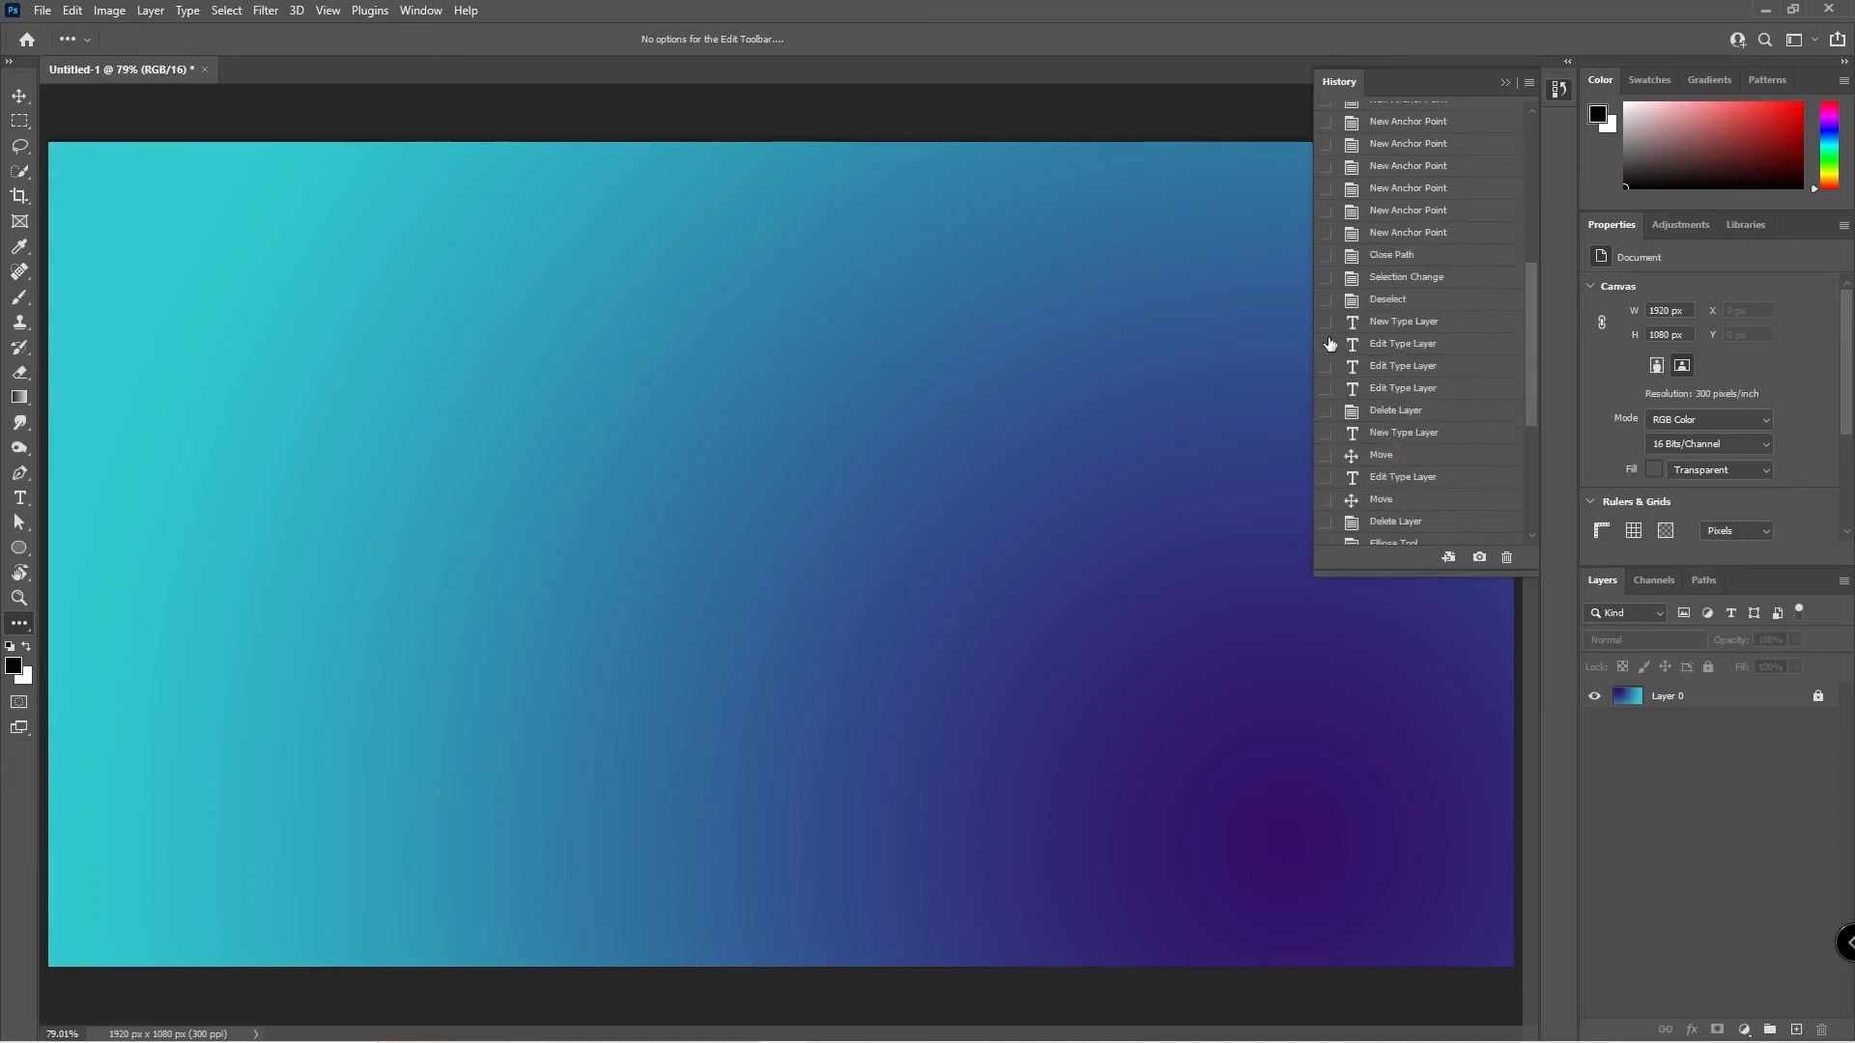
Revert the document to the first New Type Layer state and step forward to the last text edit before the layer's deletion.
{"action": "left_click", "coordinate": [1333, 325]}
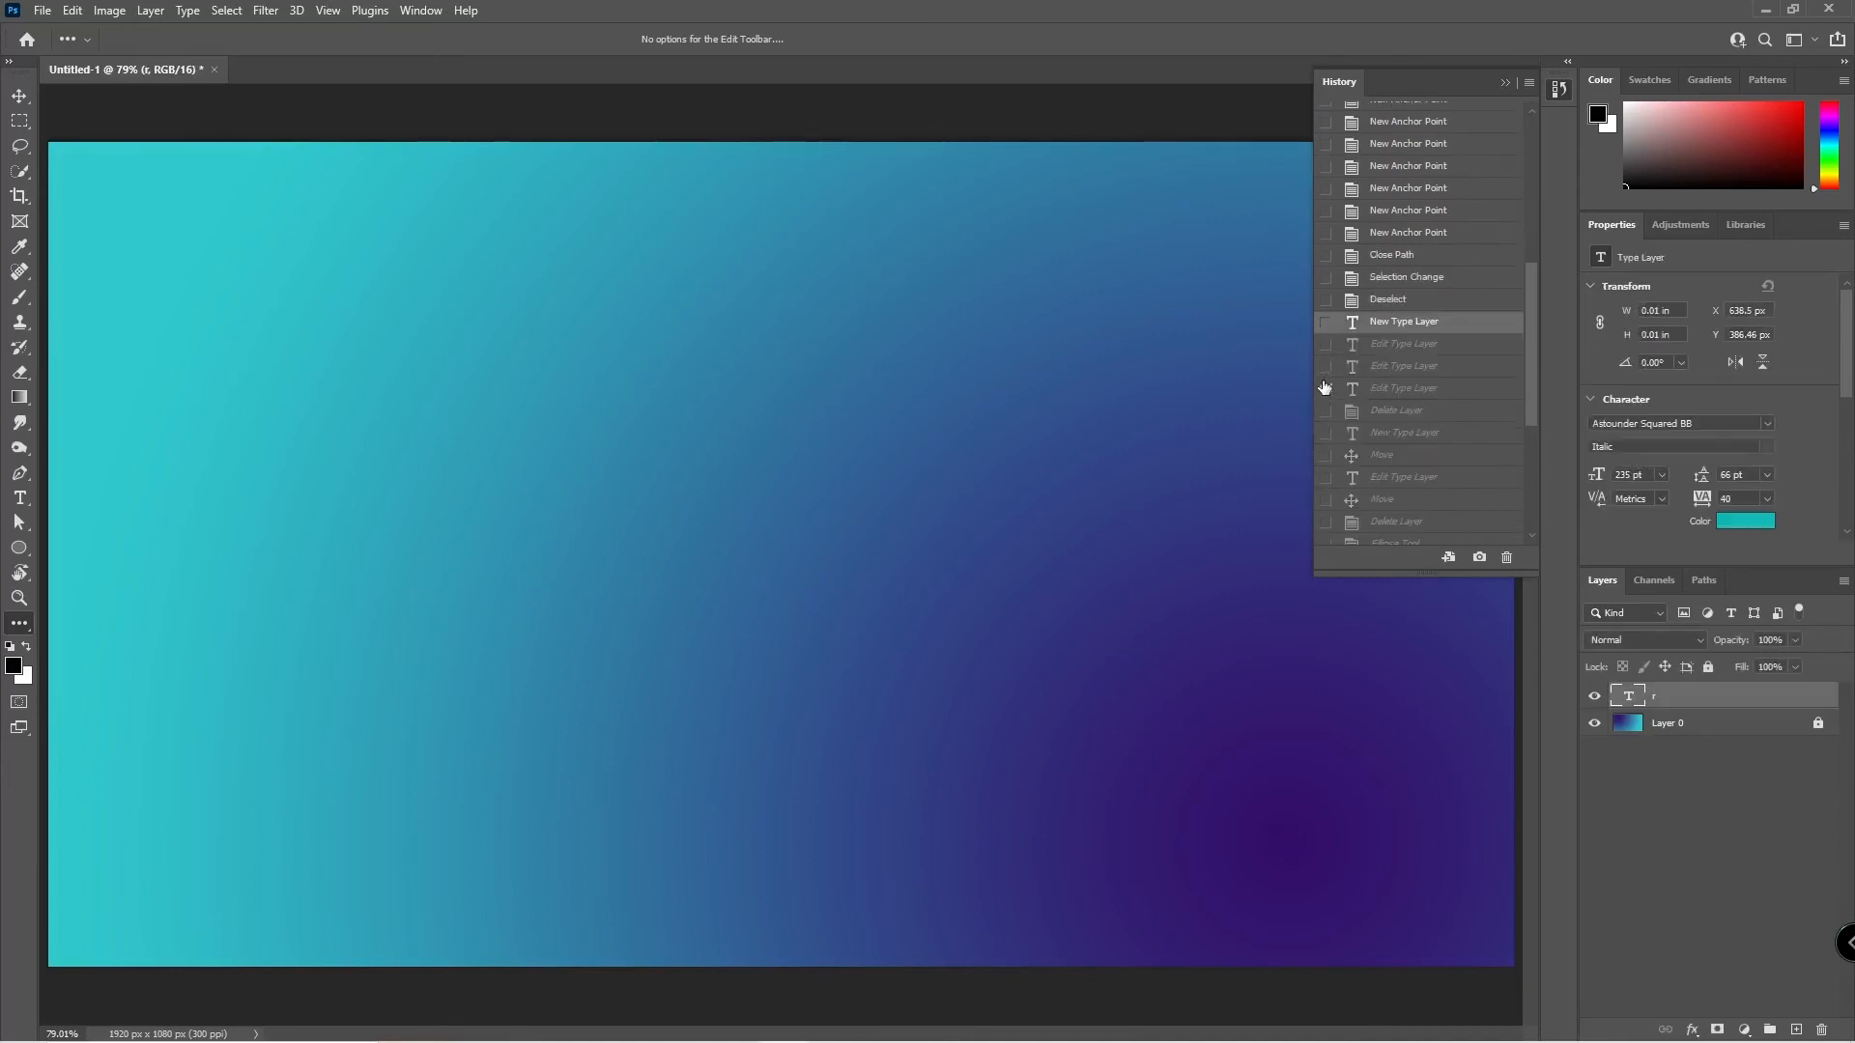
{"action": "left_click", "coordinate": [1396, 389]}
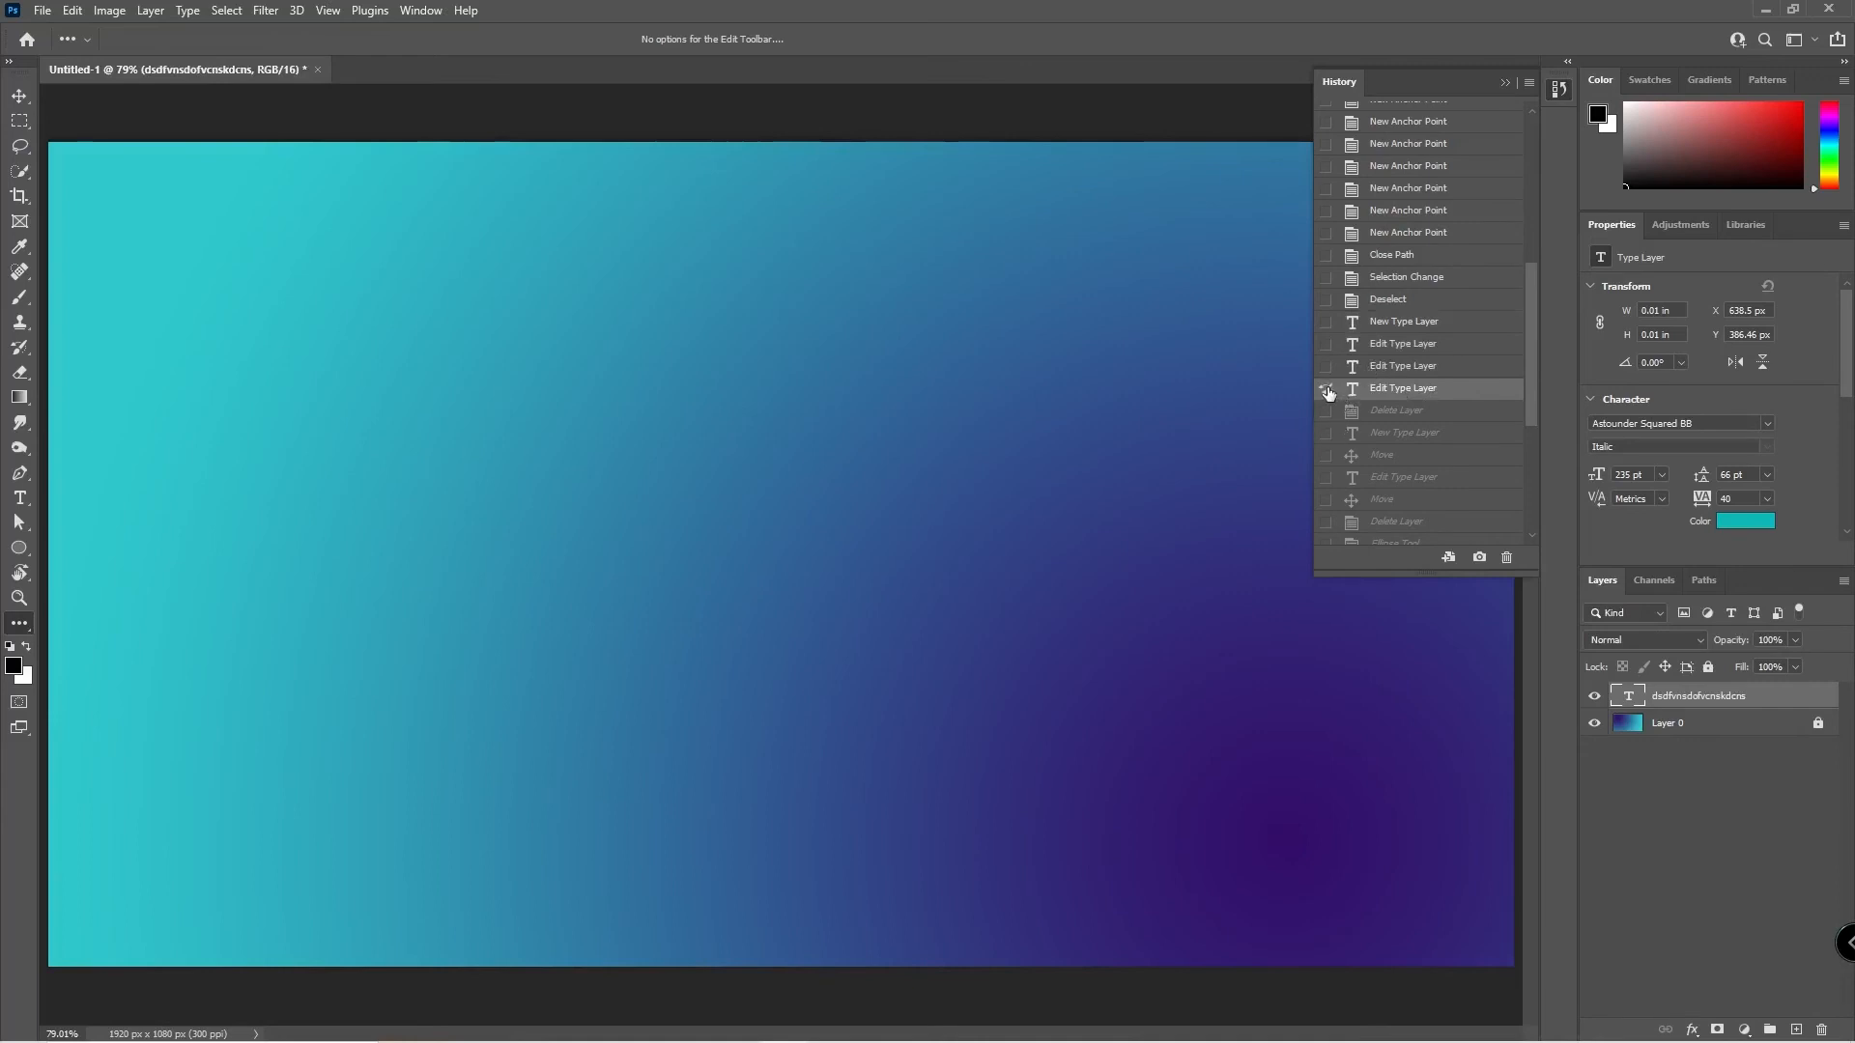
{"action": "left_click", "coordinate": [1327, 389]}
Set the History Brush source to the second New Type Layer state, and switch it to the Move state following Set Shape Layer Fill.
{"action": "scroll", "coordinate": [1324, 483], "scroll_direction": "down", "scroll_amount": 2}
{"action": "left_click", "coordinate": [1326, 341]}
{"action": "scroll", "coordinate": [1328, 497], "scroll_direction": "down", "scroll_amount": 4}
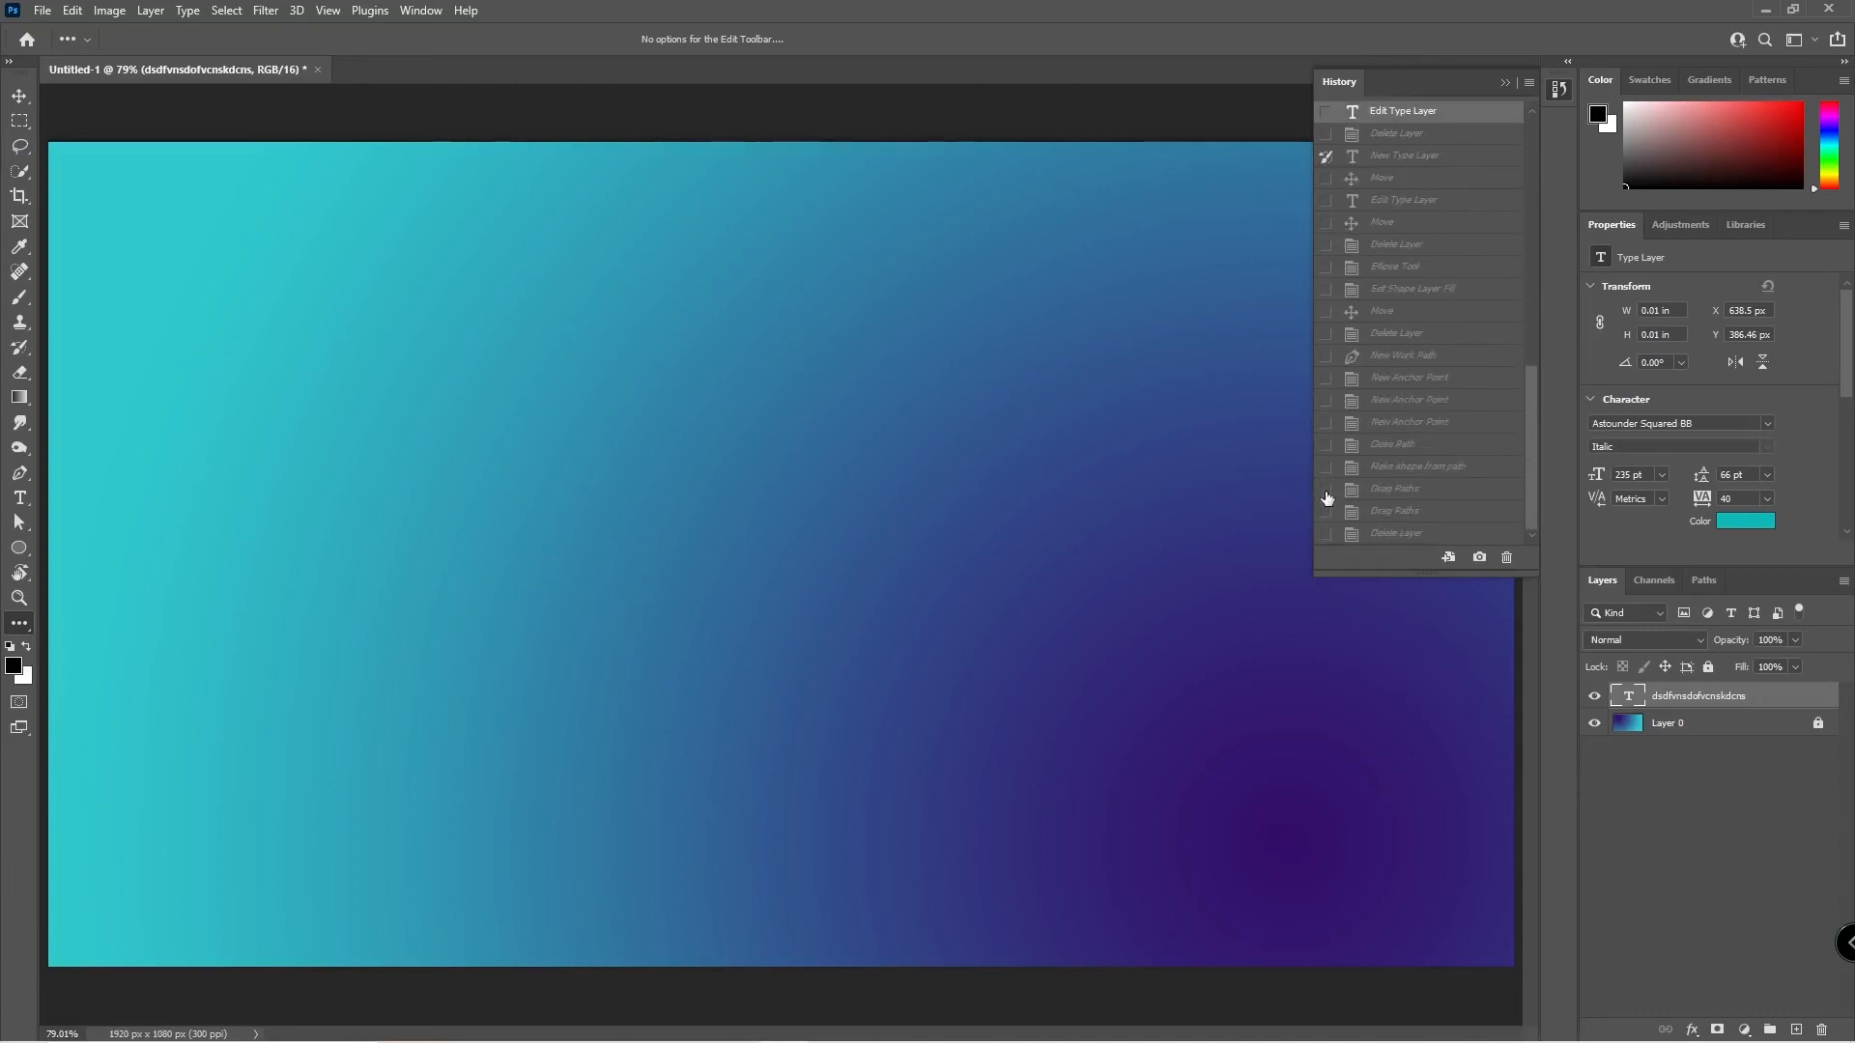
{"action": "left_click", "coordinate": [1326, 311]}
Delete the restored text layer and collapse the History panel.
{"action": "left_click", "coordinate": [1736, 785]}
{"action": "left_click", "coordinate": [1727, 694]}
{"action": "key", "text": "Delete"}
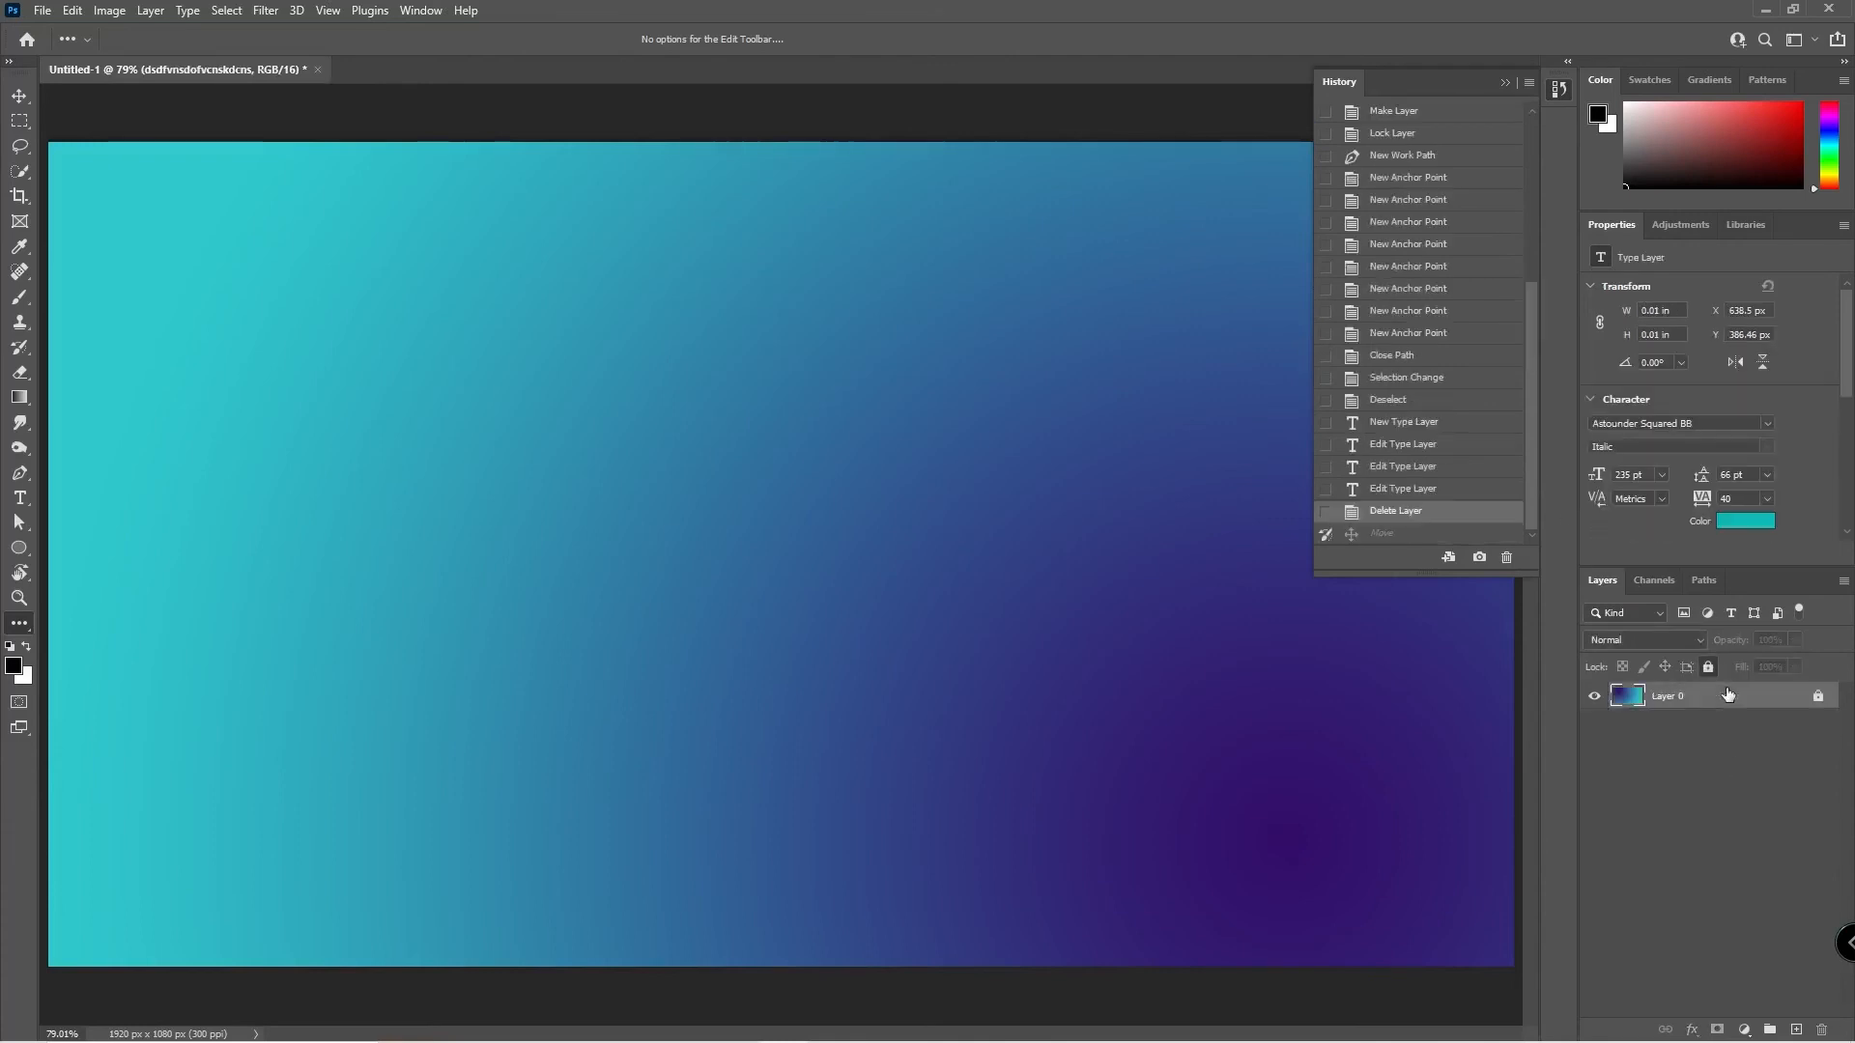
{"action": "left_click", "coordinate": [1530, 85]}
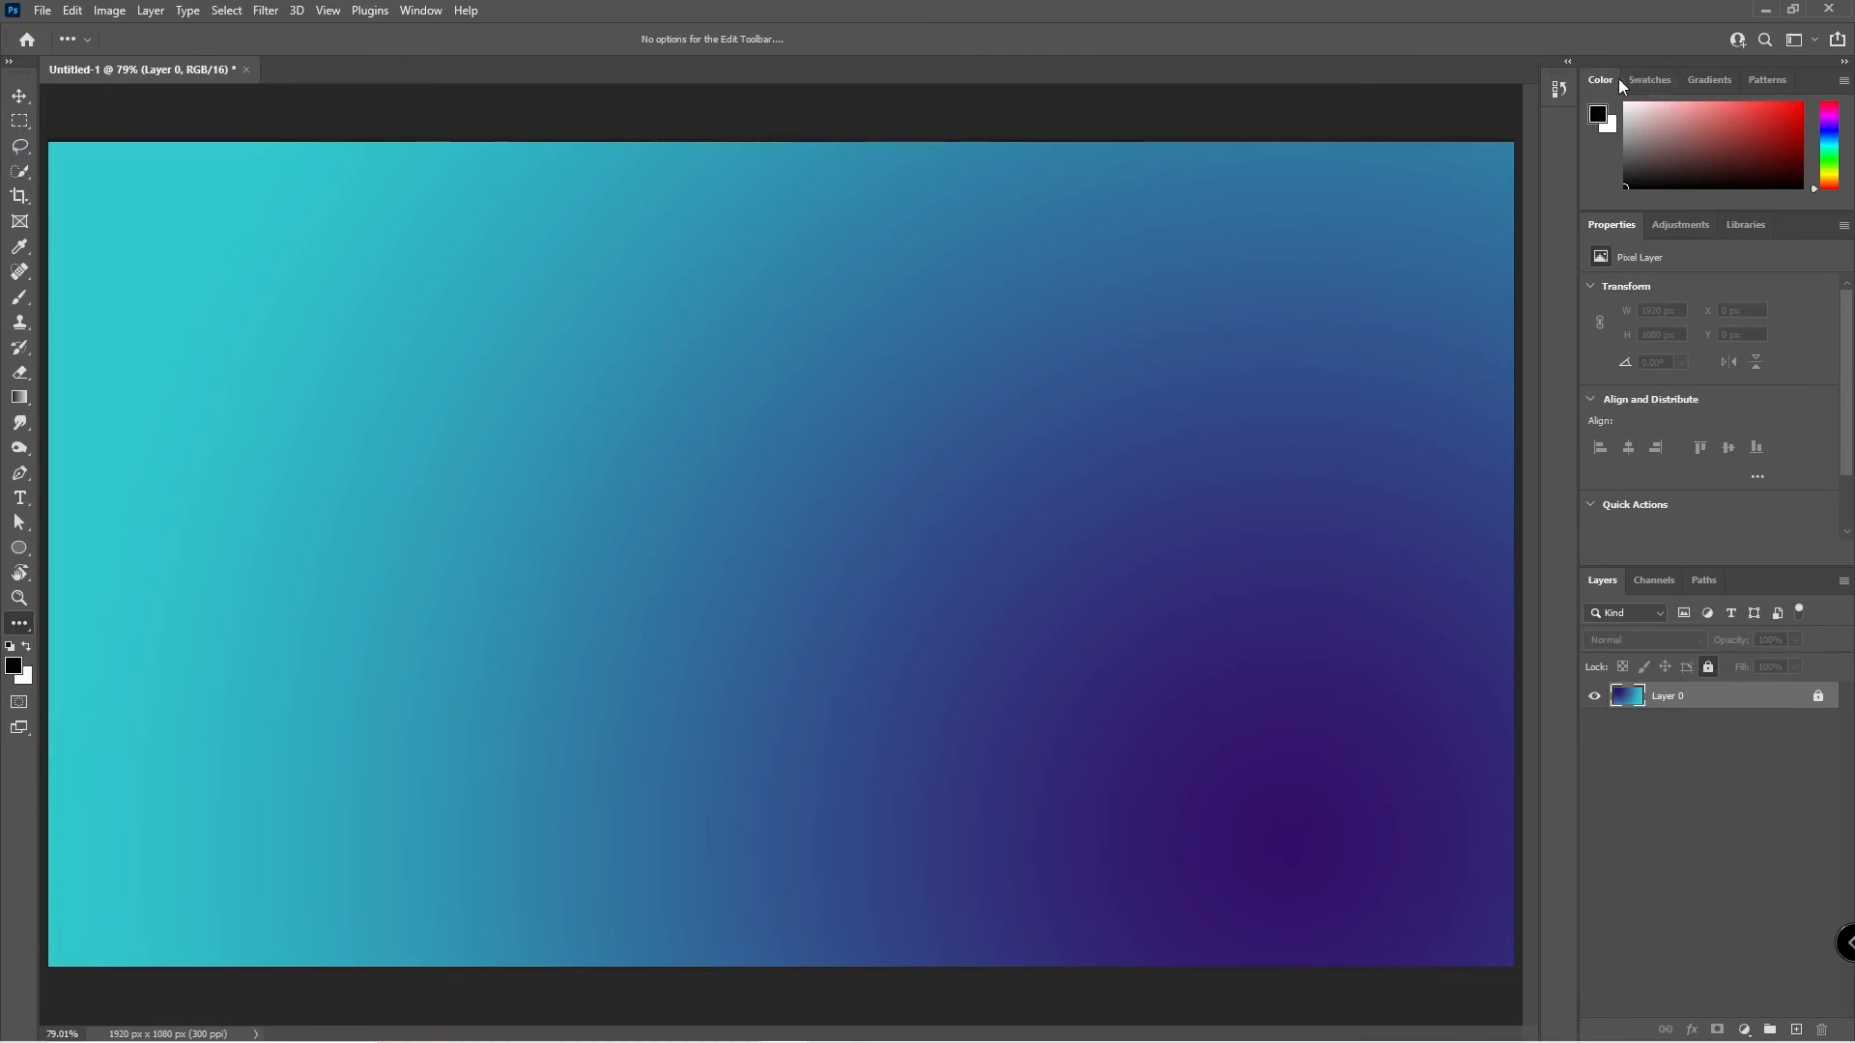
Look through the Swatches, Patterns, Adjustments and Libraries panels.
{"action": "left_click", "coordinate": [1658, 79]}
{"action": "left_click", "coordinate": [1753, 83]}
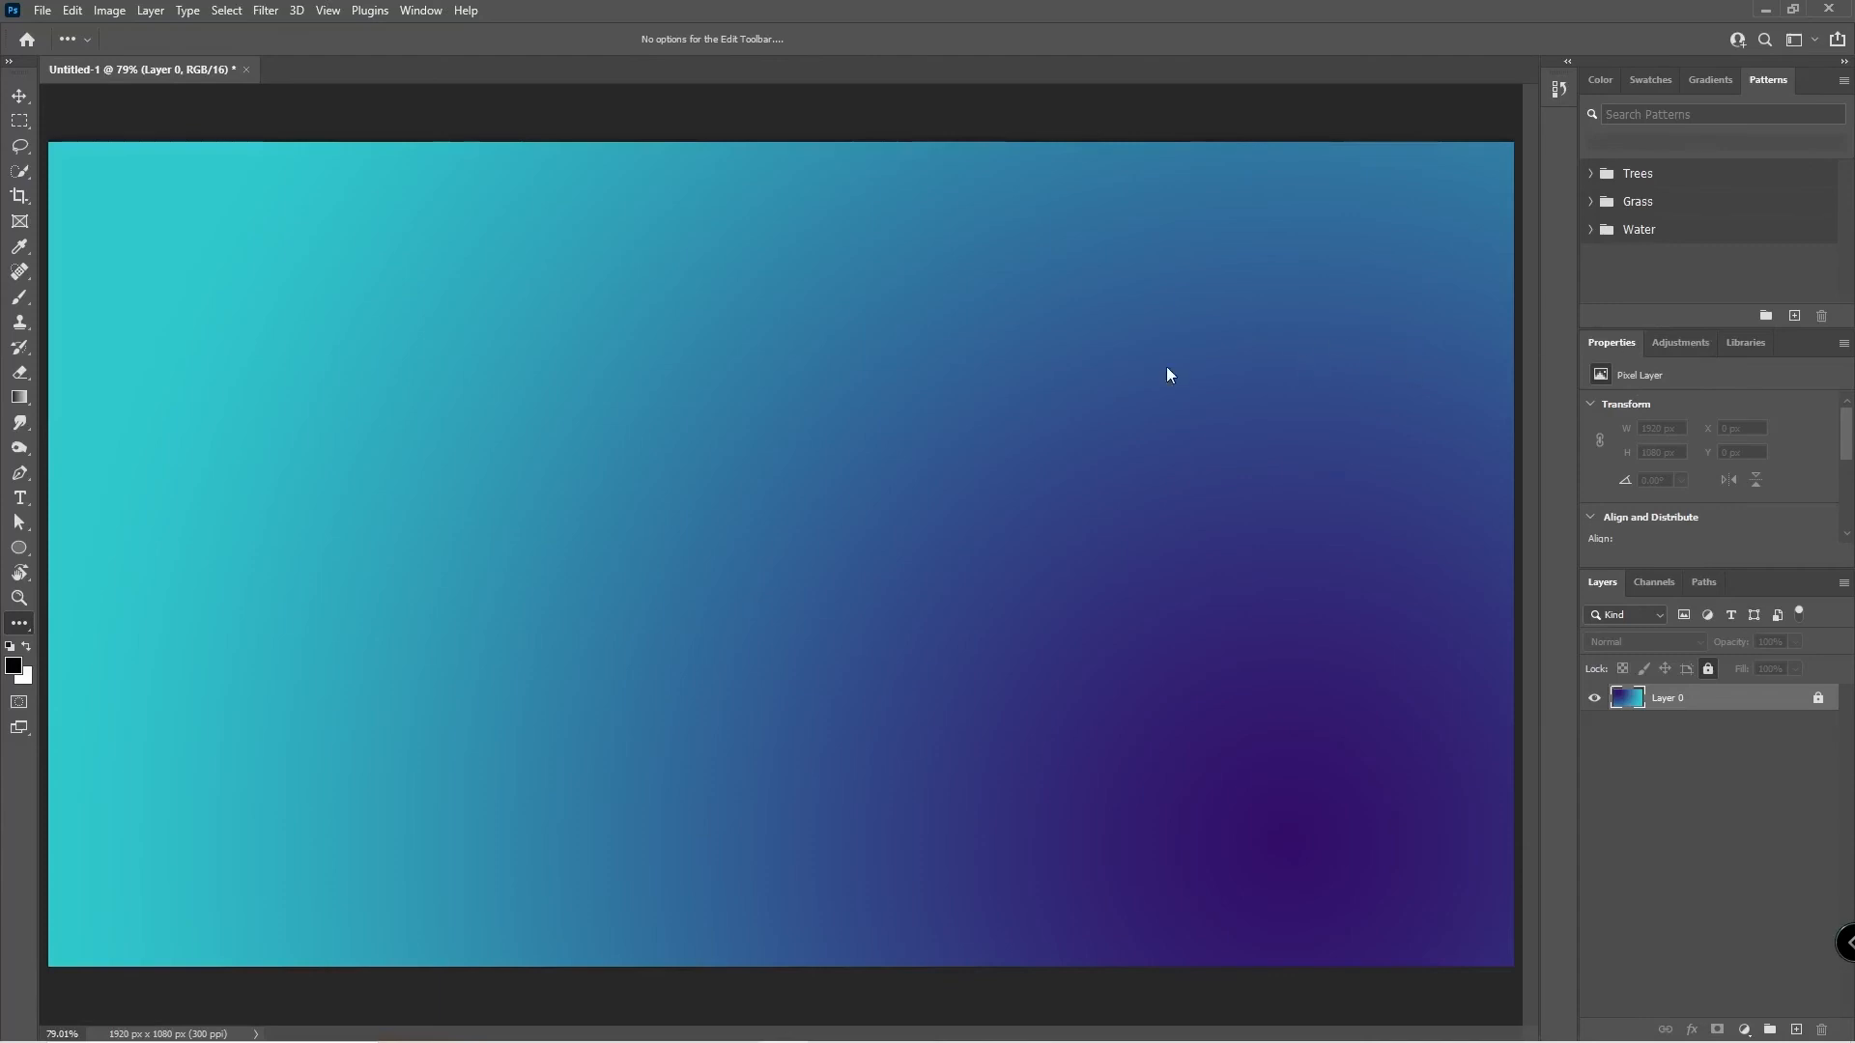
{"action": "left_click", "coordinate": [1689, 342]}
{"action": "left_click", "coordinate": [1744, 347]}
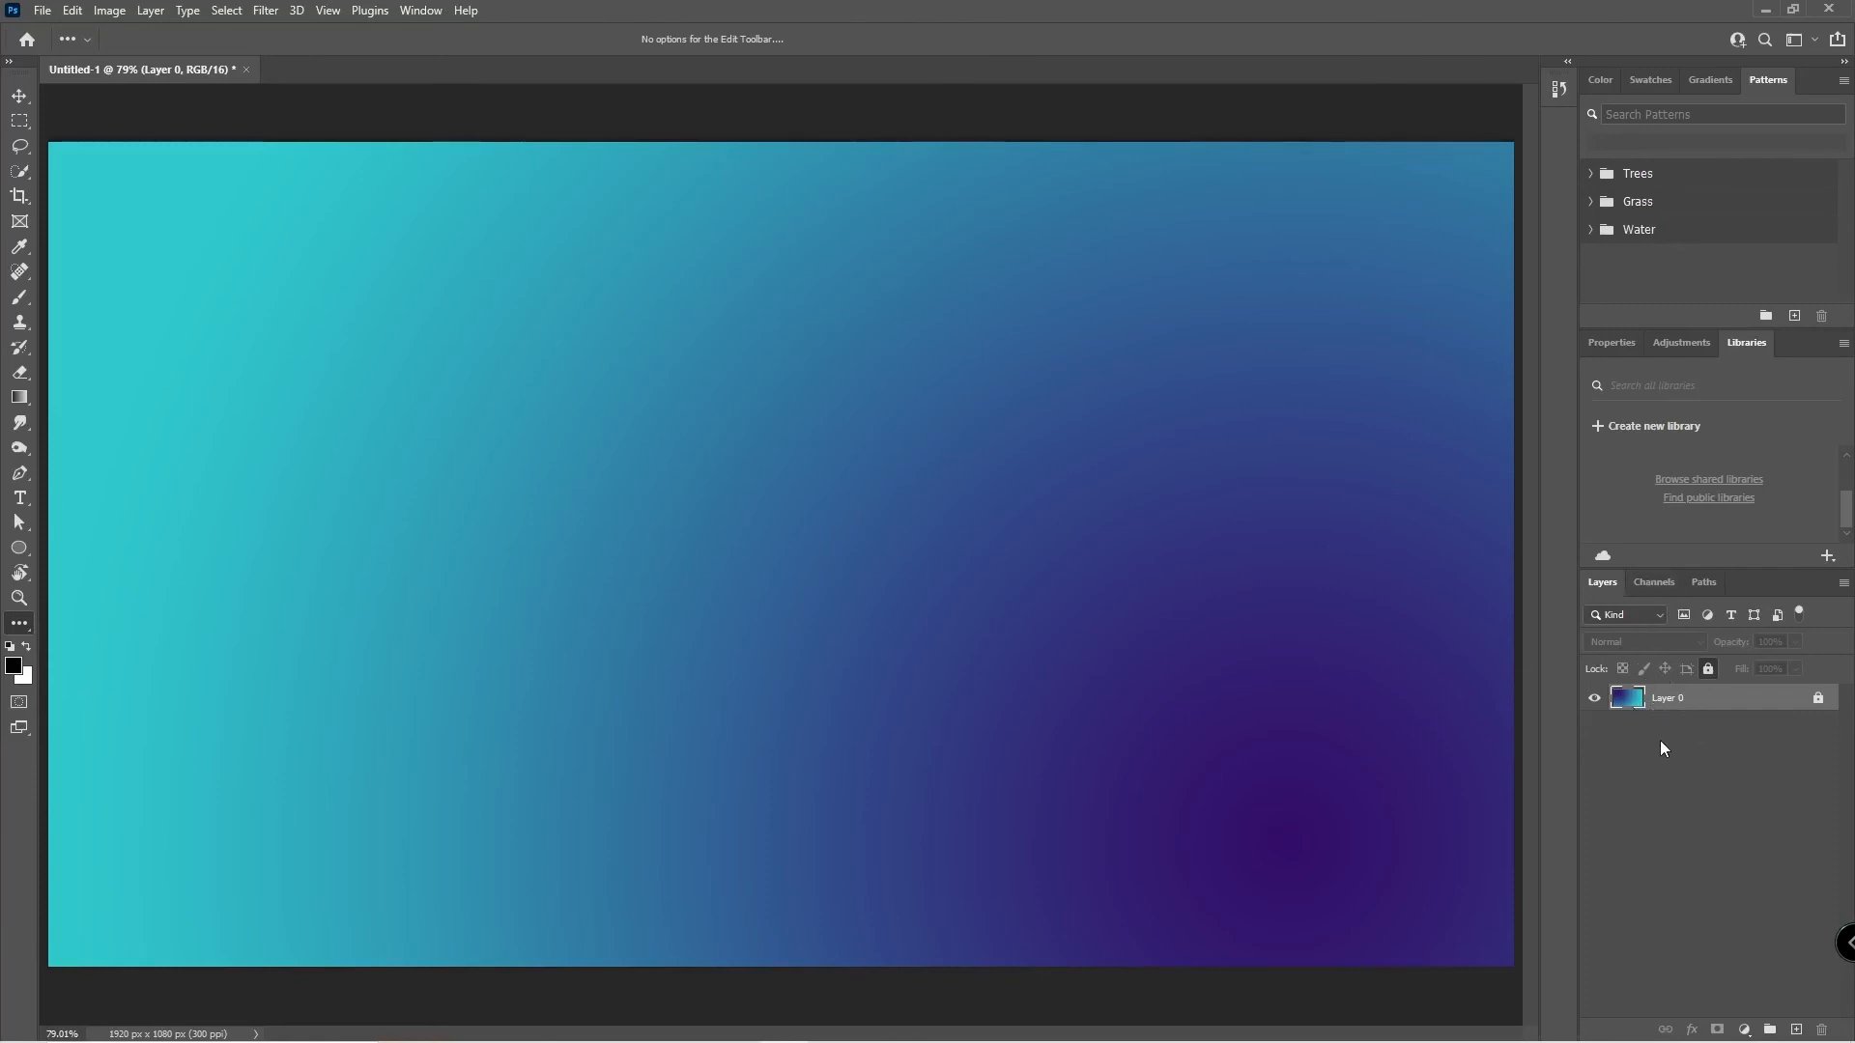
Check the available layer filter types, and deselect Layer 0 with the Move tool.
{"action": "left_click", "coordinate": [1621, 617]}
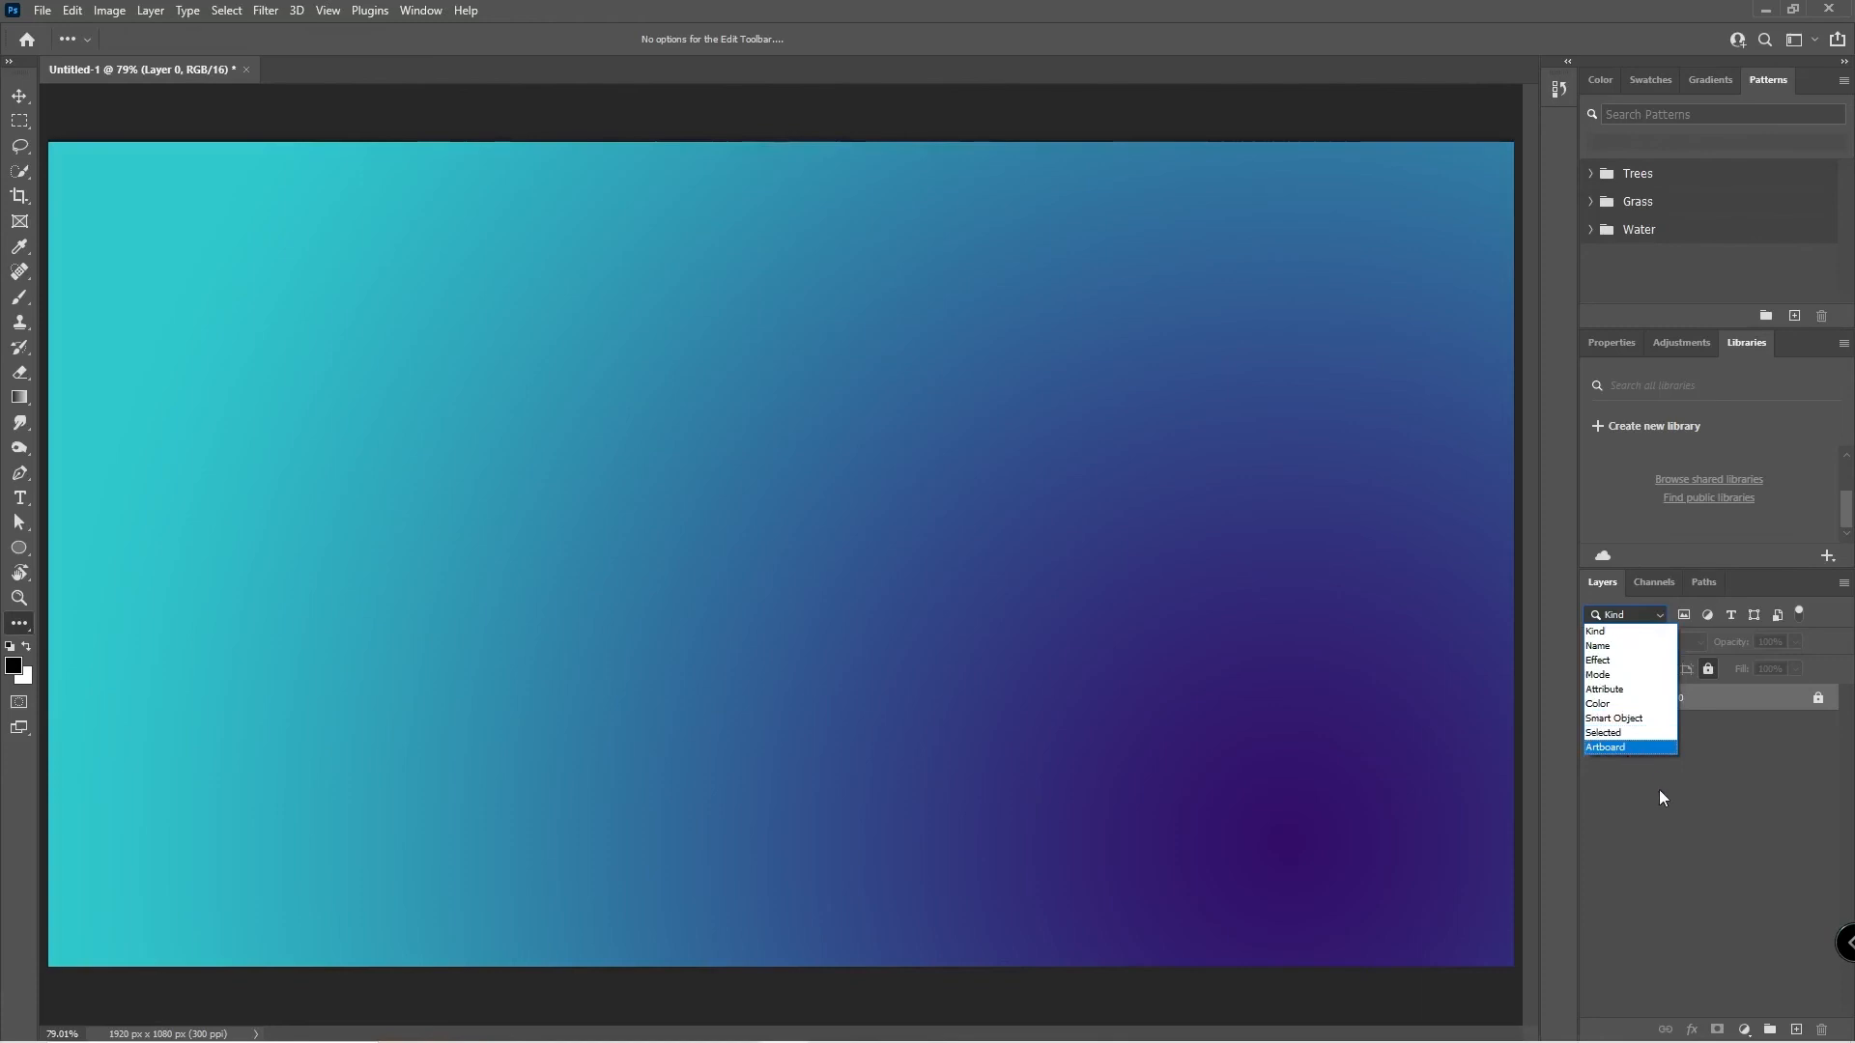
{"action": "left_click", "coordinate": [1631, 774]}
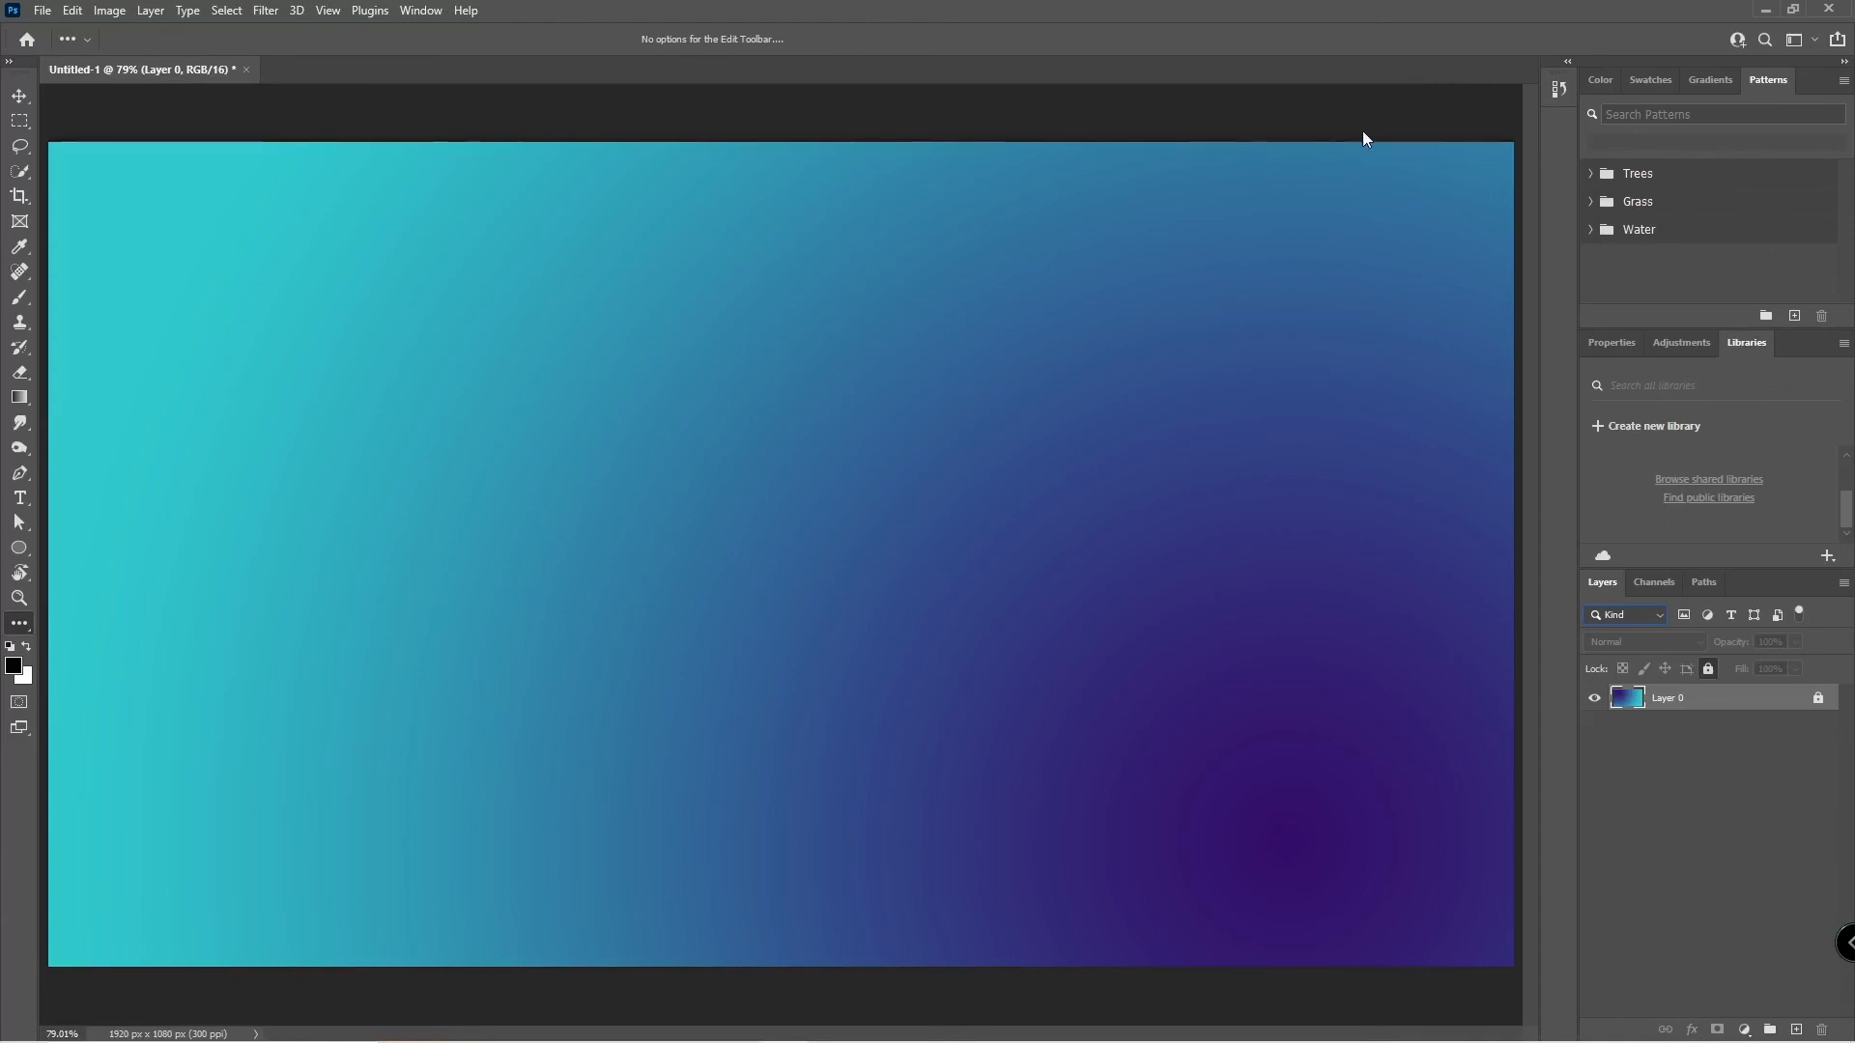
{"action": "left_click", "coordinate": [19, 96]}
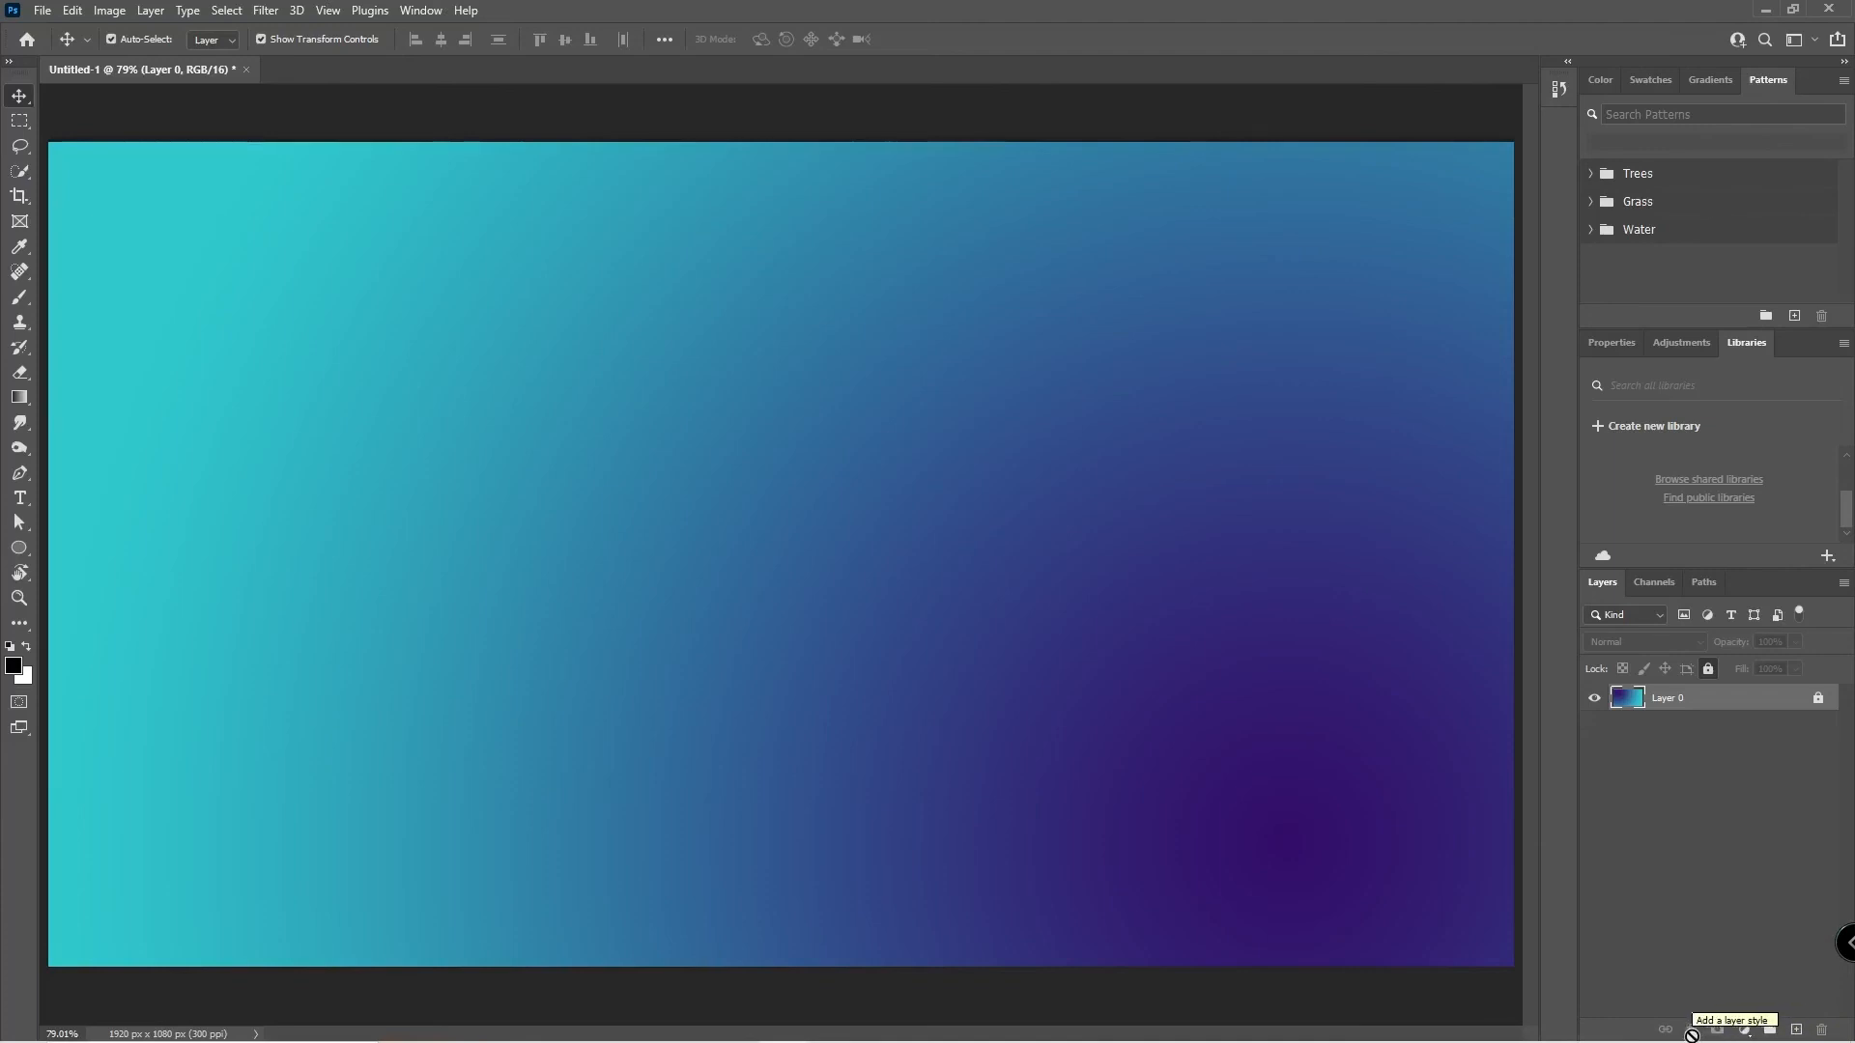
{"action": "left_click", "coordinate": [577, 282]}
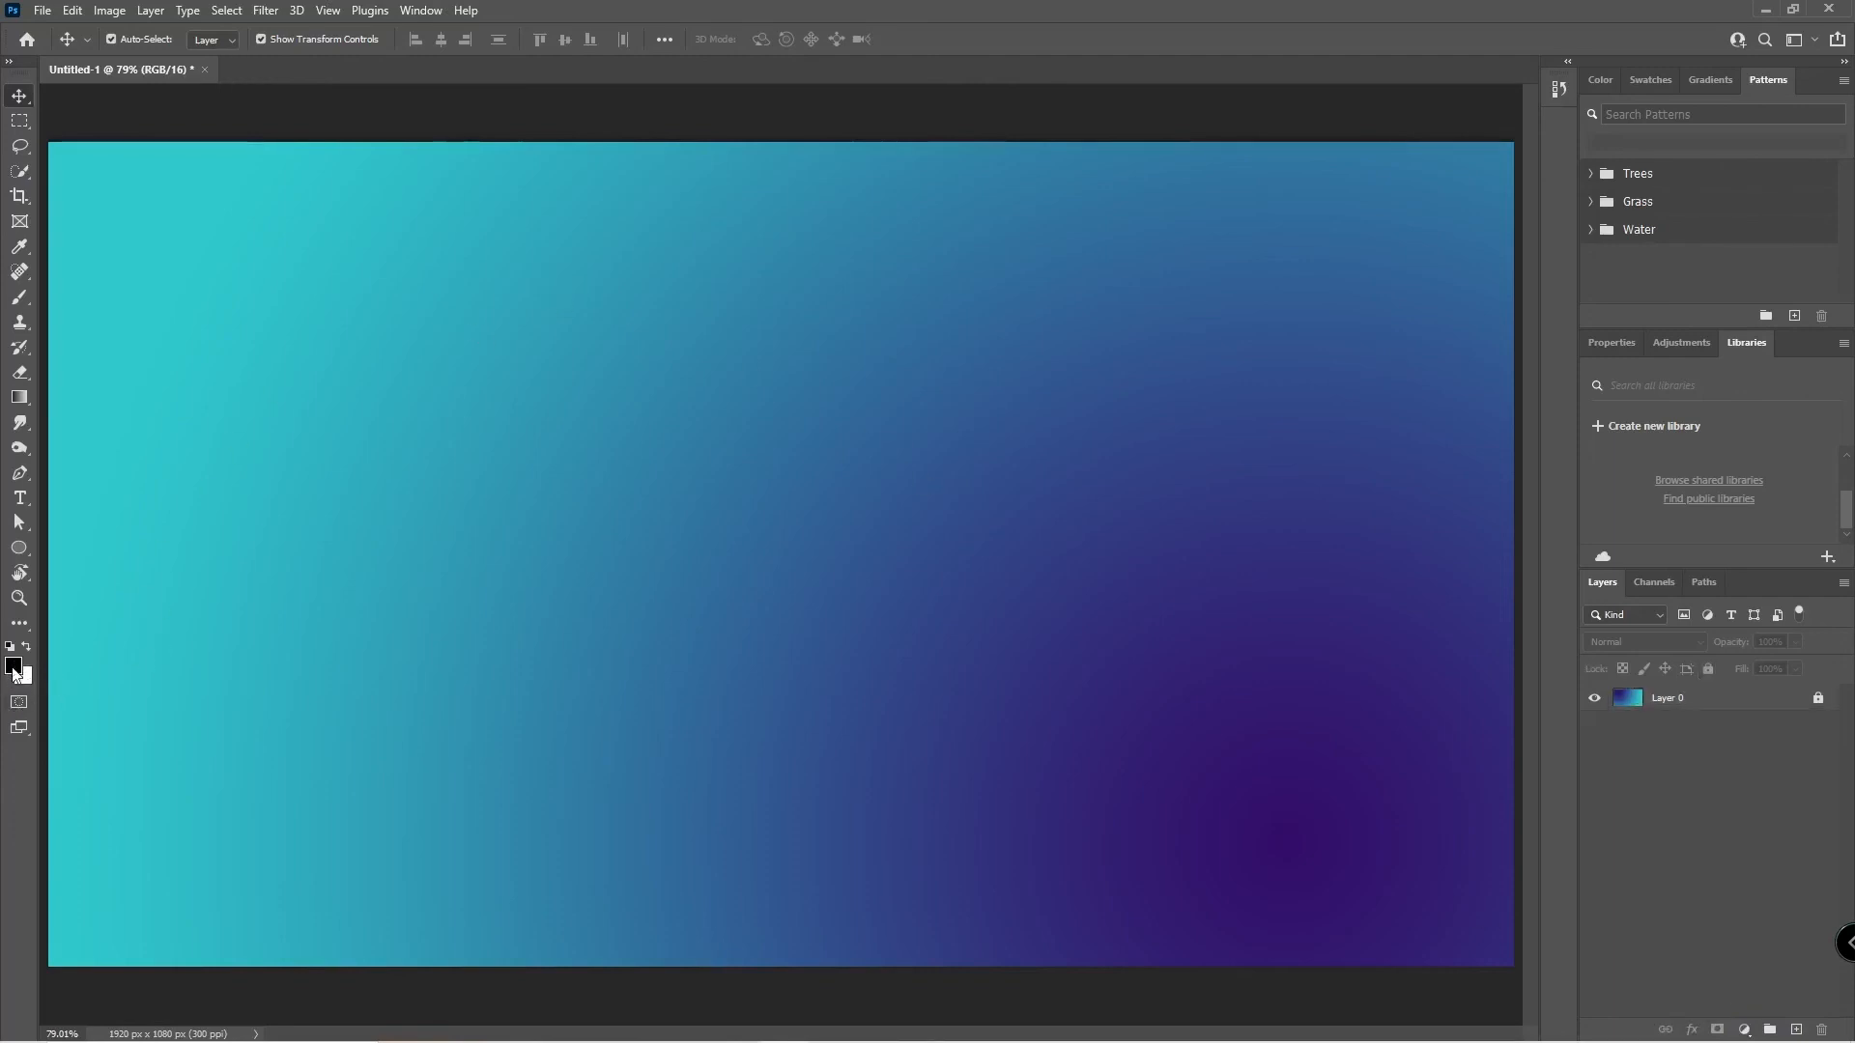
Show the Color panel and activate the Spot Healing Brush tool.
{"action": "left_click", "coordinate": [1601, 80]}
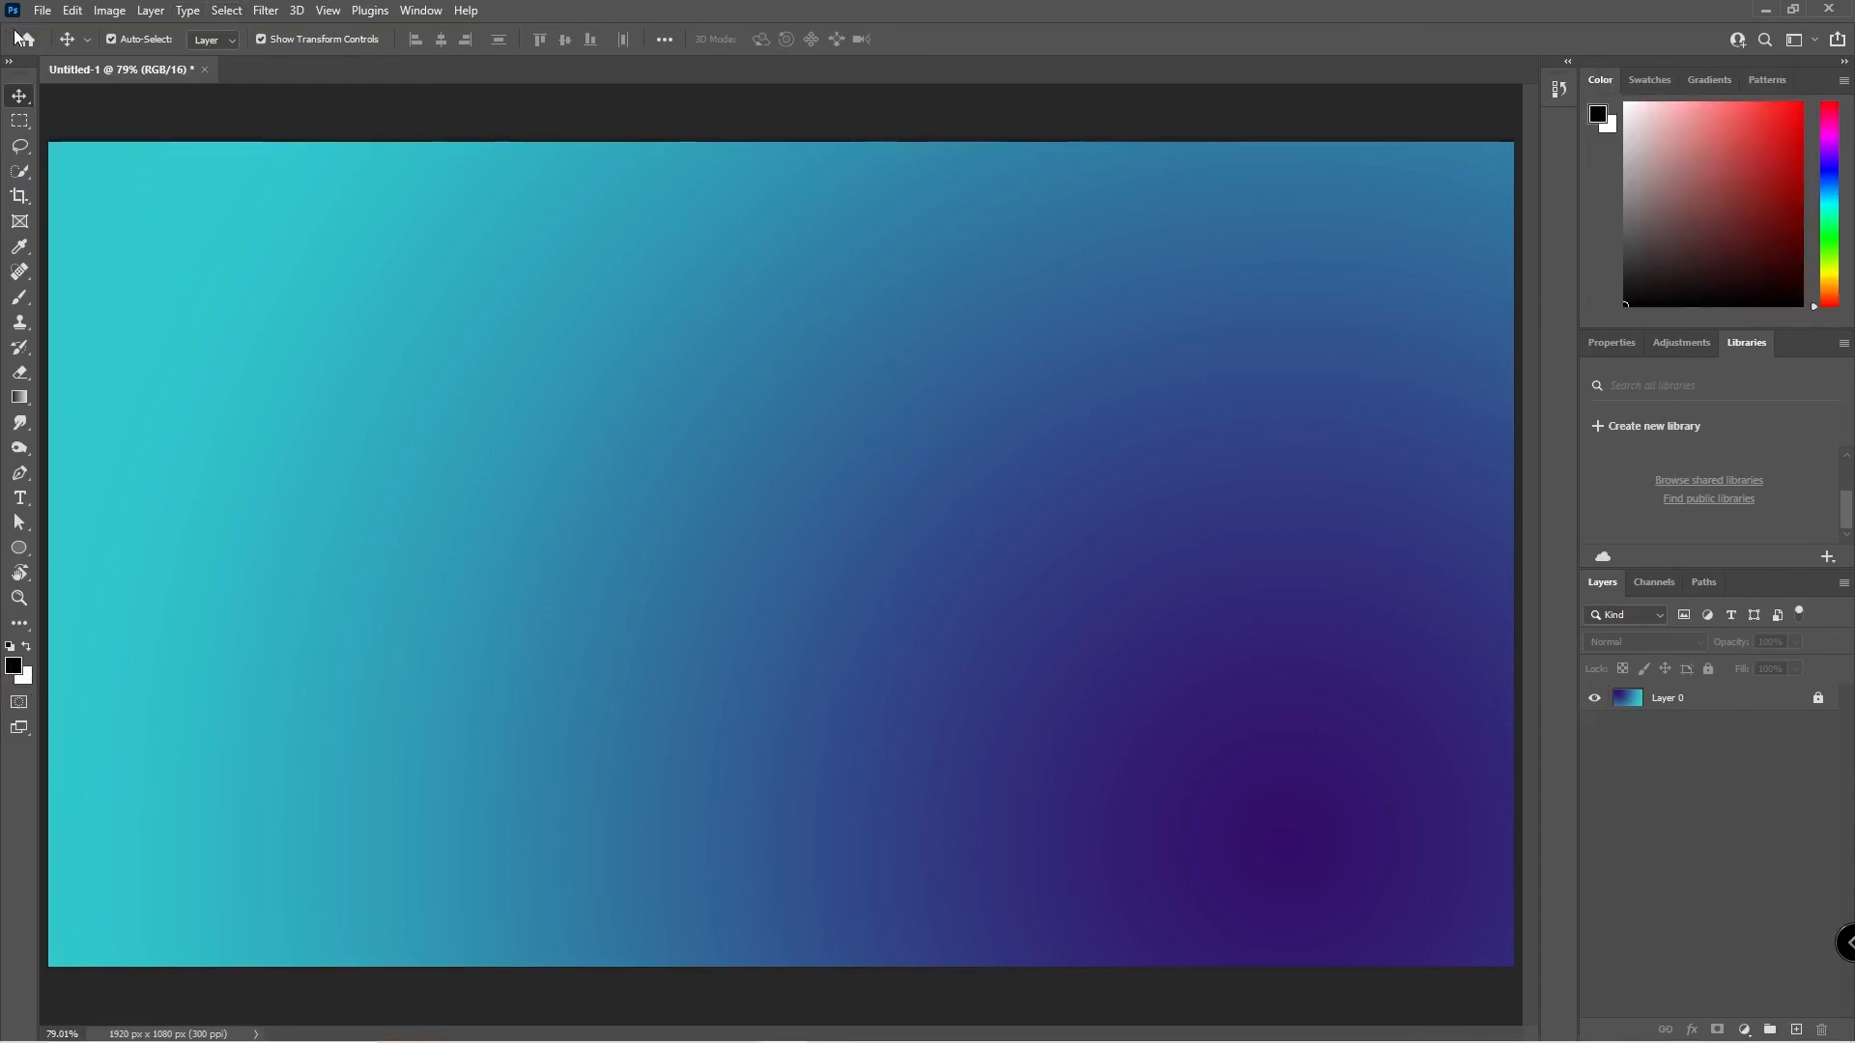
{"action": "left_click", "coordinate": [20, 171]}
{"action": "left_click", "coordinate": [20, 272]}
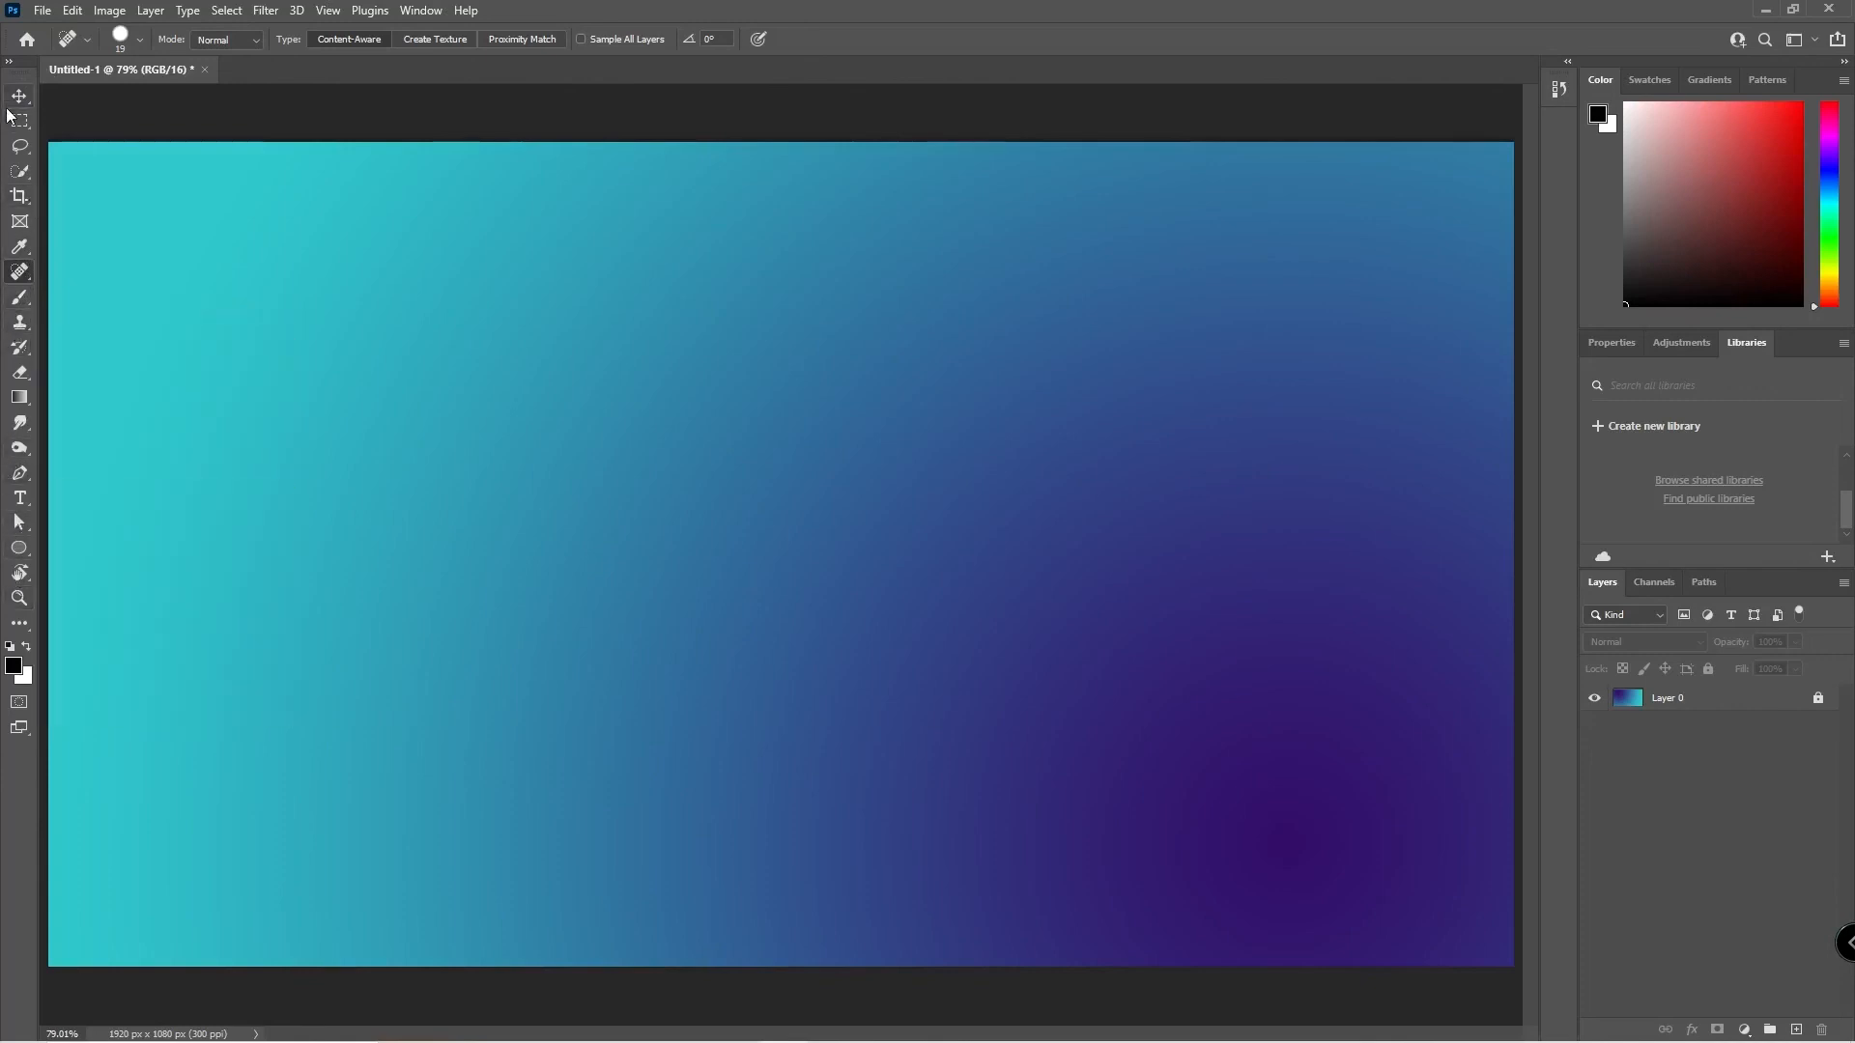
Look through the main menu commands from File to Help.
{"action": "left_click", "coordinate": [73, 10]}
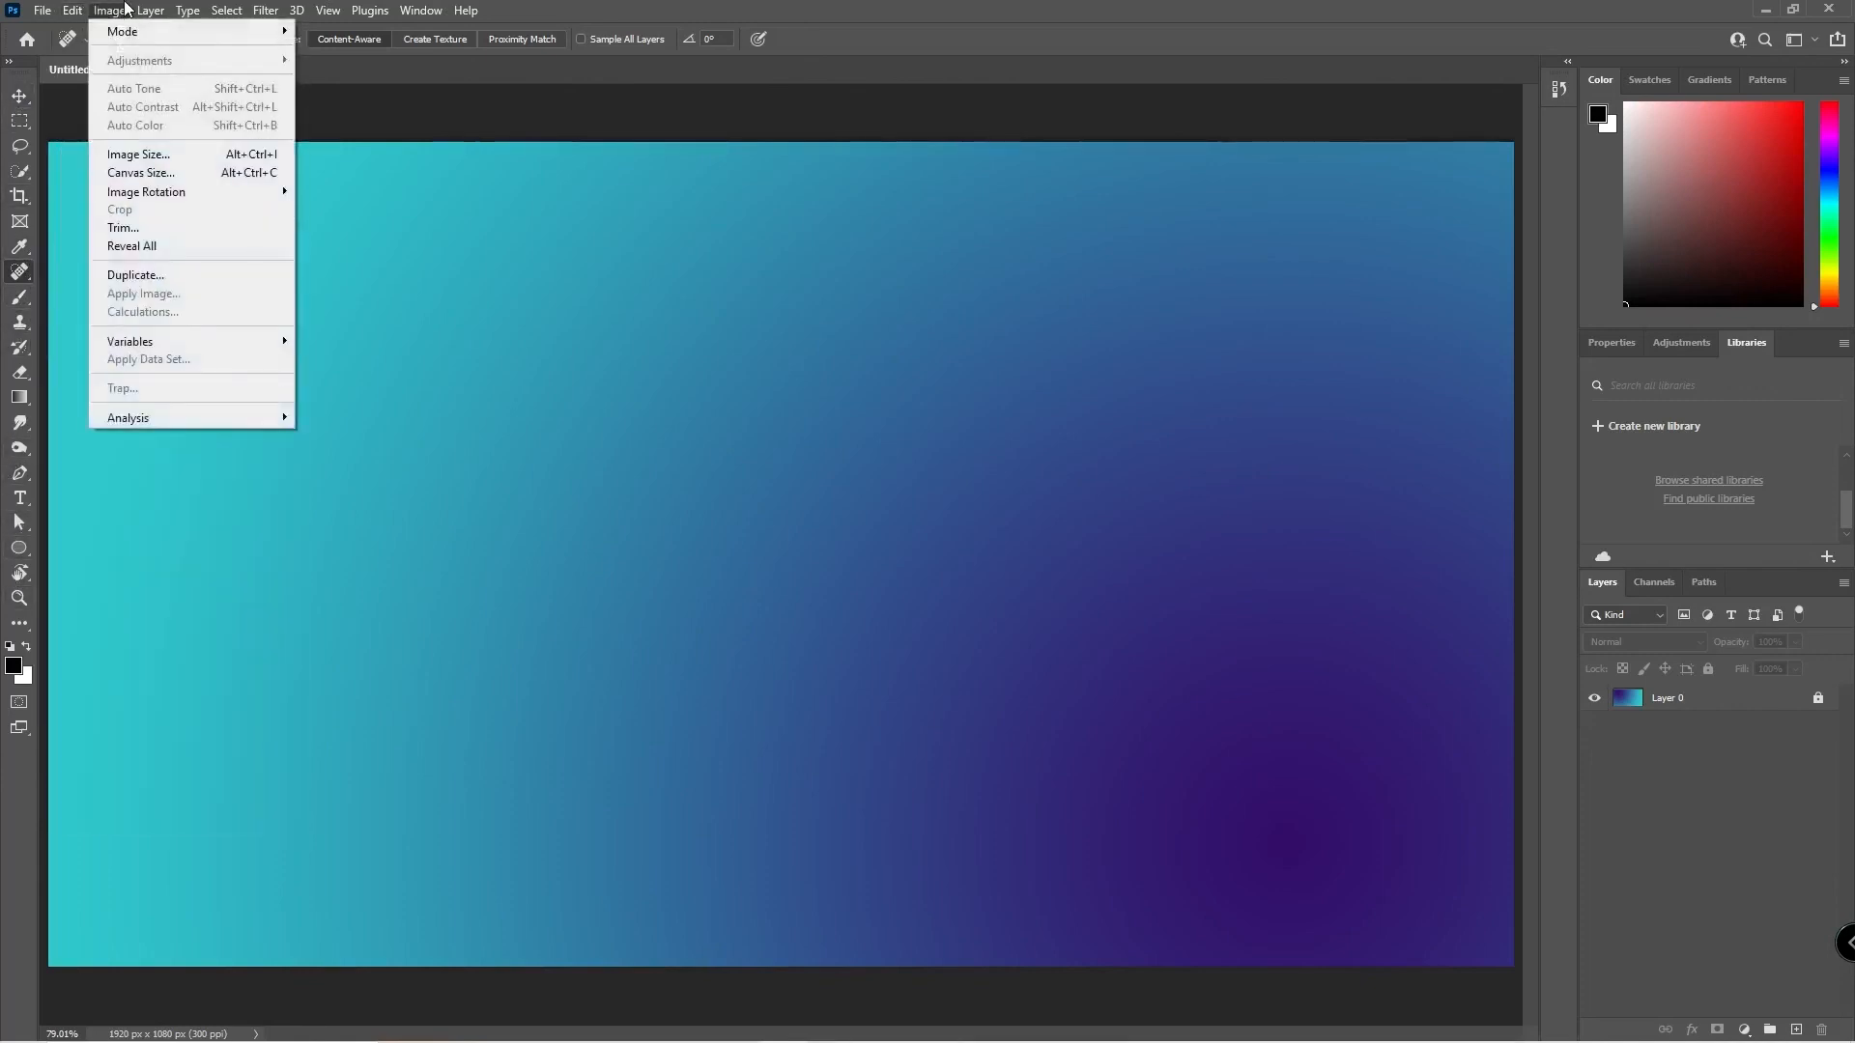
{"action": "mouse_move", "coordinate": [213, 10]}
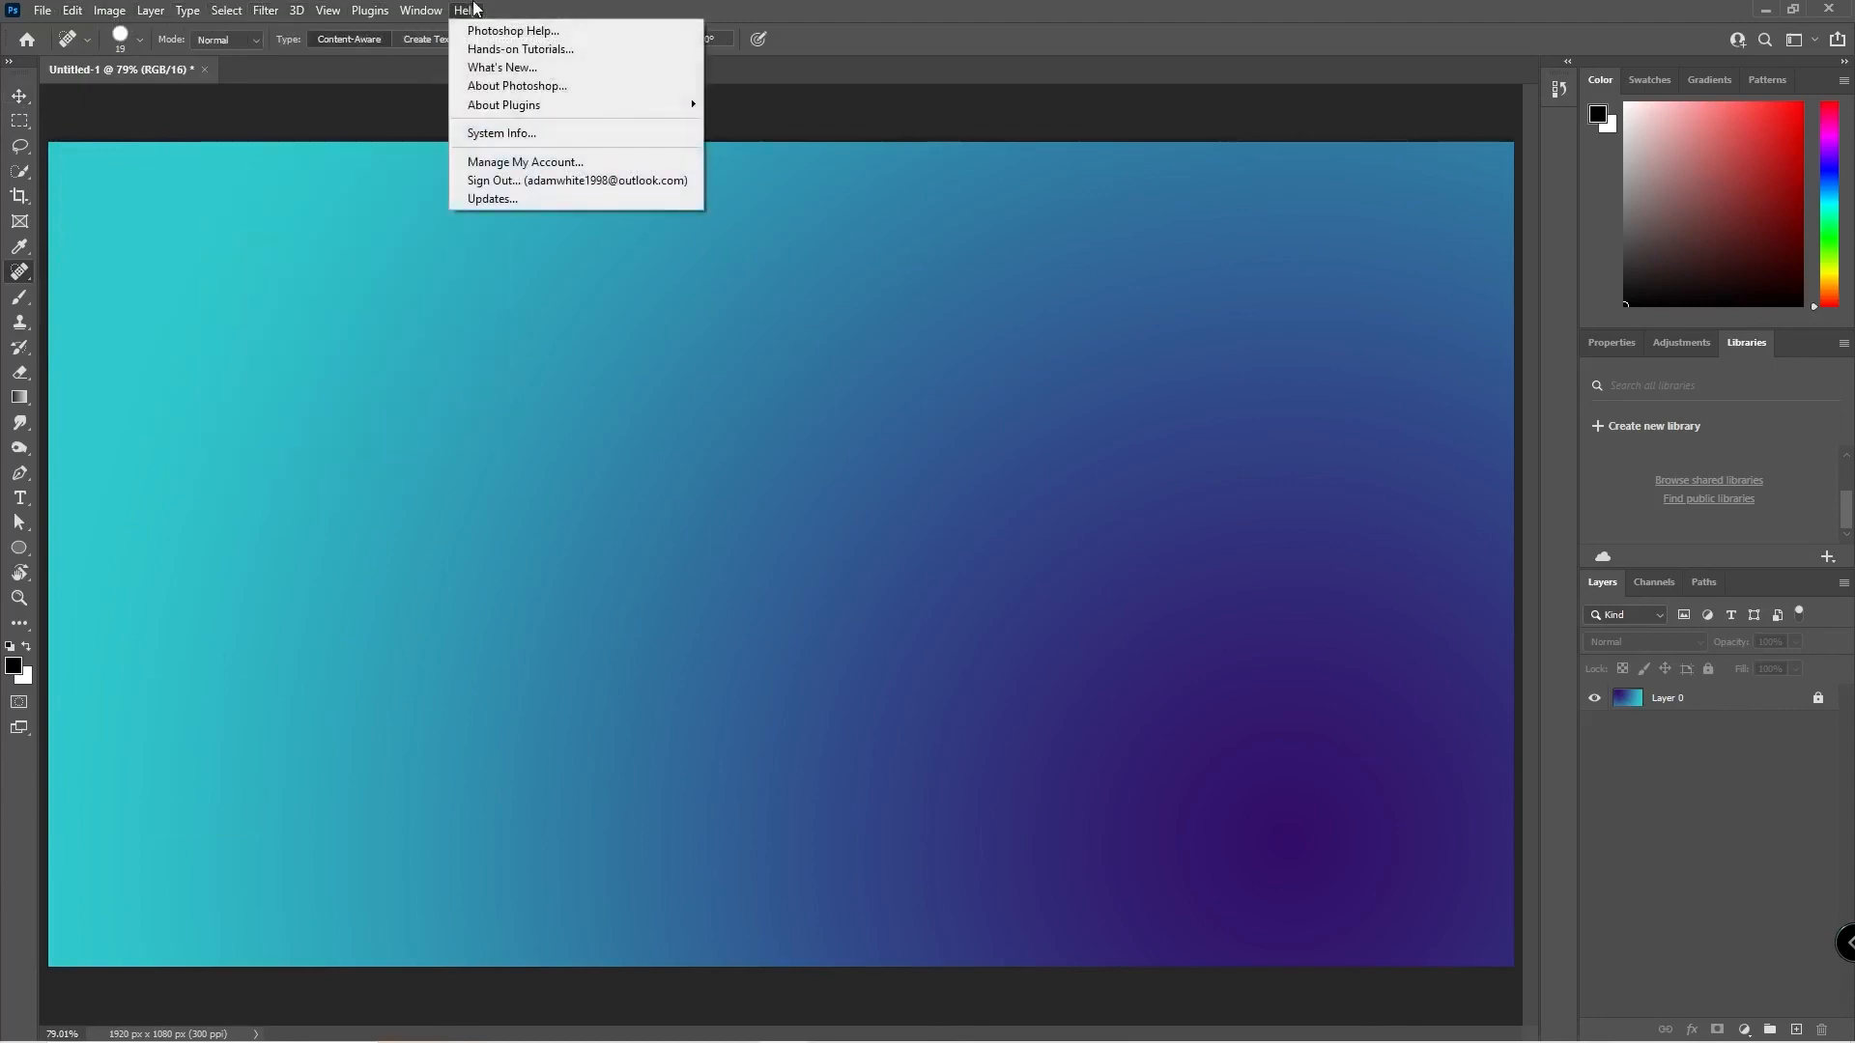
{"action": "left_click", "coordinate": [465, 10]}
{"action": "left_click", "coordinate": [329, 10]}
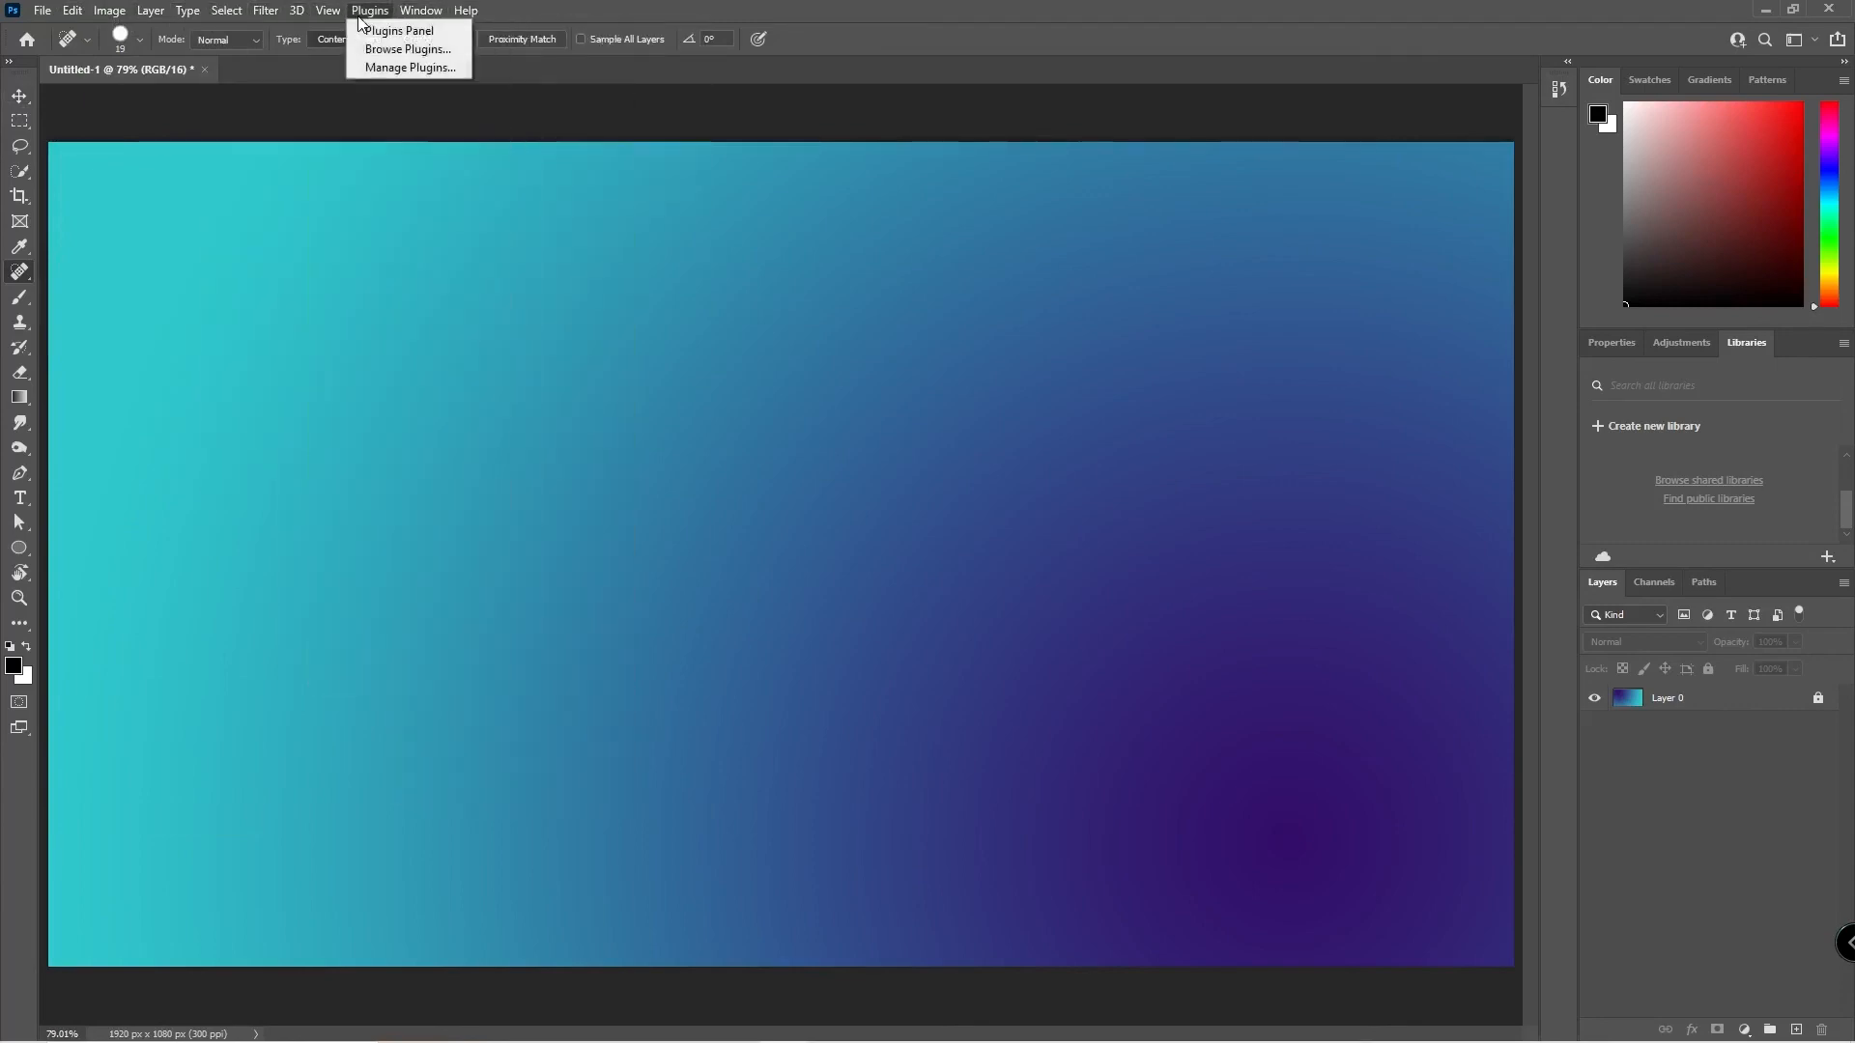
{"action": "mouse_move", "coordinate": [155, 9]}
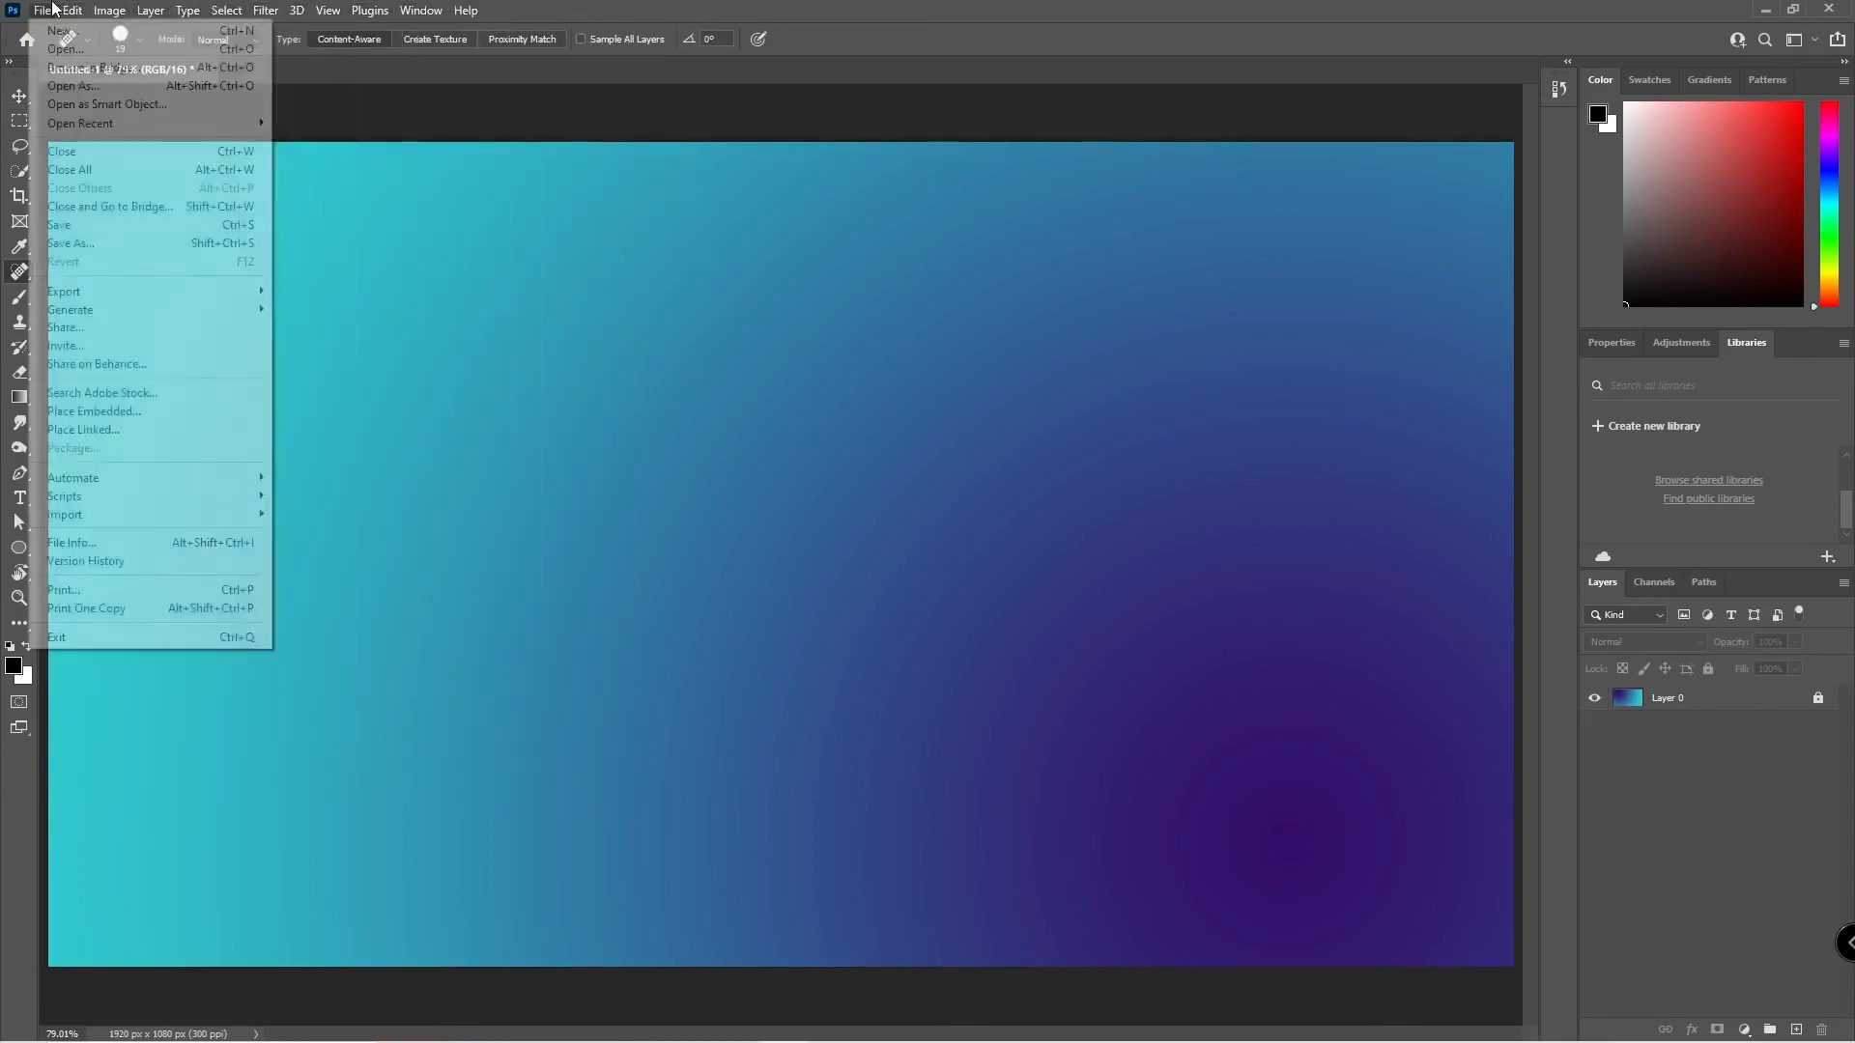
{"action": "mouse_move", "coordinate": [86, 8]}
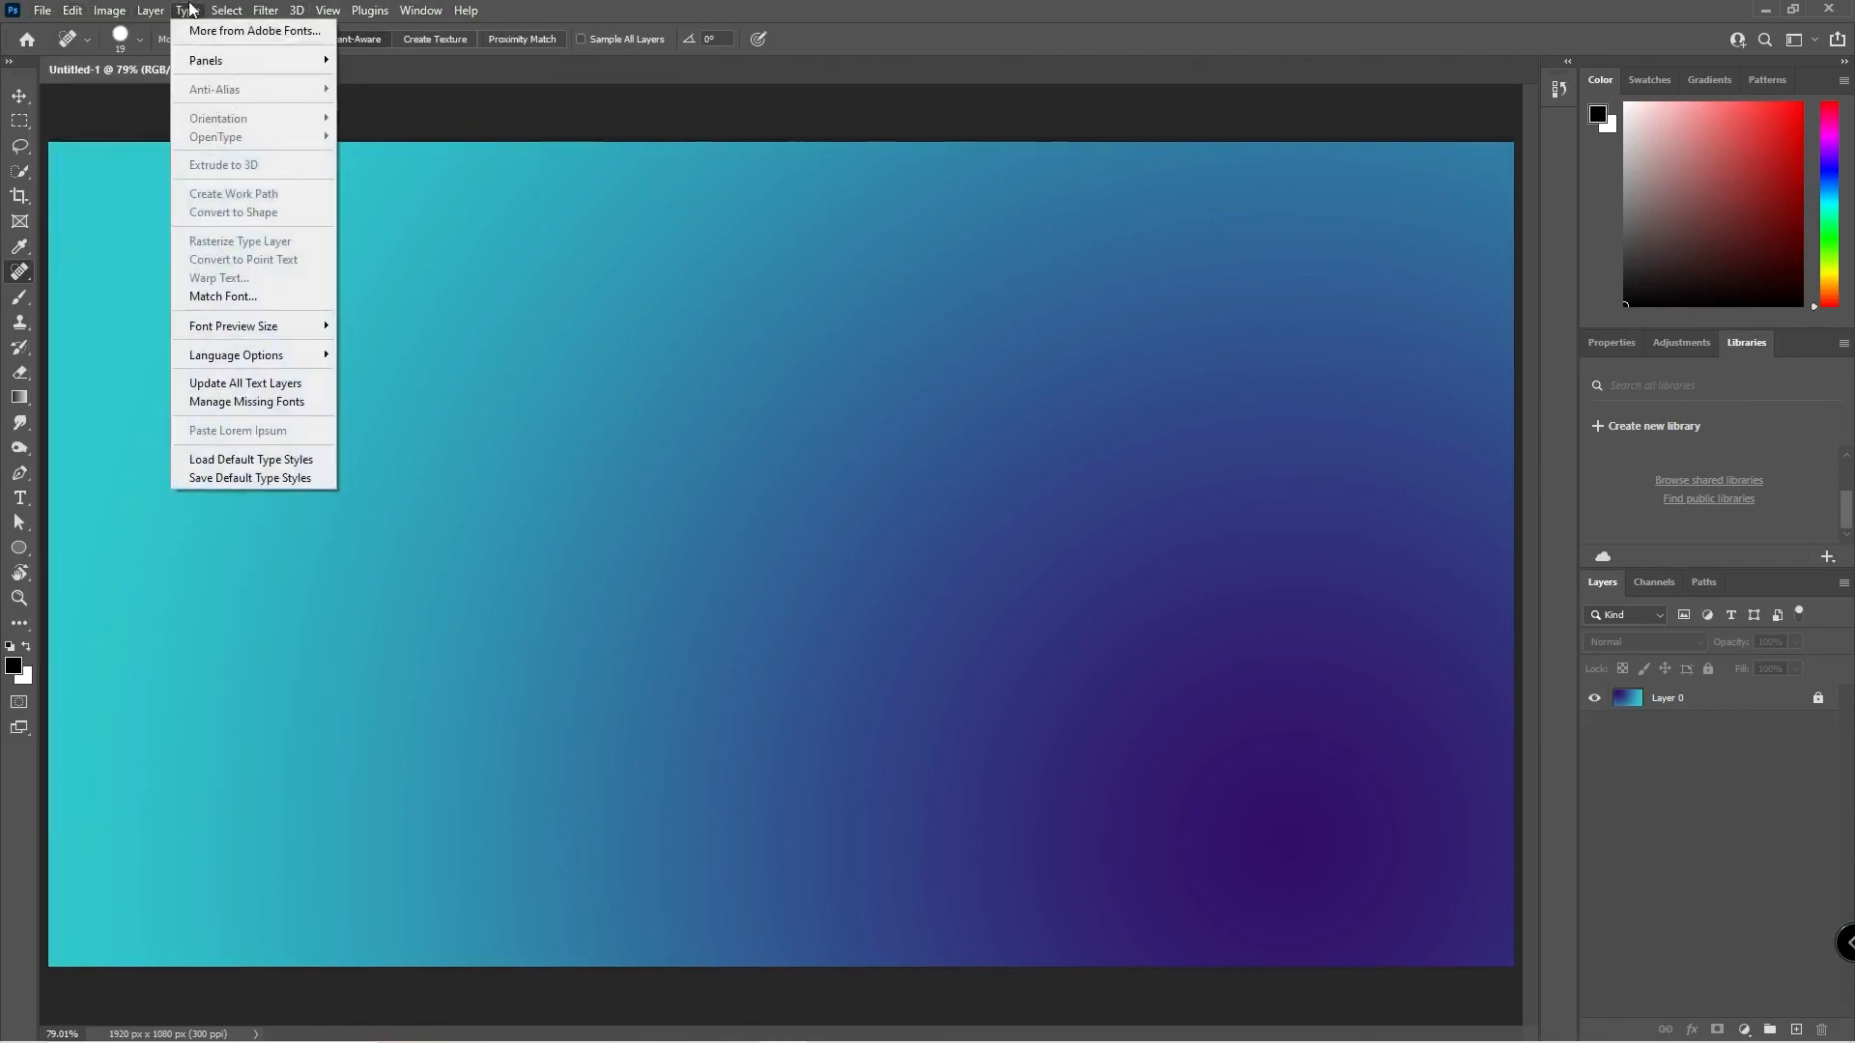
{"action": "left_click", "coordinate": [1607, 27]}
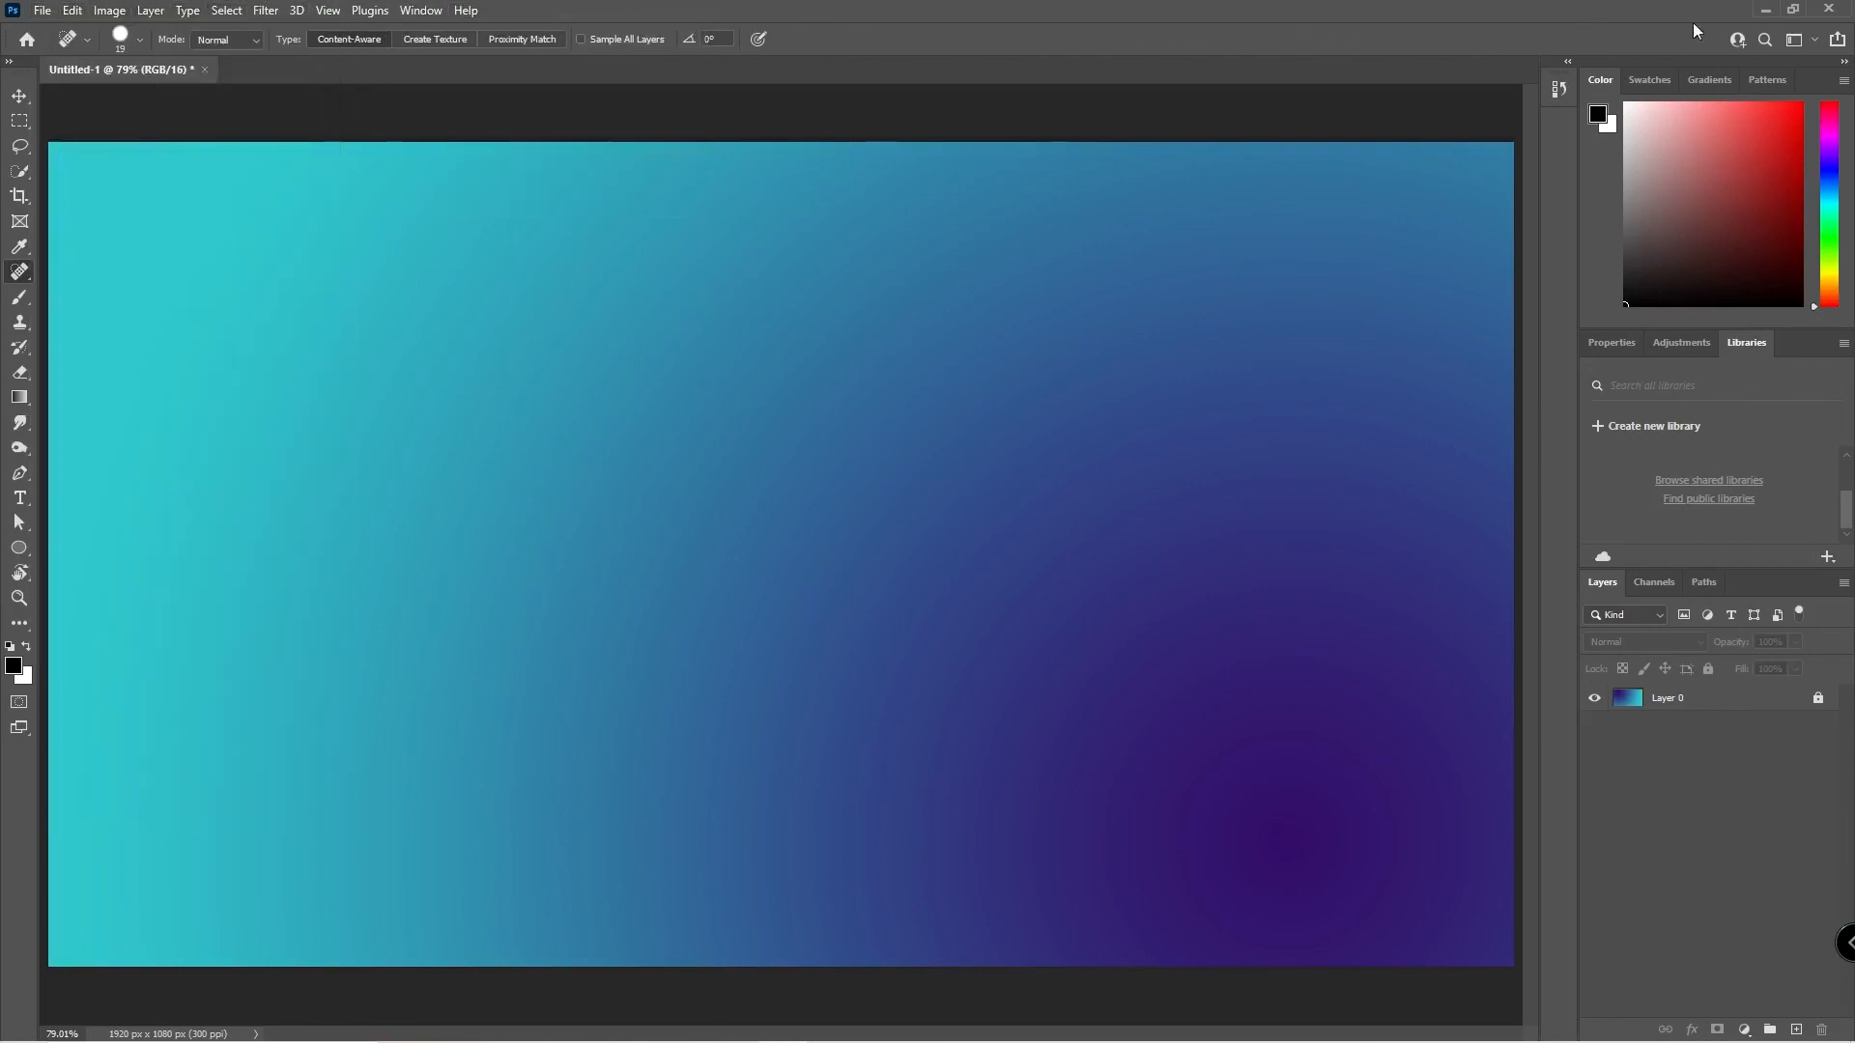
View the Photography workspace layout, and switch to the Painting workspace.
{"action": "left_click", "coordinate": [1815, 42]}
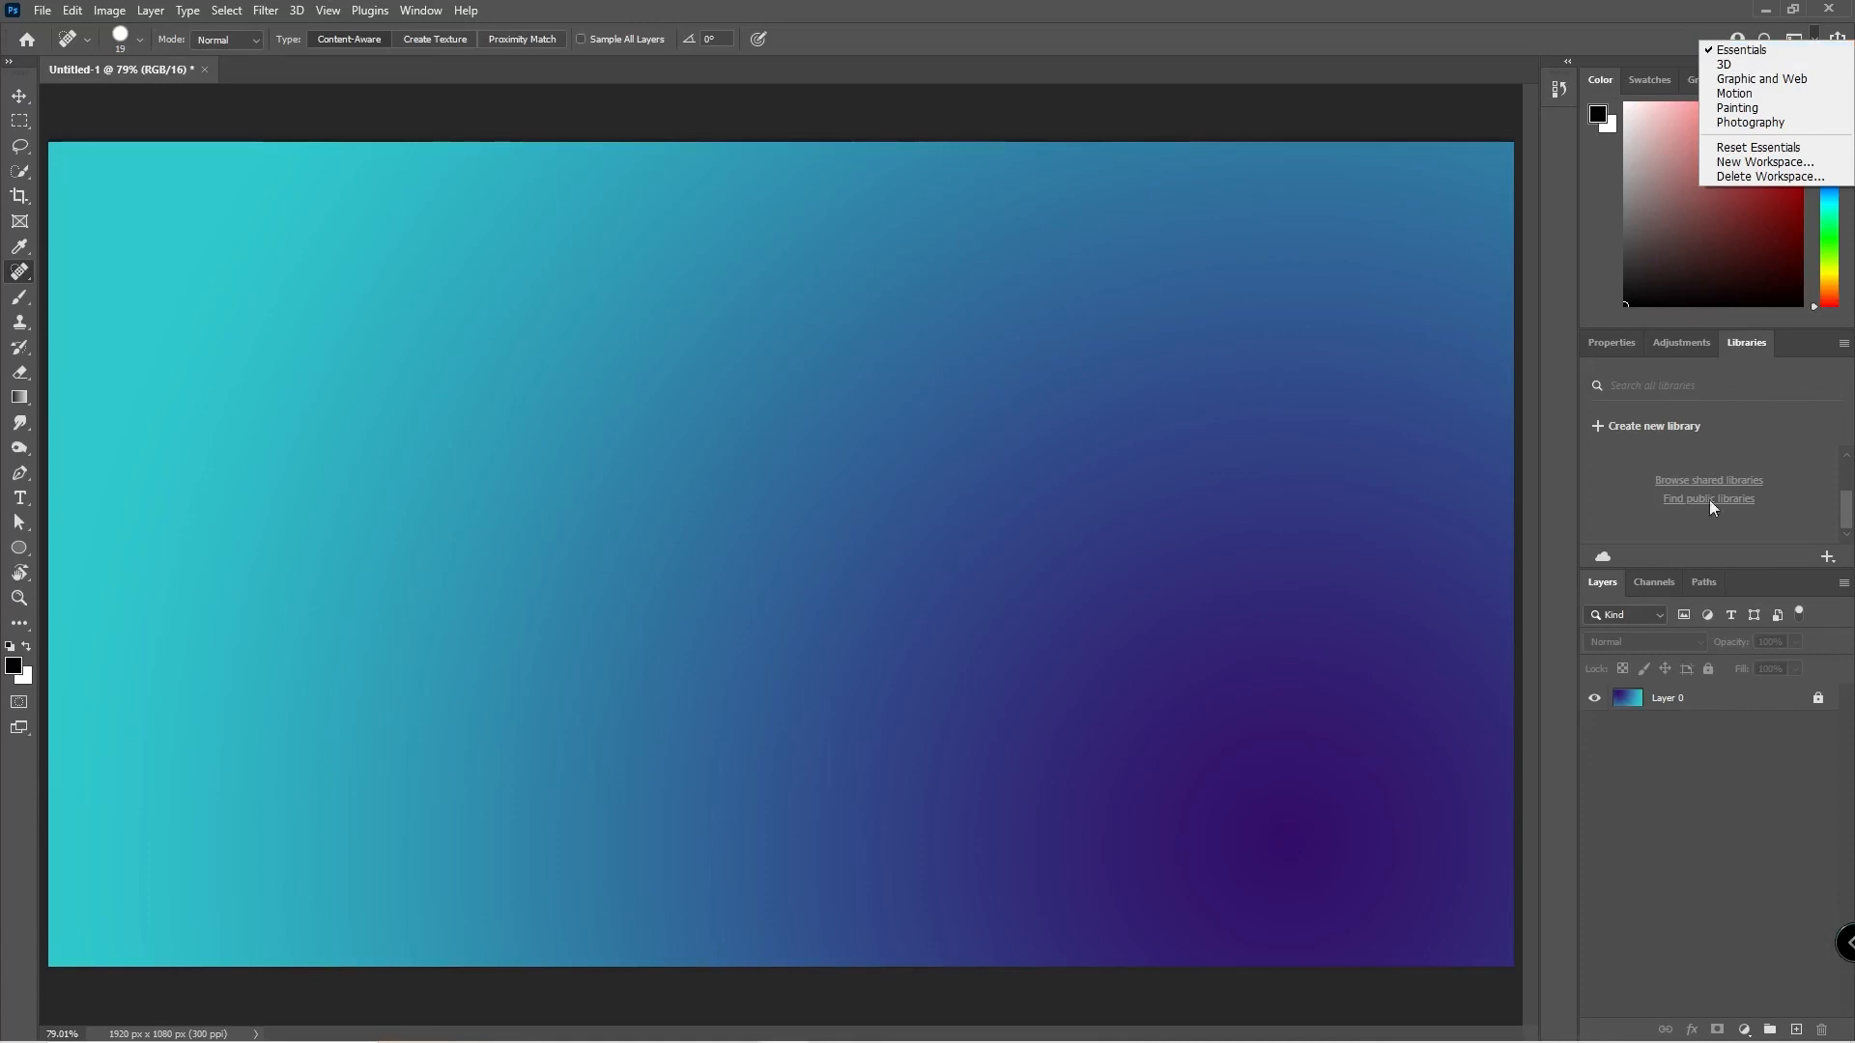
{"action": "left_click", "coordinate": [1759, 123]}
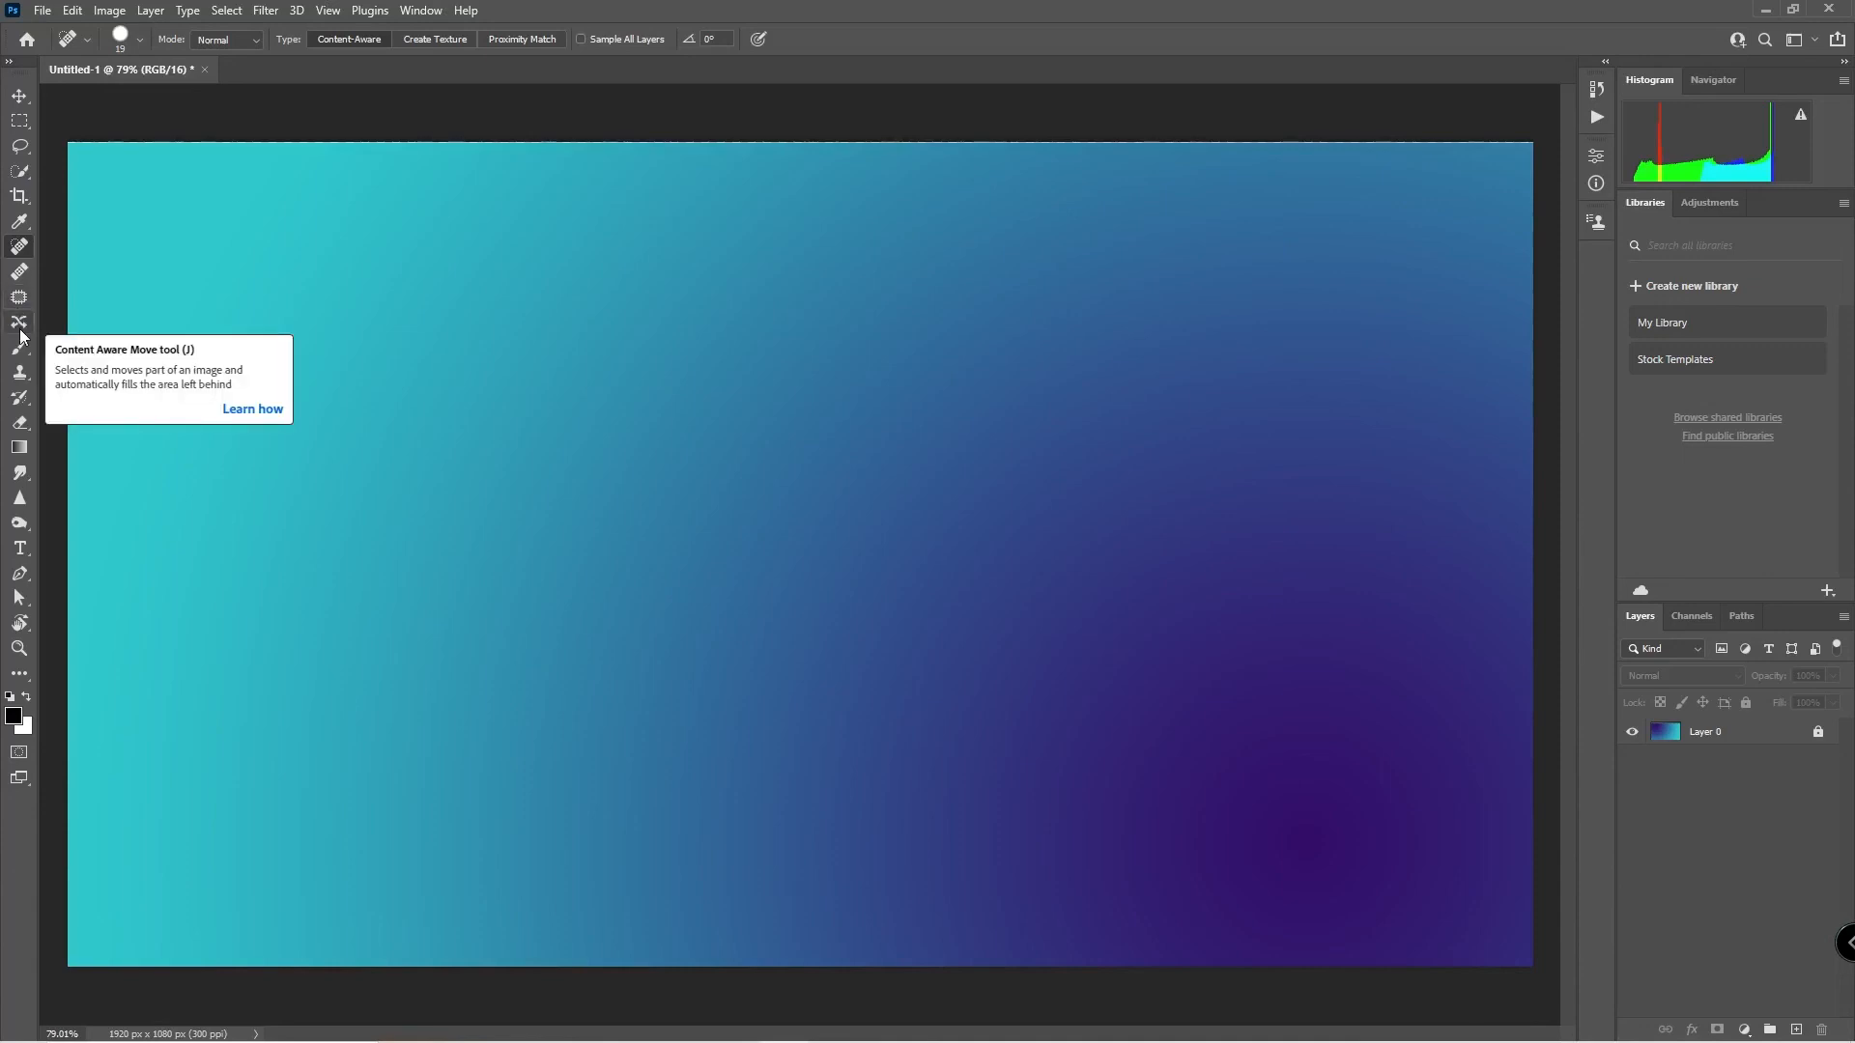
{"action": "left_click", "coordinate": [1806, 43]}
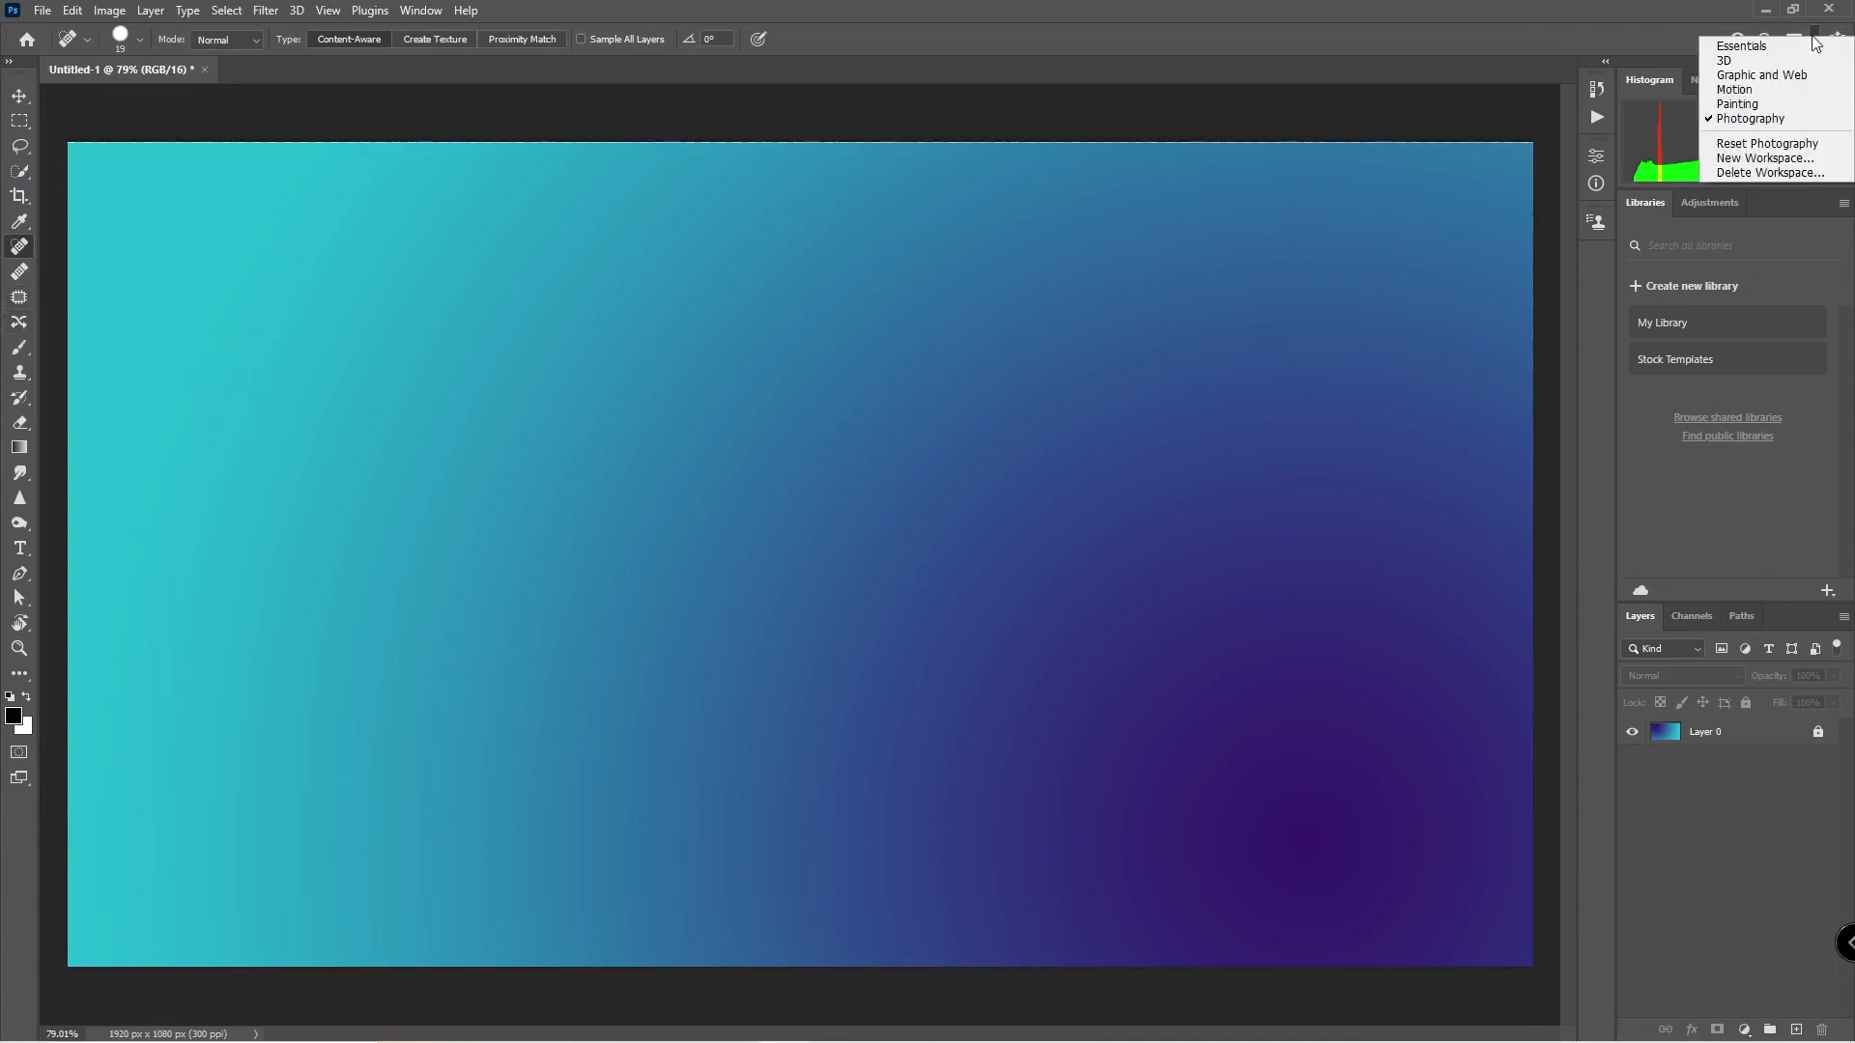
{"action": "left_click", "coordinate": [1739, 104]}
{"action": "left_click", "coordinate": [770, 433]}
{"action": "left_click", "coordinate": [899, 394]}
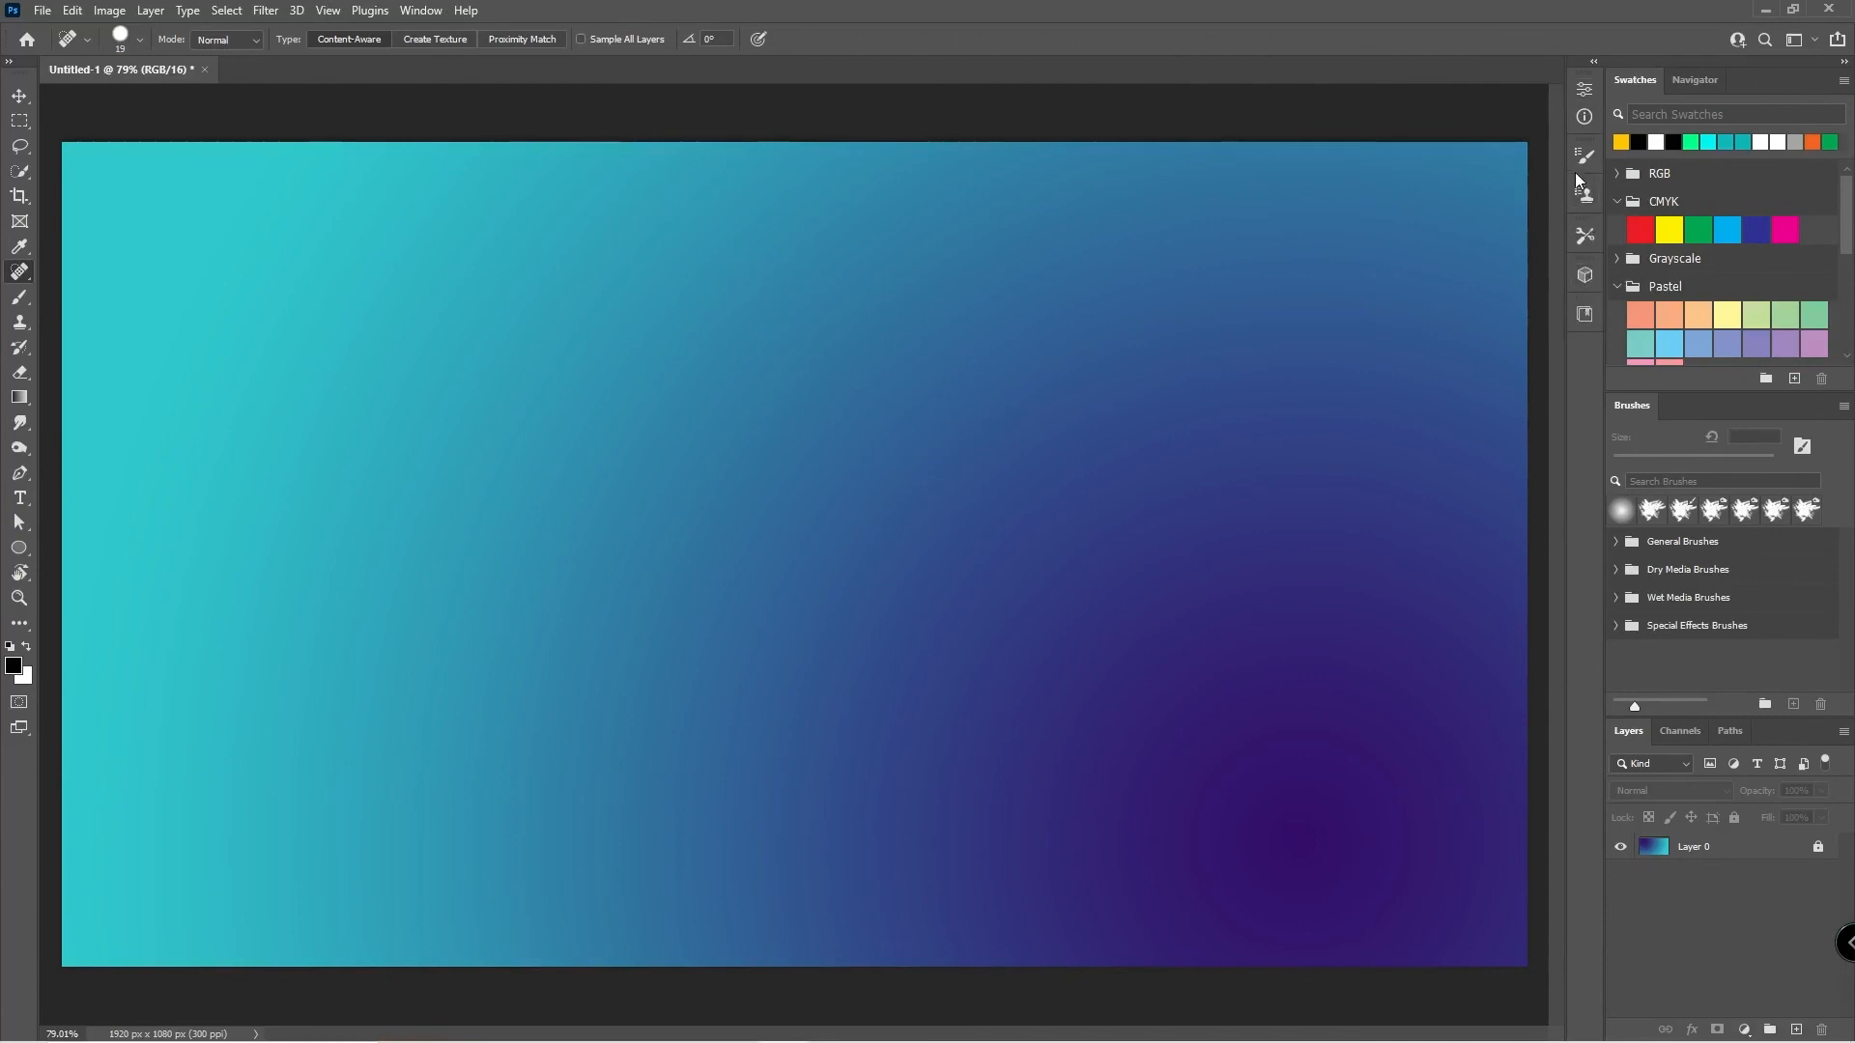
Activate the Move tool and look through the swatch groups of the Painting workspace.
{"action": "left_click", "coordinate": [19, 95]}
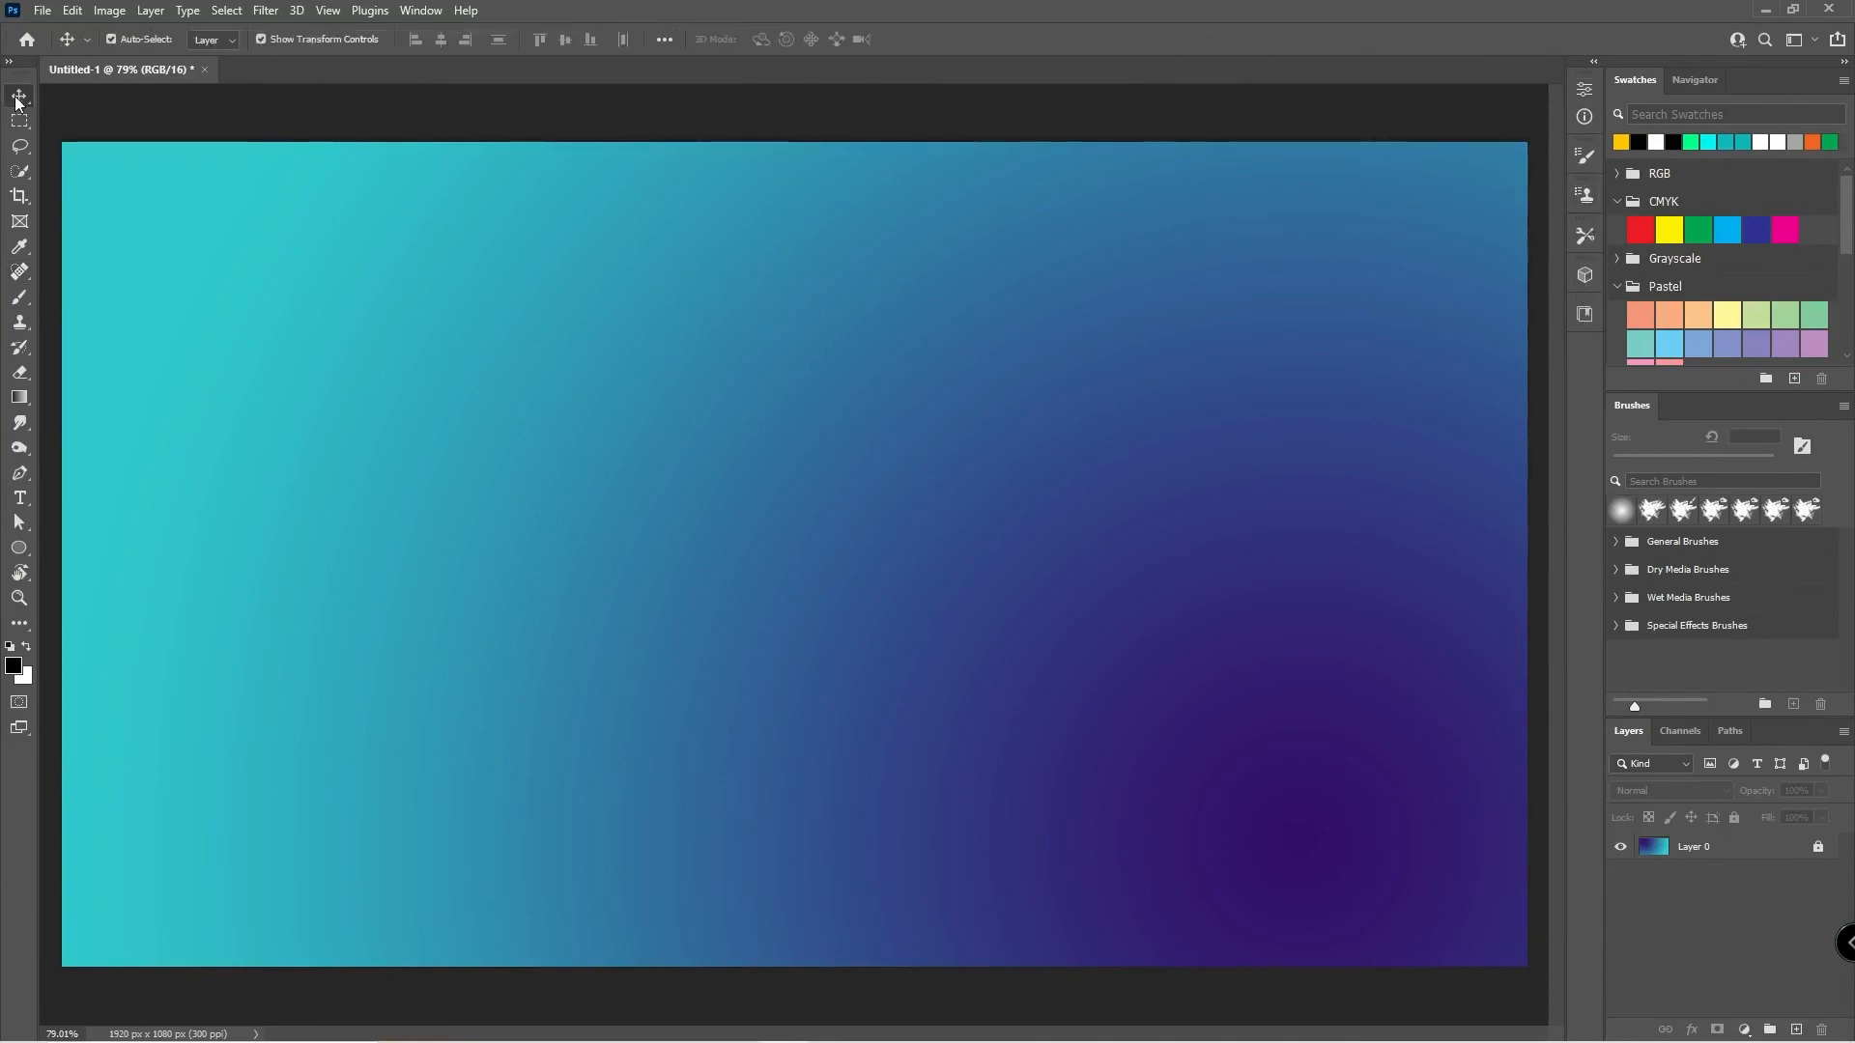
{"action": "scroll", "coordinate": [1770, 247], "scroll_direction": "down", "scroll_amount": 5}
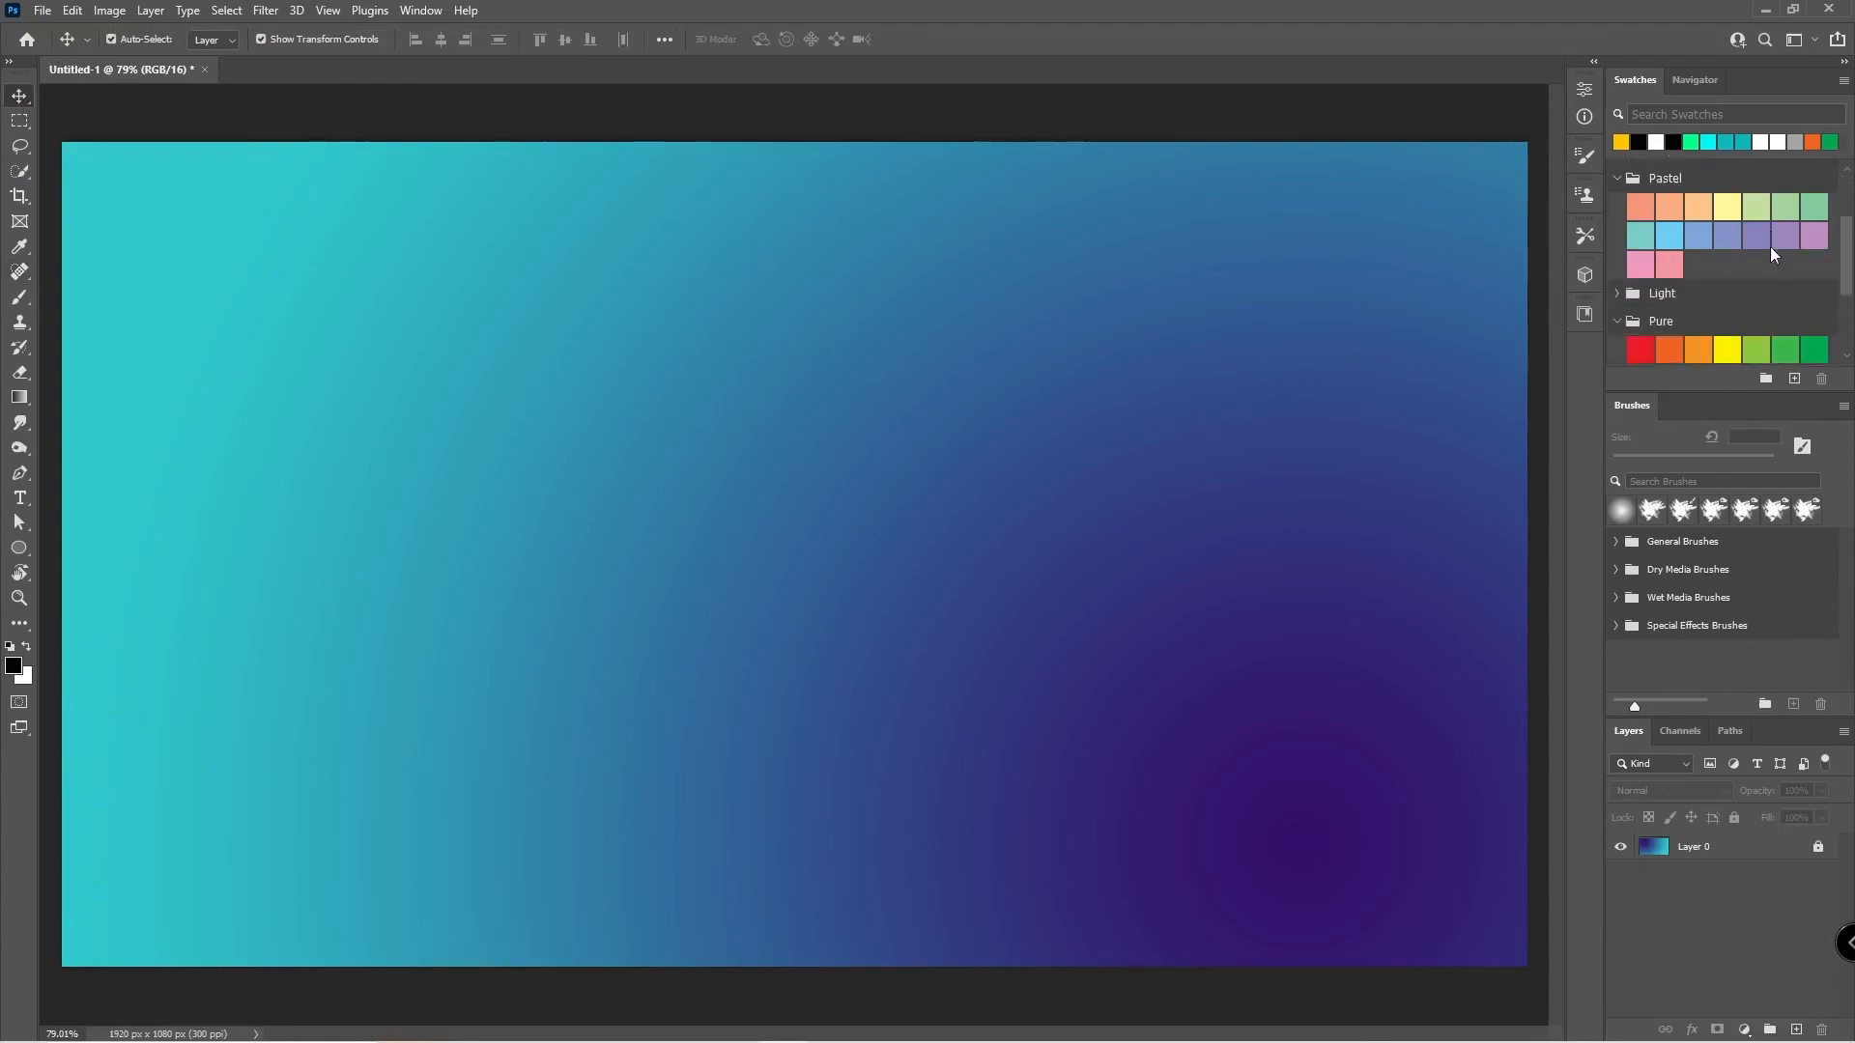
{"action": "scroll", "coordinate": [1838, 318], "scroll_direction": "down", "scroll_amount": 2}
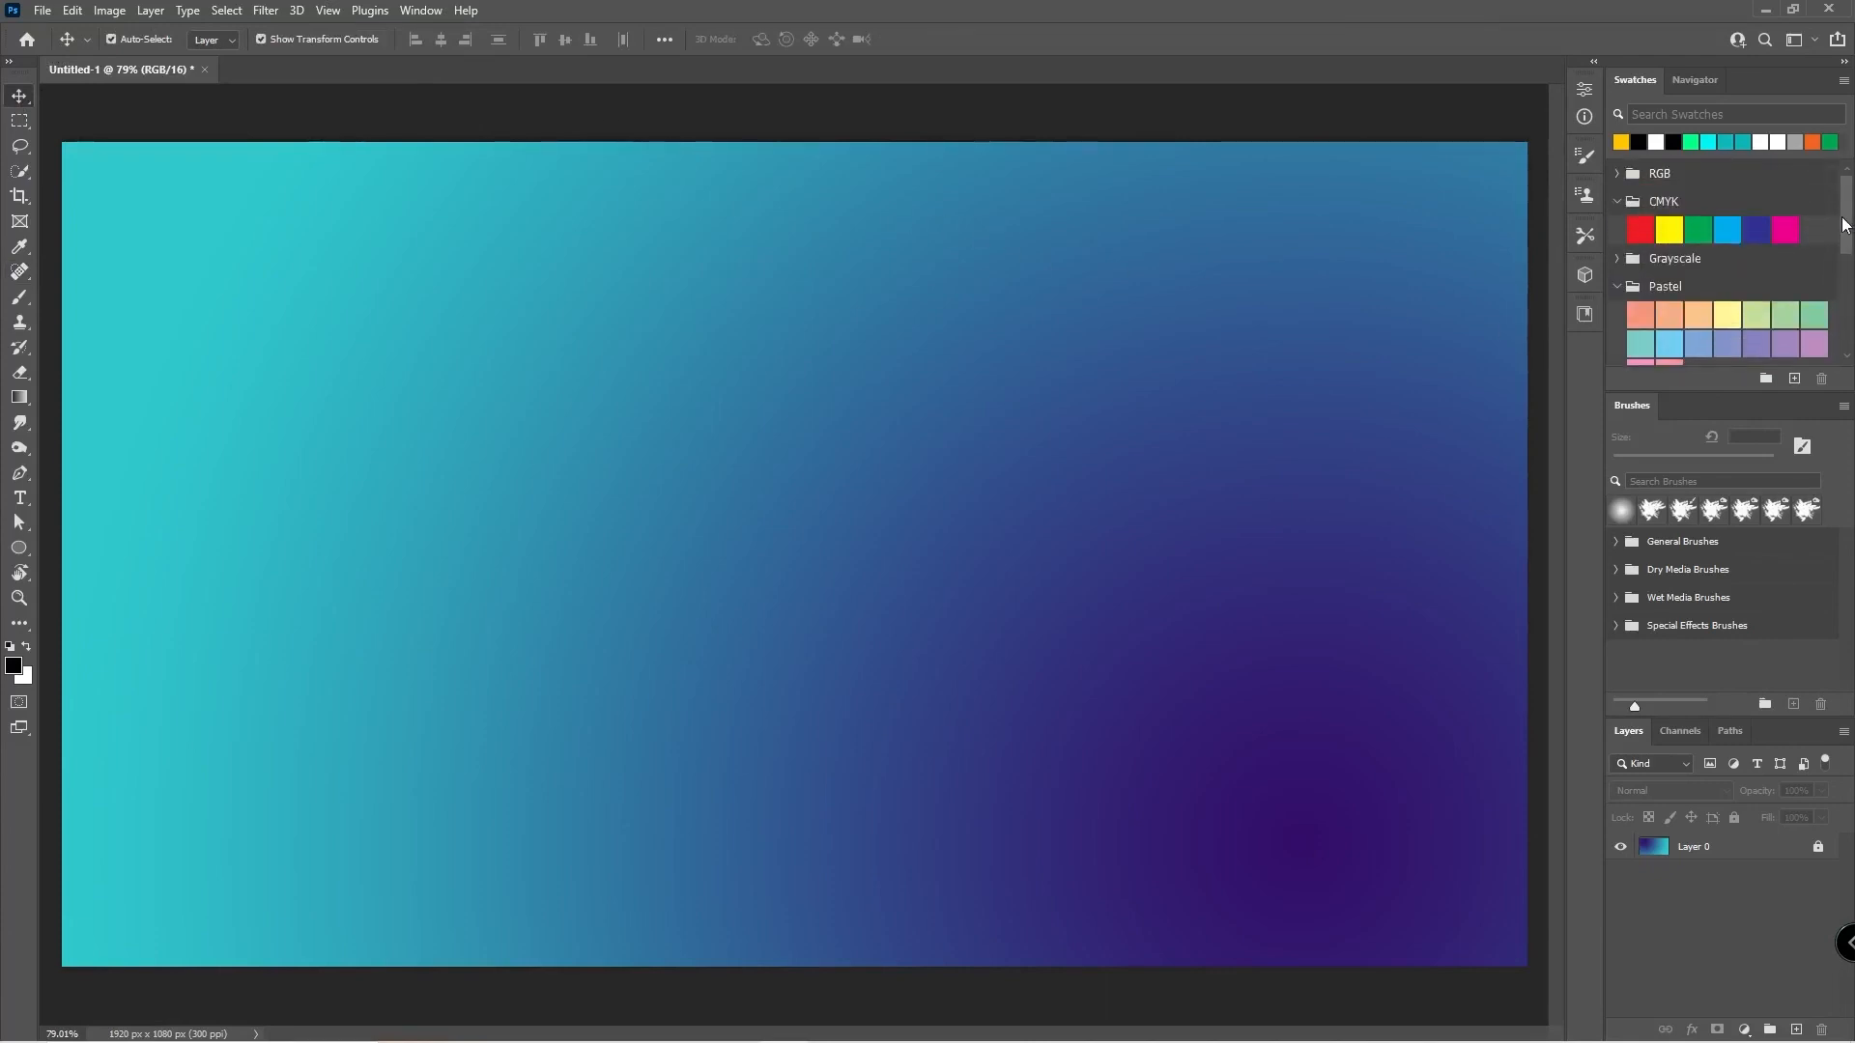
{"action": "scroll", "coordinate": [1836, 331], "scroll_direction": "down", "scroll_amount": 1}
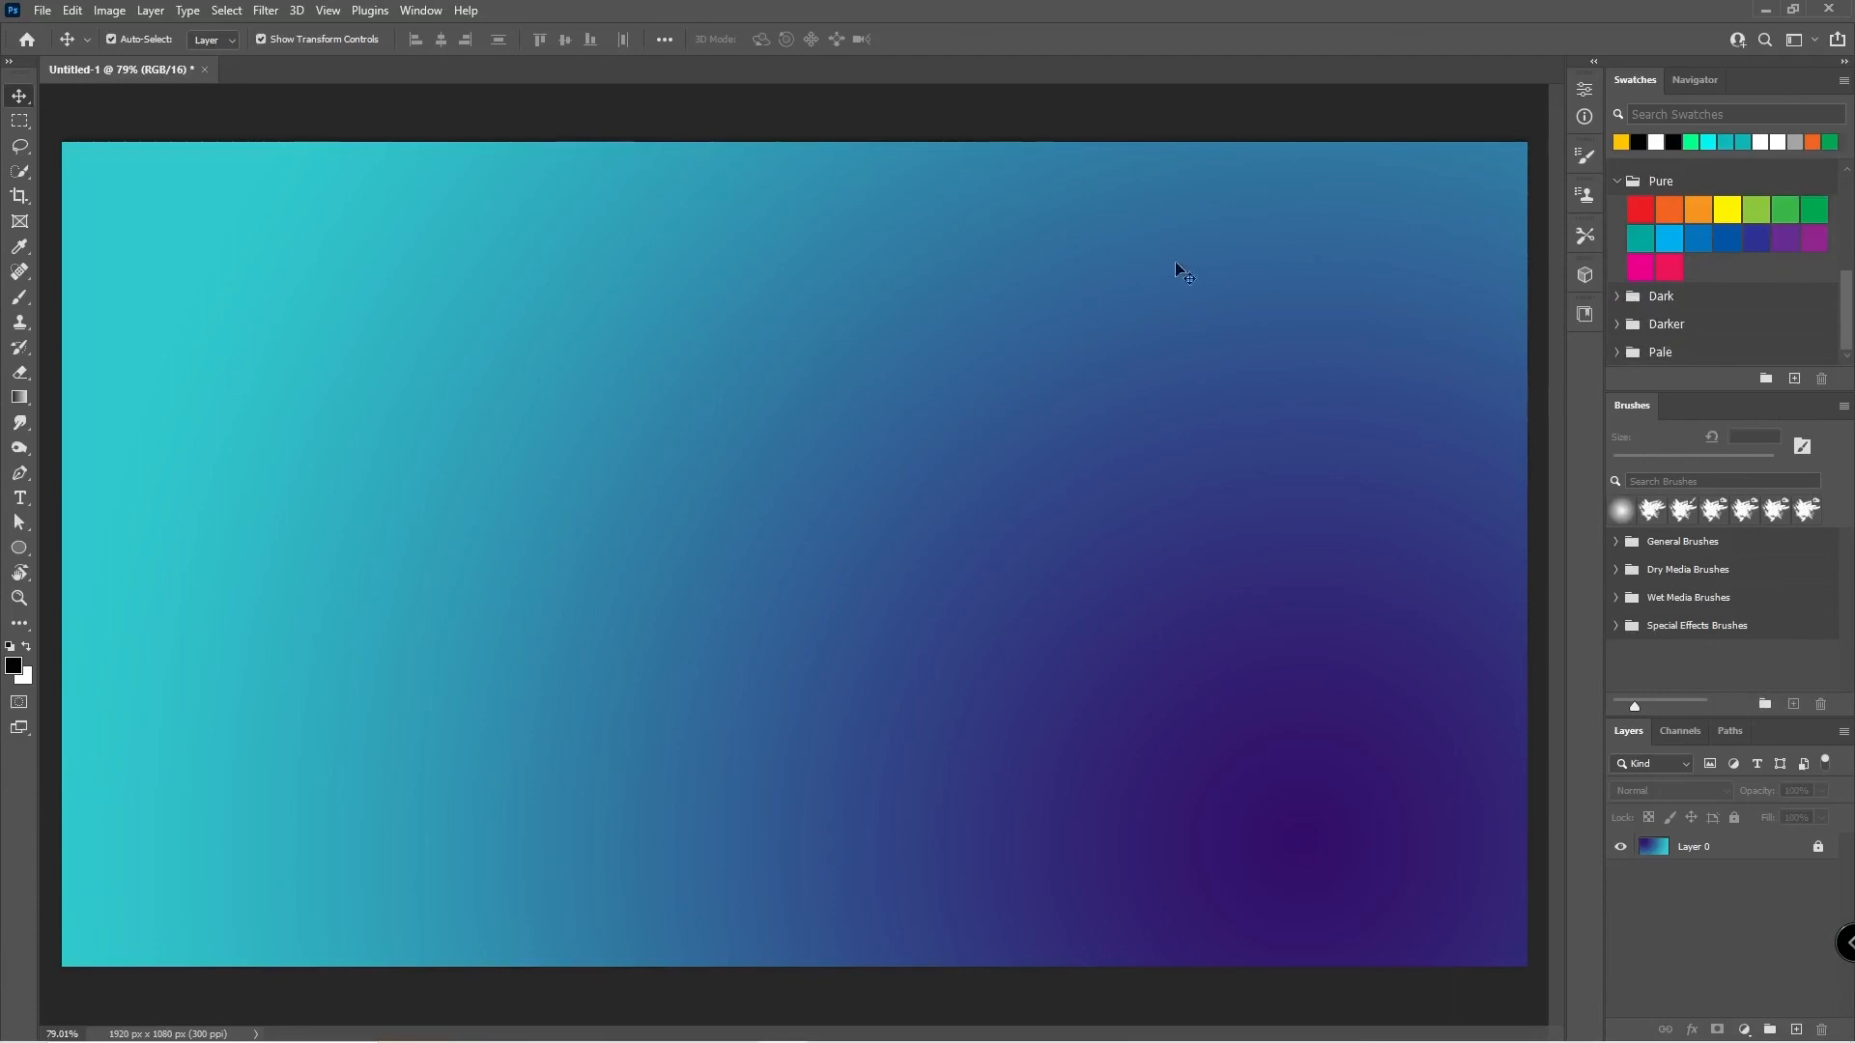
View the Graphic and Web workspace, and switch to the 3D workspace with the History panel collapsed.
{"action": "left_click", "coordinate": [1817, 40]}
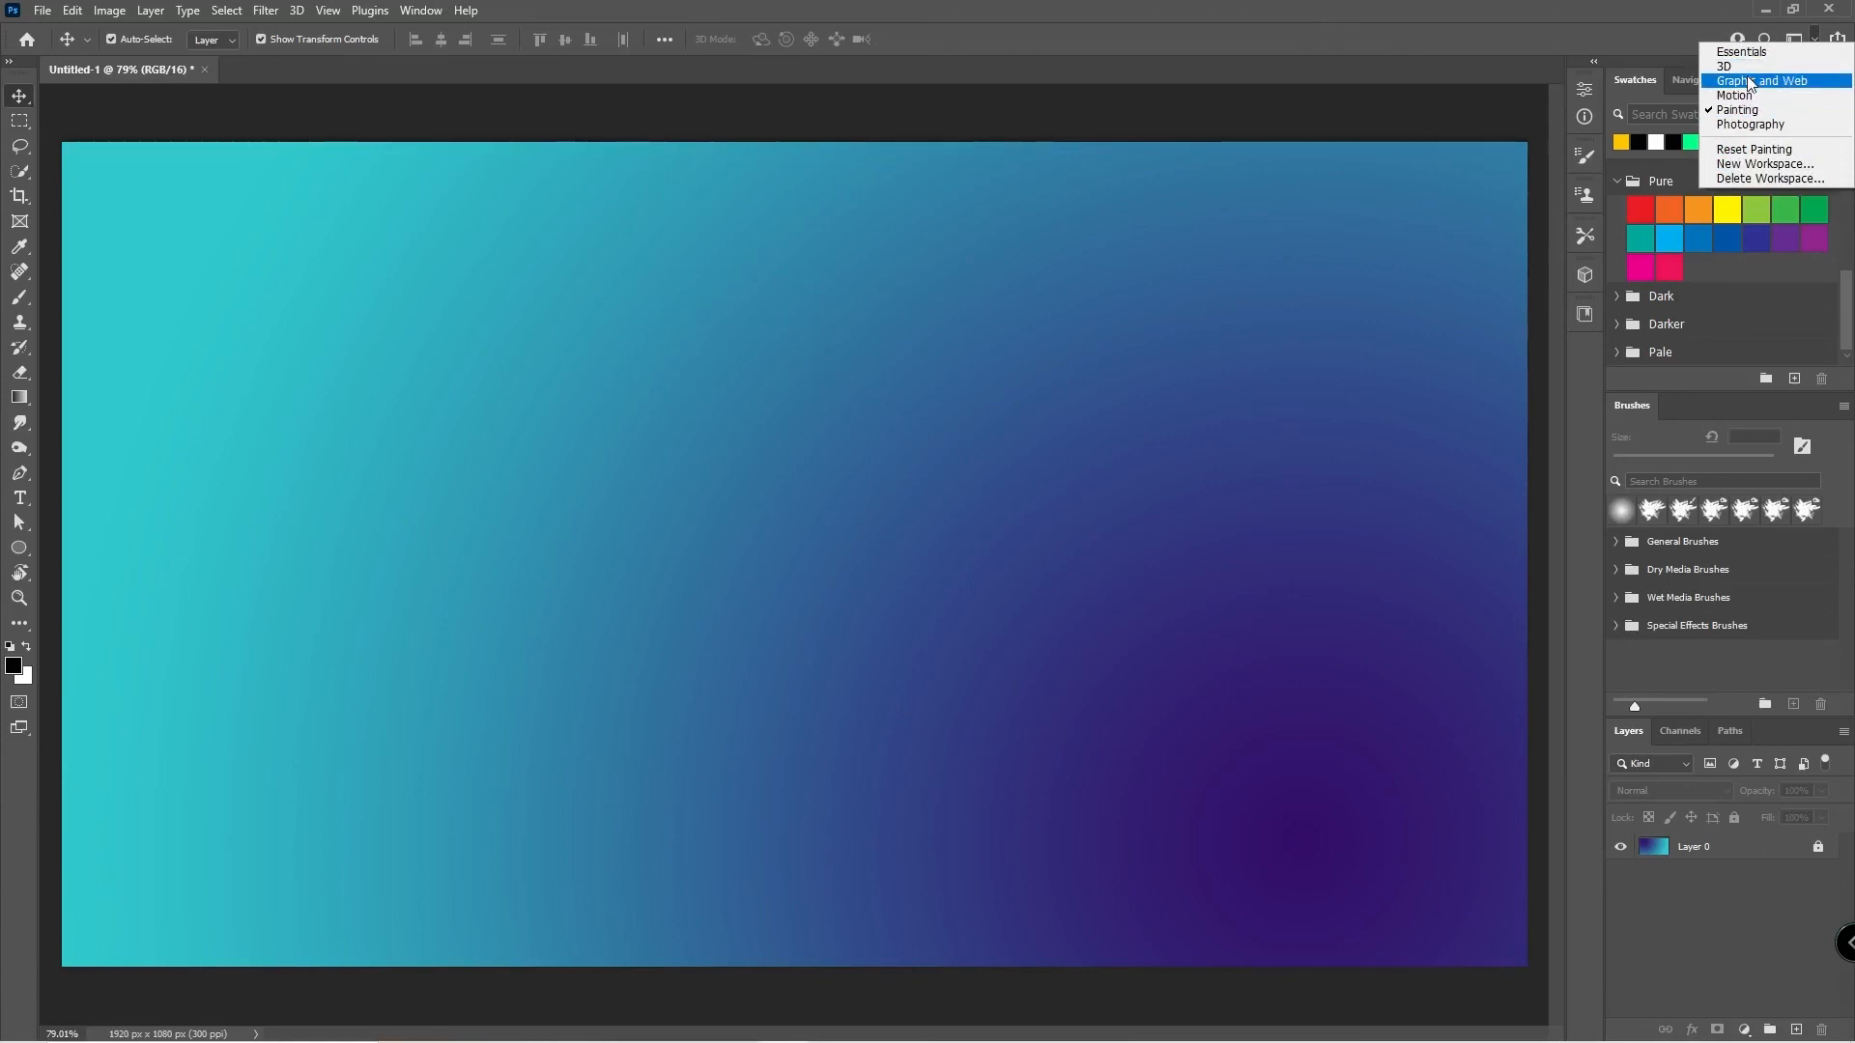
{"action": "left_click", "coordinate": [1751, 82]}
{"action": "left_click", "coordinate": [1794, 39]}
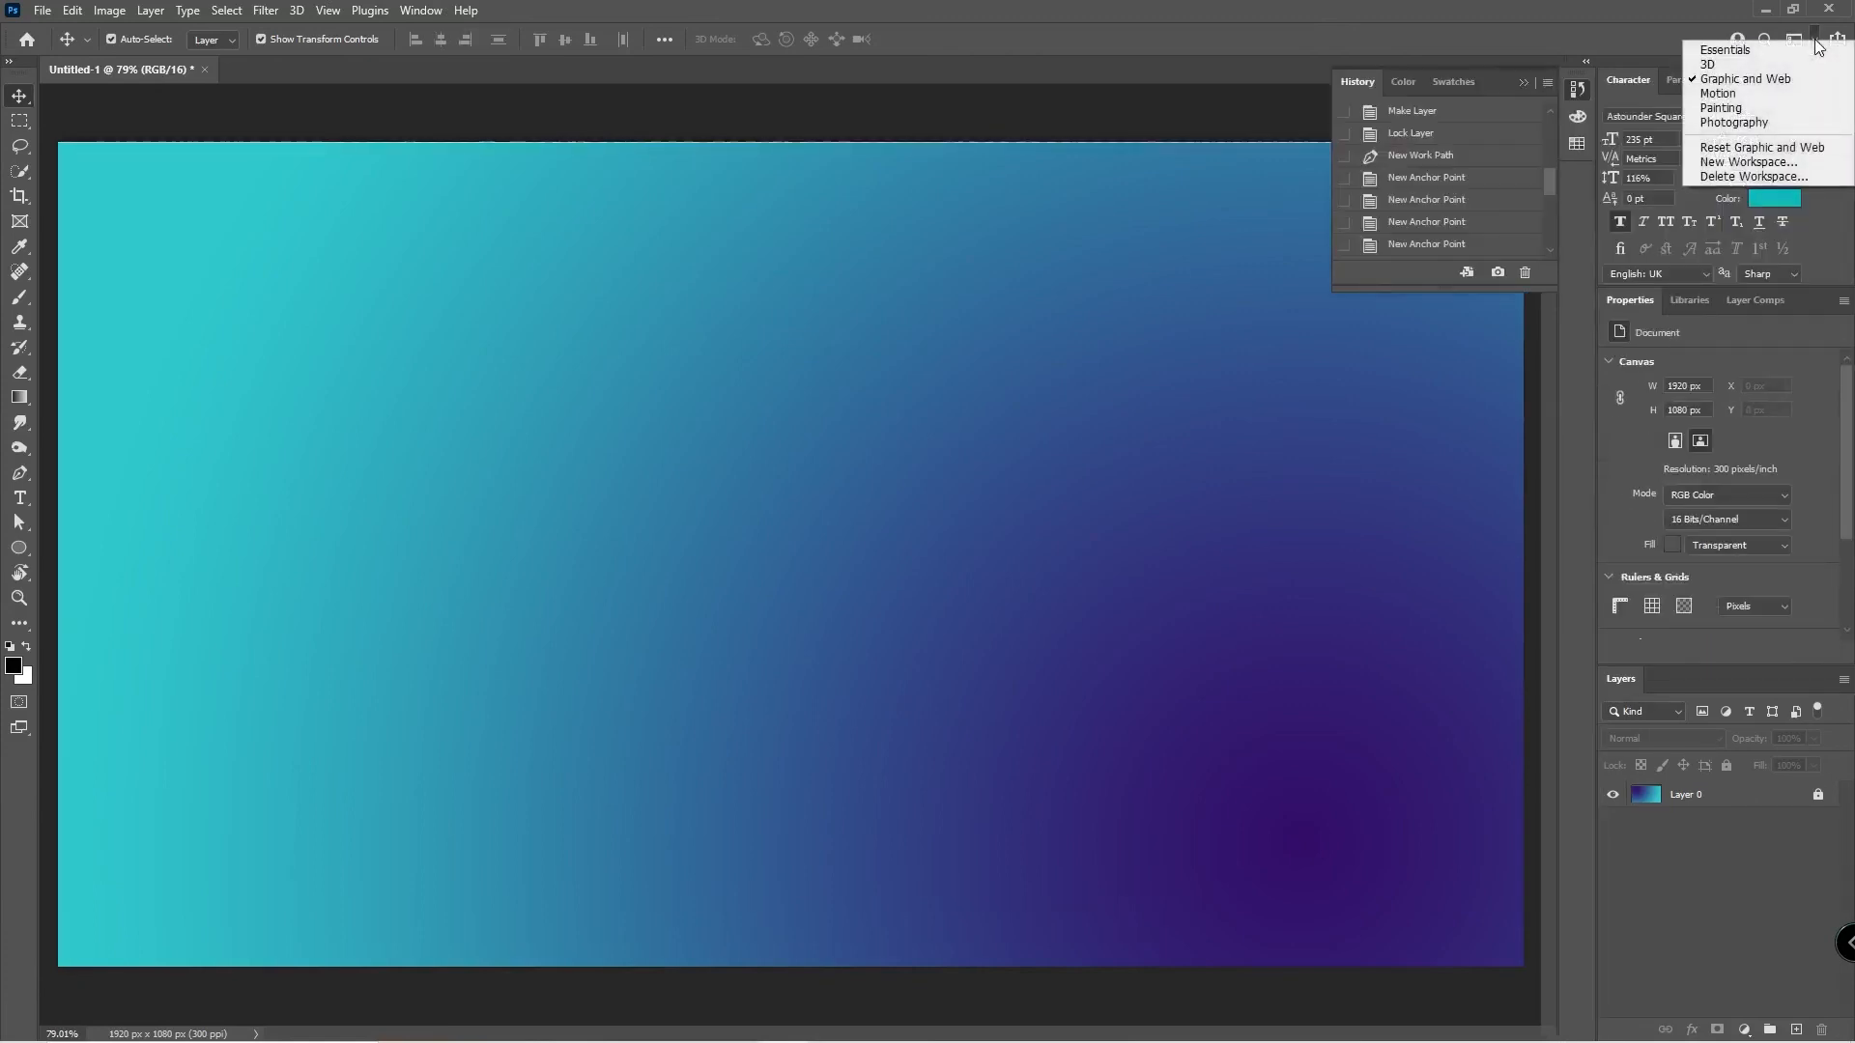
{"action": "left_click", "coordinate": [1695, 68]}
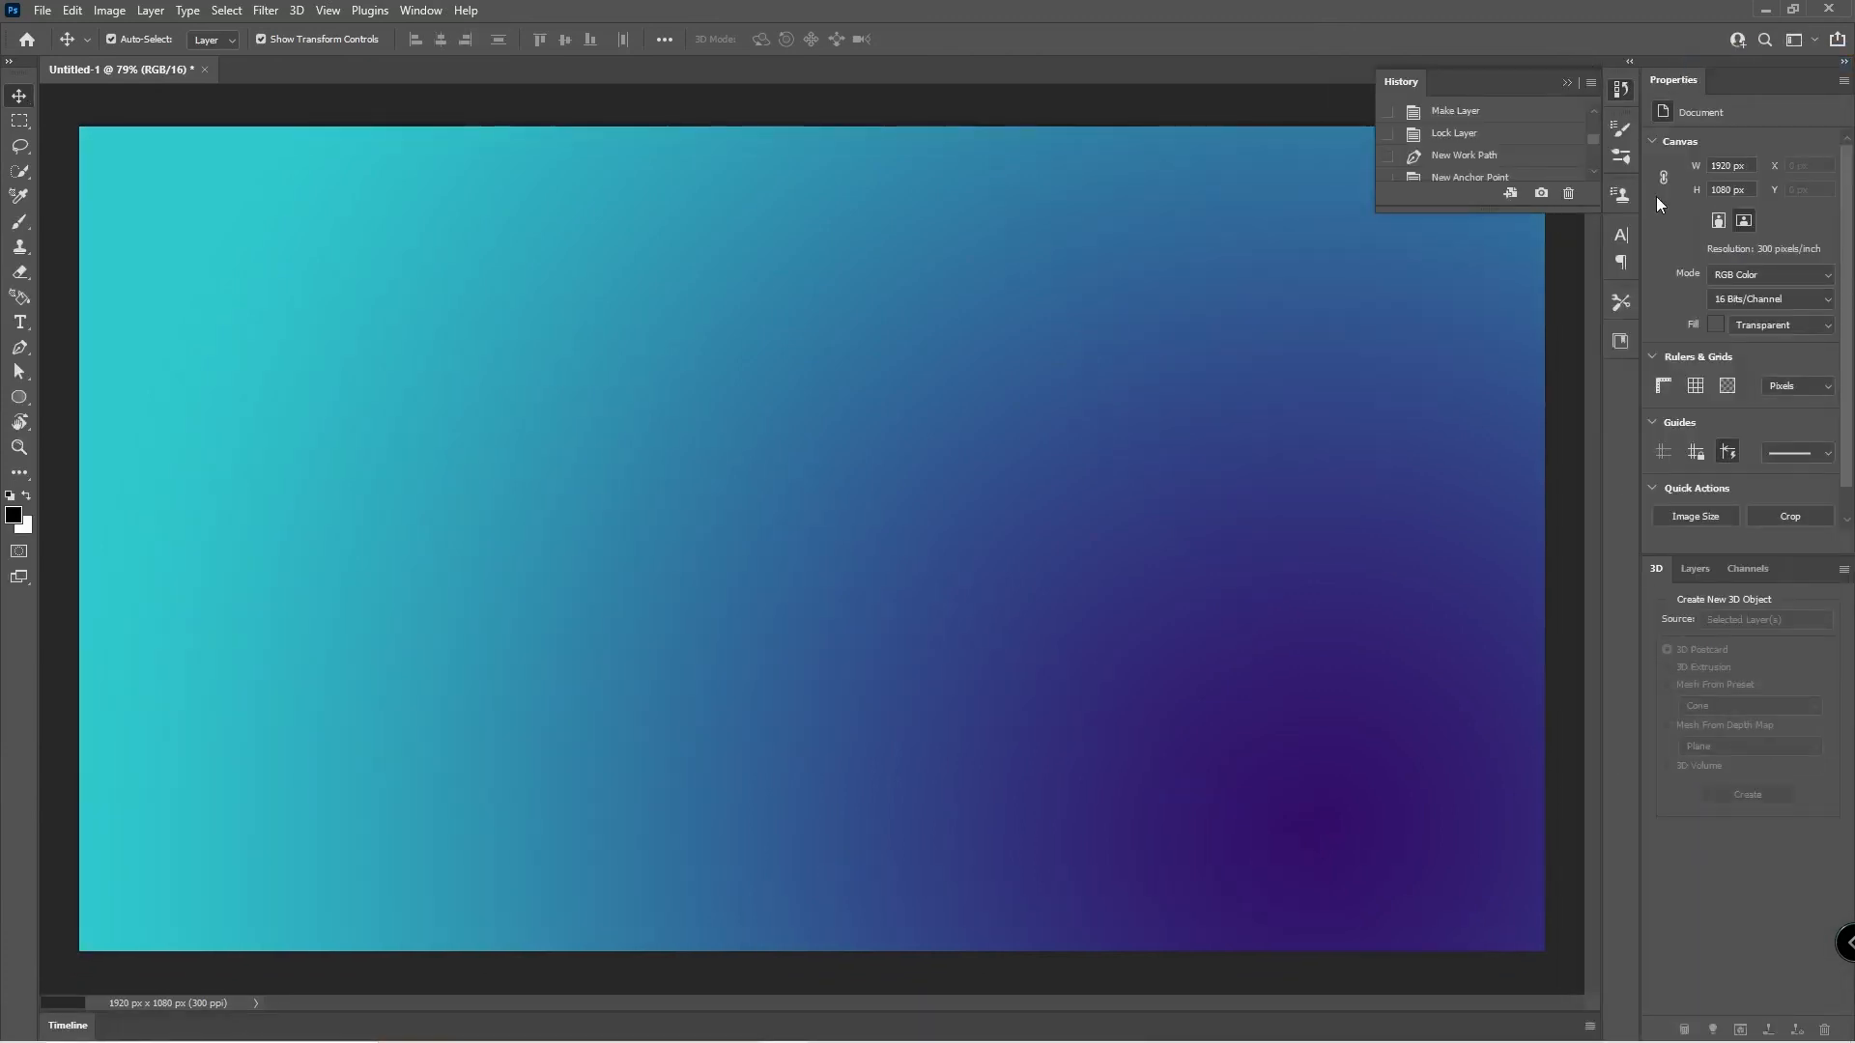
{"action": "left_click", "coordinate": [1568, 84]}
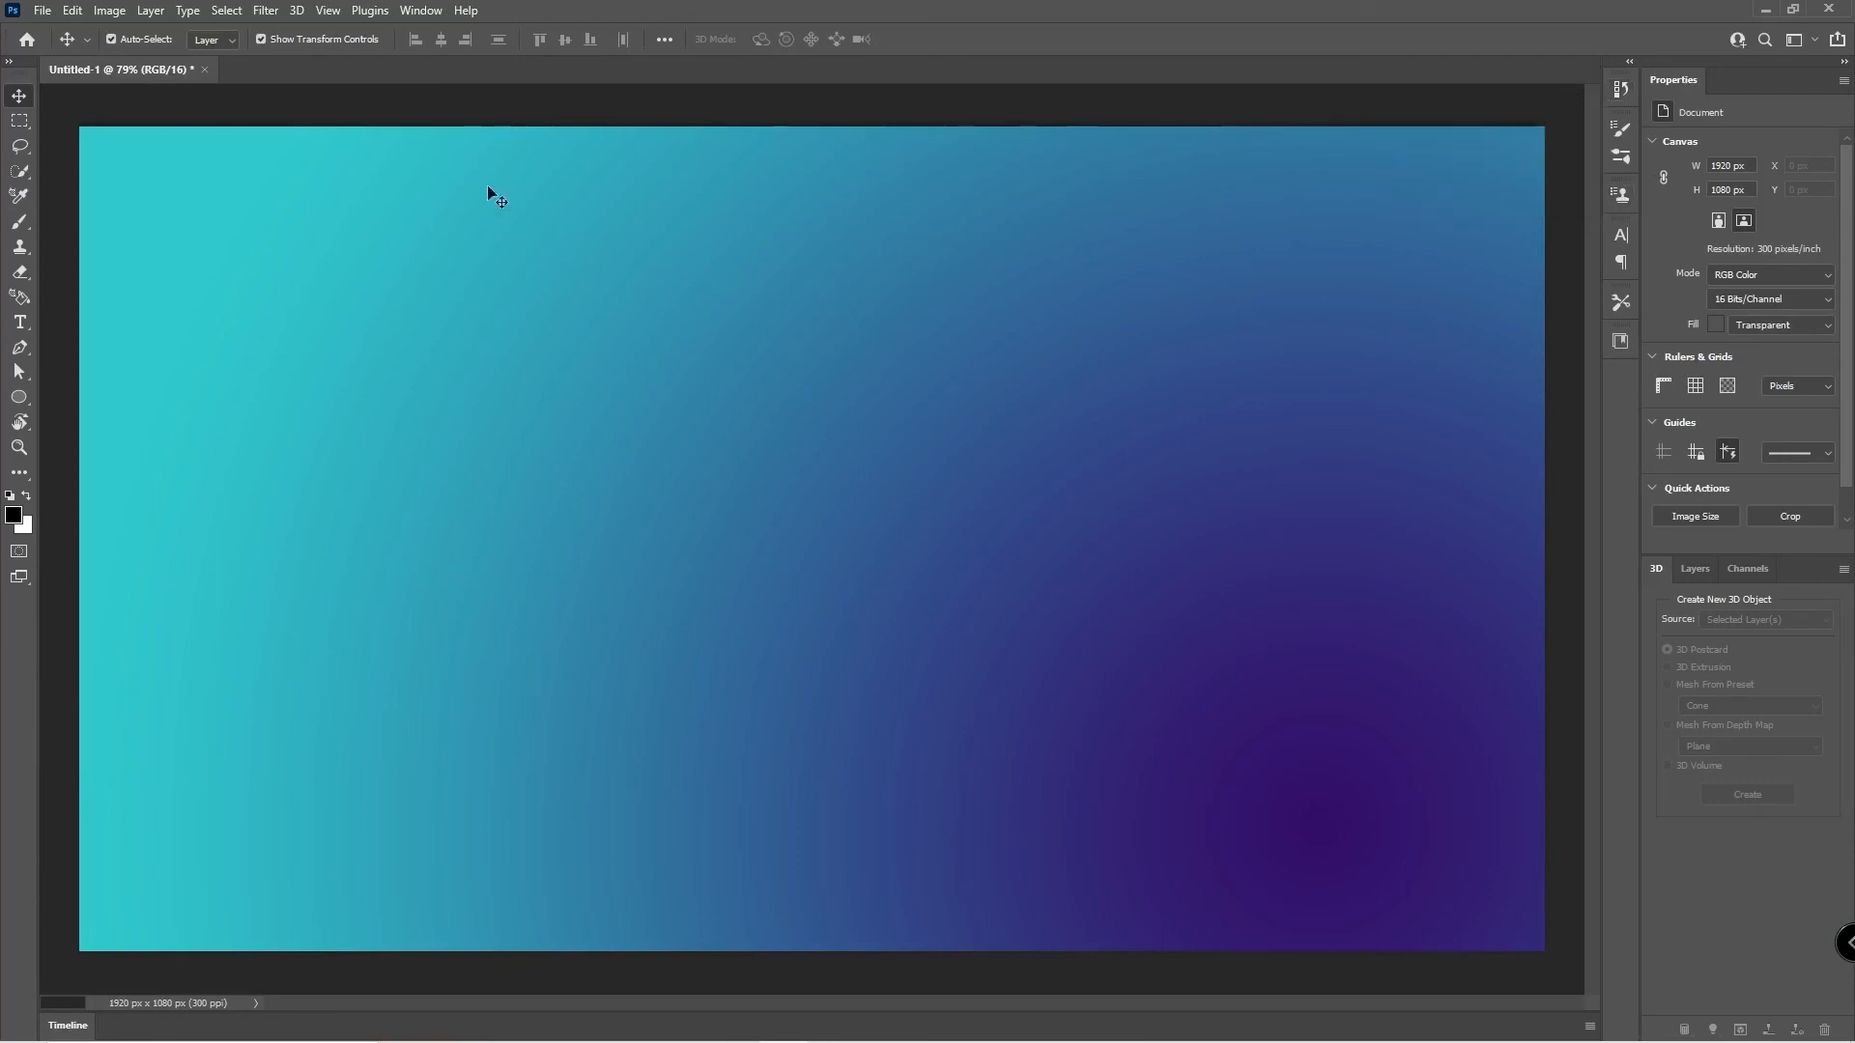